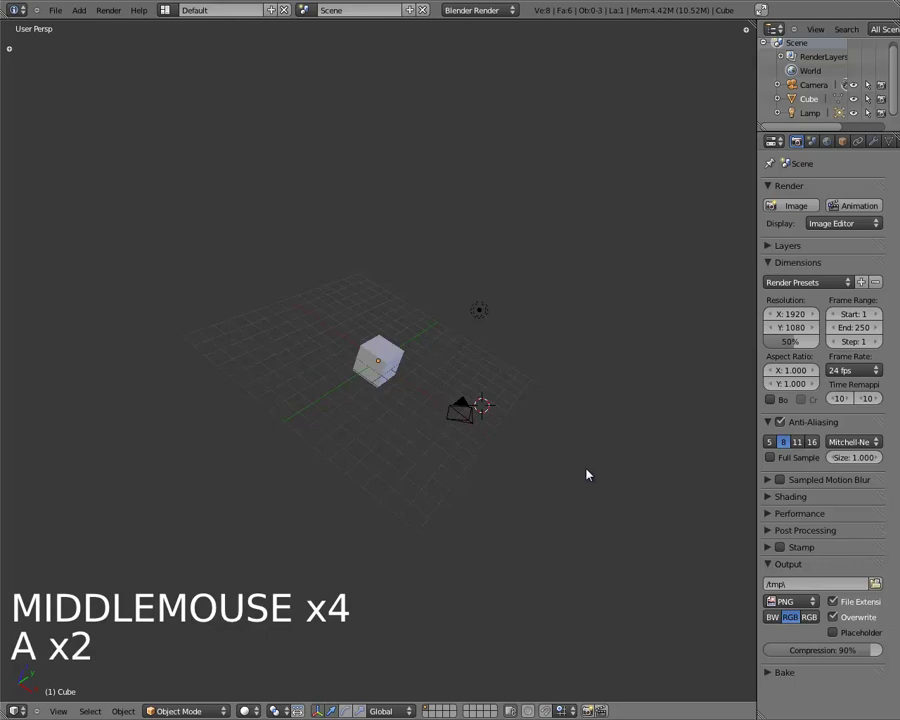
Delete the default cube, camera and lamp so that the scene is empty.
key(x)
click(604, 318)
key(a)
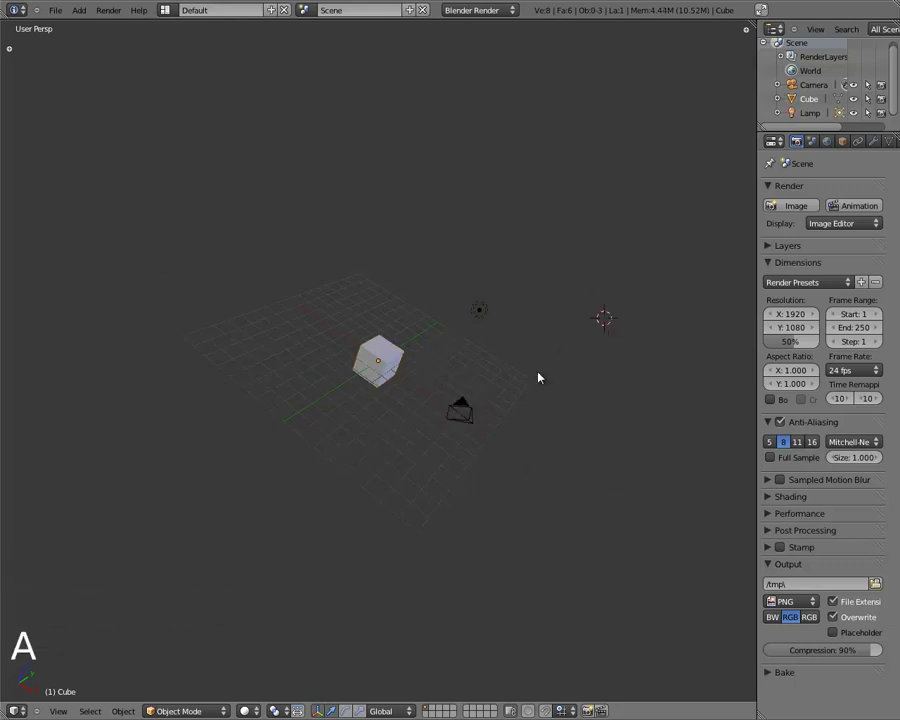
key(a)
key(a)
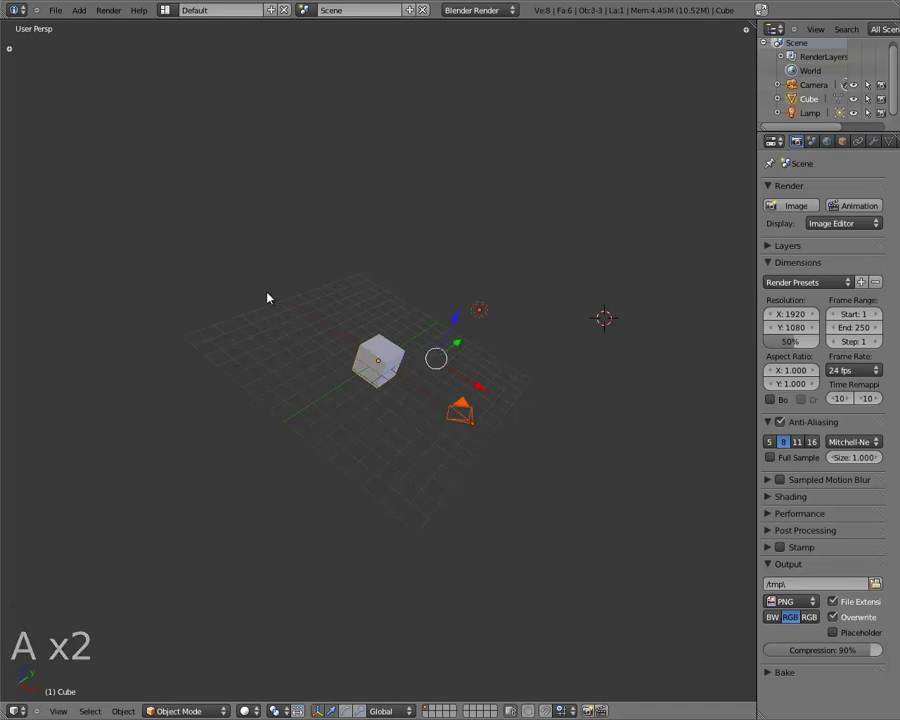
key(x)
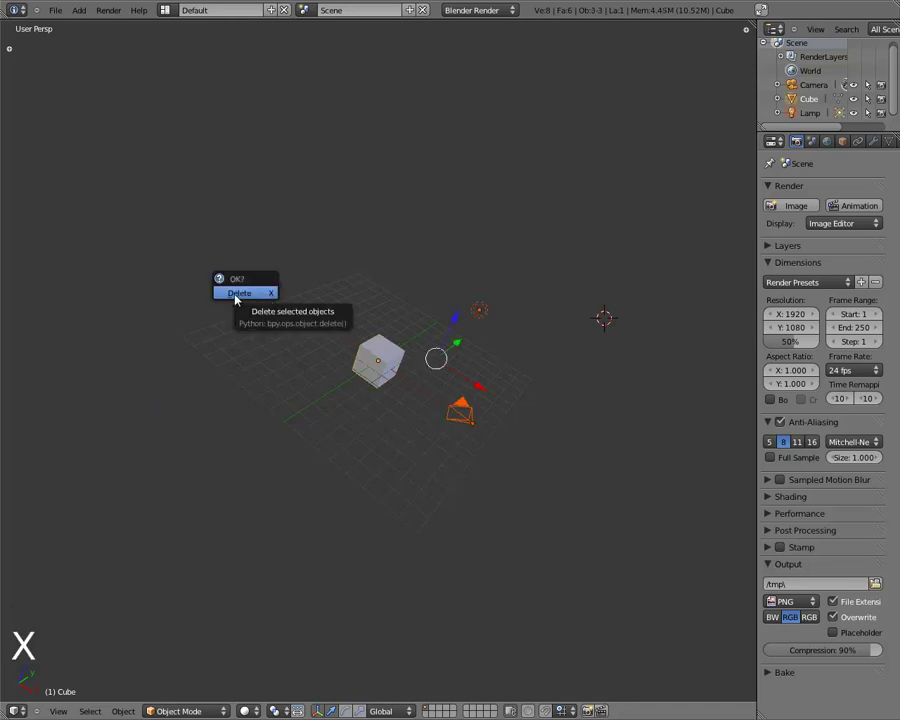
click(244, 293)
Add a mesh circle to the empty scene, lying flat in the top orthographic view.
middle_drag(263, 309, 512, 518)
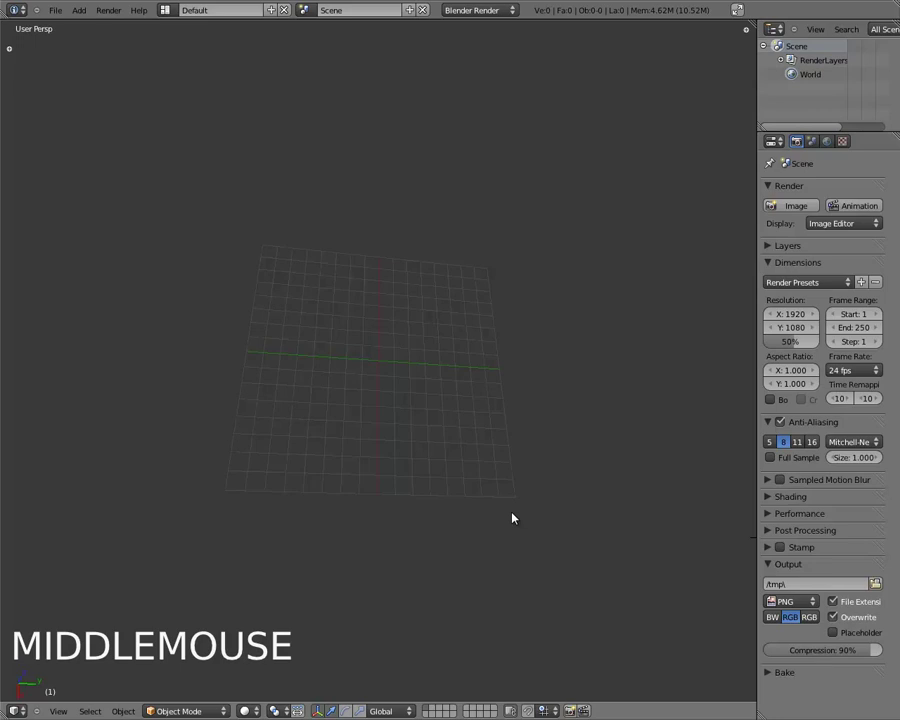
key(KP_7)
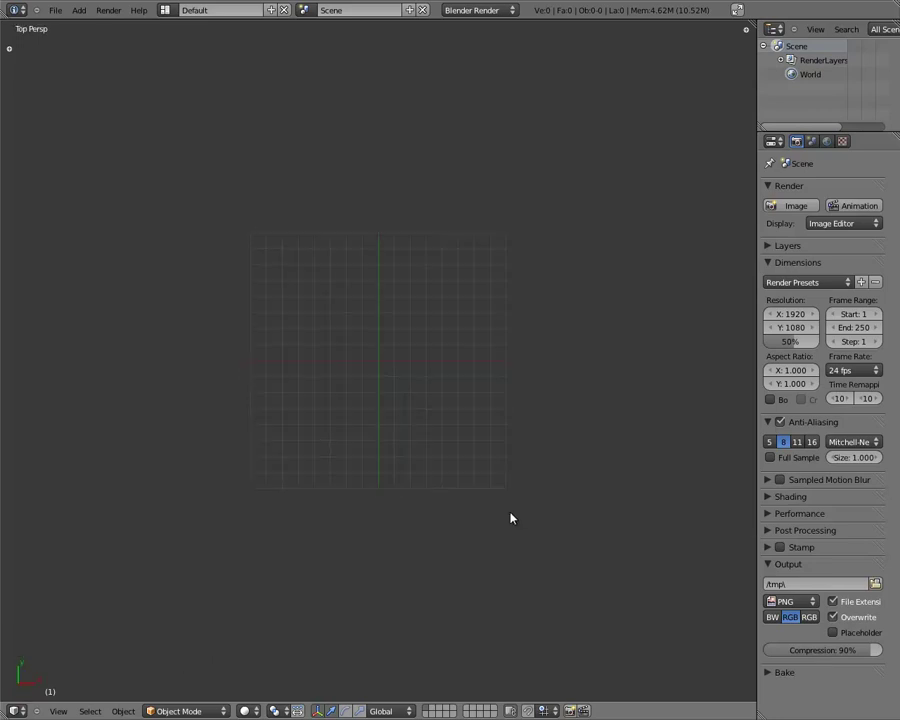
key(KP_5)
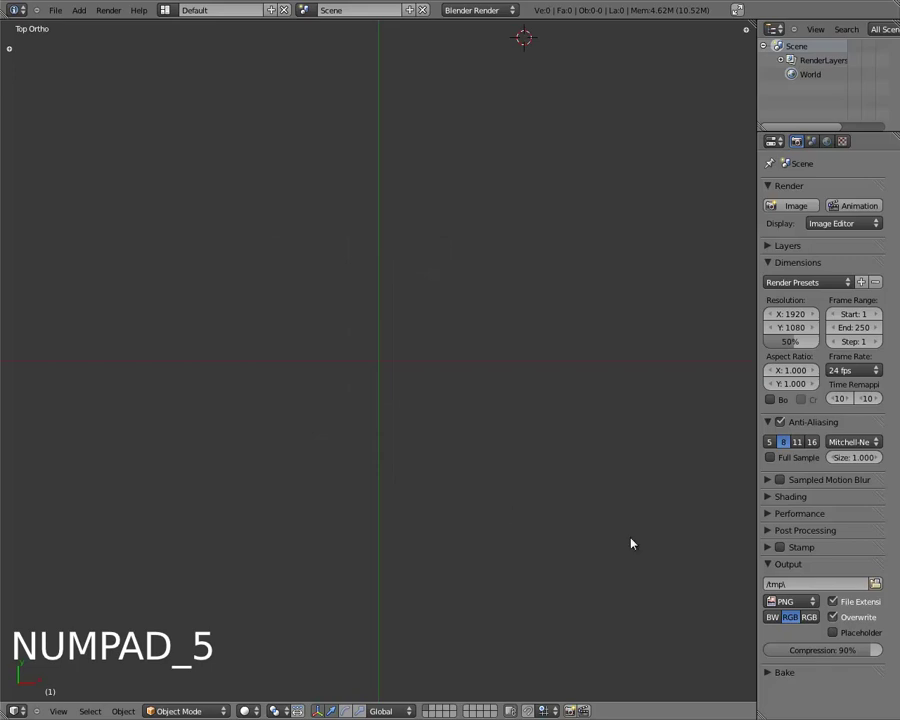
scroll(349, 378, down, 4)
scroll(360, 397, up, 4)
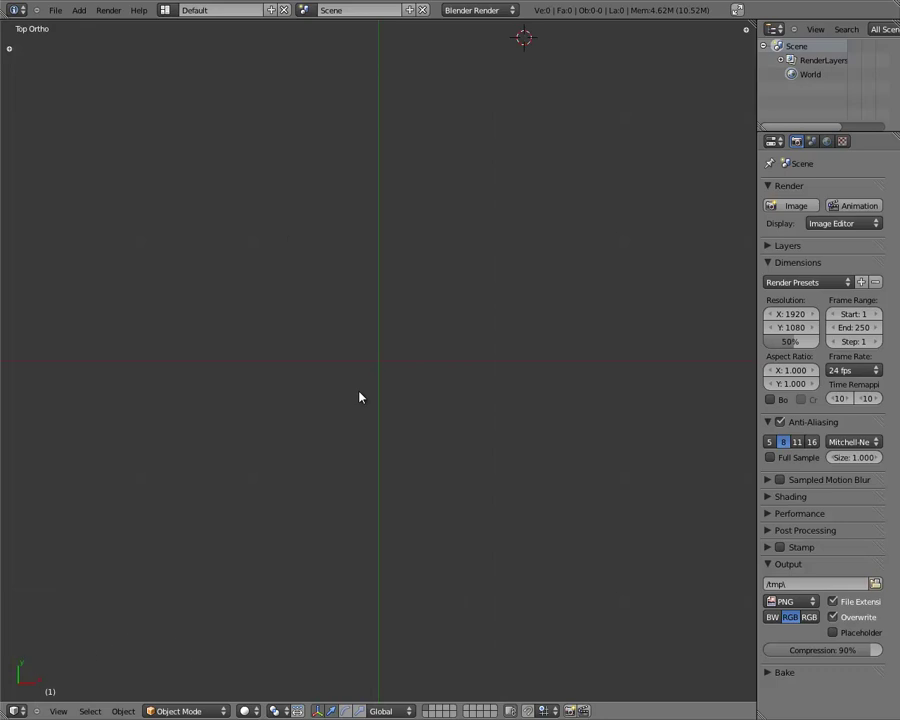
key(shift+a)
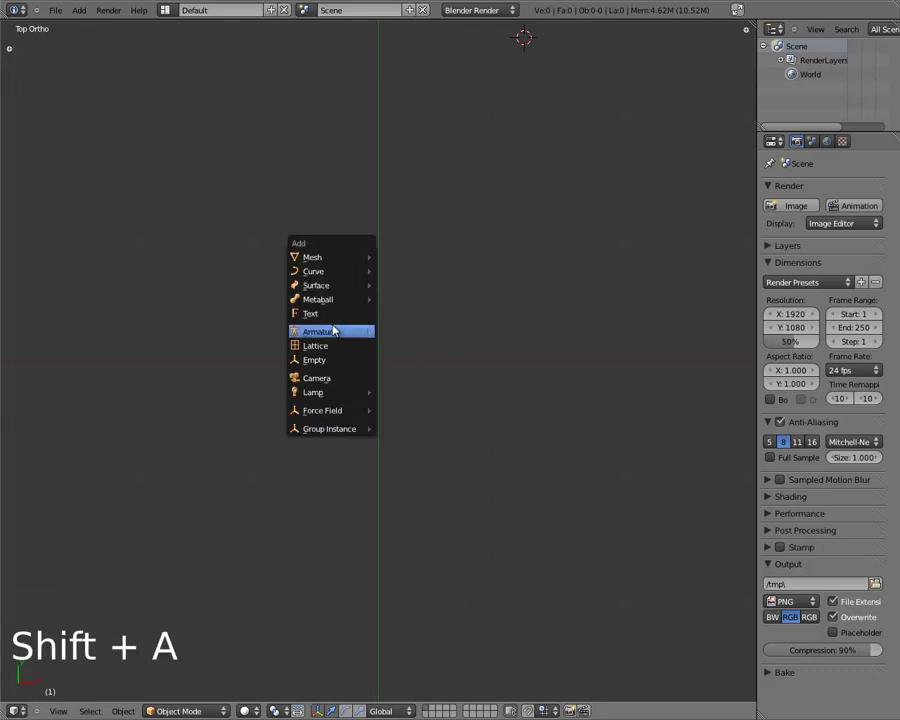
mouse_move(323, 262)
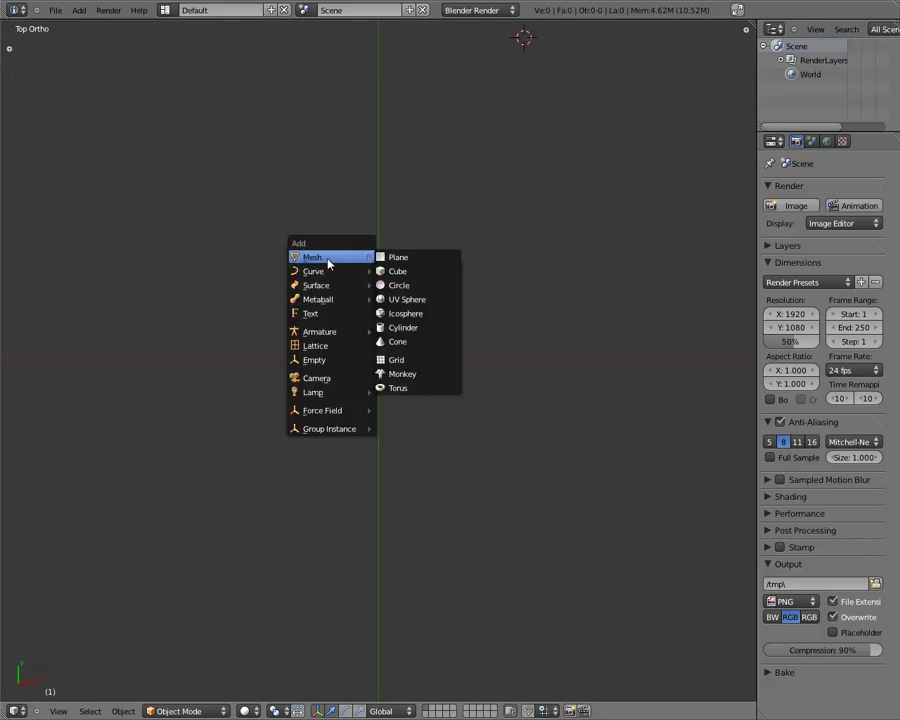
click(400, 287)
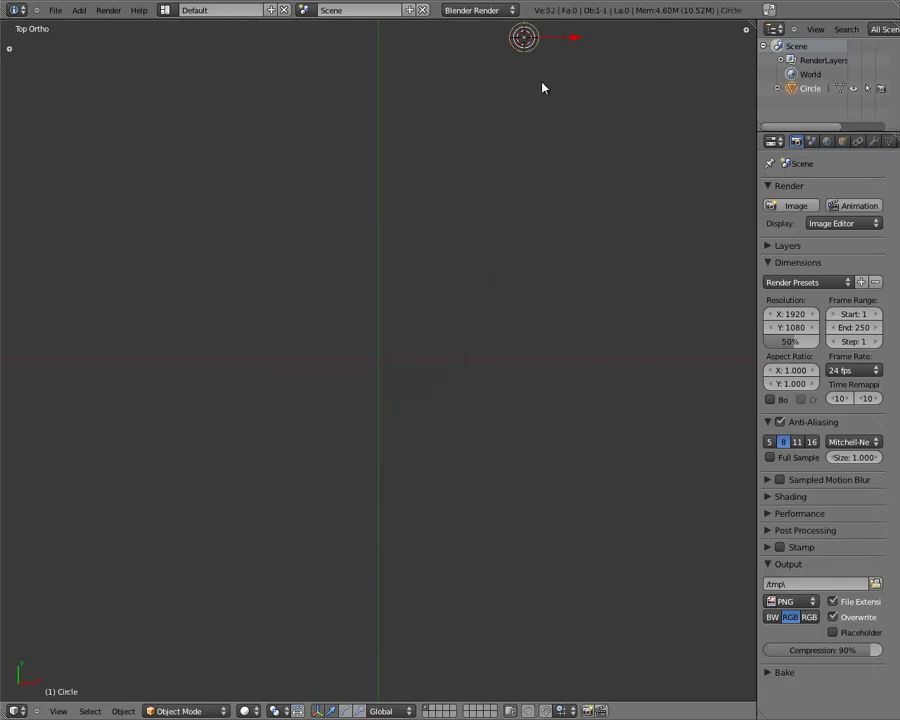
scroll(558, 115, down, 1)
click(555, 220)
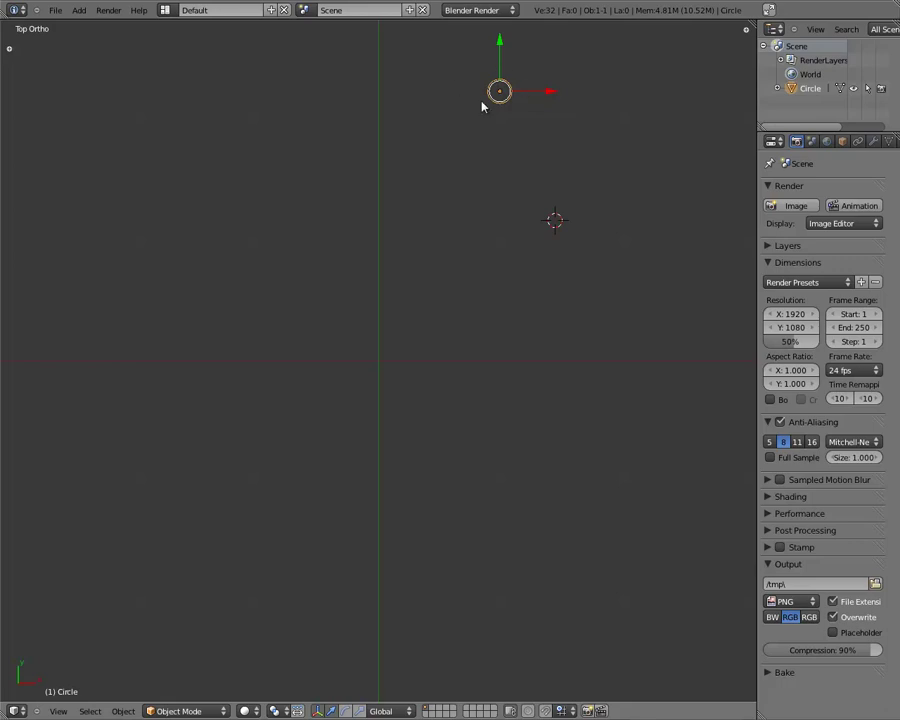
Show the circle's creation settings and reduce its vertex count to 8.
key(t)
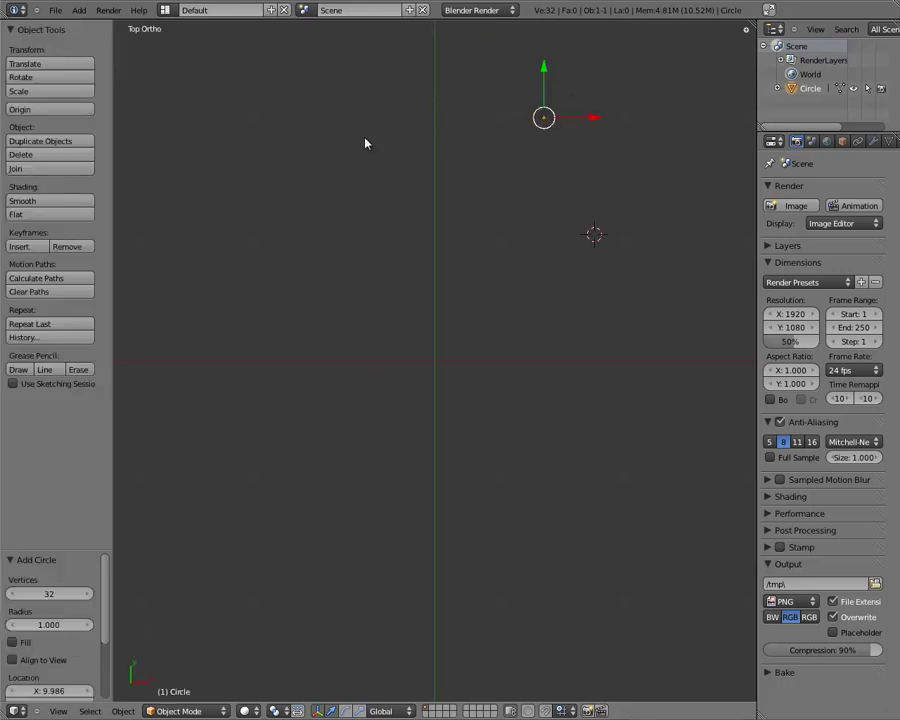
click(80, 548)
drag(80, 548, 70, 416)
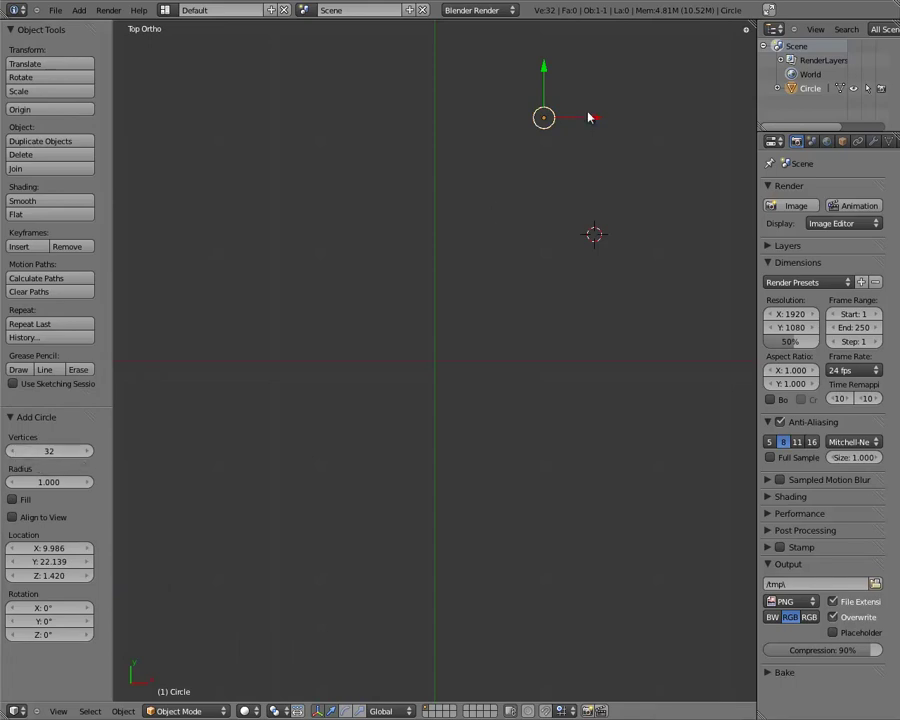
double_click(15, 455)
double_click(15, 455)
triple_click(15, 455)
double_click(15, 455)
double_click(15, 455)
double_click(15, 455)
click(15, 455)
shift+middle_drag(530, 268, 408, 500)
scroll(462, 470, up, 5)
shift+middle_drag(462, 470, 506, 442)
scroll(546, 326, up, 2)
scroll(506, 442, up, 4)
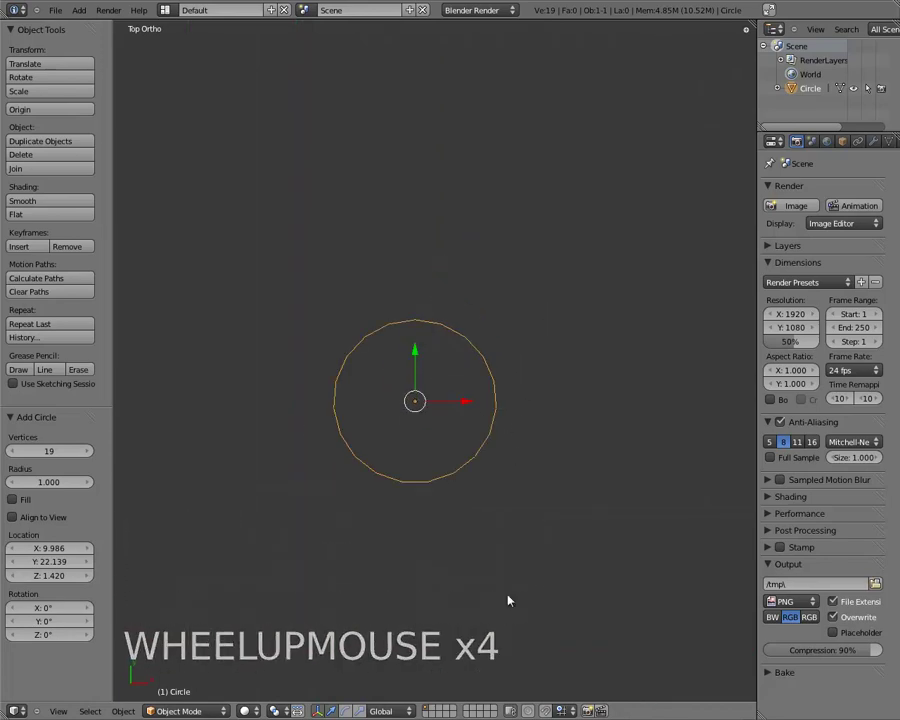
scroll(508, 487, up, 8)
shift+middle_drag(431, 517, 508, 394)
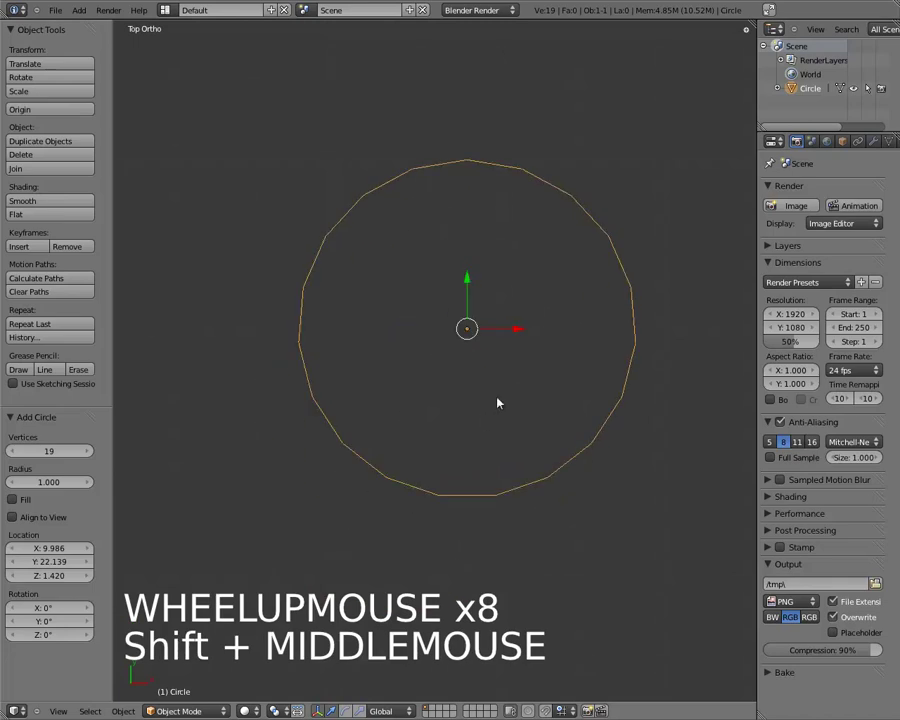
click(16, 453)
click(16, 453)
click(16, 453)
click(16, 453)
click(16, 453)
click(87, 451)
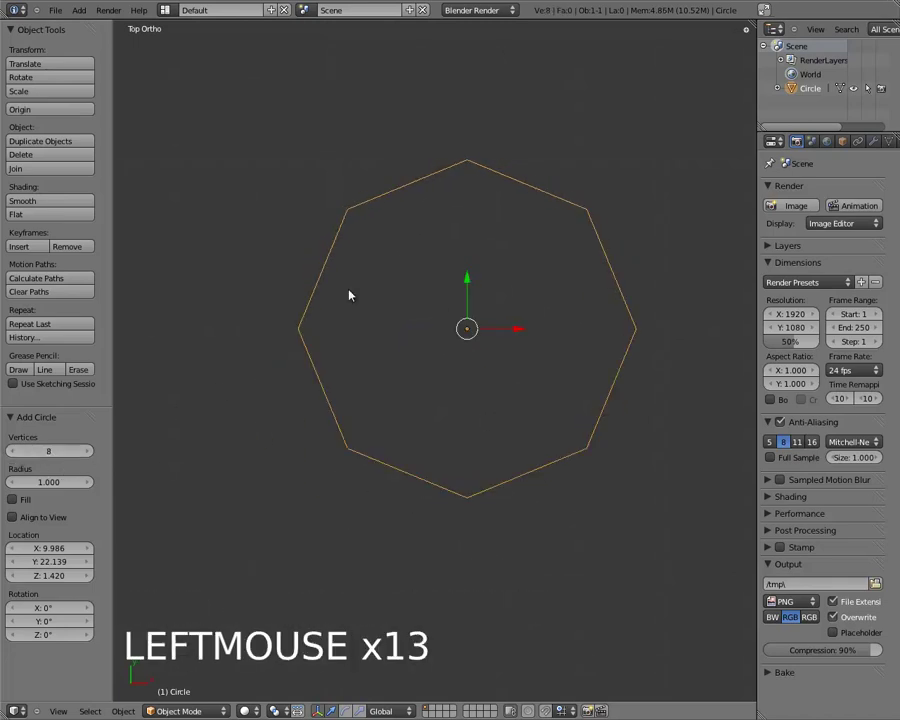
Set the circle's radius to 2.160 and try its Fill option, leaving it unfilled.
scroll(253, 408, down, 4)
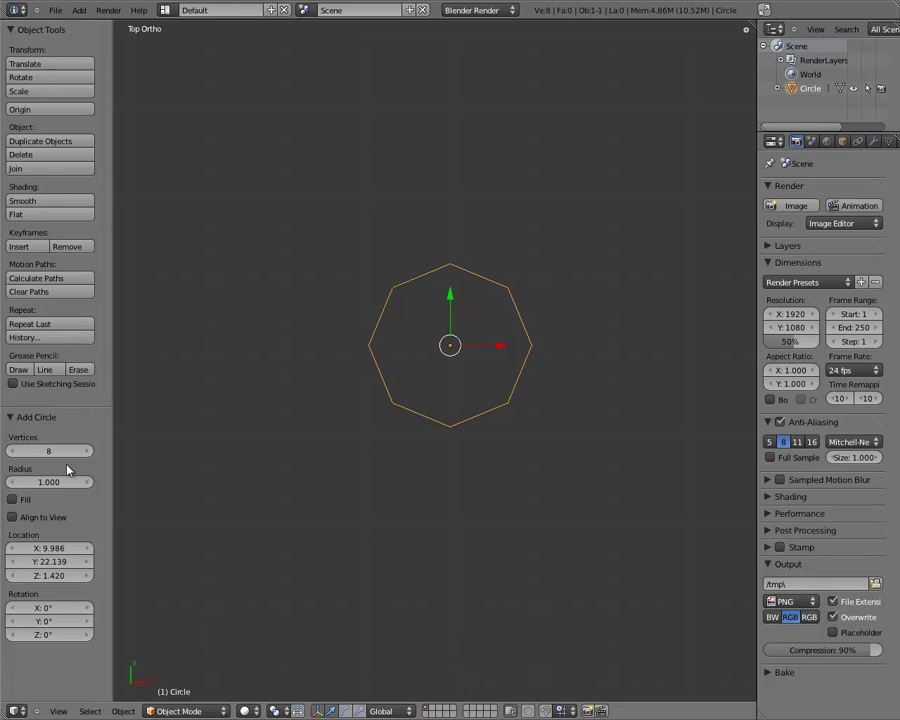
drag(45, 487, 85, 489)
click(14, 500)
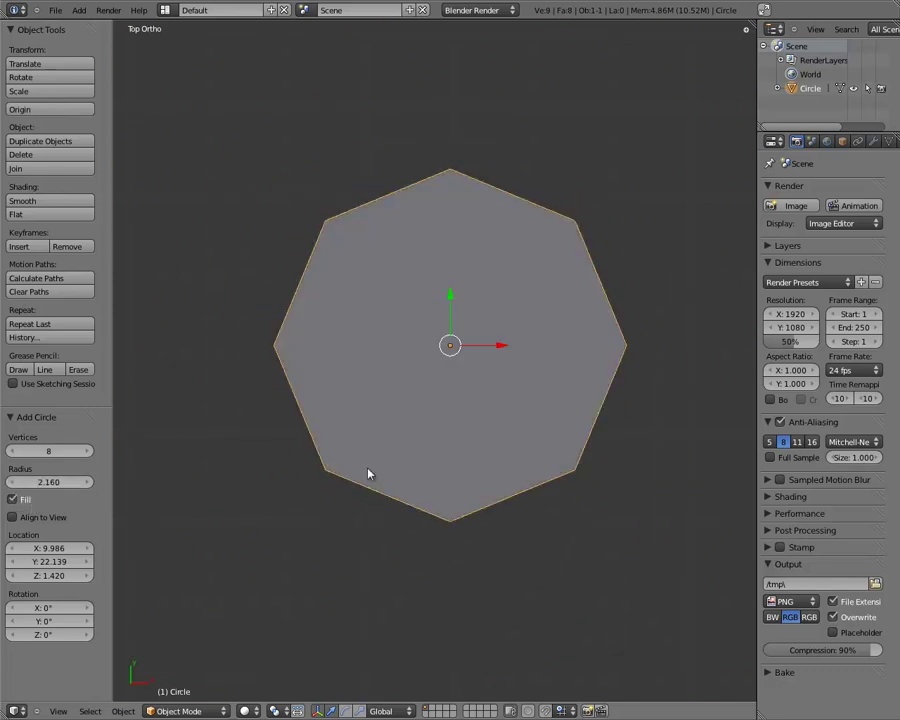
click(12, 499)
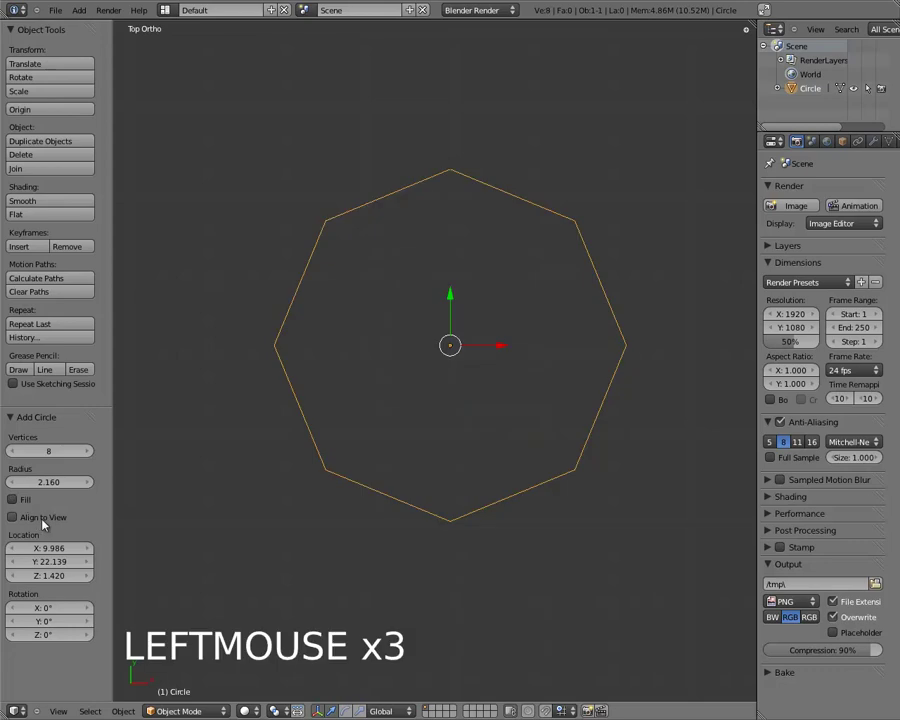
Try the circle's Align to View option from tilted views, switching it back off each time.
middle_drag(480, 320, 494, 118)
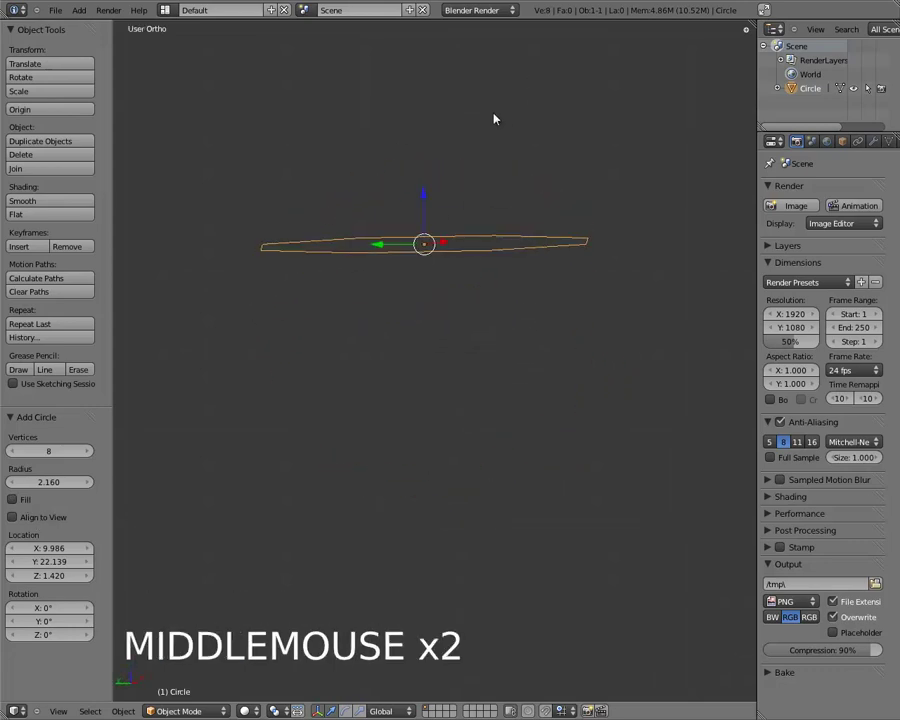
click(12, 517)
click(12, 517)
middle_drag(310, 440, 315, 321)
click(36, 518)
click(36, 518)
middle_drag(191, 366, 457, 400)
scroll(471, 334, down, 3)
middle_drag(460, 316, 388, 328)
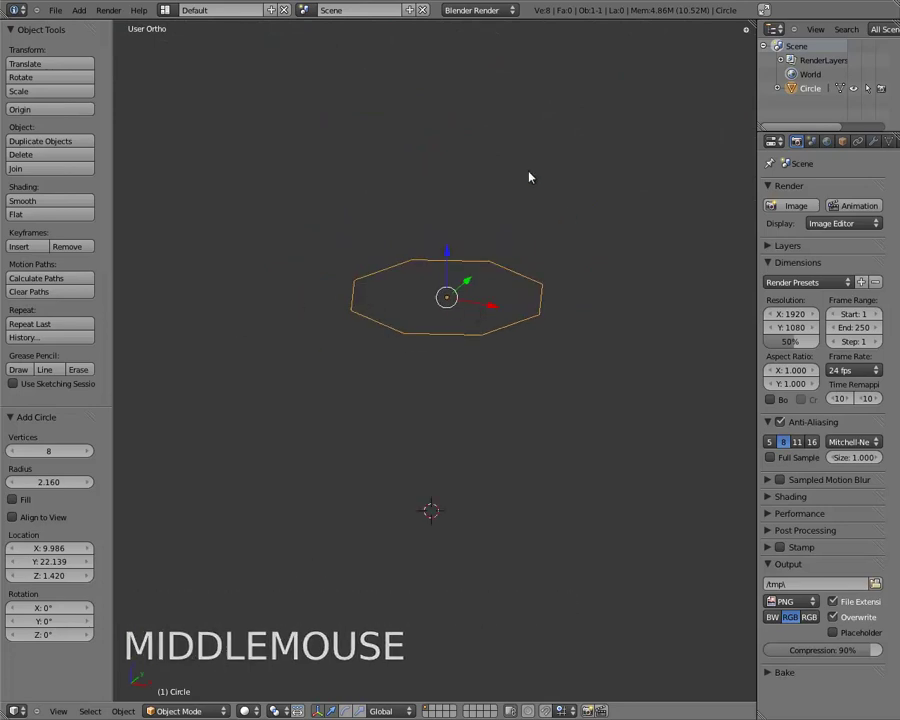
Hide the object tools and switch the eight-sided circle from Object Mode to Edit Mode.
middle_drag(567, 215, 419, 543)
key(t)
scroll(510, 414, down, 1)
key(KP_7)
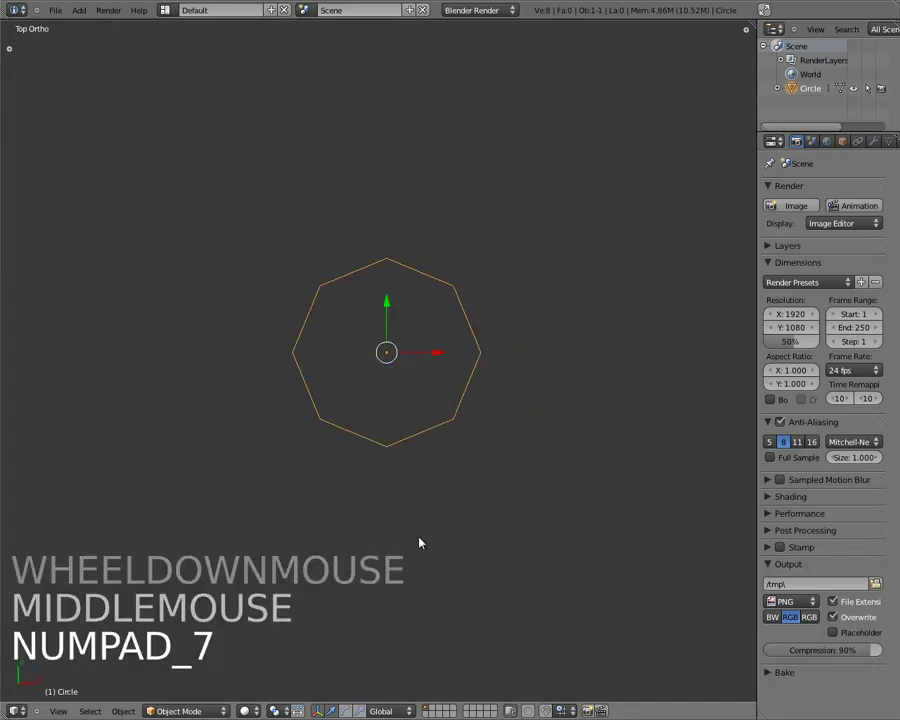
scroll(478, 518, up, 4)
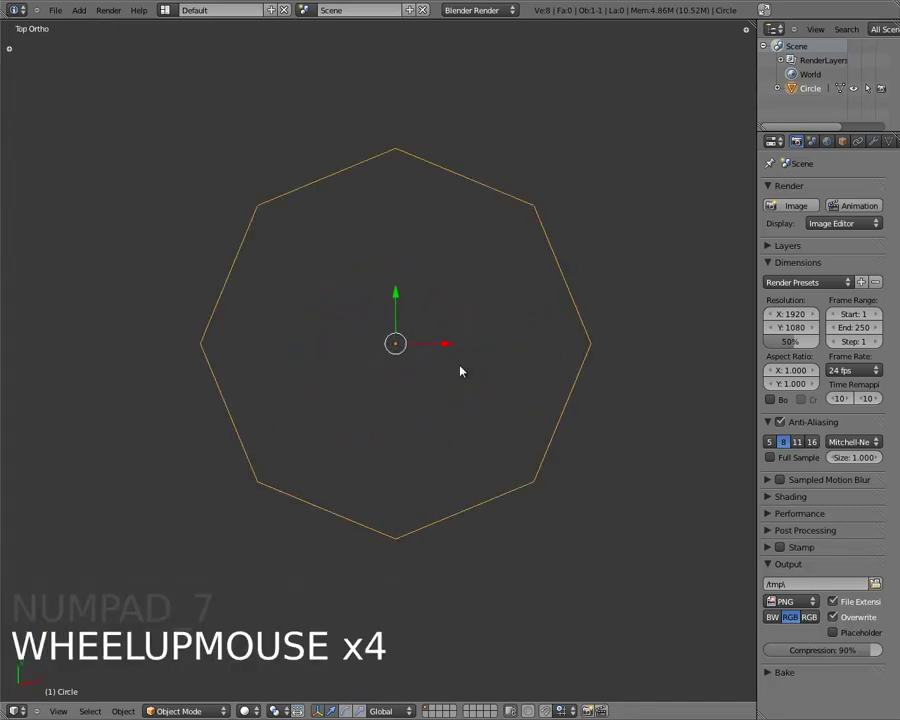
key(Tab)
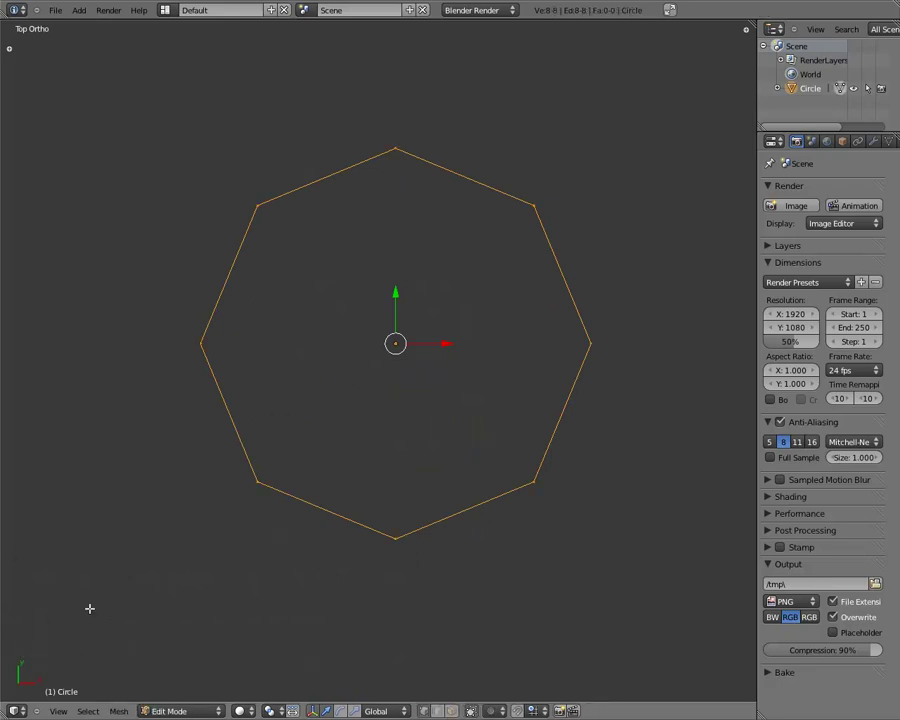
key(Tab)
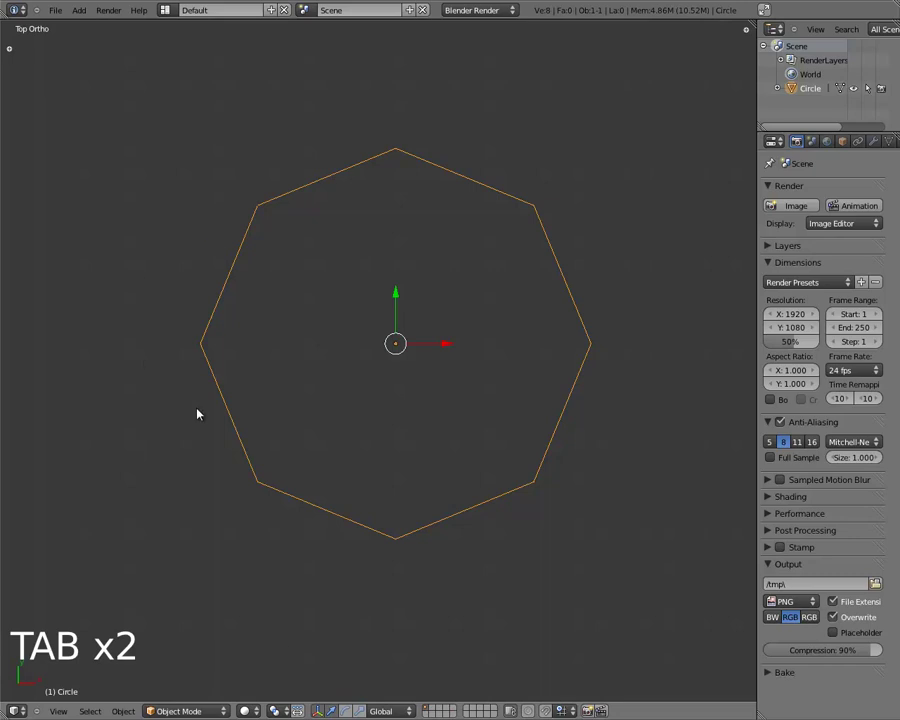
click(176, 712)
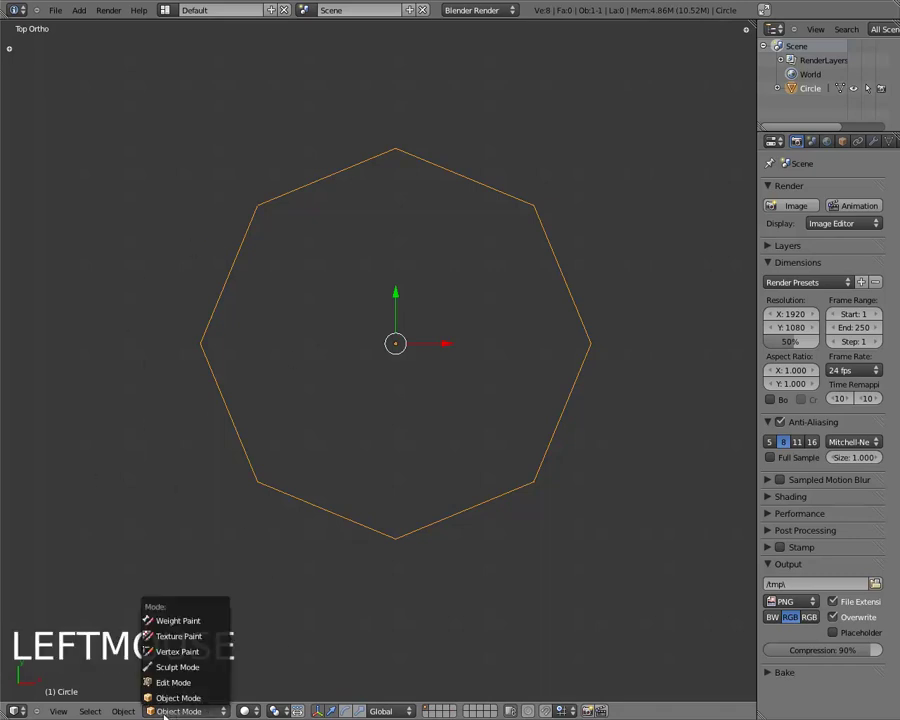
click(180, 682)
Scale all of the circle's vertices down uniformly to a small ring, well under half its size.
scroll(418, 530, down, 2)
middle_drag(360, 543, 434, 369)
scroll(381, 434, up, 4)
scroll(434, 369, down, 5)
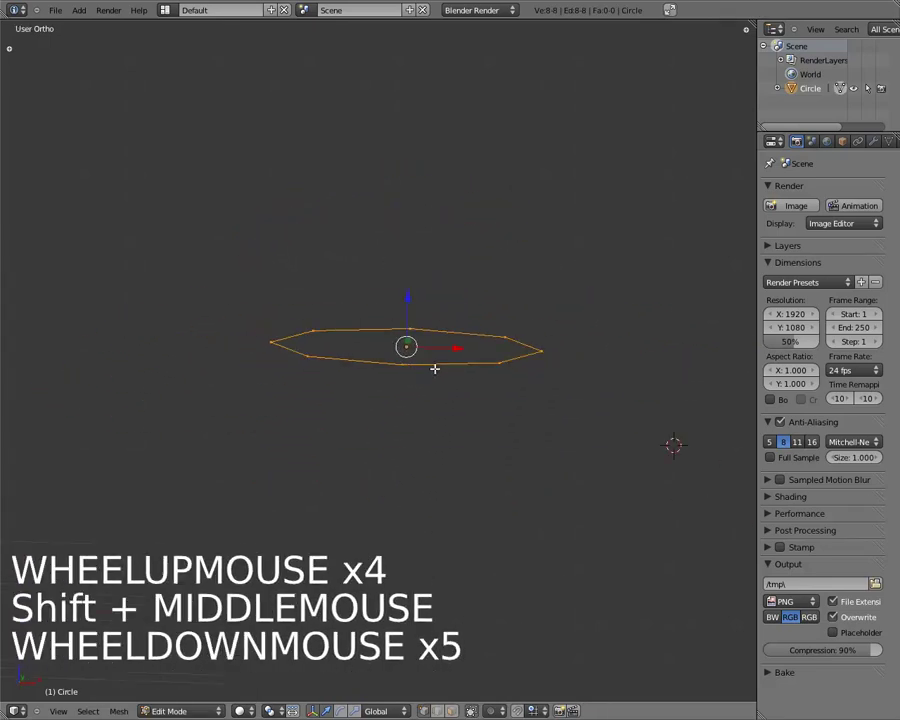
scroll(434, 369, down, 4)
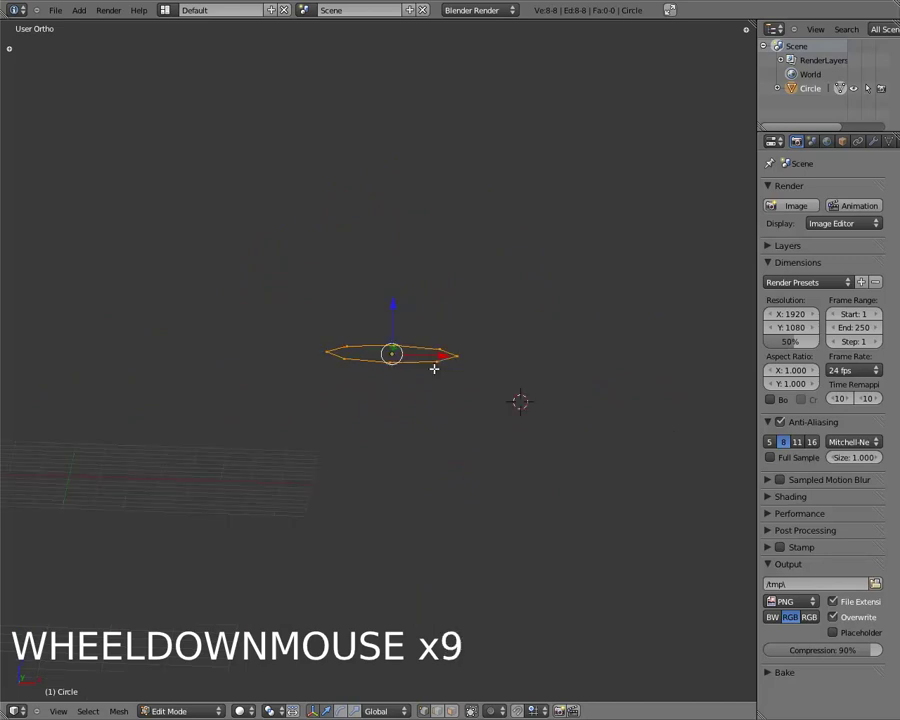
scroll(546, 436, up, 3)
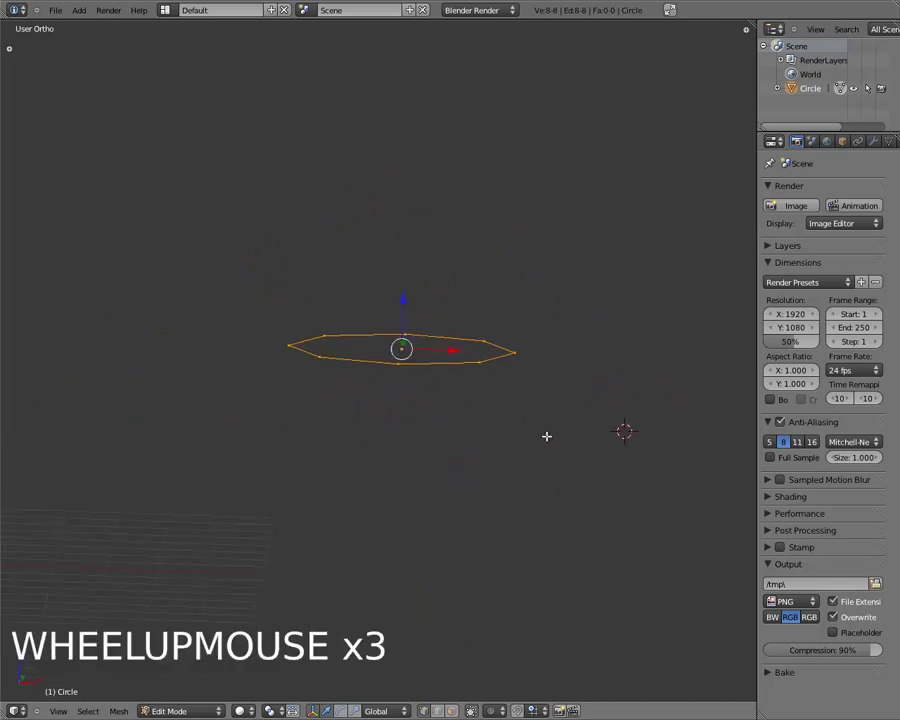
key(s)
key(s)
key(s)
key(s)
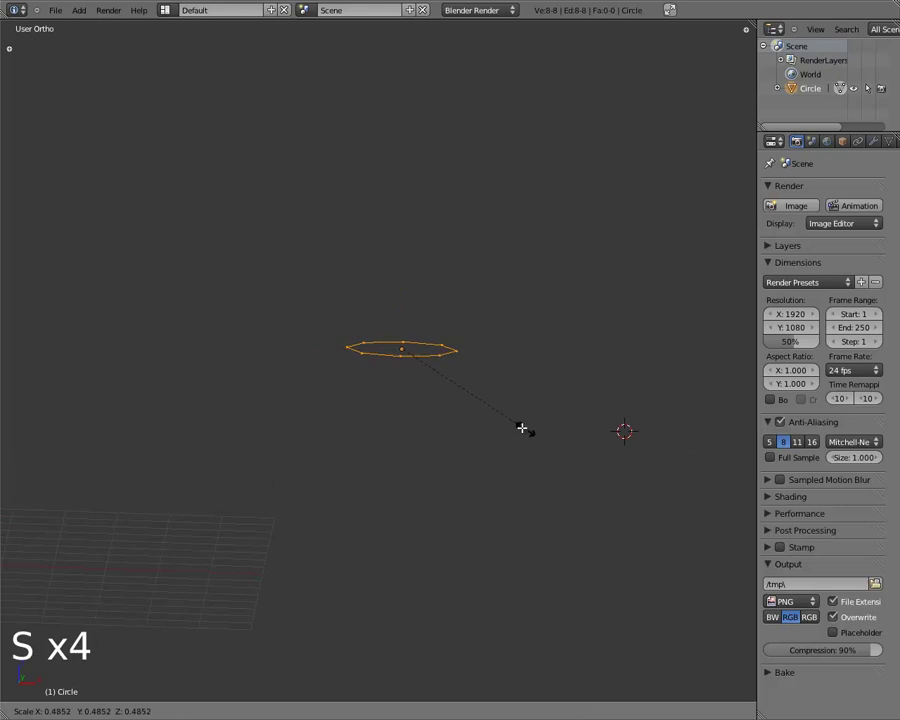
click(432, 383)
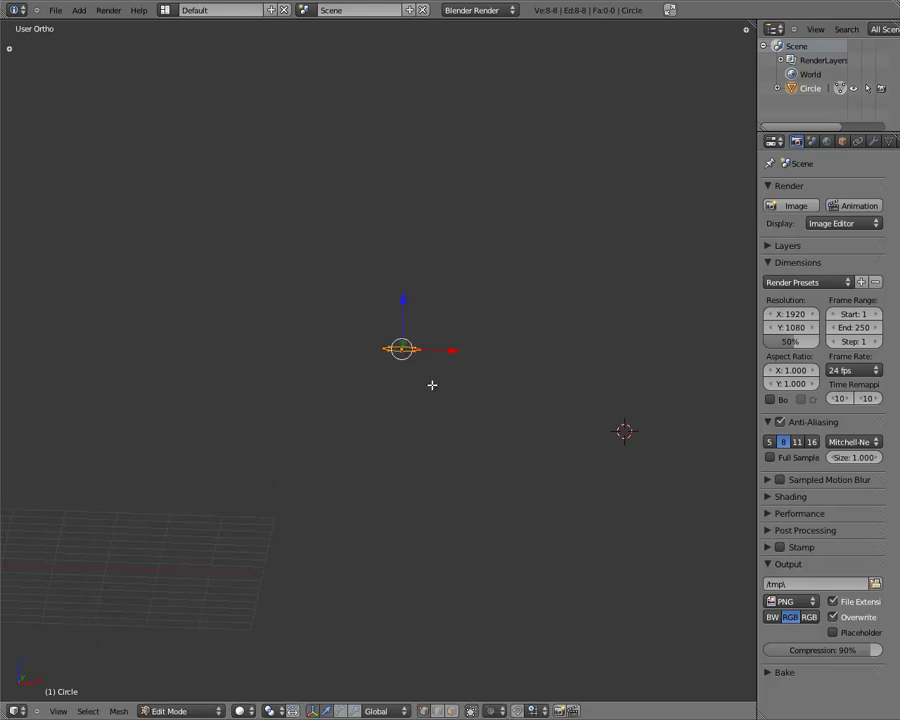
Extrude the small ring's edges in place, with zero displacement.
scroll(458, 402, up, 4)
shift+middle_drag(558, 440, 466, 500)
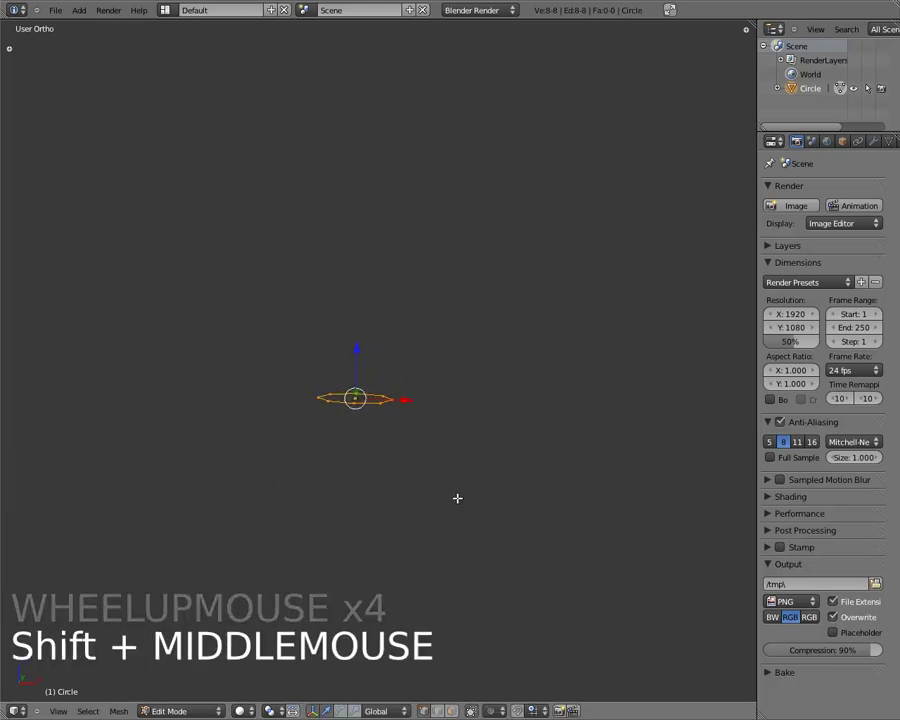
scroll(432, 474, down, 3)
scroll(468, 344, down, 2)
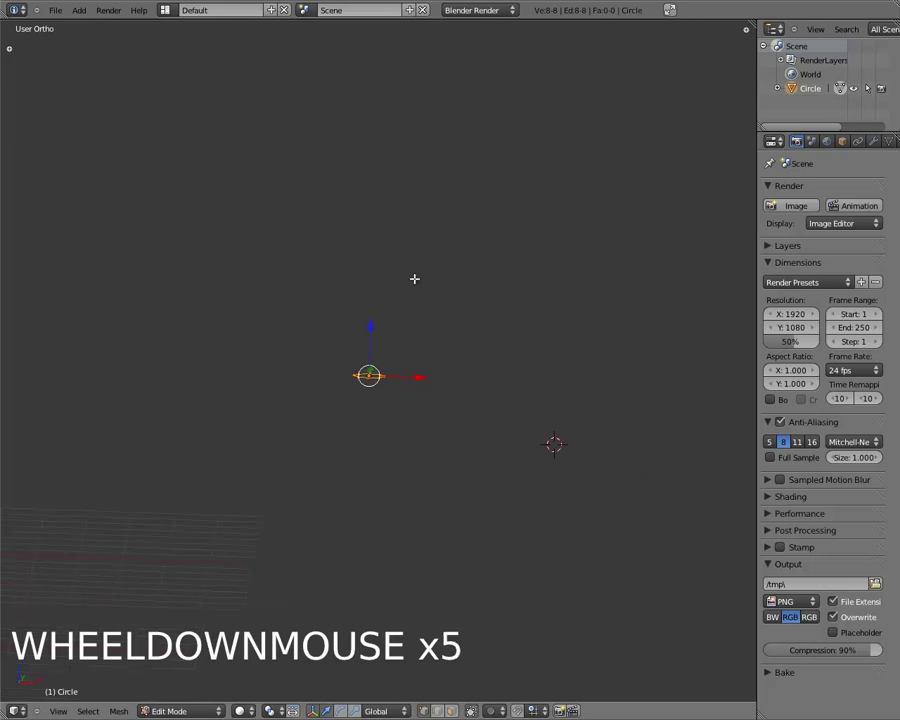
middle_drag(399, 268, 424, 273)
key(e)
key(e)
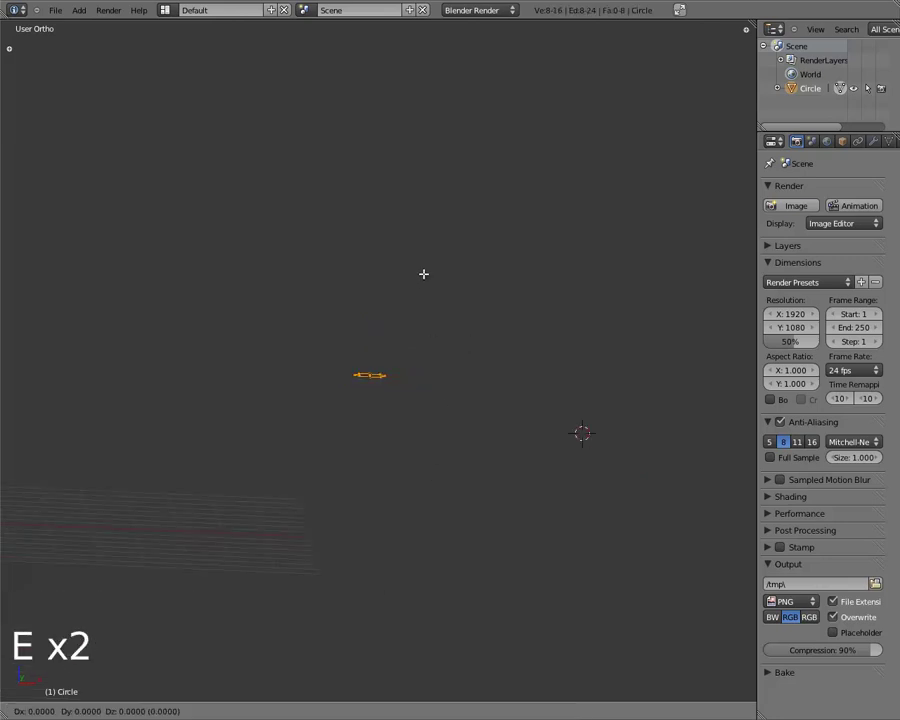
click(423, 274)
scroll(421, 275, up, 3)
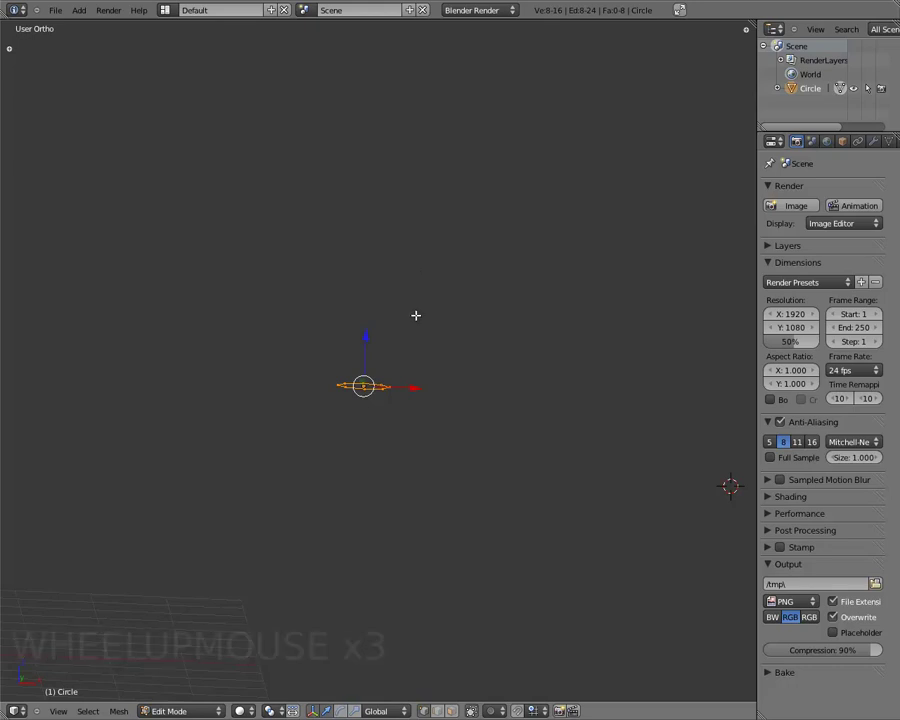
Move the newly extruded ring straight down along the Z axis in several stages to form a long thin tube.
drag(366, 335, 353, 588)
shift+middle_drag(420, 480, 455, 289)
drag(419, 343, 401, 555)
shift+middle_drag(558, 478, 578, 135)
drag(408, 292, 380, 570)
scroll(416, 467, down, 4)
middle_drag(416, 467, 387, 420)
drag(400, 428, 412, 649)
scroll(420, 615, down, 4)
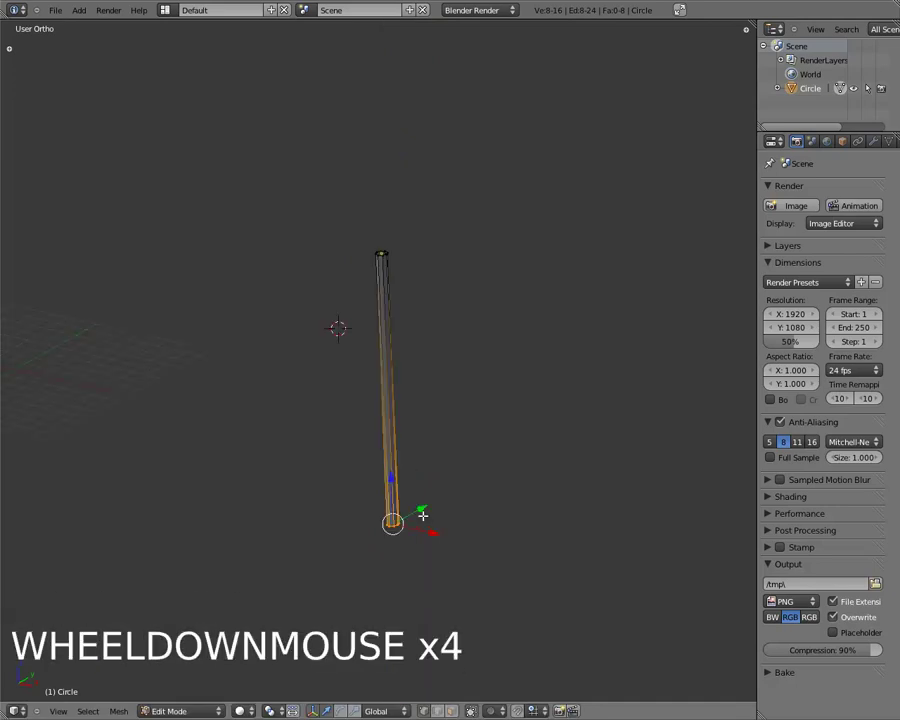
Select the edge loop around the tube's top opening, extrude it in place and scale it inward to well under half its size.
scroll(411, 420, up, 3)
key(a)
shift+middle_drag(417, 266, 382, 402)
scroll(360, 440, up, 4)
scroll(360, 440, up, 4)
scroll(478, 343, up, 4)
scroll(478, 343, up, 1)
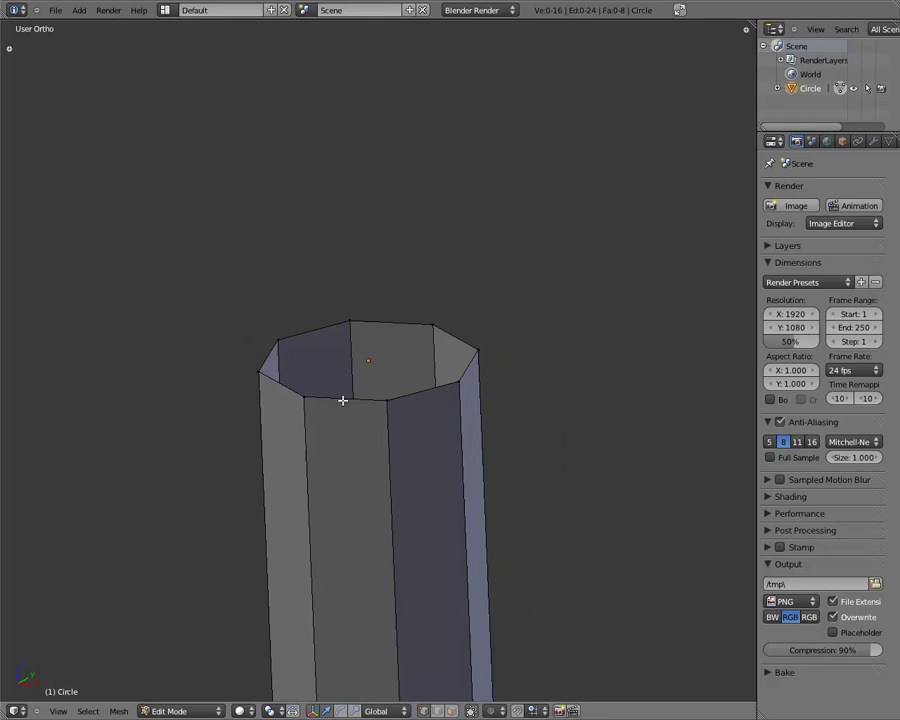
alt+right_click(342, 400)
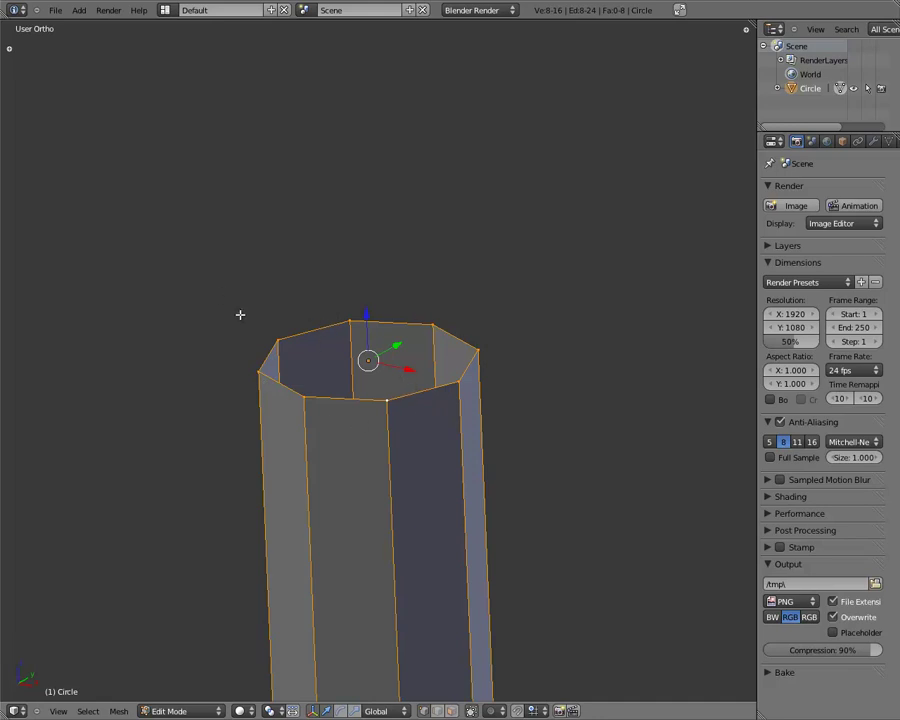
scroll(368, 296, down, 2)
scroll(380, 298, up, 3)
middle_drag(380, 298, 400, 231)
key(e)
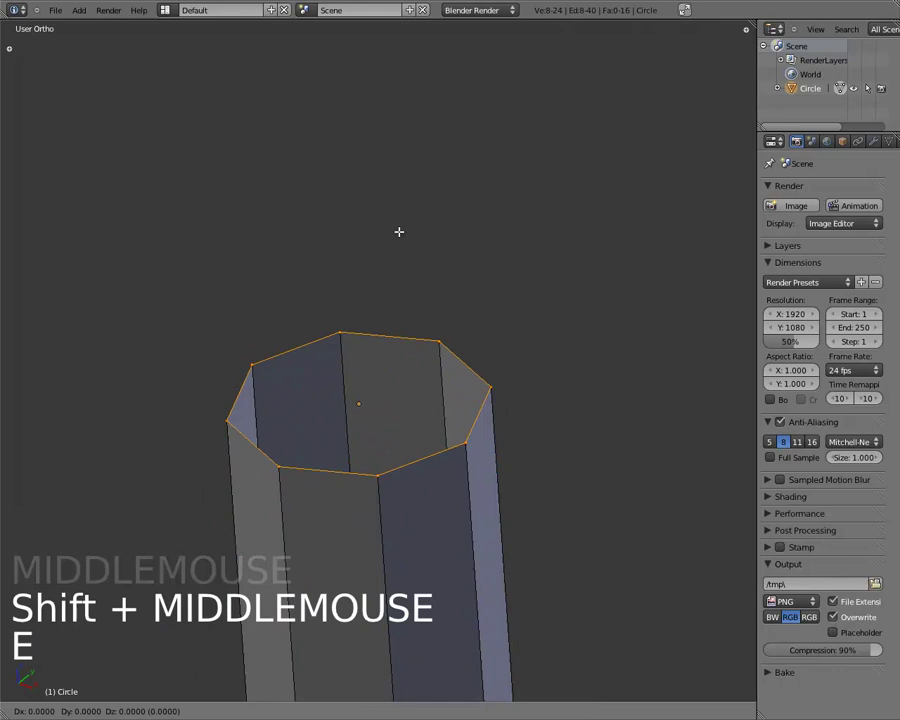
click(399, 232)
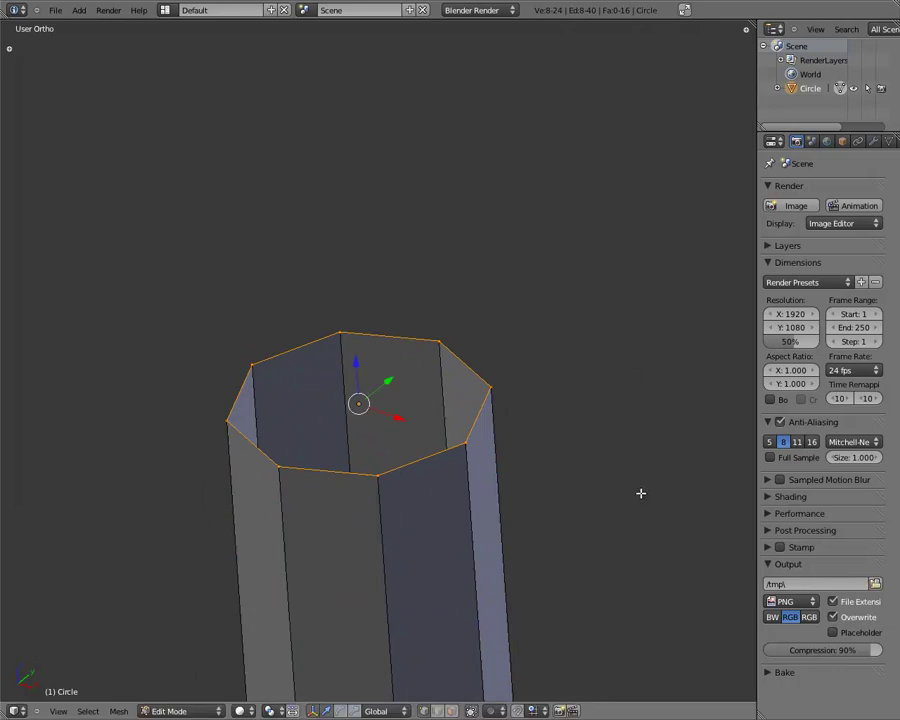
key(s)
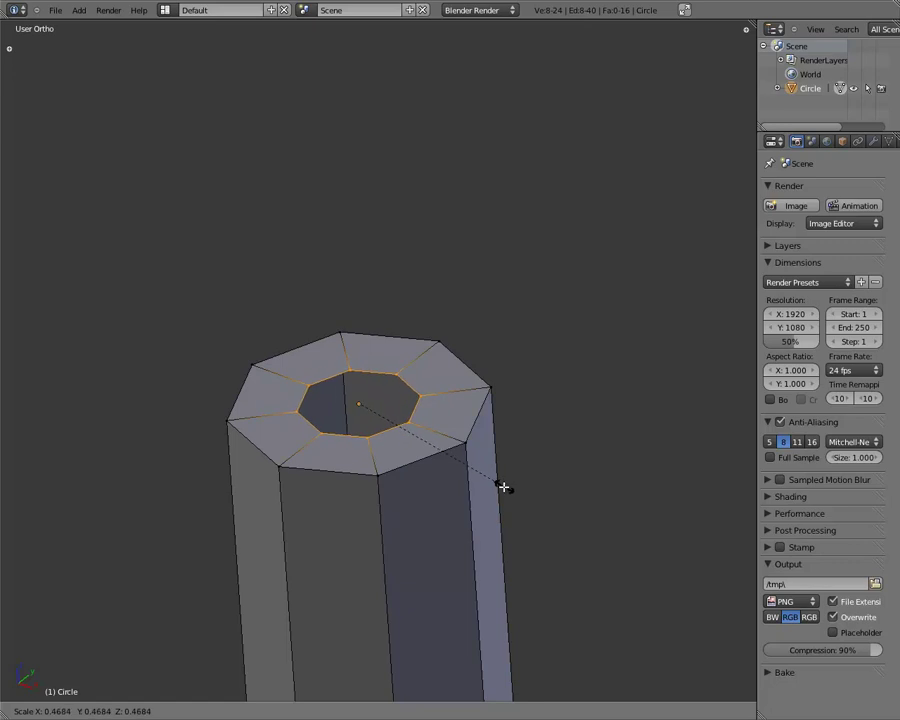
click(471, 478)
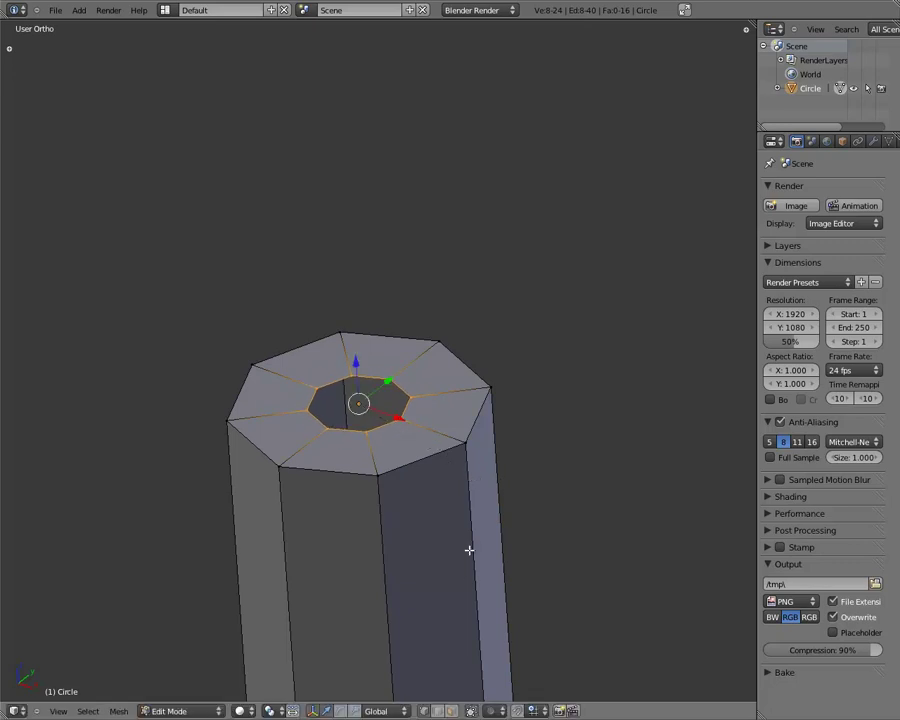
Extrude the inner ring of the tube's top in place, with zero displacement.
scroll(470, 455, up, 3)
scroll(515, 515, down, 4)
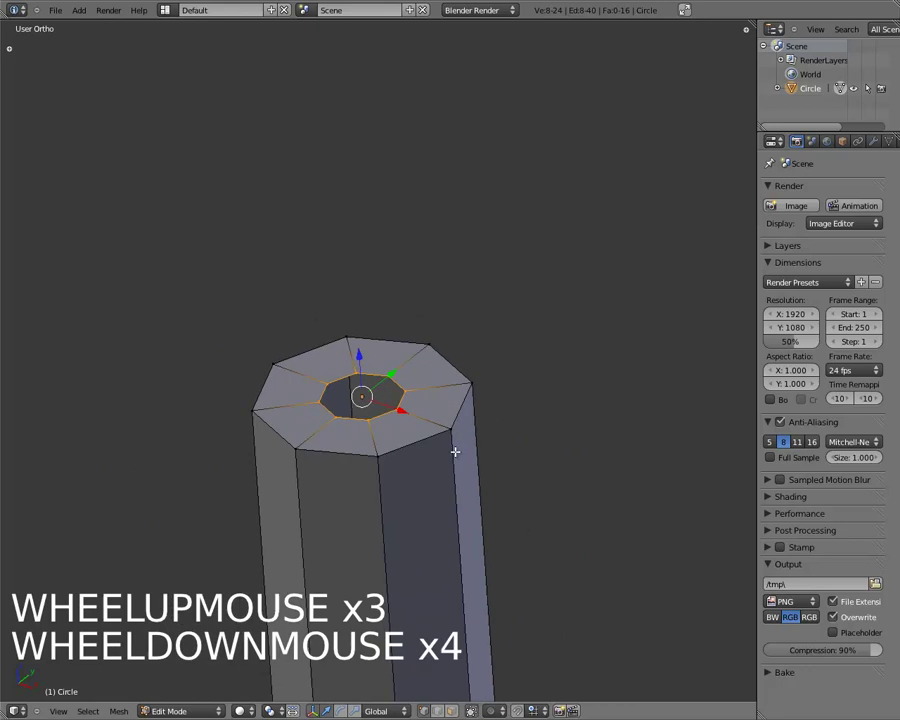
key(e)
key(e)
key(e)
key(e)
key(e)
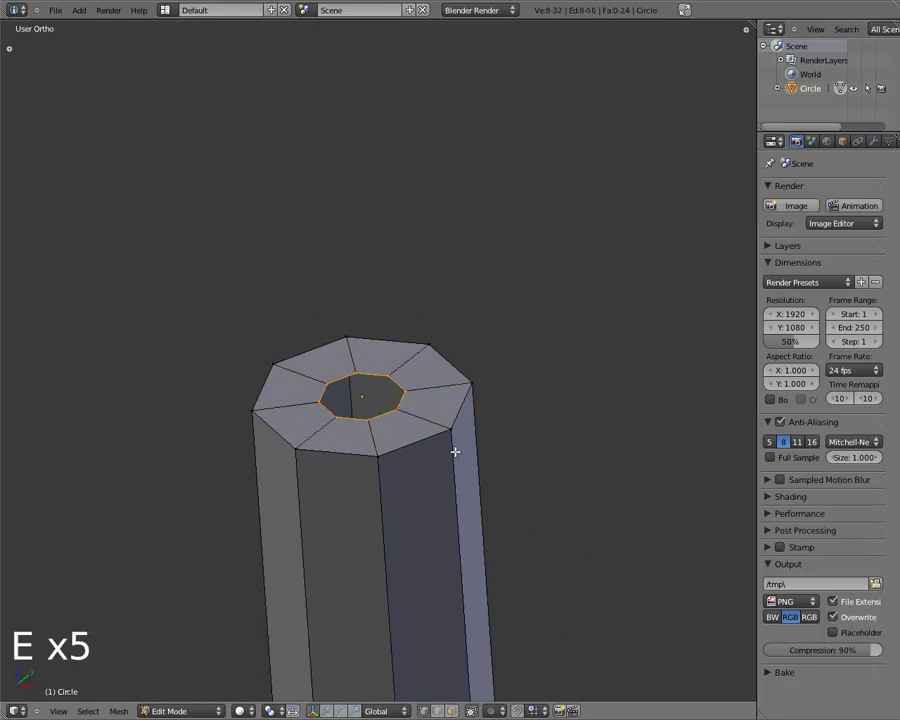
click(455, 452)
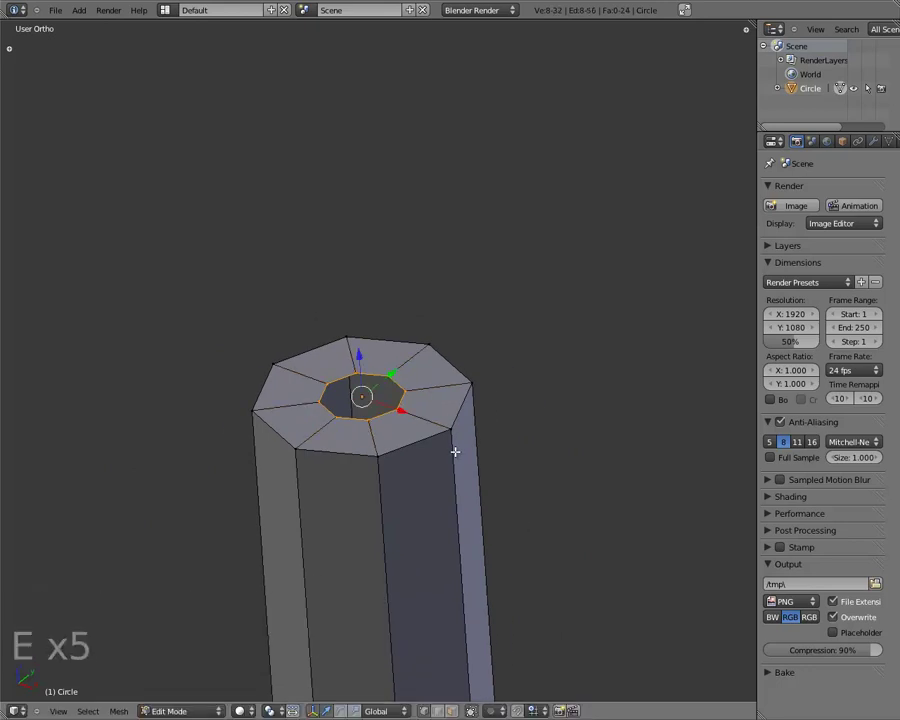
Try collapsing the new inner ring to its centre with a scale of 0, and undo it.
scroll(470, 473, up, 3)
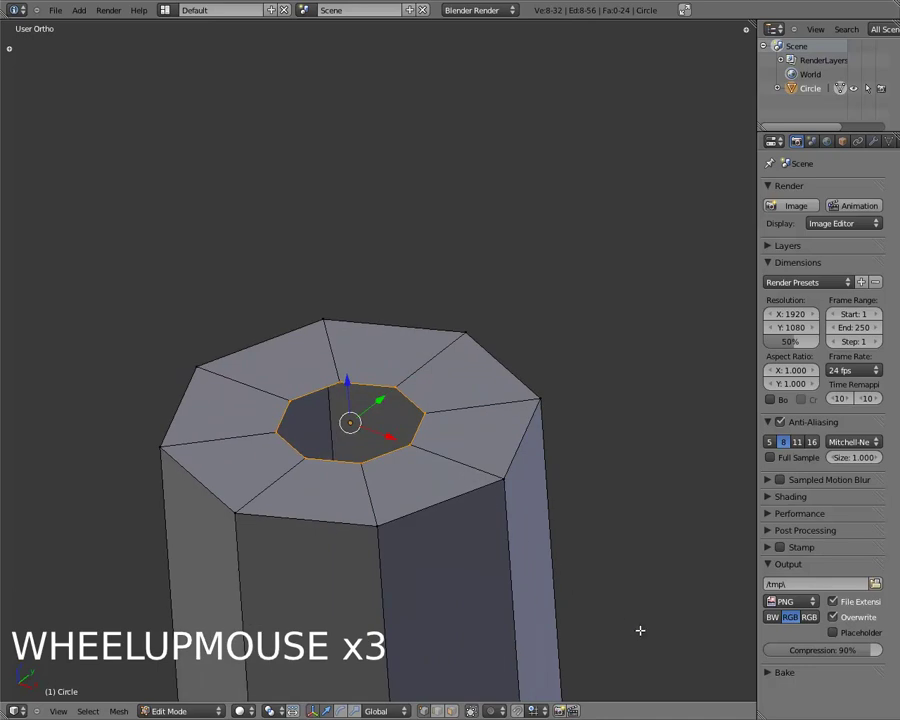
key(s)
key(s)
key(s)
key(s)
key(0)
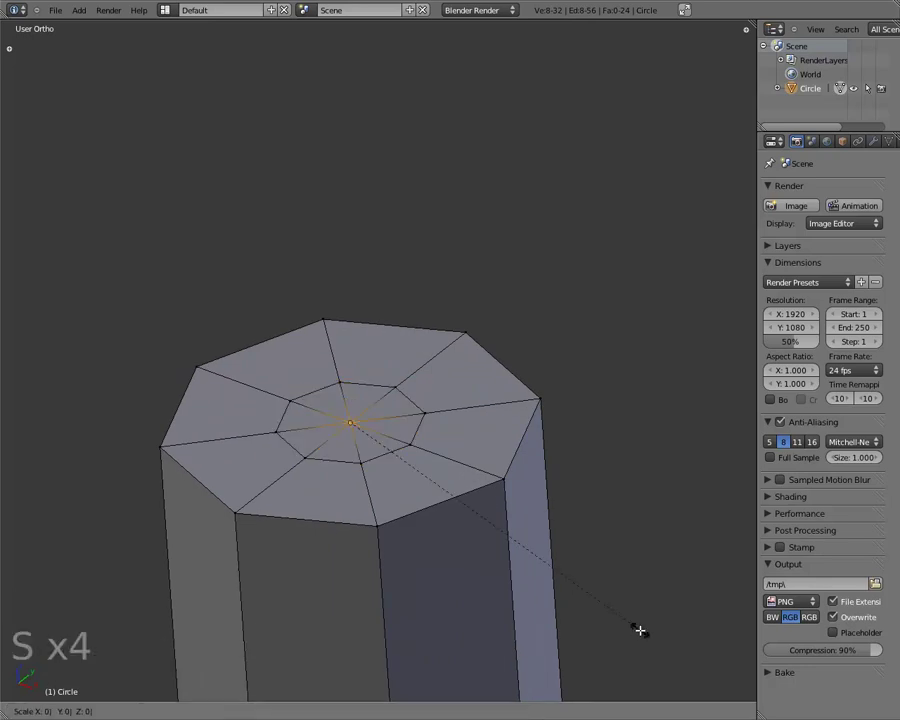
key(Return)
key(a)
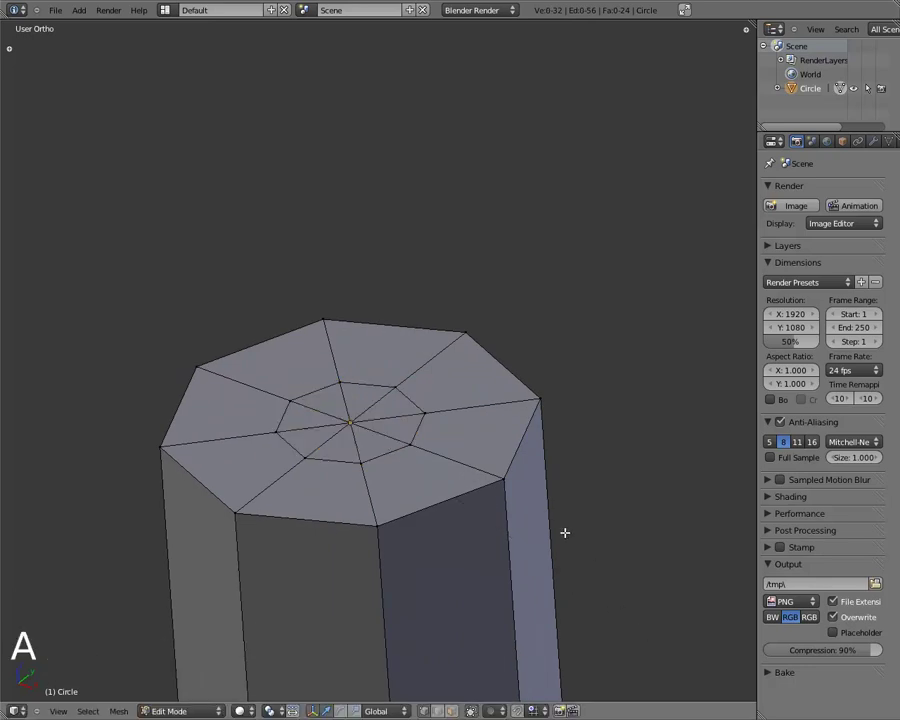
key(ctrl+z)
key(ctrl+z)
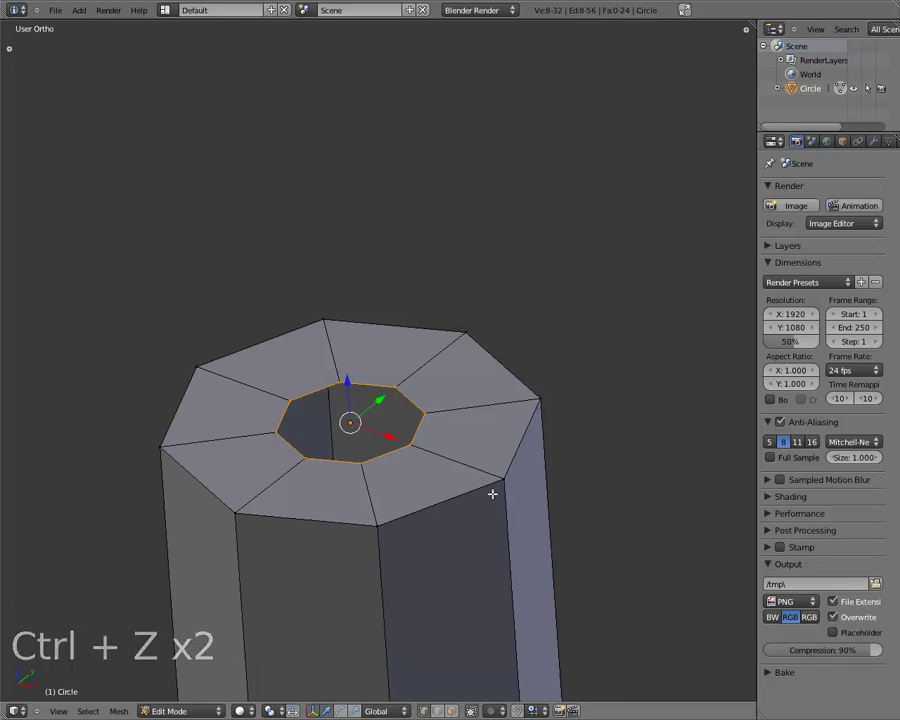
Scale the extruded inner ring to 0 so it closes the top cap at its centre, and deselect everything.
key(s)
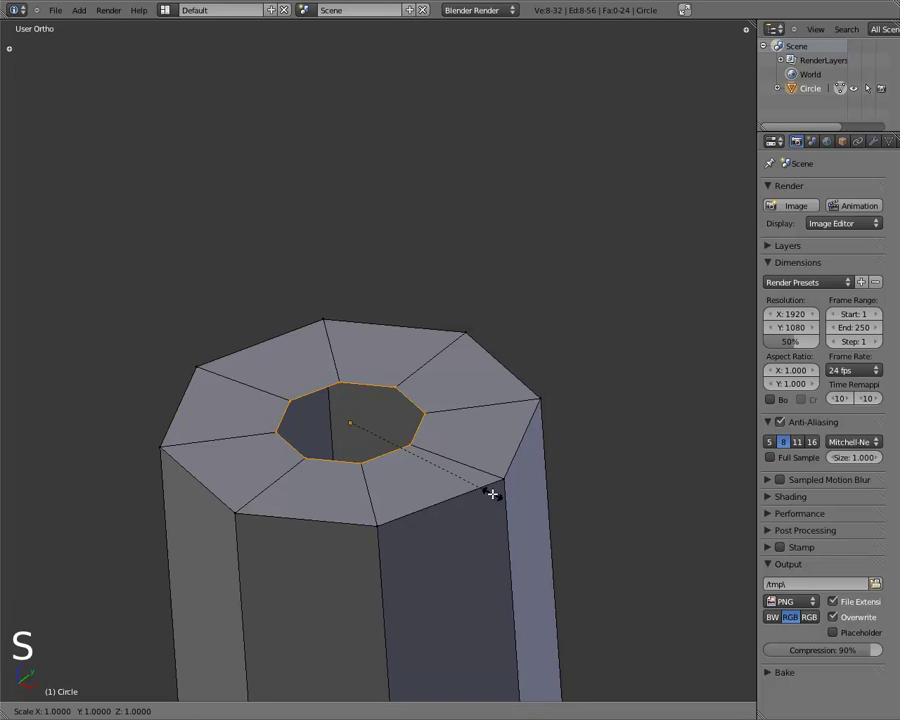
text(0)
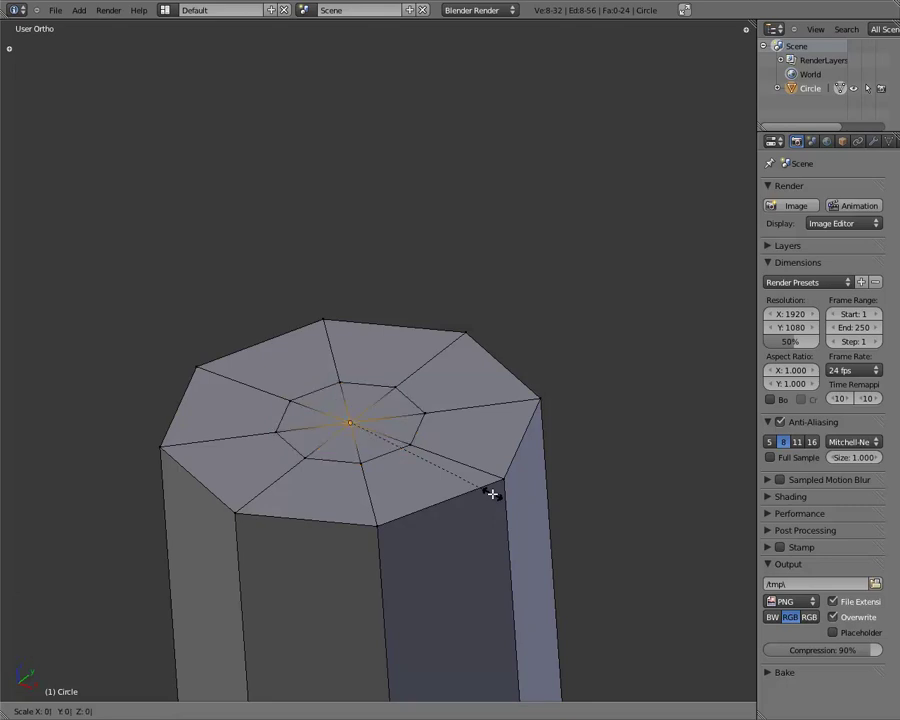
key(Return)
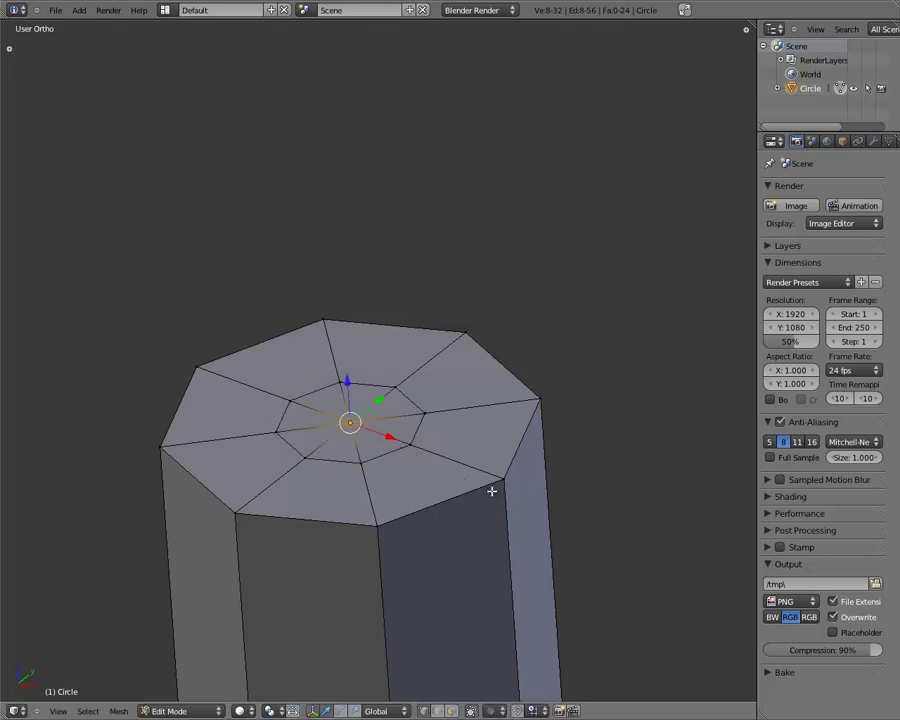
scroll(478, 465, up, 4)
key(a)
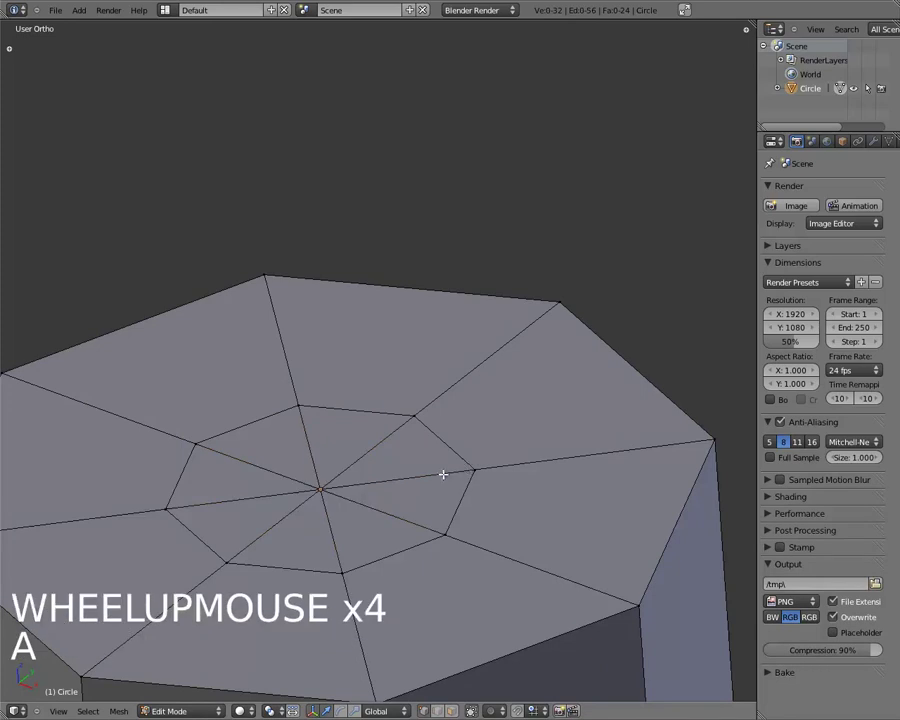
Pull several of the overlapping vertices at the cap's centre apart one at a time.
shift+middle_drag(440, 477, 508, 374)
scroll(460, 408, up, 1)
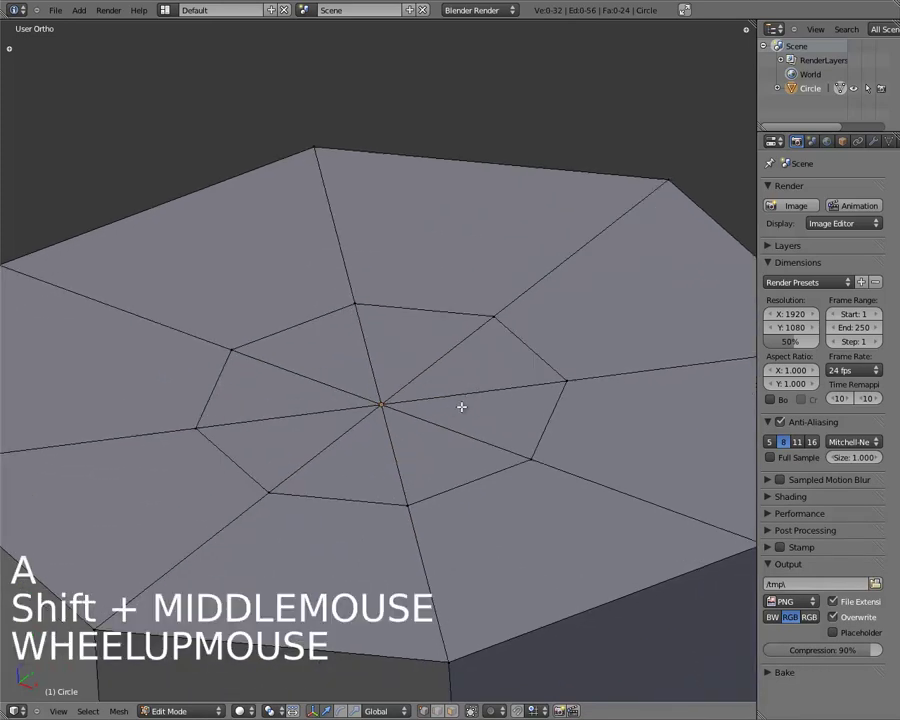
right_click(384, 405)
key(g)
key(g)
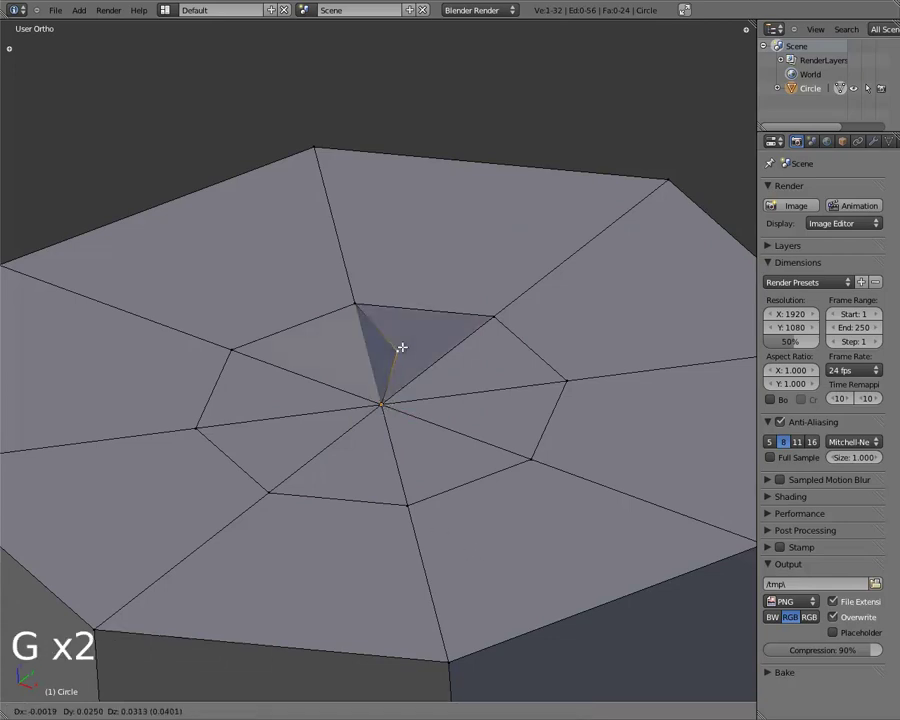
right_click(353, 421)
key(g)
key(g)
right_click(382, 404)
key(g)
key(g)
right_click(456, 362)
key(g)
key(g)
click(296, 412)
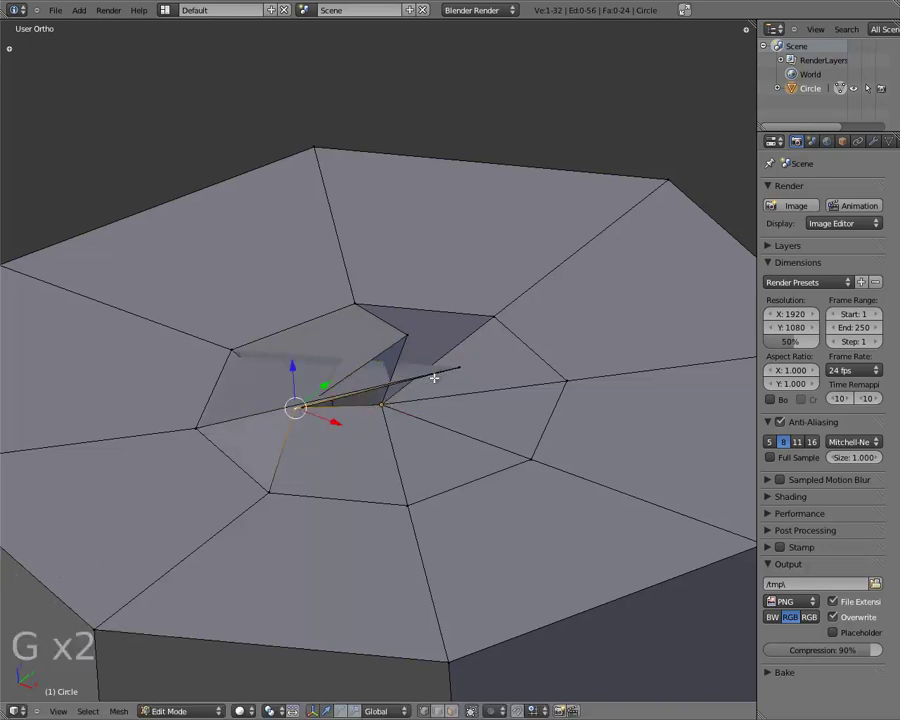
Undo all the moves of the cap's centre vertices.
key(ctrl+z)
key(ctrl+z)
key(ctrl+z)
key(ctrl+z)
key(ctrl+z)
key(ctrl+z)
key(ctrl+z)
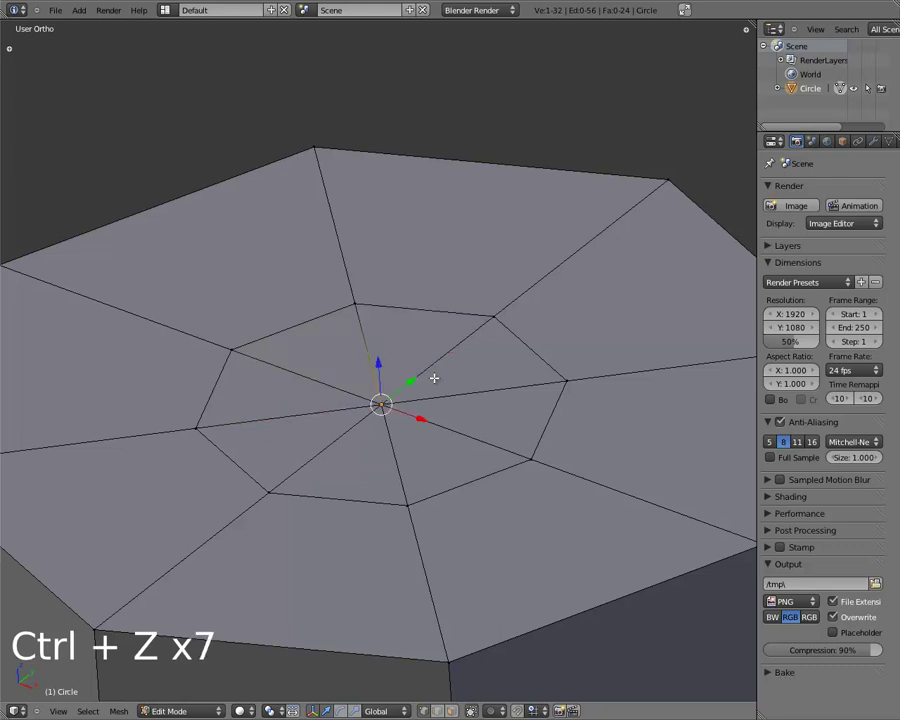
Select the whole mesh and merge its overlapping vertices with Remove Doubles.
scroll(433, 370, down, 6)
scroll(428, 368, up, 3)
key(a)
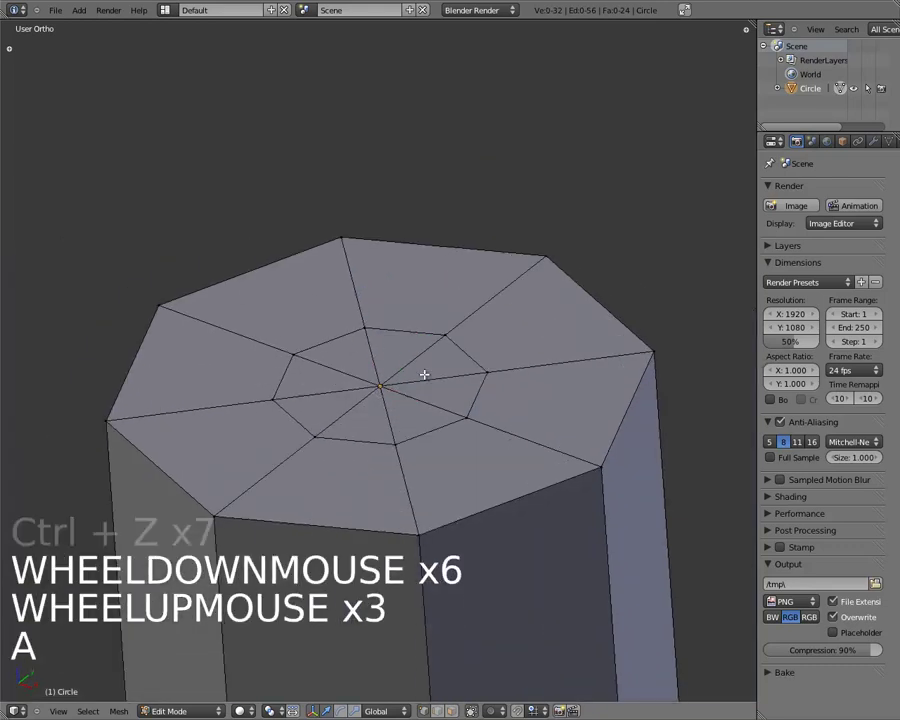
key(a)
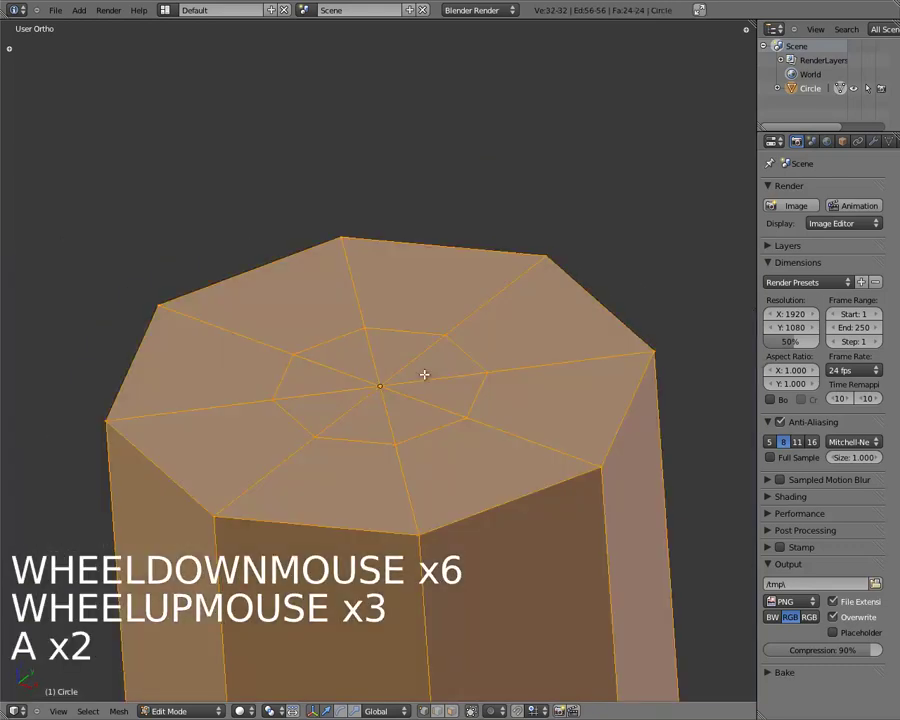
key(w)
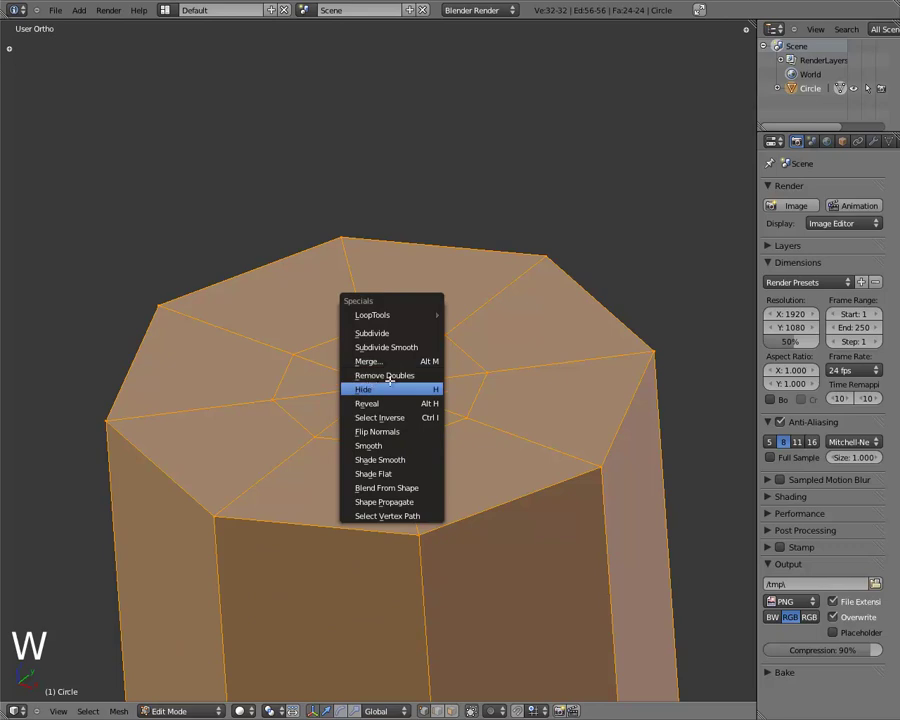
click(420, 376)
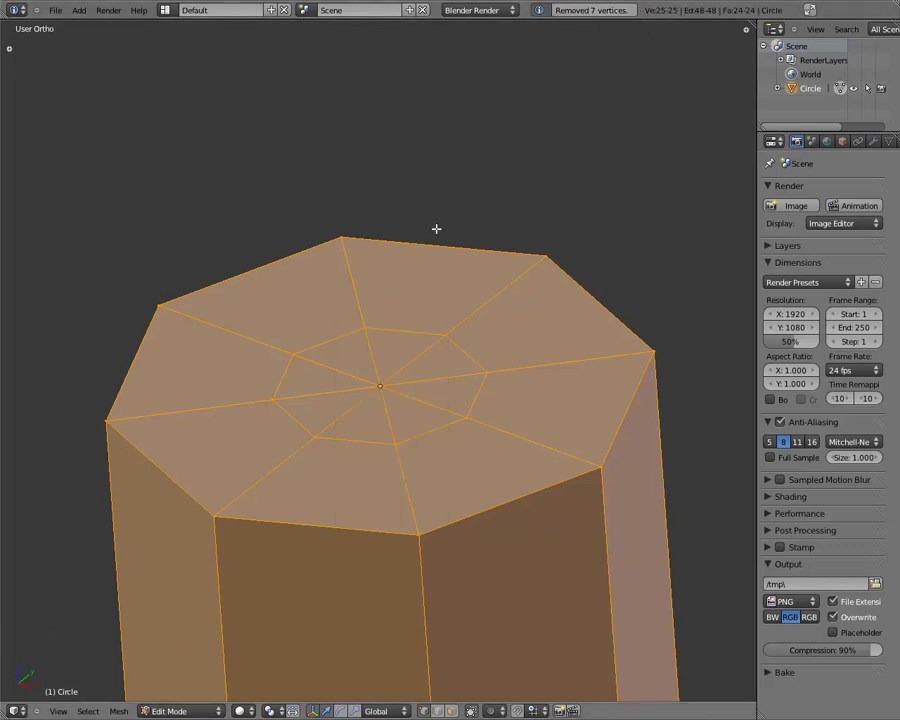
Test the merged centre vertex by starting to move it on its own, and cancel the move.
key(a)
right_click(384, 386)
key(g)
key(g)
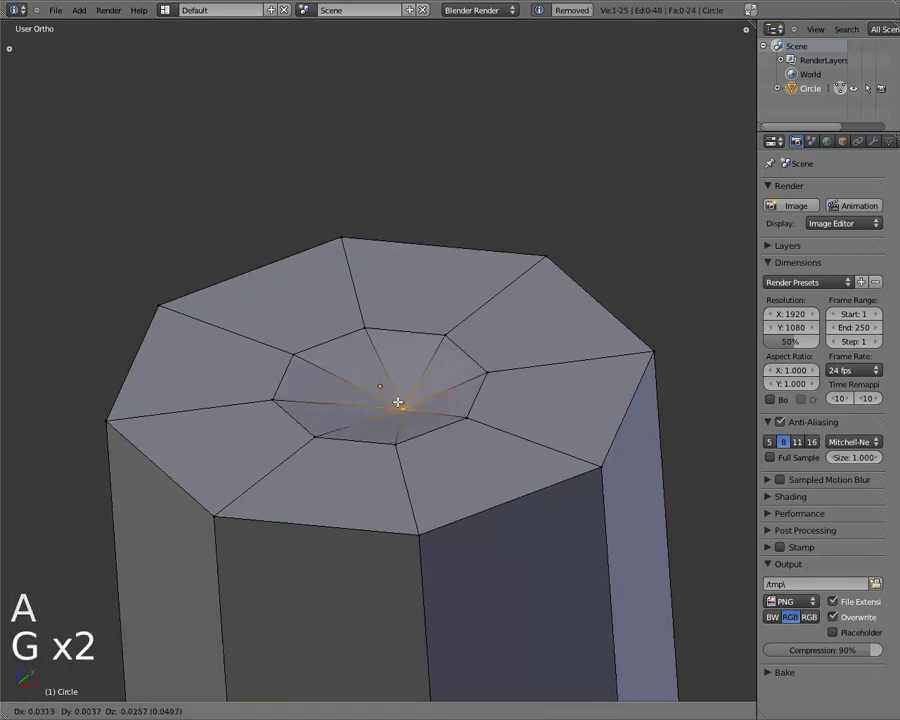
right_click(457, 297)
Select the edge loop around the tube's open bottom end and extrude it in place.
scroll(450, 302, down, 9)
scroll(408, 386, down, 1)
scroll(391, 436, down, 5)
shift+middle_drag(390, 513, 271, 115)
scroll(416, 267, up, 5)
middle_drag(416, 267, 478, 225)
scroll(450, 257, up, 3)
scroll(460, 223, up, 3)
shift+middle_drag(418, 217, 492, 266)
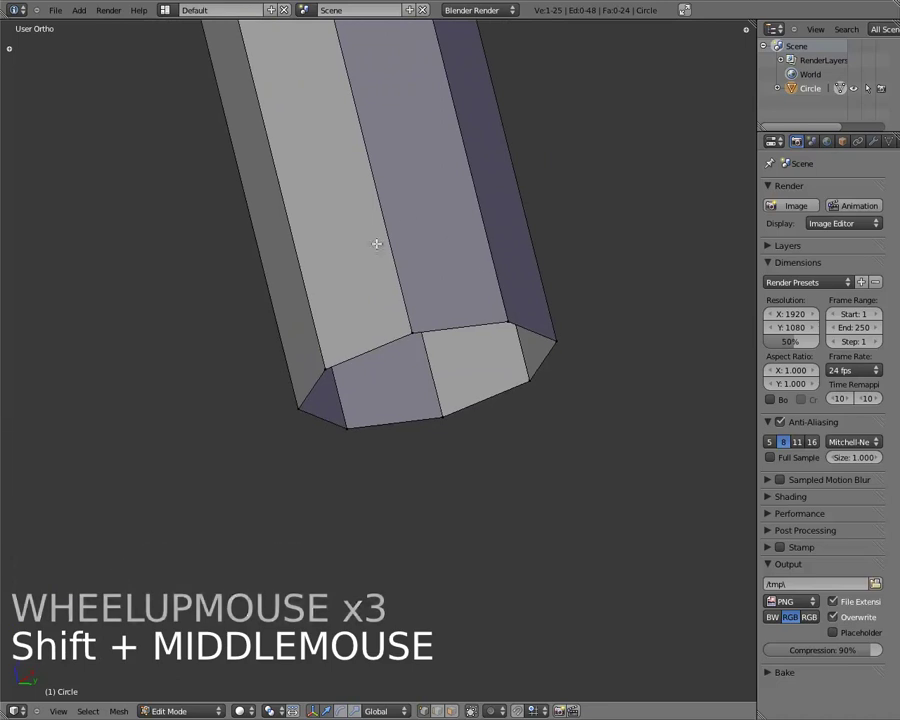
alt+right_click(467, 326)
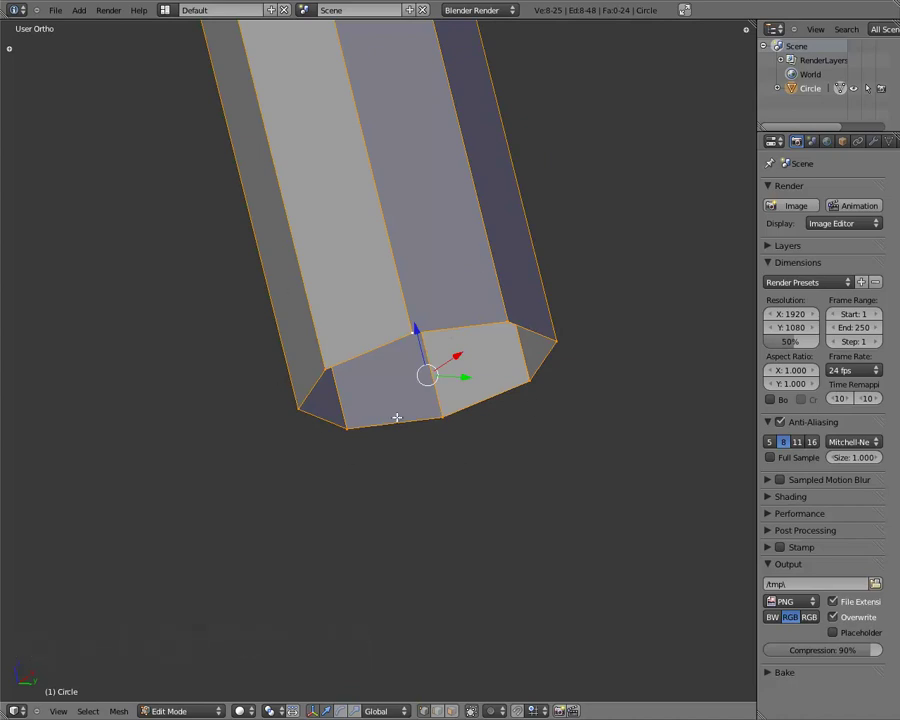
scroll(354, 424, down, 9)
scroll(501, 321, up, 6)
key(e)
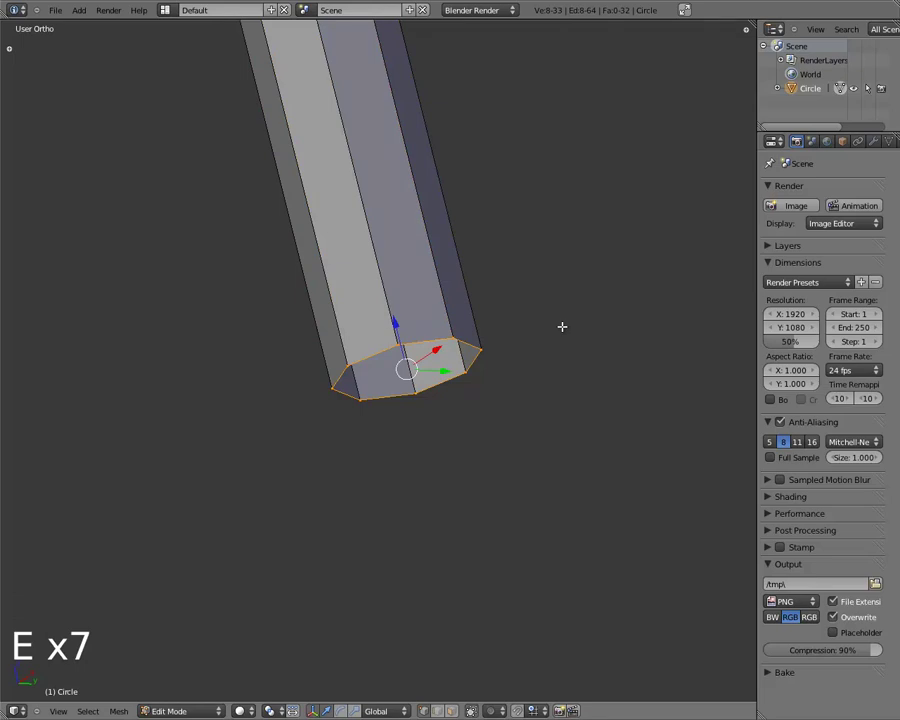
Move the extruded bottom ring down along the global Z axis to add a short section to the tube.
key(g)
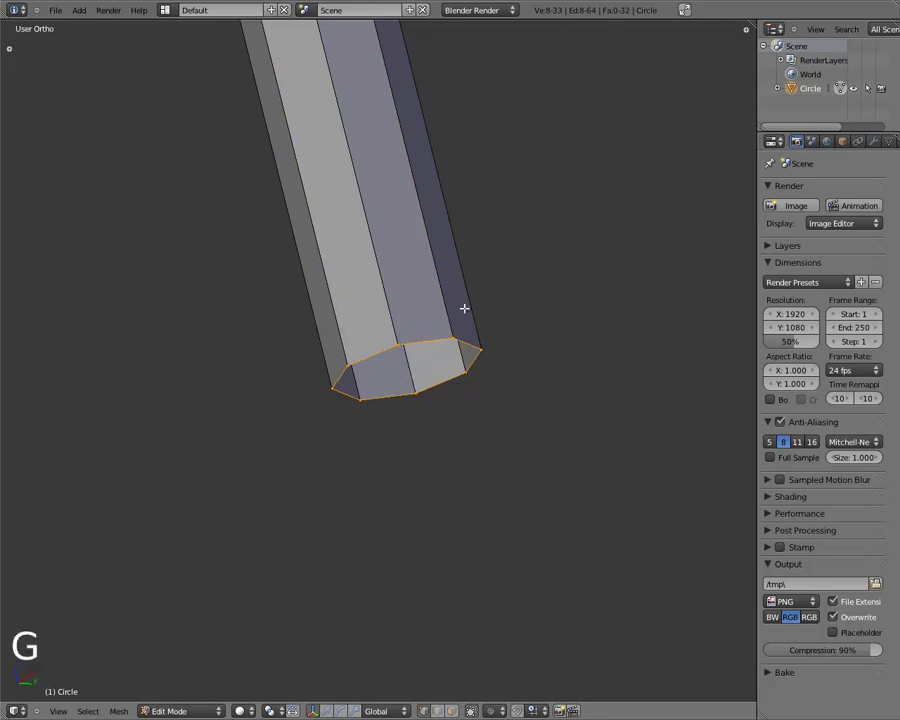
key(z)
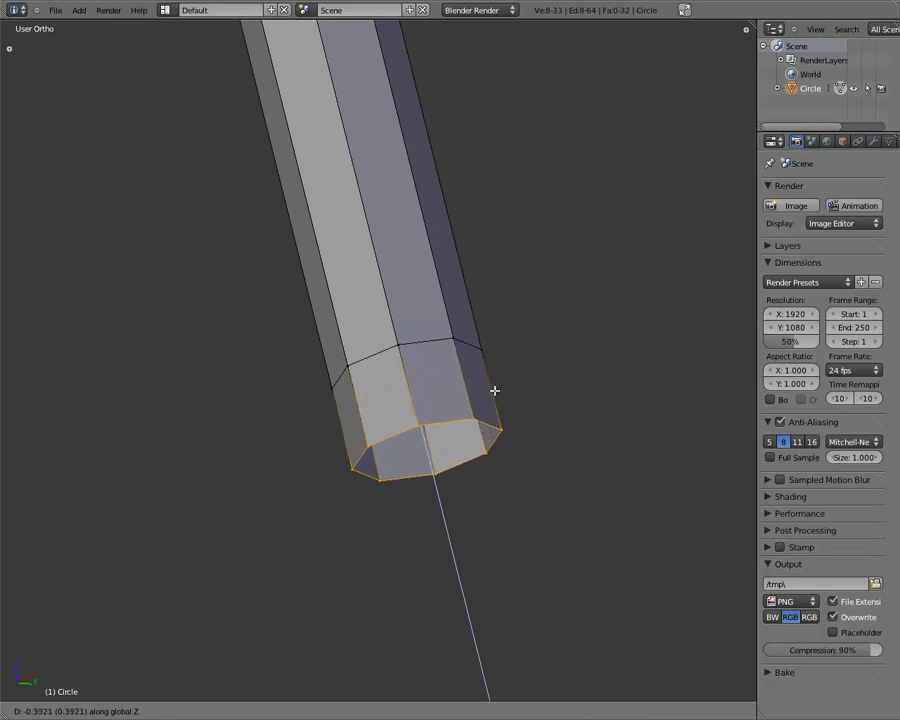
click(559, 532)
mouse_move(454, 554)
mouse_down()
mouse_move(442, 518)
mouse_move(442, 536)
mouse_up()
Scale the tube's bottom ring to 0 so the last section collapses to a single point.
scroll(562, 498, down, 2)
middle_drag(562, 498, 432, 195)
scroll(512, 259, up, 3)
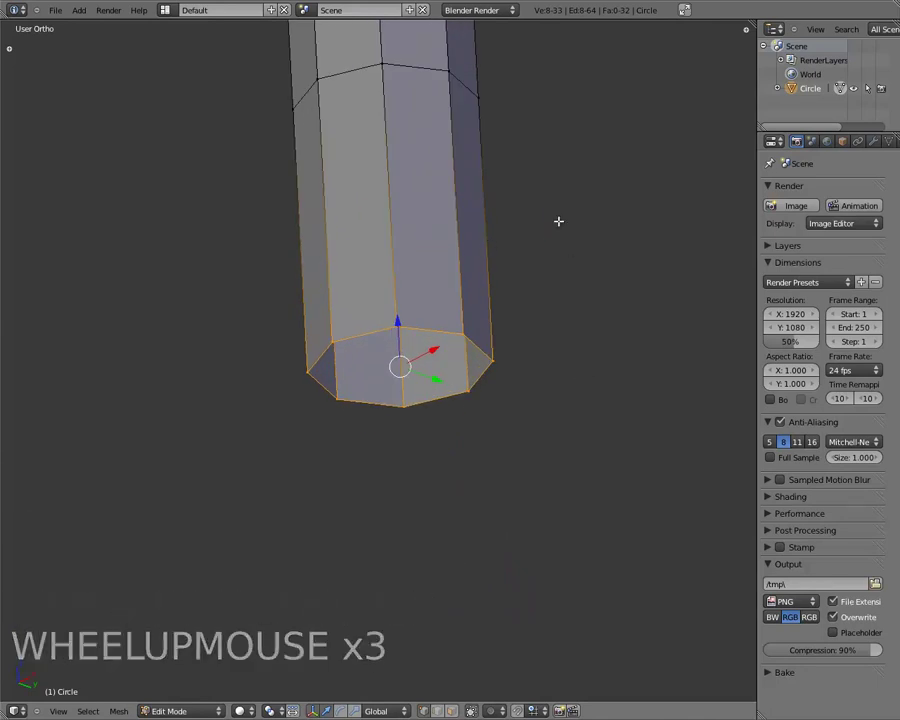
key(s)
key(s)
key(s)
key(s)
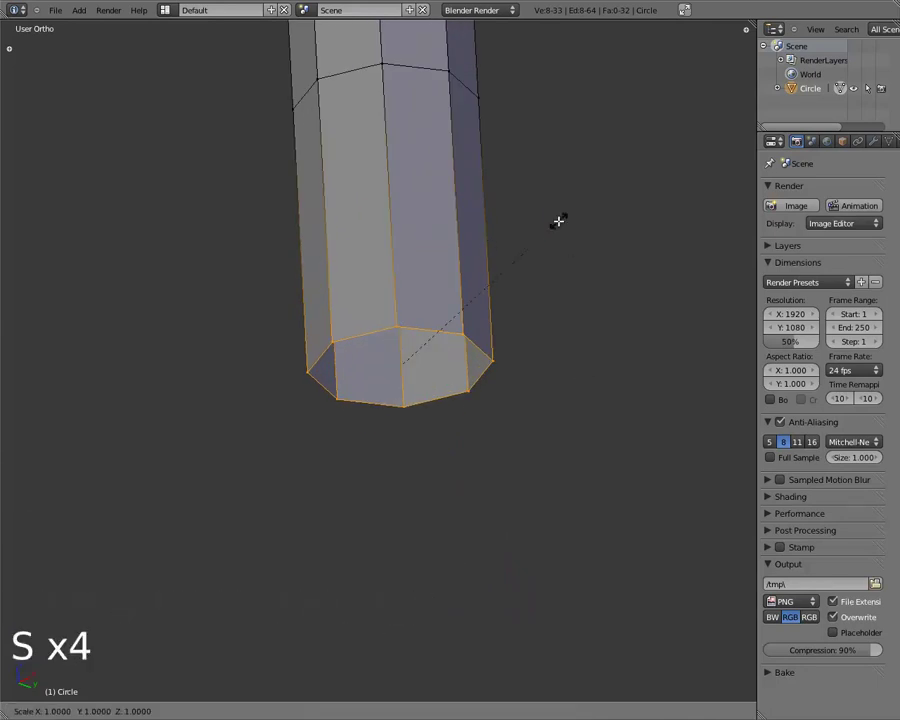
key(0)
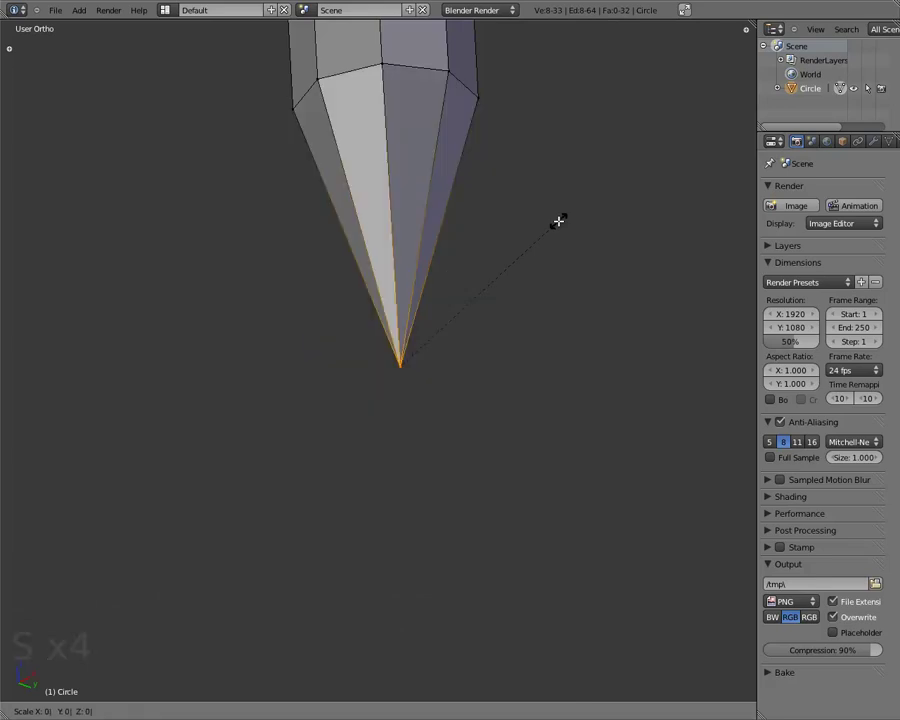
key(Return)
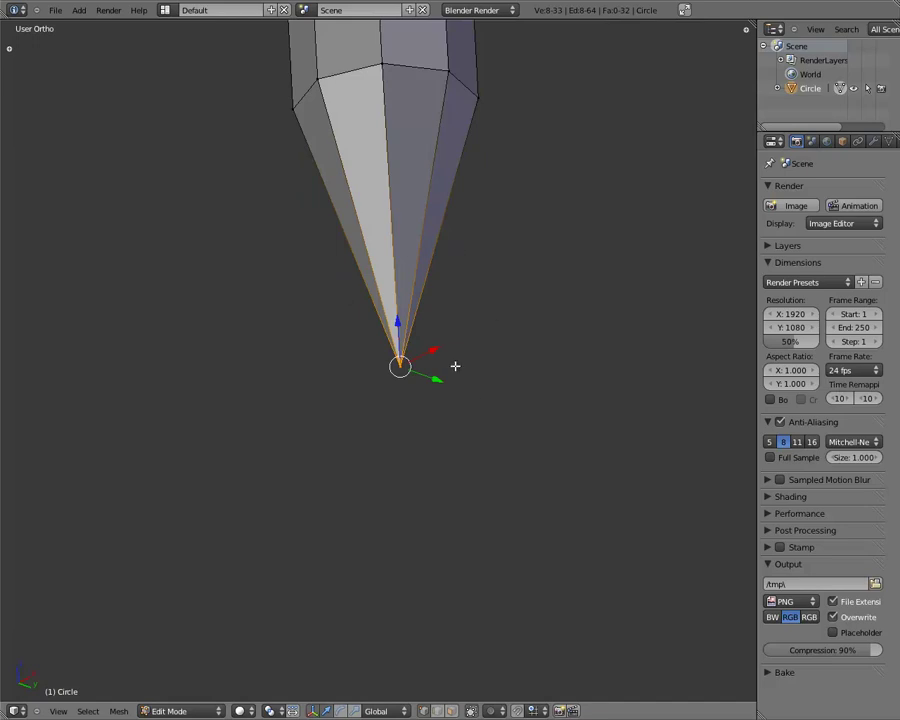
Move the collapsed tip further down along the global Z axis to lengthen the pointed end.
middle_drag(410, 300, 233, 364)
shift+middle_drag(373, 334, 430, 346)
drag(385, 381, 394, 636)
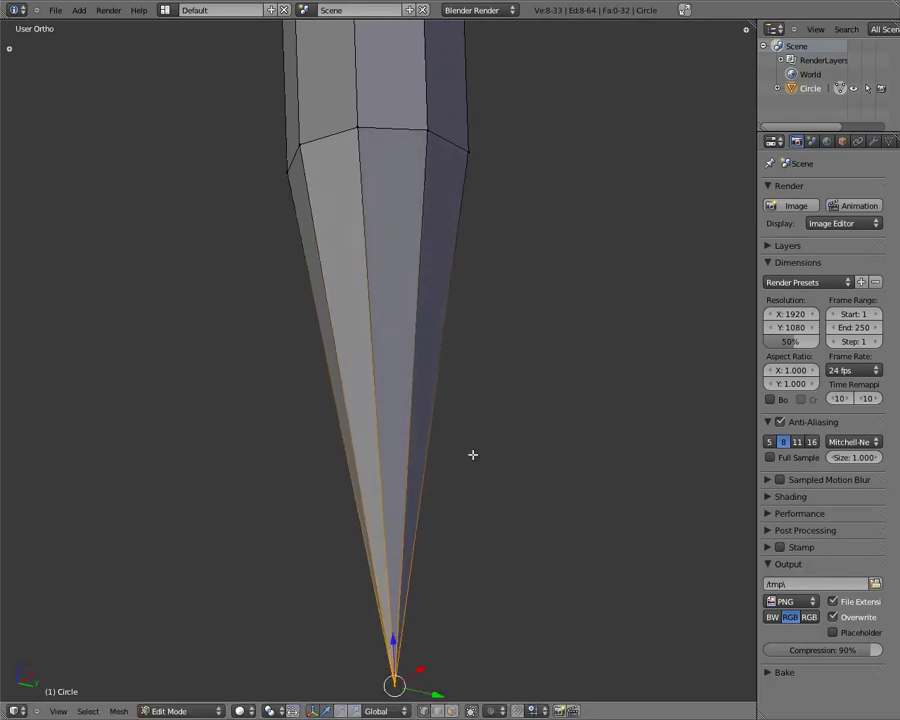
scroll(314, 268, down, 3)
drag(387, 502, 390, 552)
shift+middle_drag(402, 492, 394, 287)
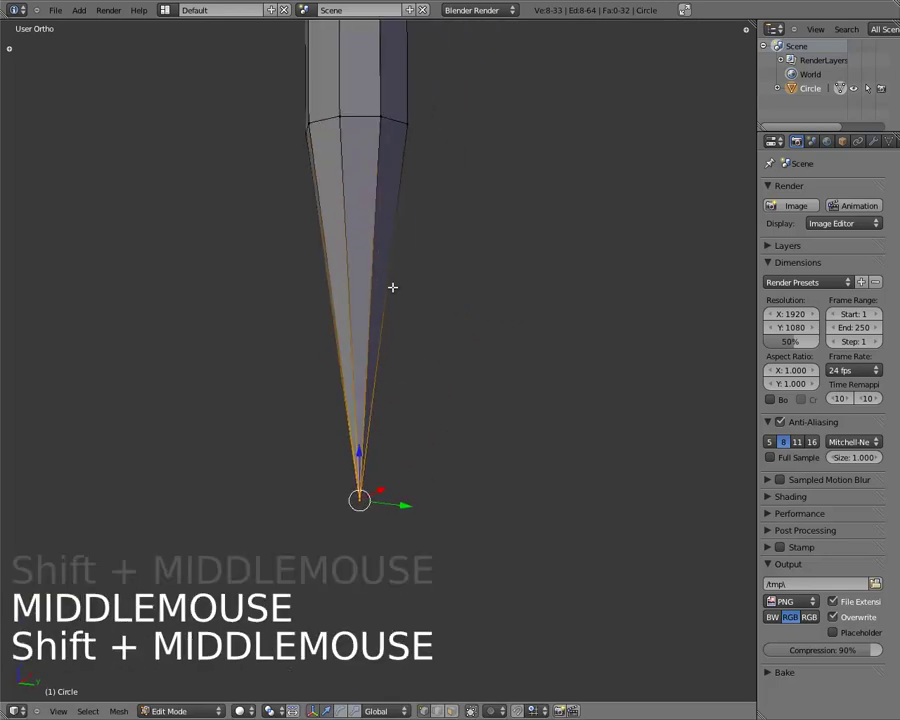
Try adding an edge loop across the pointed section and moving it along Z, and undo both changes.
key(ctrl+r)
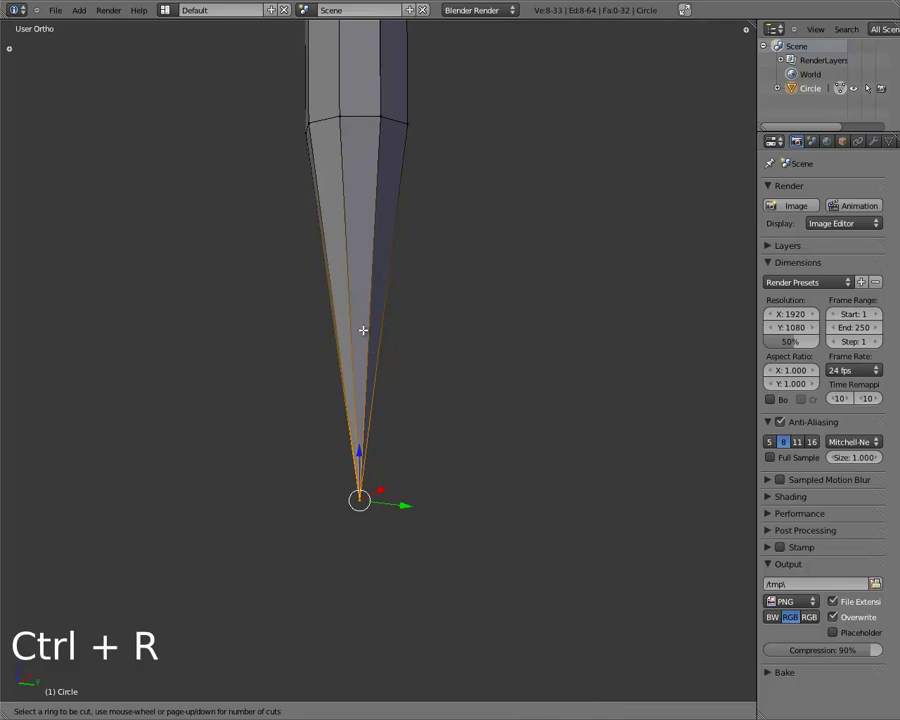
click(380, 318)
click(385, 288)
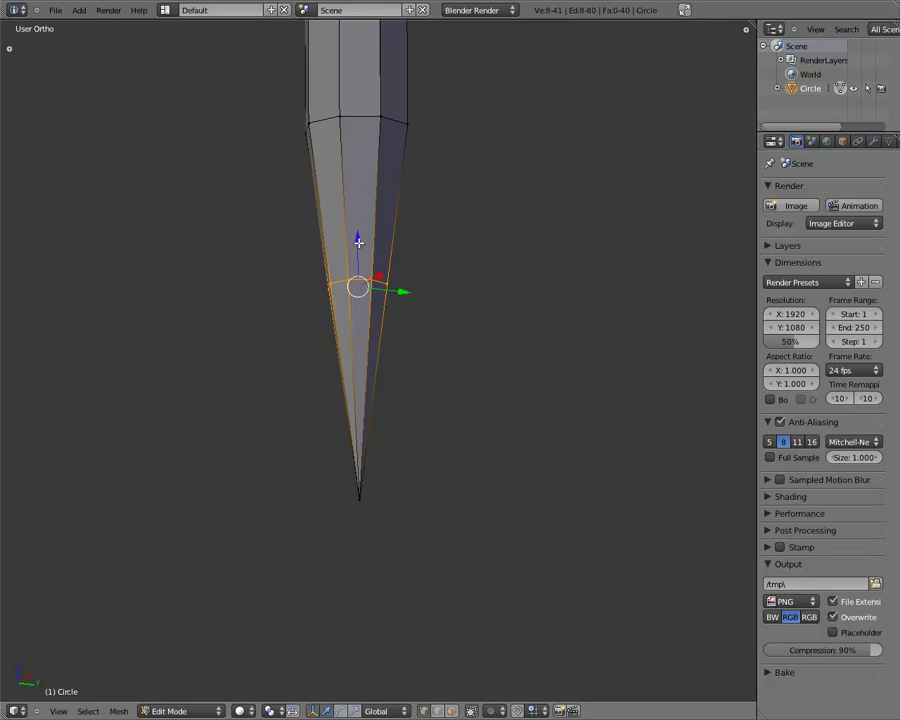
drag(359, 241, 392, 275)
key(ctrl+z)
key(ctrl+z)
key(ctrl+z)
Insert one edge loop midway across the tapered section between the shaft's end and the tip.
key(a)
key(r)
click(330, 255)
key(ctrl+r)
click(370, 255)
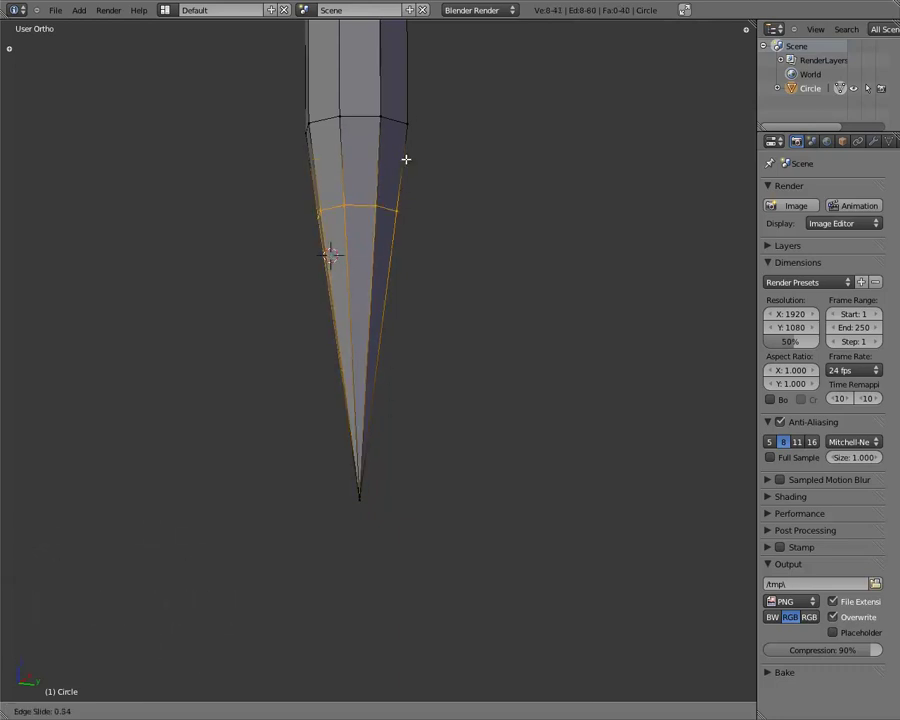
right_click(430, 195)
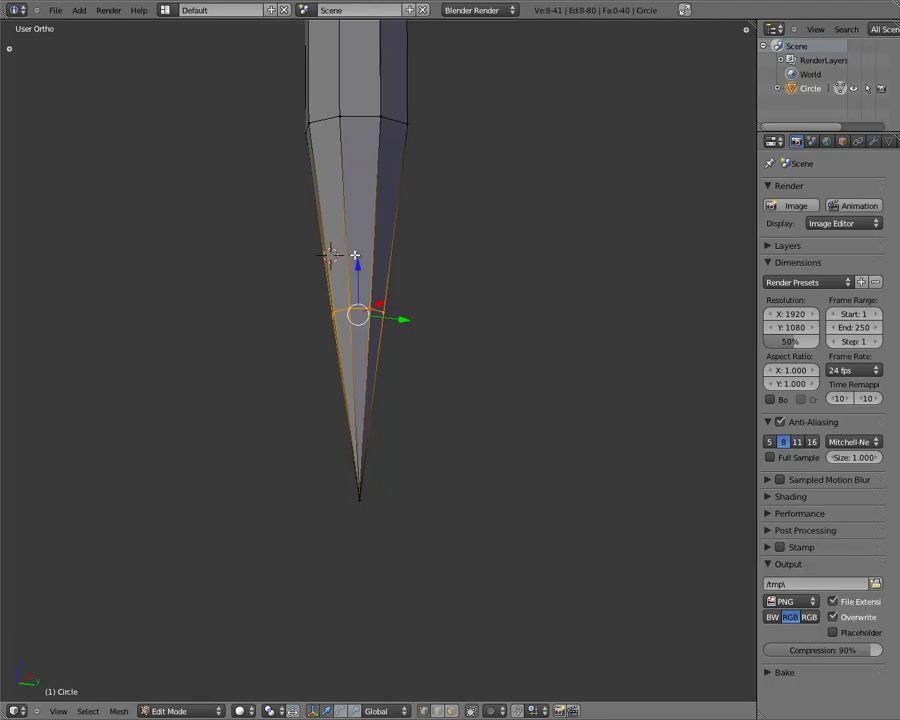
Edge Slide the new loop down to about a quarter of the taper's length above the tip, and deselect everything.
key(w)
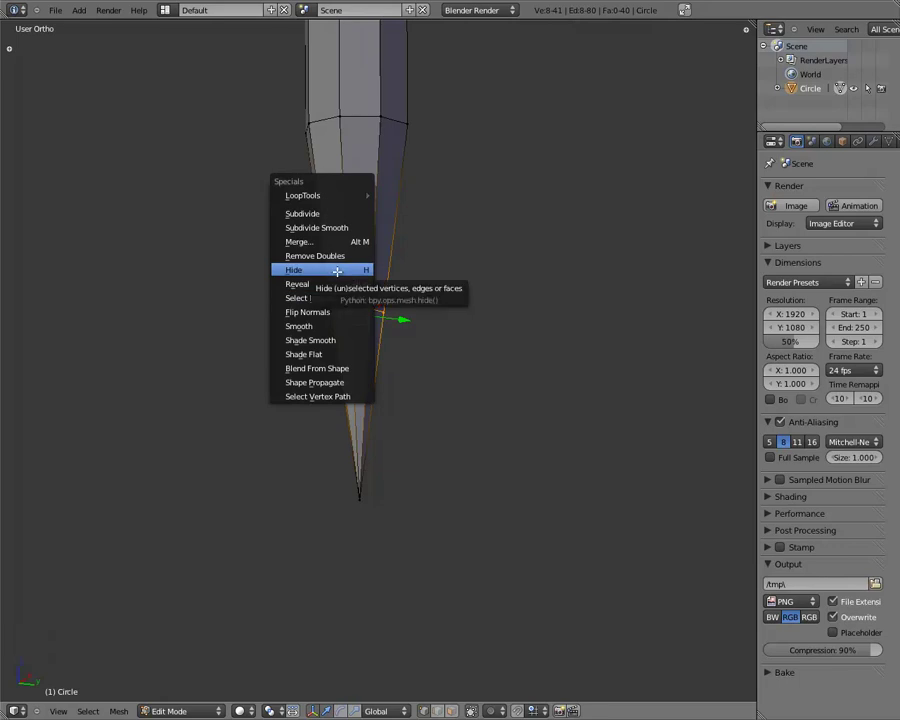
key(ctrl+e)
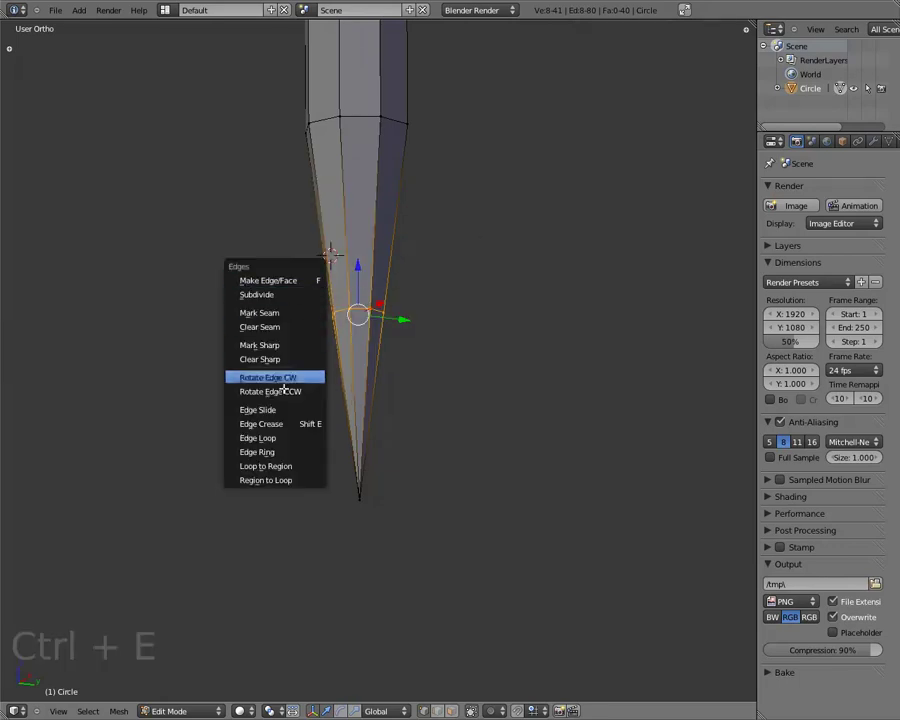
click(262, 410)
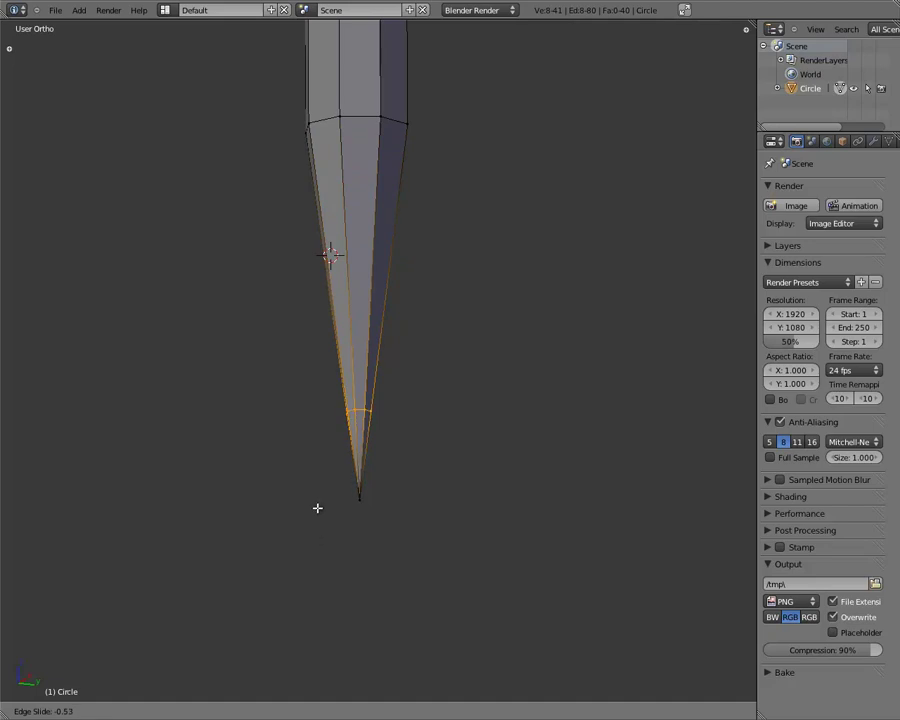
click(318, 496)
key(a)
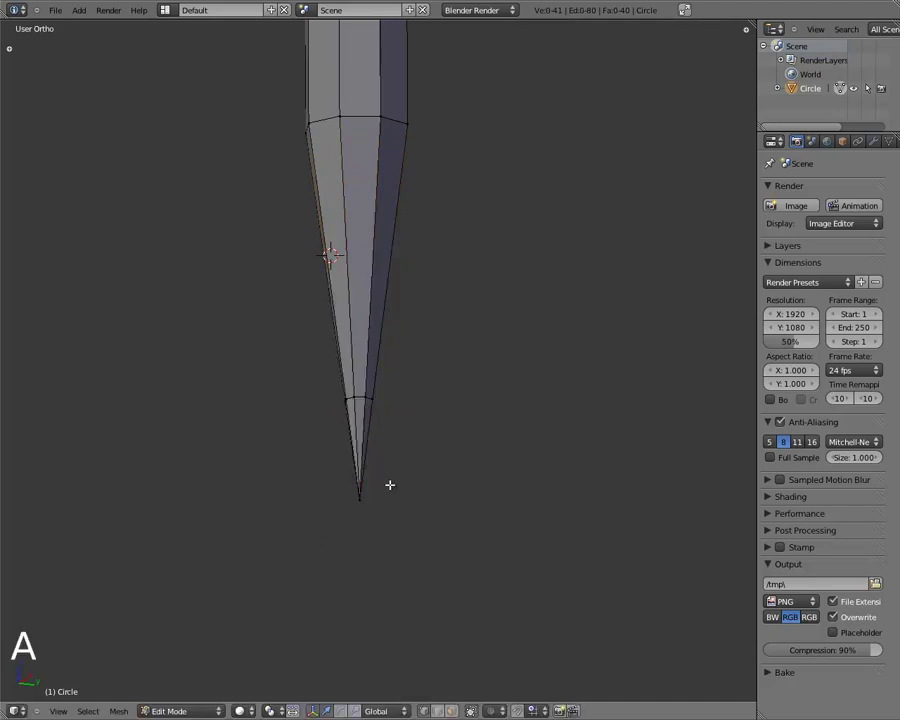
Select the whole mesh and merge the overlapping tip vertices with Remove Doubles.
scroll(389, 483, down, 4)
scroll(340, 418, up, 2)
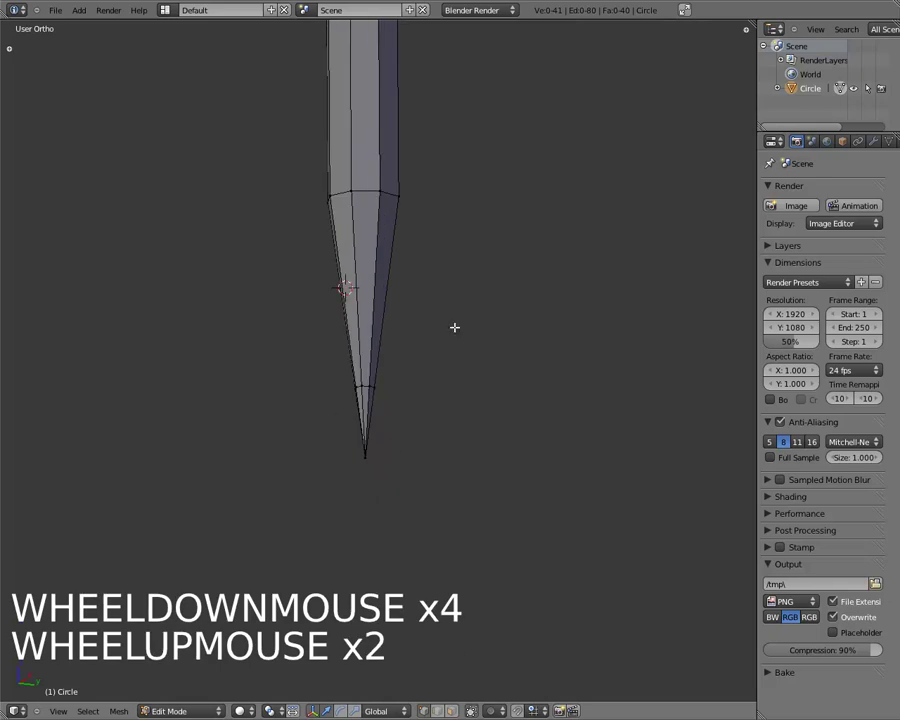
scroll(444, 340, up, 2)
key(a)
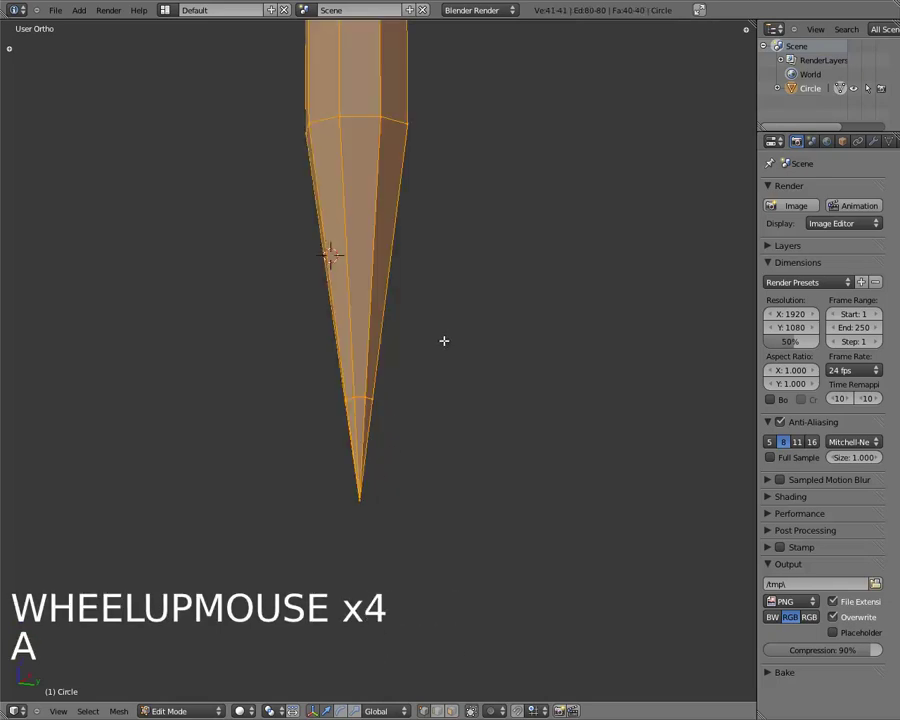
key(w)
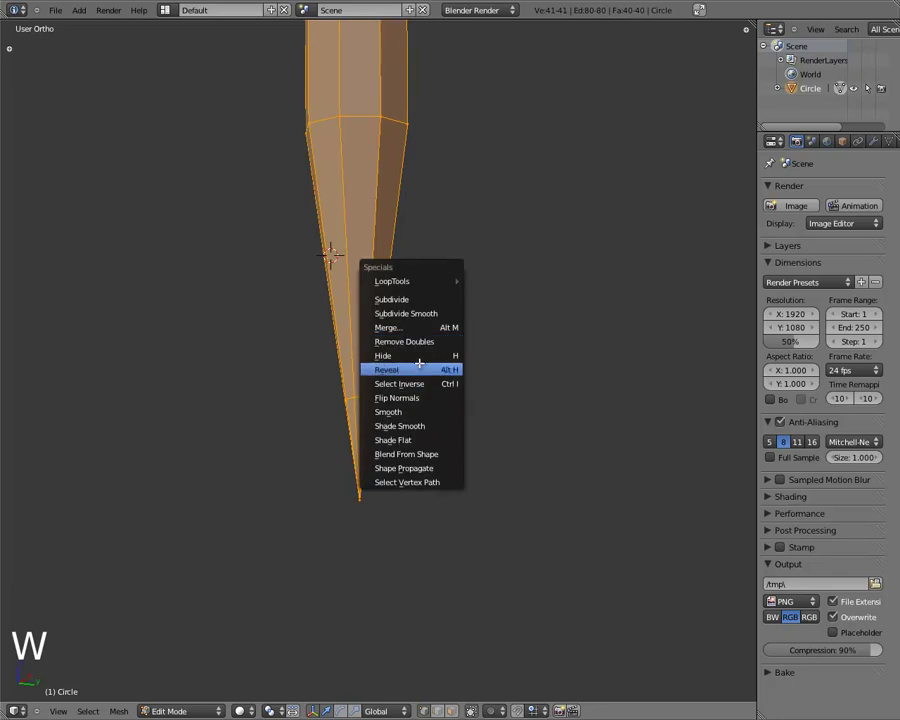
click(426, 342)
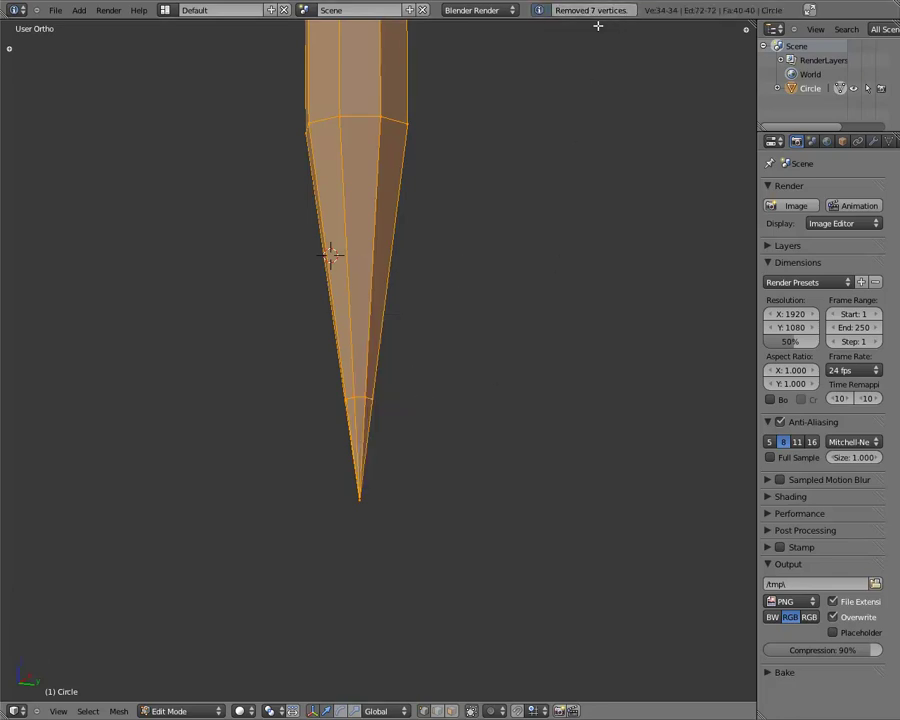
Examine the pointed shaft from several angles in both Object Mode and Edit Mode, ending in Object Mode.
scroll(496, 181, down, 6)
middle_drag(440, 184, 311, 224)
key(Tab)
middle_drag(558, 143, 353, 281)
key(Tab)
scroll(360, 248, down, 10)
middle_drag(326, 234, 428, 442)
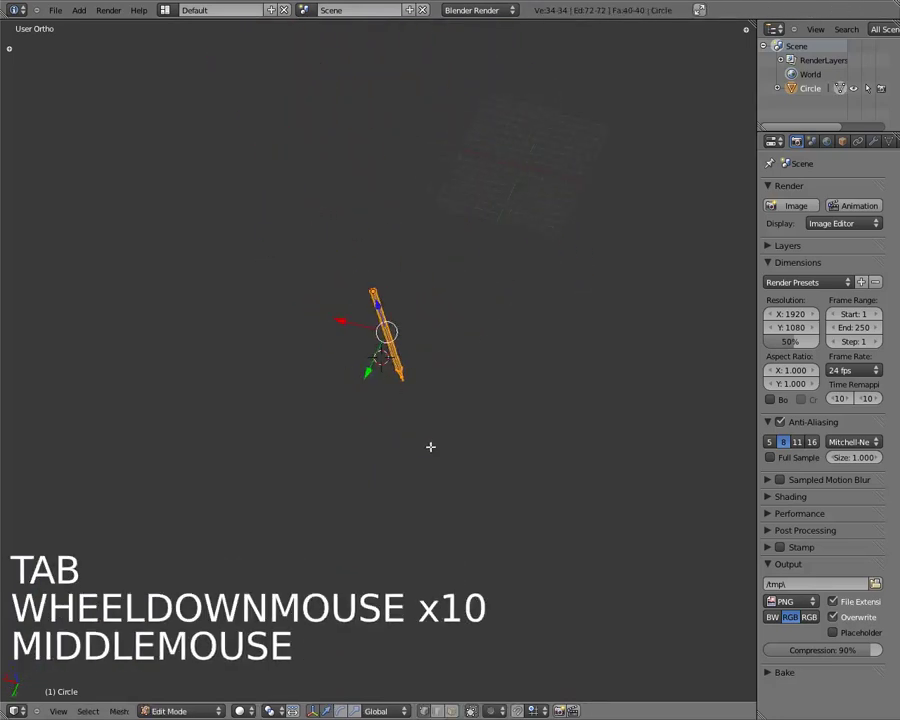
scroll(437, 280, up, 4)
scroll(437, 280, up, 4)
scroll(435, 275, down, 5)
mouse_move(435, 275)
middle_down()
mouse_move(430, 265)
mouse_move(416, 307)
middle_up()
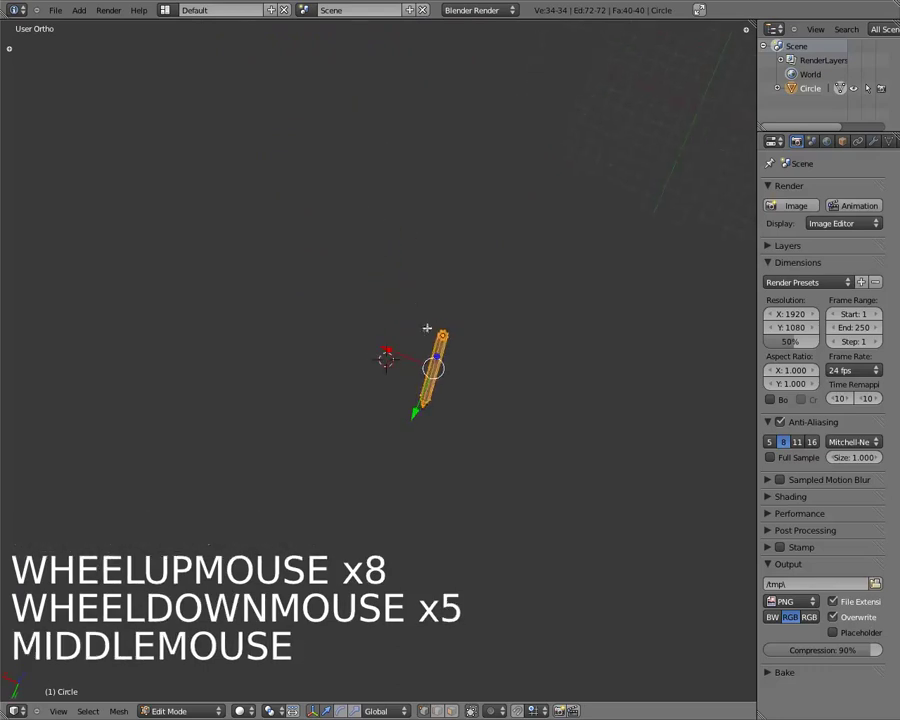
scroll(481, 372, up, 1)
middle_drag(481, 372, 366, 400)
scroll(311, 370, up, 3)
mouse_move(311, 370)
middle_down()
mouse_move(366, 325)
mouse_move(420, 229)
mouse_move(493, 329)
mouse_move(422, 364)
middle_up()
key(Tab)
scroll(384, 333, down, 6)
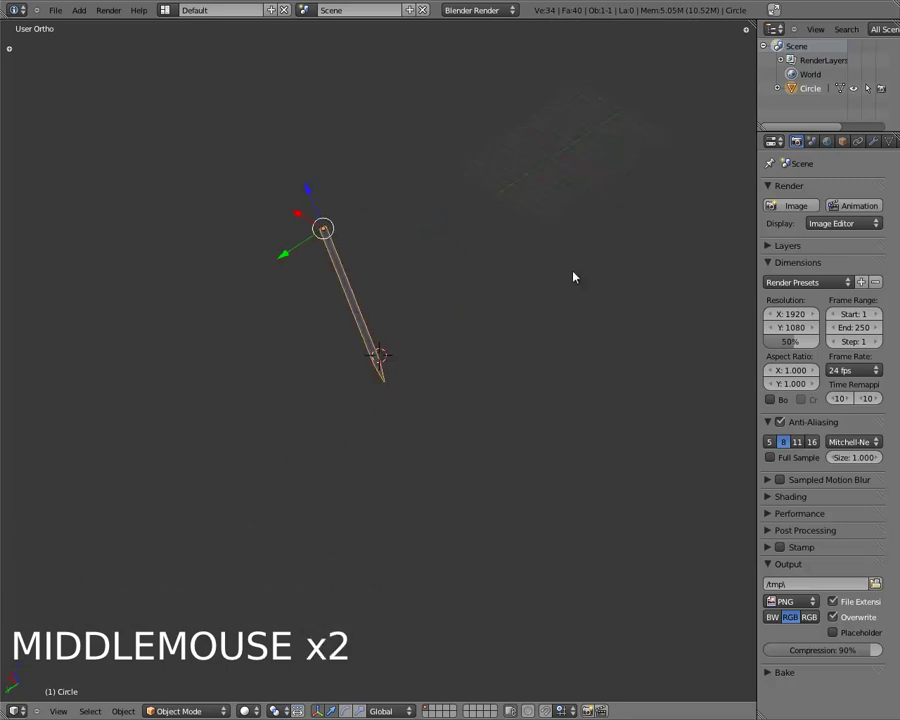
Reset the 3D cursor to the world origin and bring the grid centre beside the shaft into view.
key(KP_7)
scroll(580, 272, down, 4)
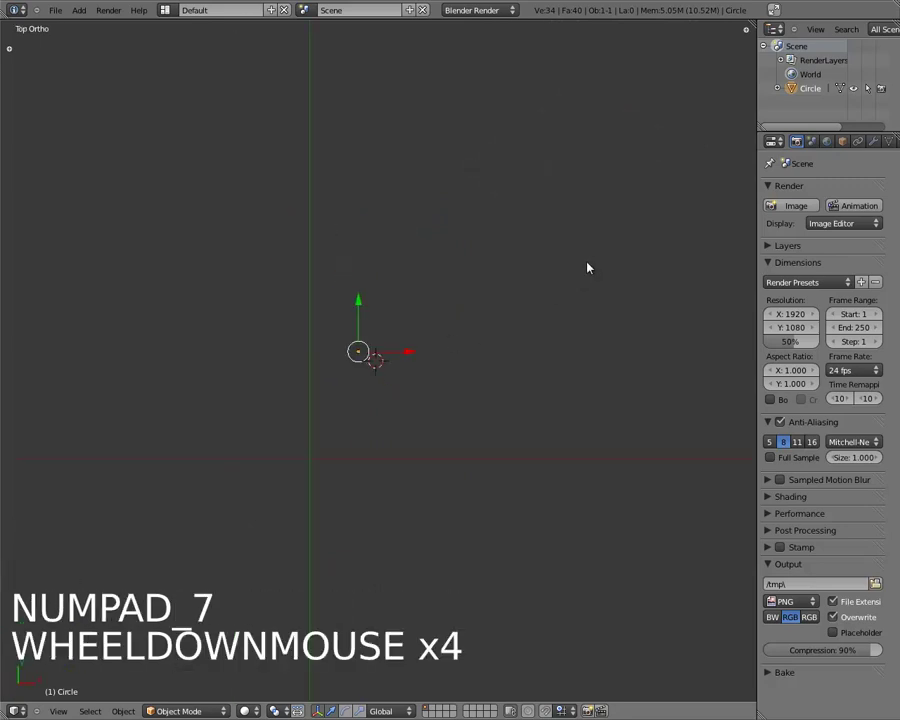
key(KP_1)
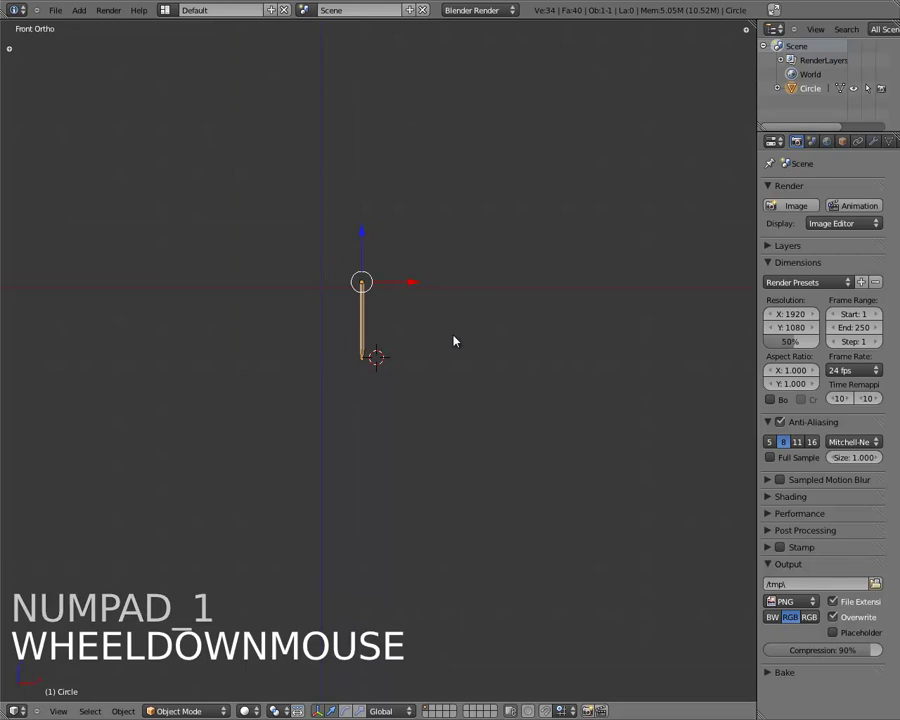
key(shift+c)
mouse_move(454, 339)
middle_down()
mouse_move(342, 305)
mouse_move(326, 363)
mouse_move(273, 295)
middle_up()
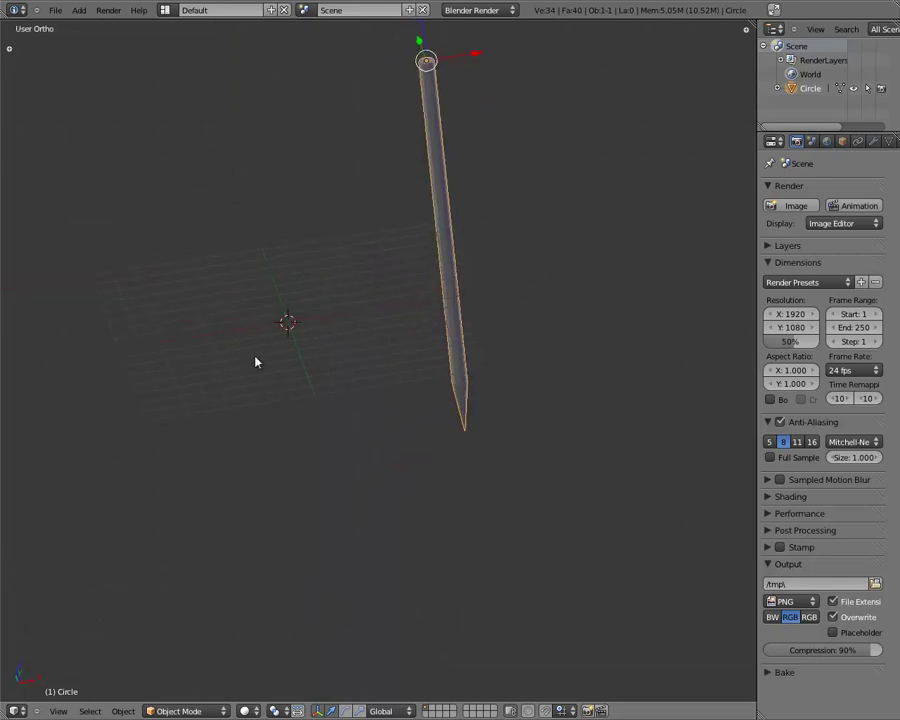
middle_drag(338, 334, 275, 479)
mouse_move(206, 318)
middle_down()
mouse_move(293, 410)
mouse_move(305, 402)
middle_up()
mouse_move(397, 360)
shift+middle_down()
mouse_move(573, 281)
mouse_move(607, 311)
shift+middle_up()
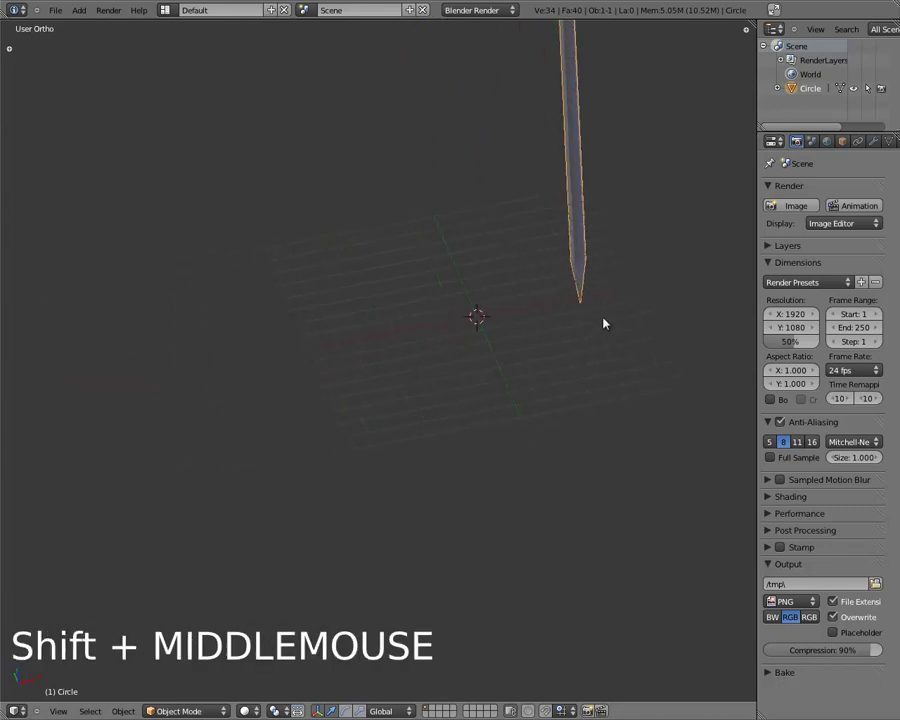
In top view, add a mesh circle with 16 vertices and a radius of 1.000 at the world origin.
key(KP_7)
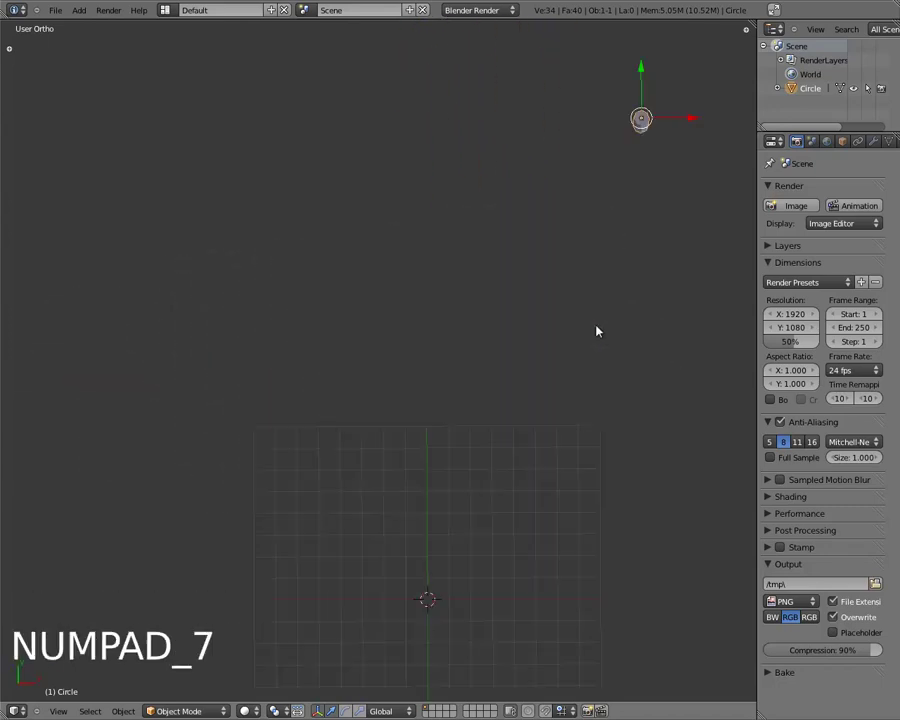
shift+middle_drag(598, 336, 555, 240)
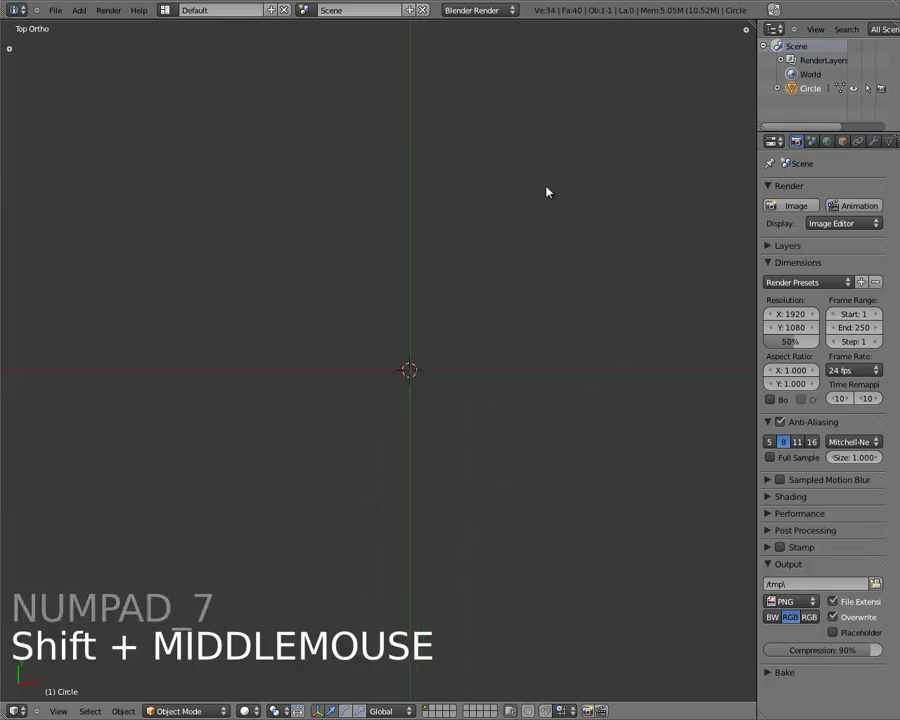
key(shift+a)
mouse_move(547, 189)
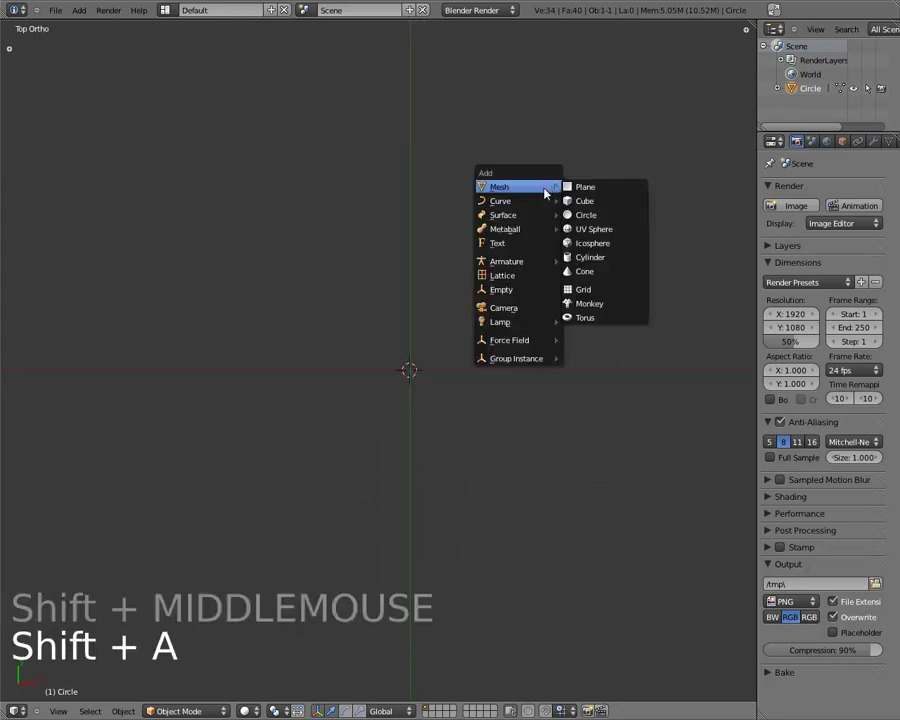
click(594, 217)
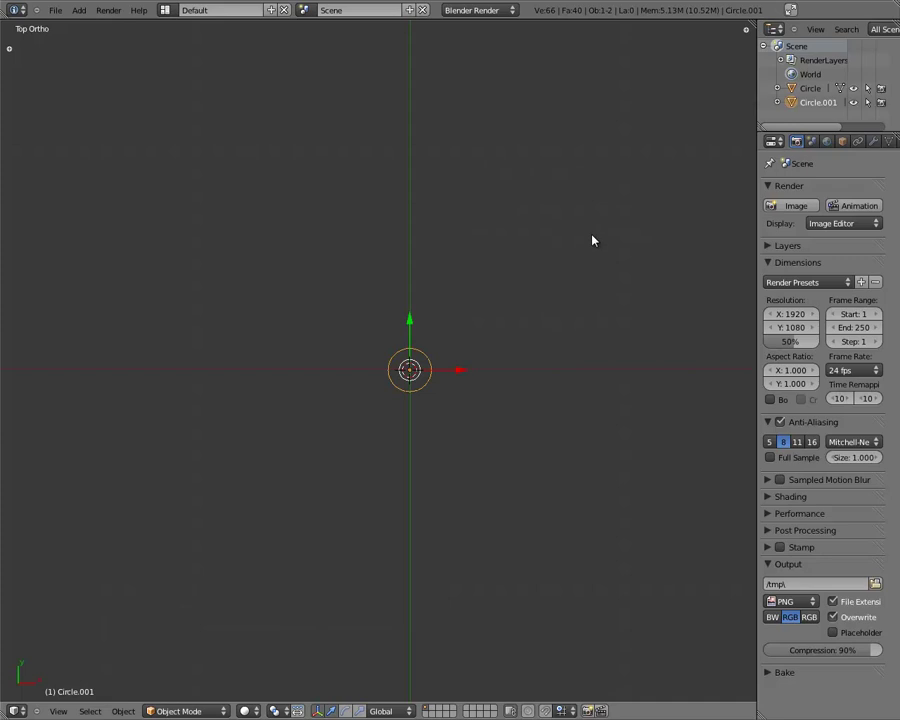
scroll(492, 381, up, 4)
shift+middle_drag(587, 405, 538, 291)
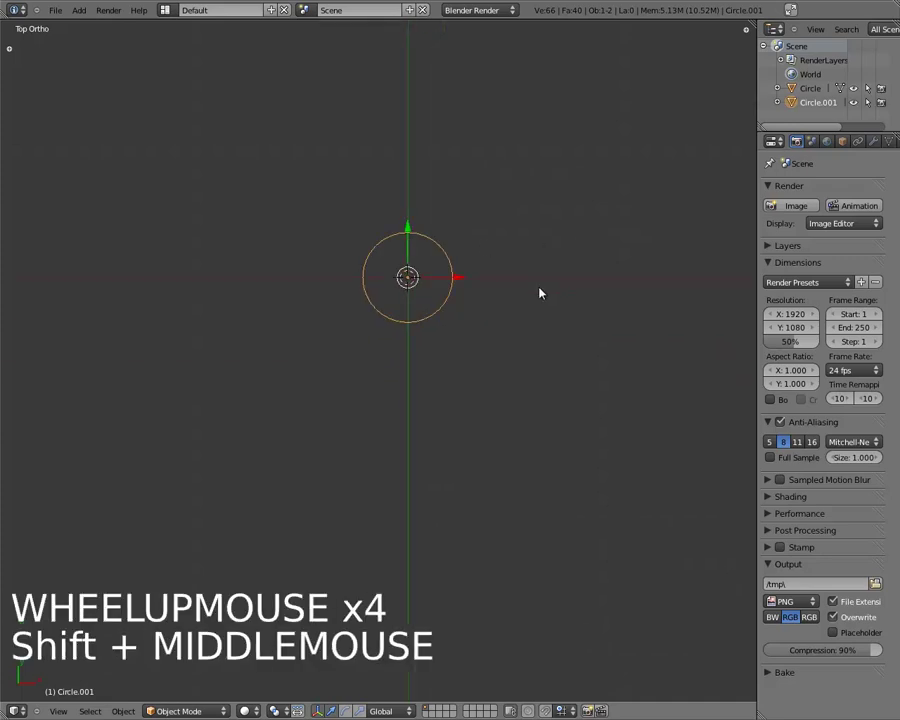
key(t)
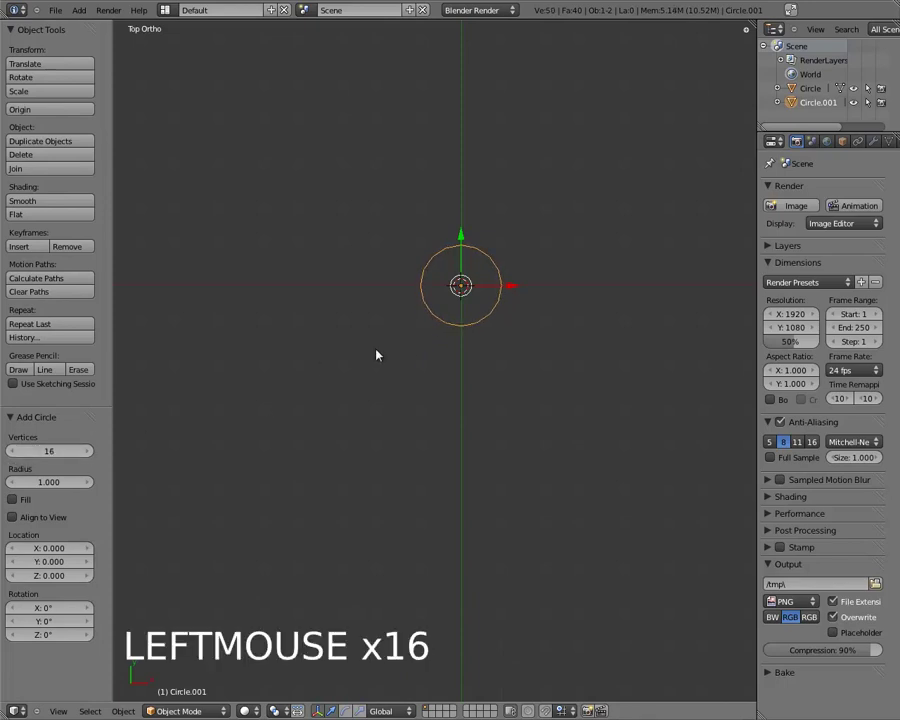
shift+middle_drag(548, 316, 460, 410)
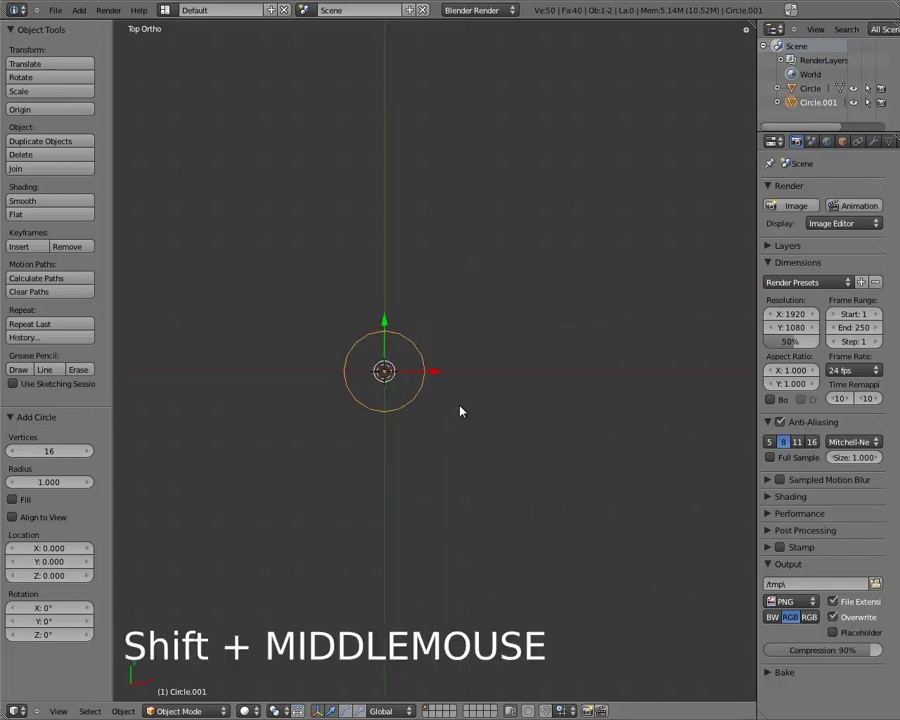
key(t)
In Edit Mode, extrude the 16-vertex circle downward along the global Z axis into an open cylindrical band.
shift+middle_drag(364, 434, 433, 442)
scroll(433, 449, up, 4)
middle_drag(440, 520, 284, 247)
key(KP_Decimal)
scroll(306, 372, down, 4)
middle_drag(166, 255, 425, 397)
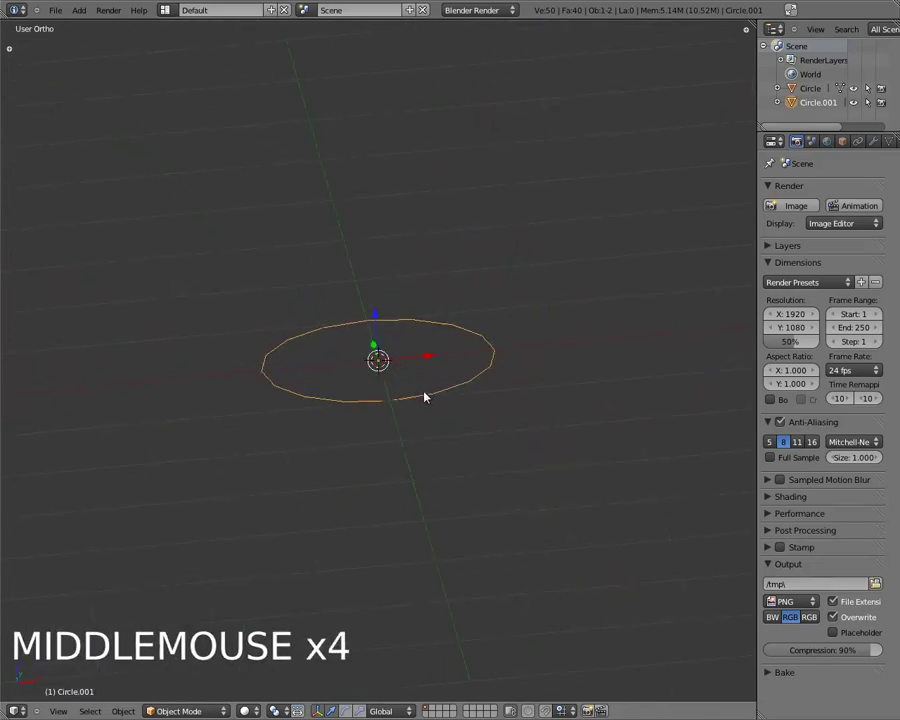
scroll(424, 397, up, 4)
key(Tab)
middle_drag(362, 412, 348, 372)
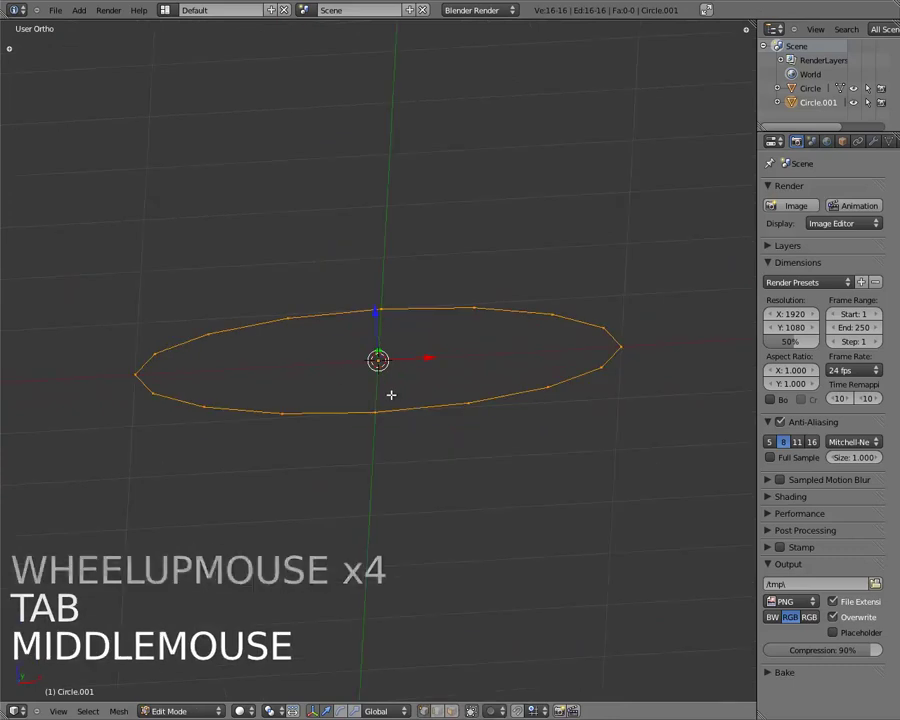
key(e)
key(e)
key(g)
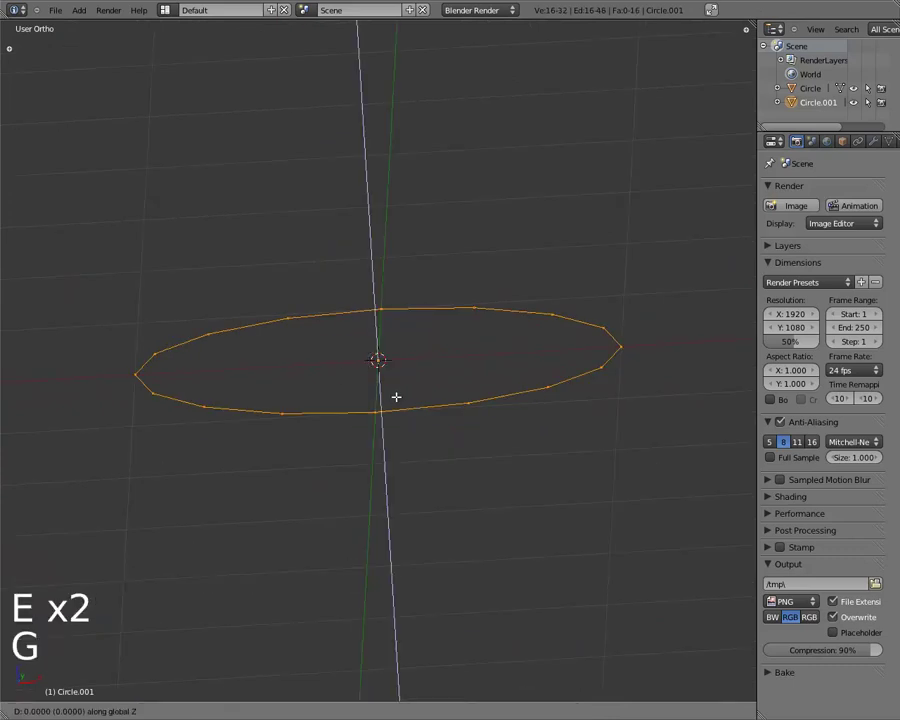
click(399, 474)
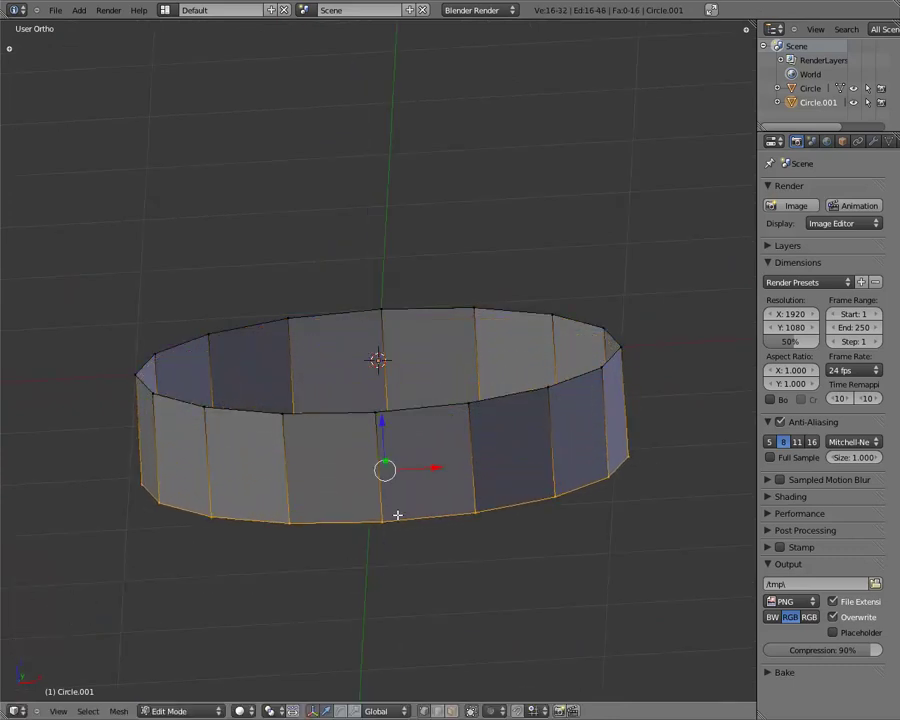
Move the band's lower ring up along the global Z axis to leave only a thin rim.
shift+middle_drag(404, 504, 345, 328)
middle_drag(421, 451, 388, 394)
key(g)
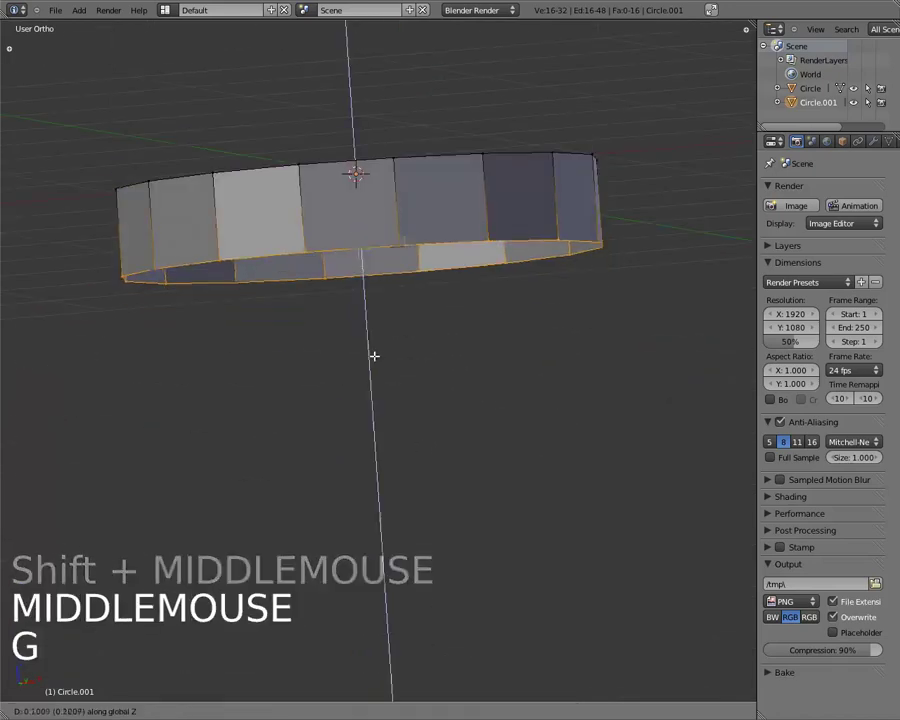
click(359, 301)
Extrude the rim's lower ring in place and scale it inward to a tiny ring at the disc's centre.
middle_drag(359, 301, 417, 431)
middle_drag(417, 431, 389, 372)
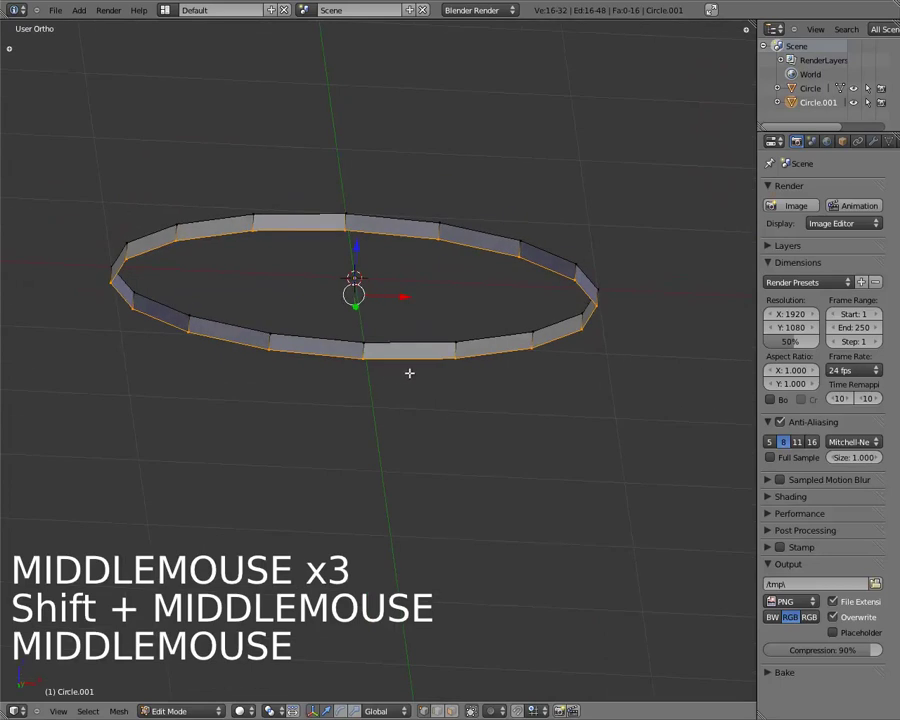
key(e)
right_click(433, 368)
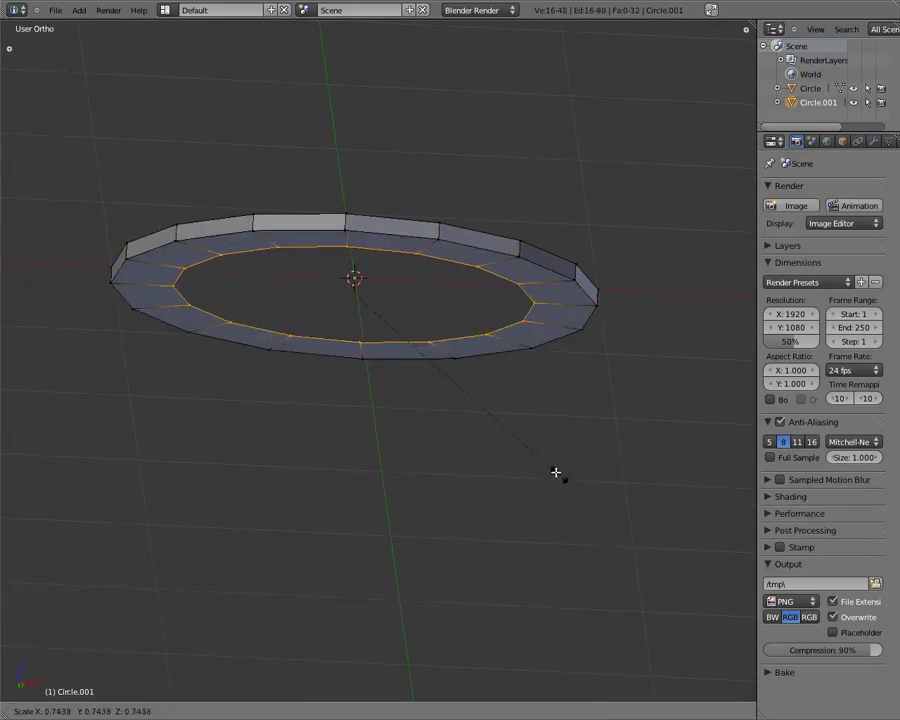
click(366, 311)
scroll(366, 310, up, 4)
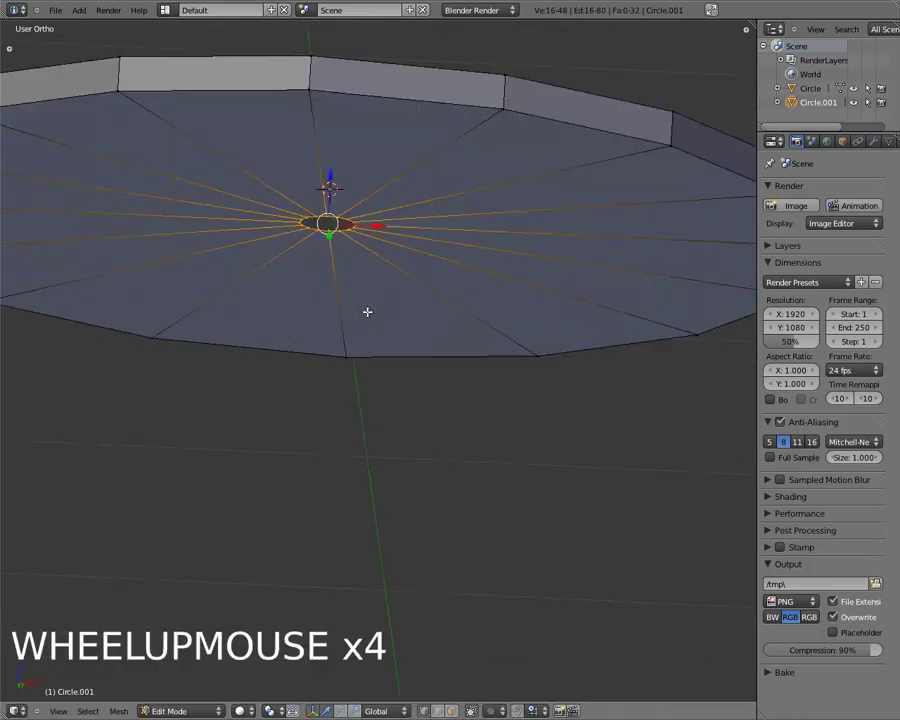
Extrude the small central ring and move it far down along Z to form a long thin stem.
shift+middle_drag(366, 310, 456, 448)
key(e)
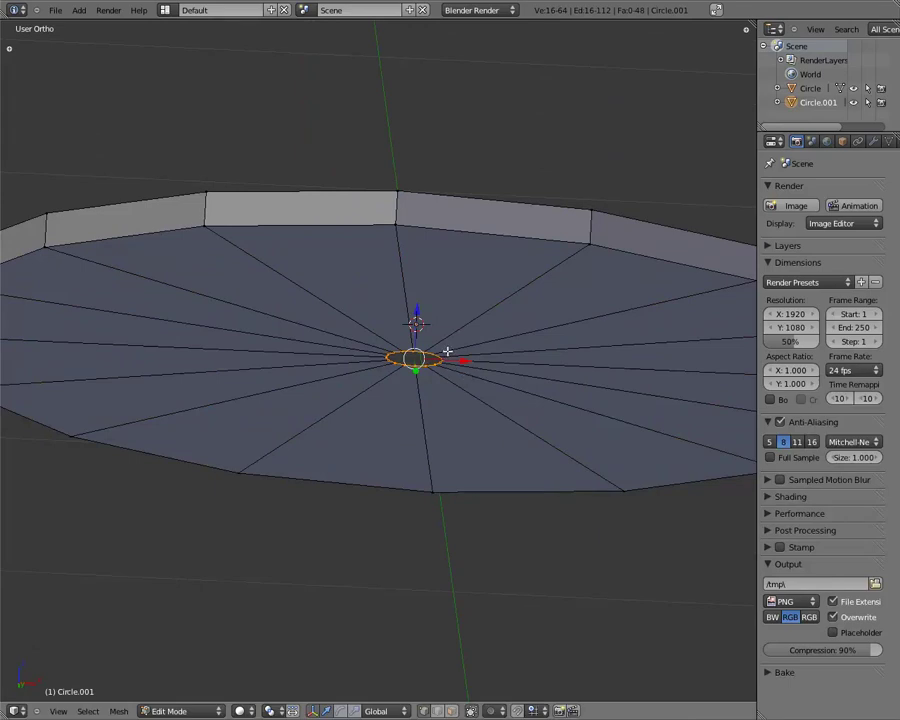
drag(418, 305, 402, 600)
shift+middle_drag(402, 600, 414, 279)
drag(405, 330, 412, 496)
scroll(422, 398, down, 4)
middle_drag(422, 398, 492, 408)
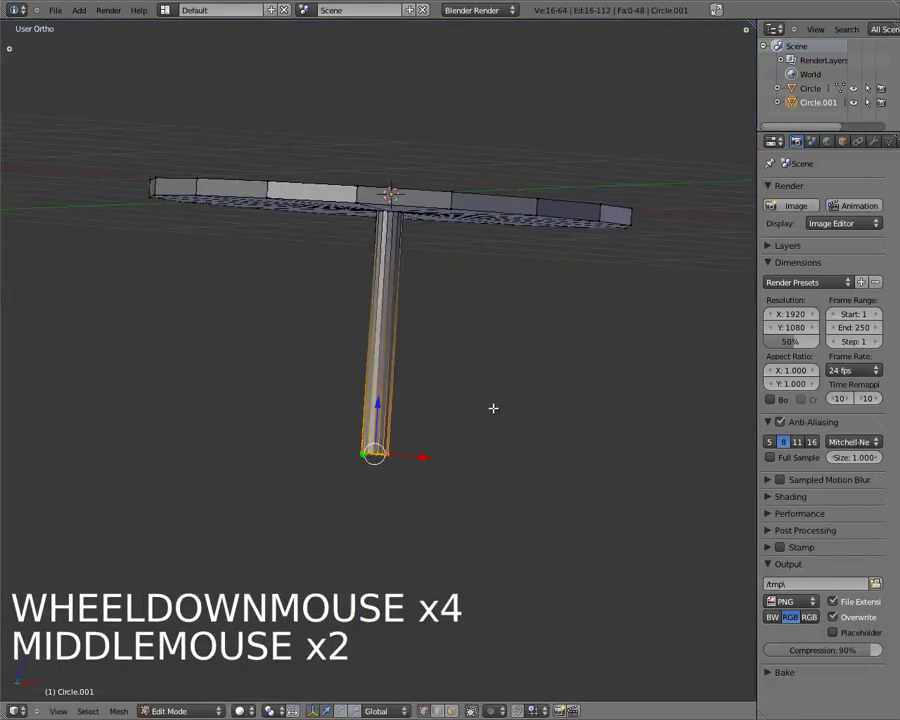
Extrude the ring at the stem's lower end in place and scale it outward into a flat base disc.
scroll(475, 423, up, 3)
key(e)
key(e)
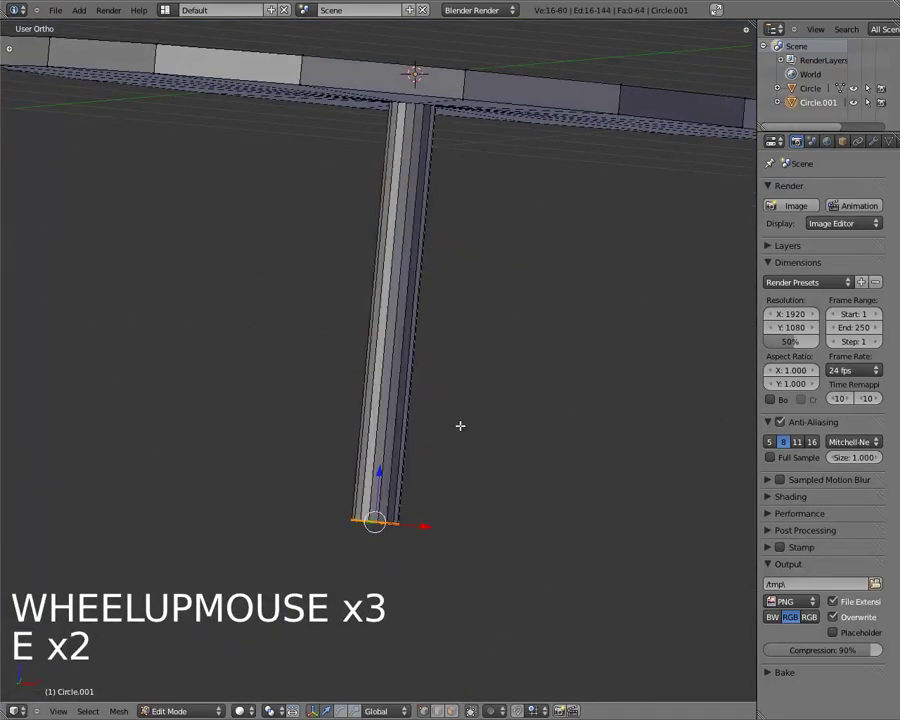
key(s)
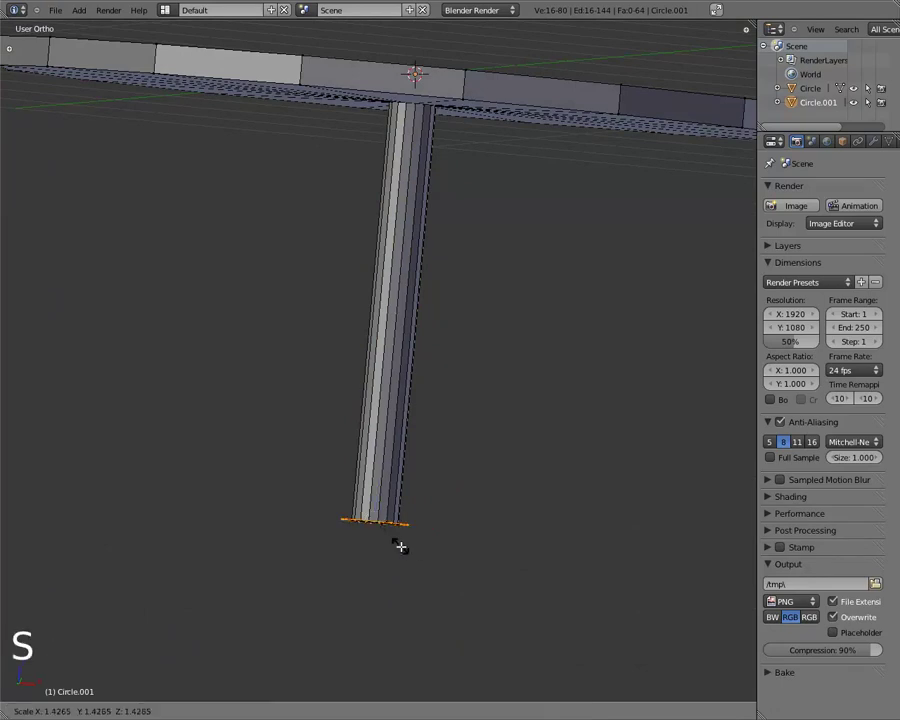
click(555, 598)
middle_drag(404, 416, 383, 469)
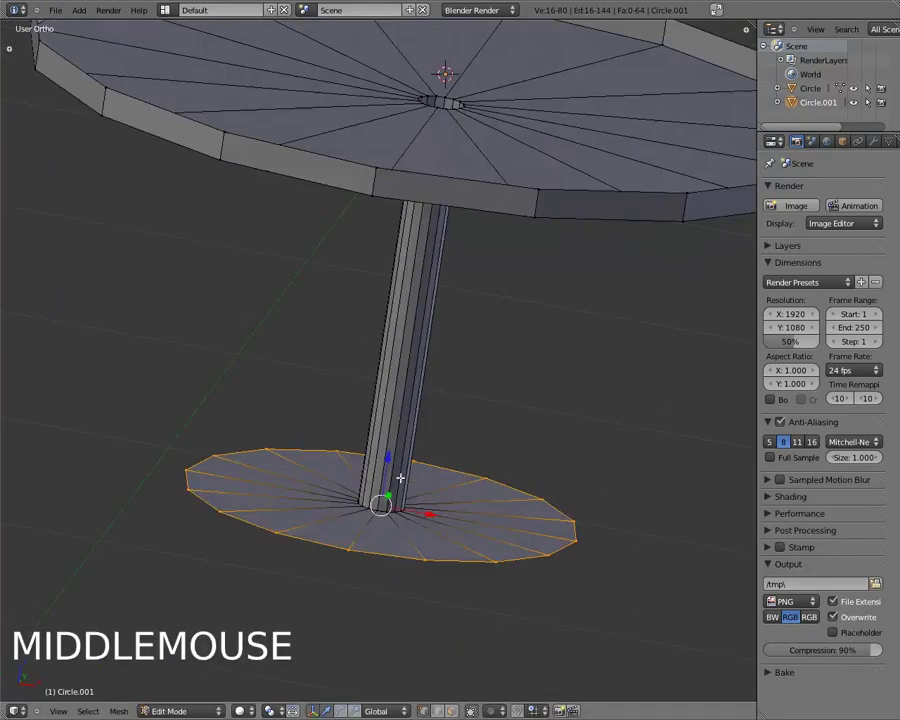
Shrink the base's outer ring slightly and lower it along Z so the base slopes away from the stem.
key(s)
click(496, 509)
middle_drag(494, 508, 385, 446)
drag(387, 463, 392, 514)
Extrude the base's outer ring and move it slightly down along Z to give the base a thin rim.
shift+middle_drag(392, 514, 349, 313)
key(e)
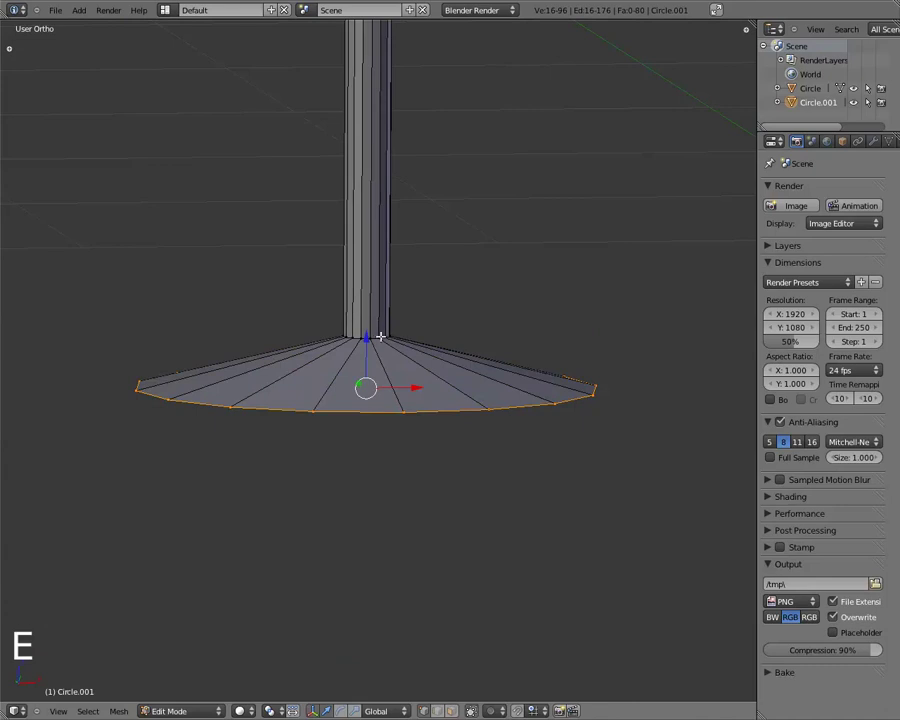
drag(365, 338, 362, 352)
scroll(362, 352, down, 1)
middle_drag(362, 352, 340, 230)
scroll(455, 353, up, 2)
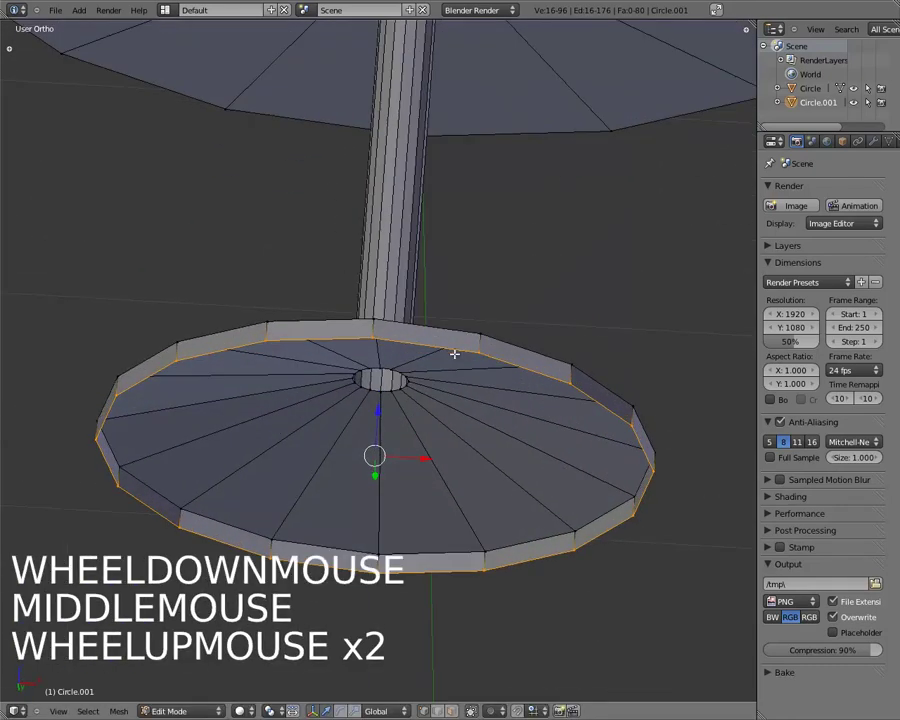
Close the underside of the base by extruding its lower ring in place and scaling it to 0.
key(e)
key(e)
key(e)
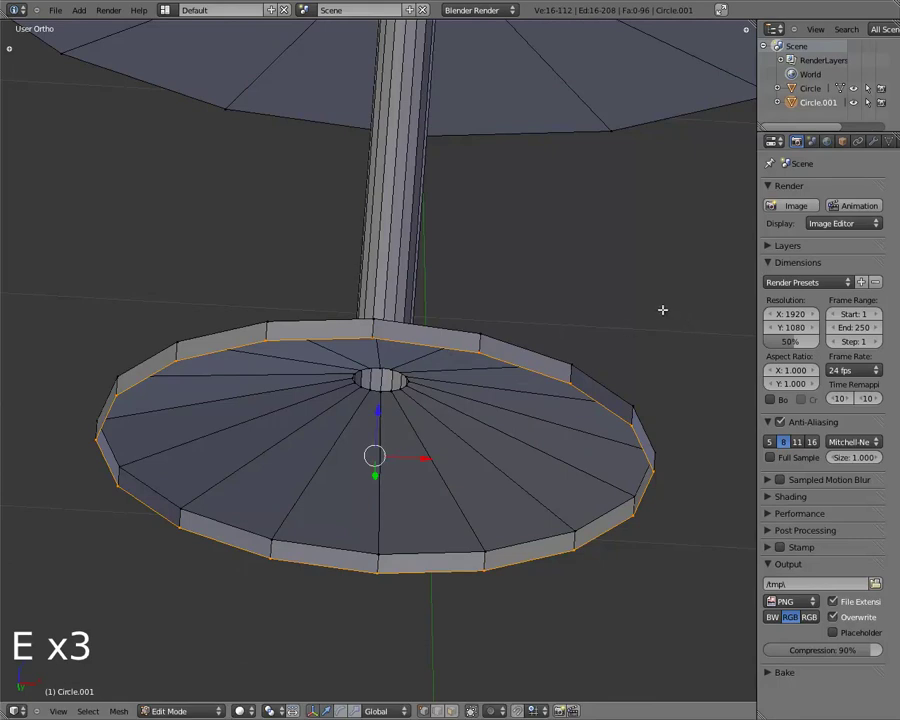
key(s)
key(0)
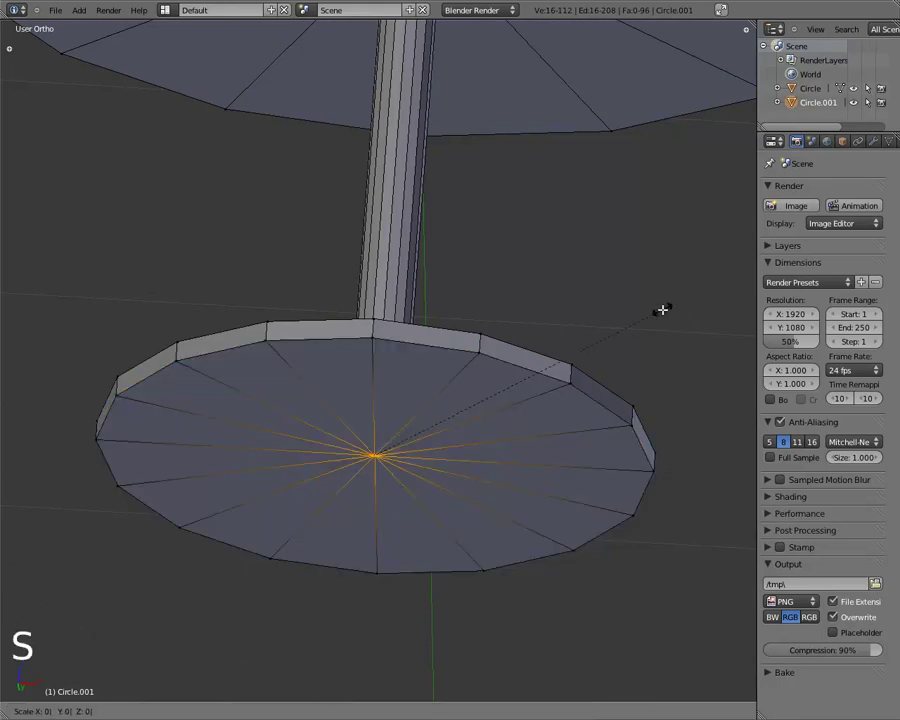
key(Return)
Select the tabletop's upper edge loop, extrude it in place and scale it to 0 to close the top, then deselect everything.
scroll(593, 267, down, 3)
middle_drag(593, 267, 384, 374)
scroll(440, 325, down, 4)
scroll(440, 311, up, 4)
key(a)
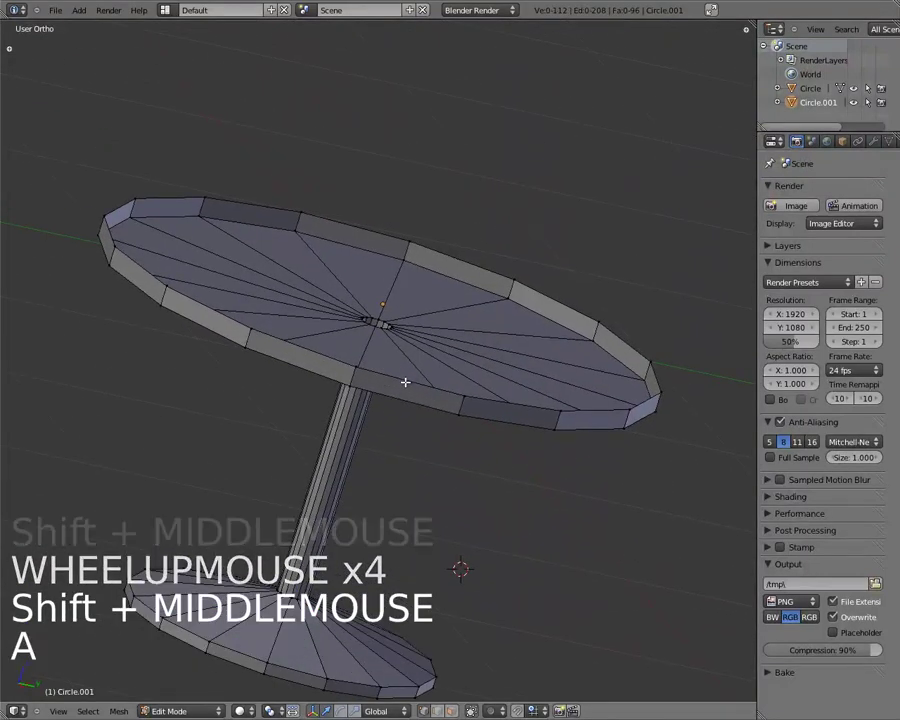
alt+right_click(413, 390)
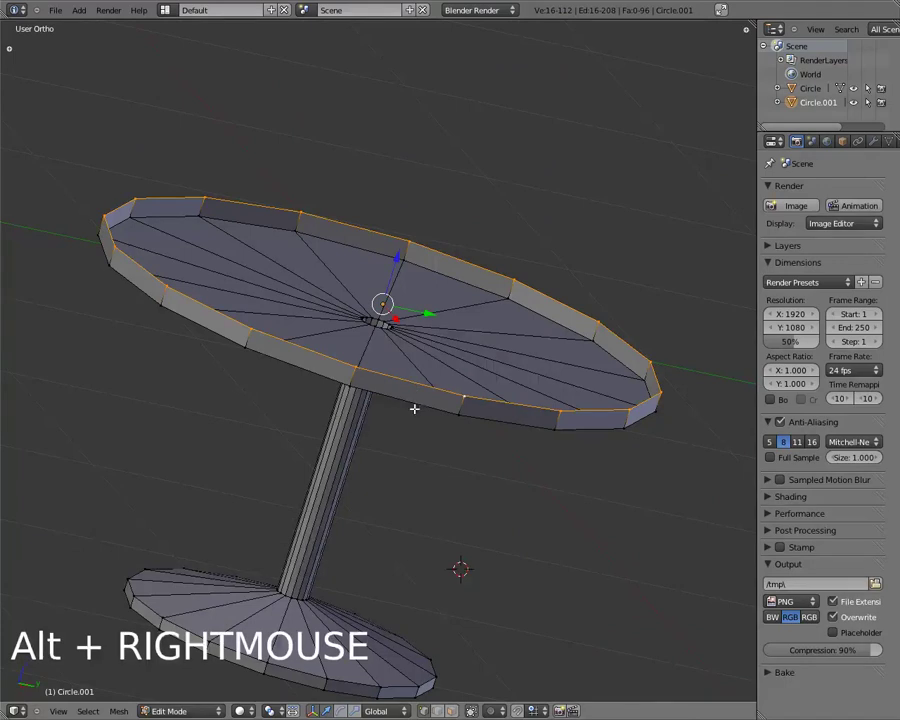
middle_drag(362, 300, 267, 319)
scroll(269, 249, up, 4)
scroll(400, 285, down, 3)
key(e)
key(e)
key(e)
key(e)
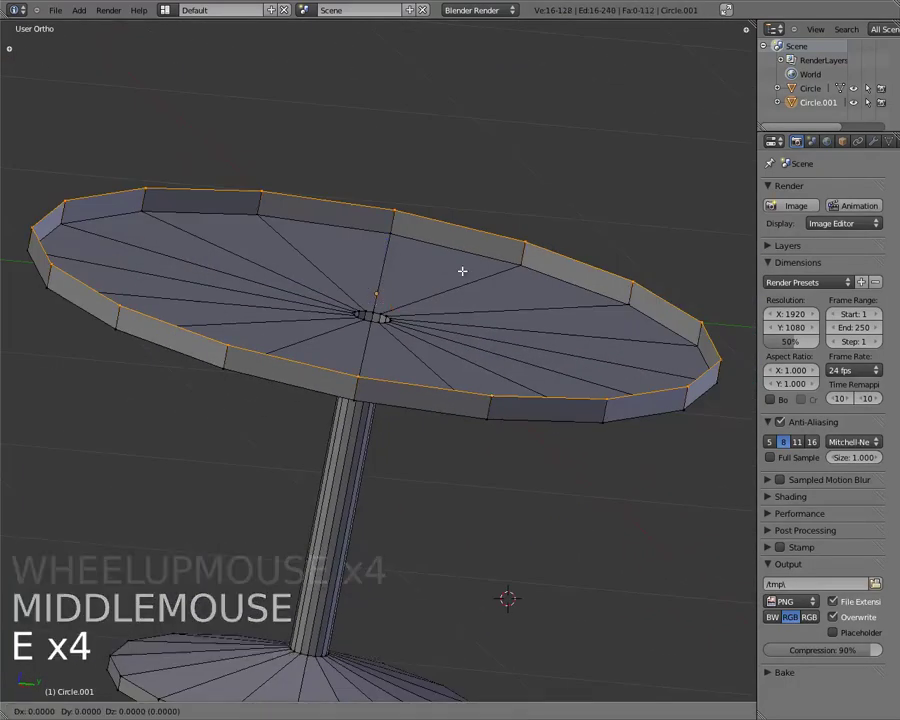
right_click(462, 271)
key(s)
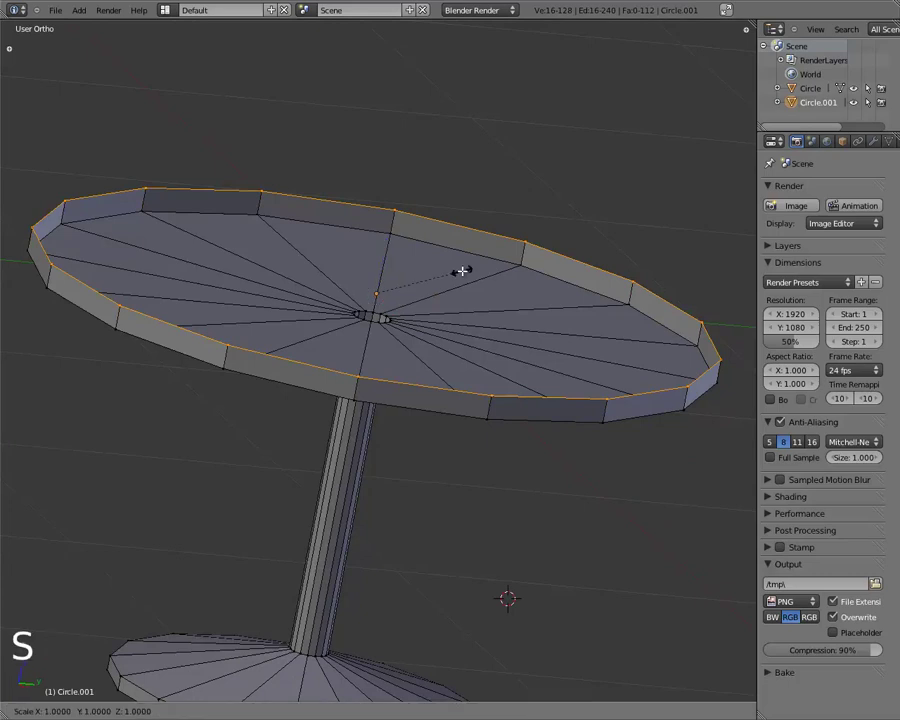
key(0)
click(462, 271)
key(a)
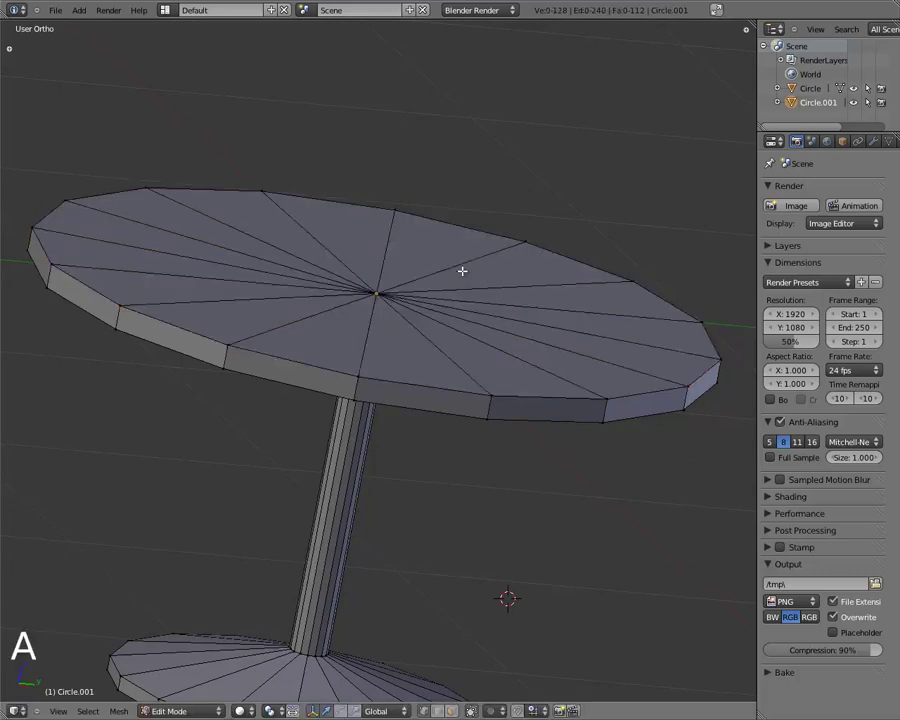
Select the whole table mesh and merge its overlapping vertices with Remove Doubles.
scroll(396, 292, down, 4)
middle_drag(396, 292, 373, 495)
key(a)
key(w)
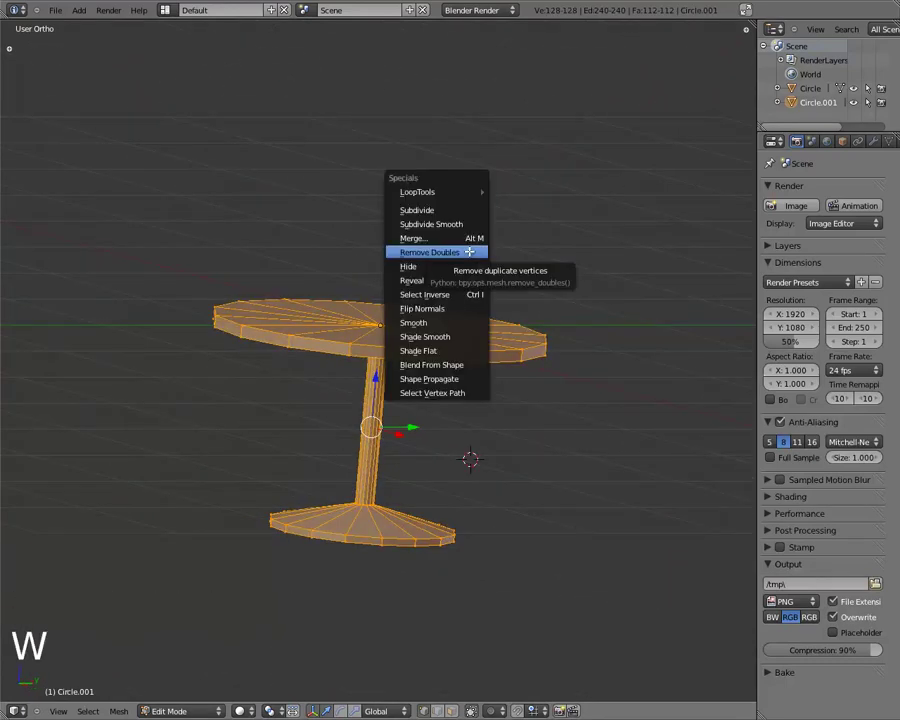
click(443, 252)
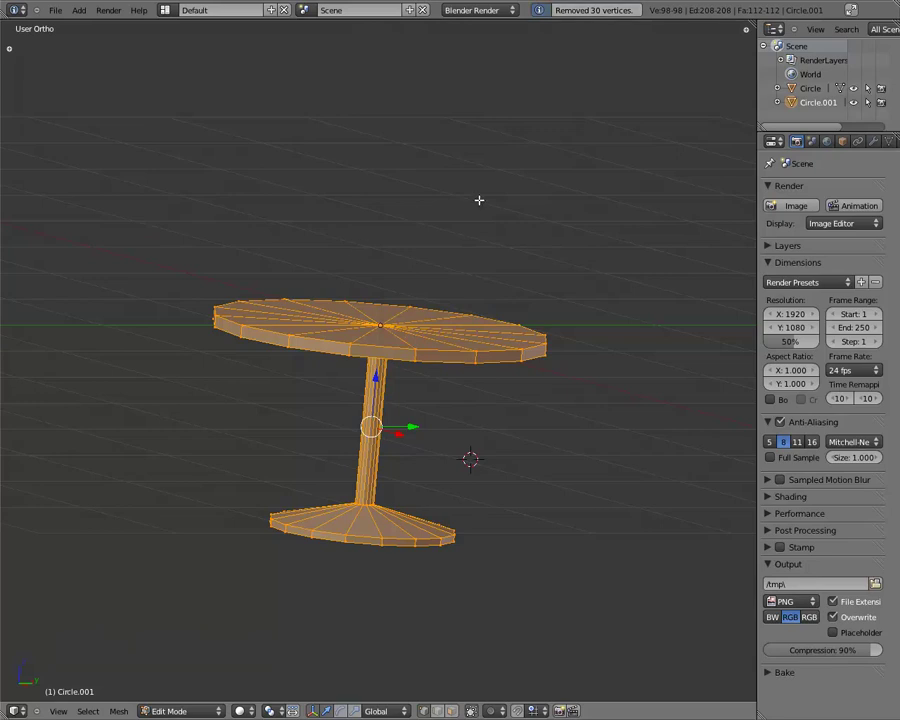
Switch to Object Mode and examine the table's top, stem and base from several angles with the object tools shown.
middle_drag(438, 126, 398, 408)
key(Tab)
scroll(337, 362, down, 1)
key(t)
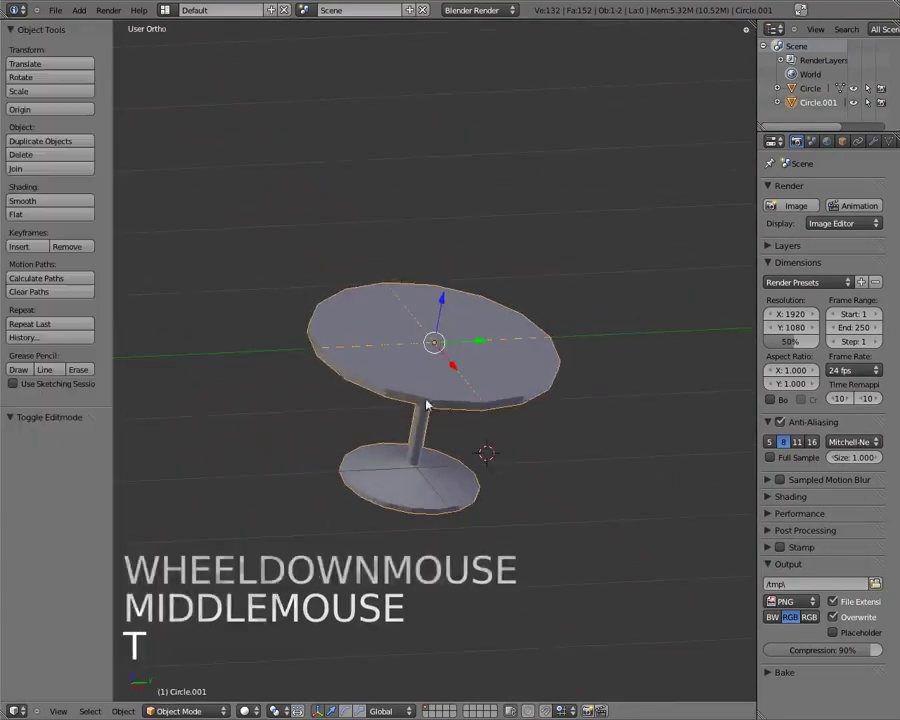
scroll(475, 408, up, 5)
middle_drag(421, 483, 384, 255)
scroll(352, 356, up, 3)
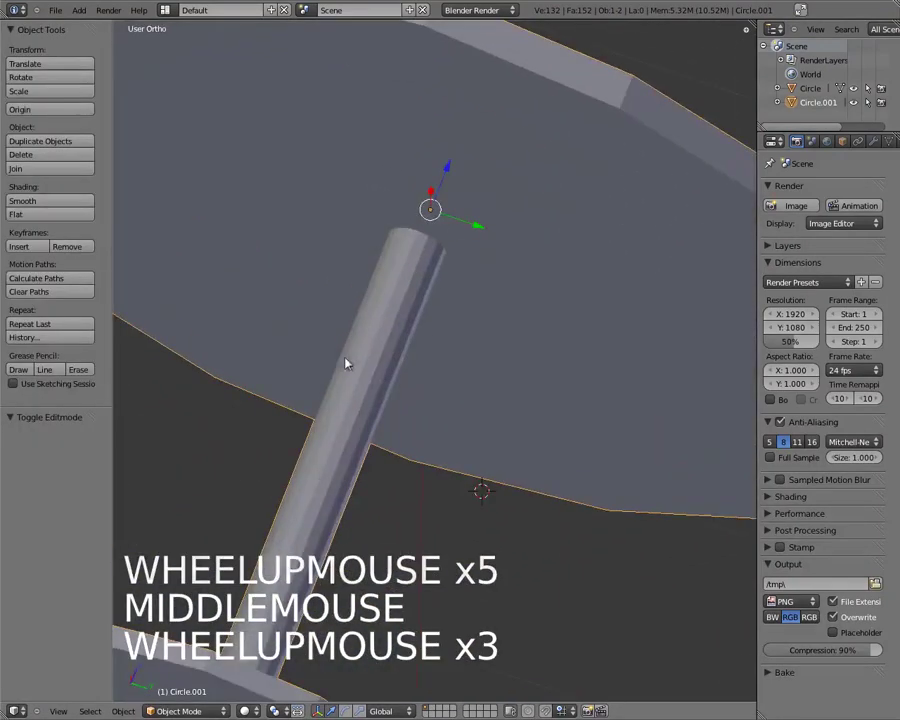
middle_drag(352, 356, 394, 492)
shift+middle_drag(400, 438, 636, 128)
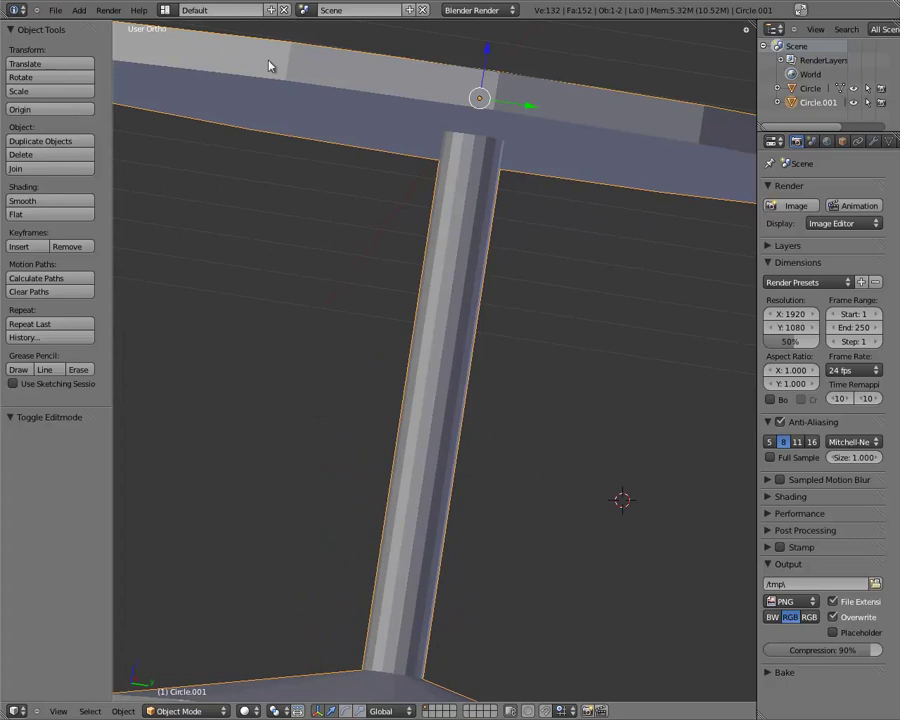
middle_drag(545, 345, 550, 242)
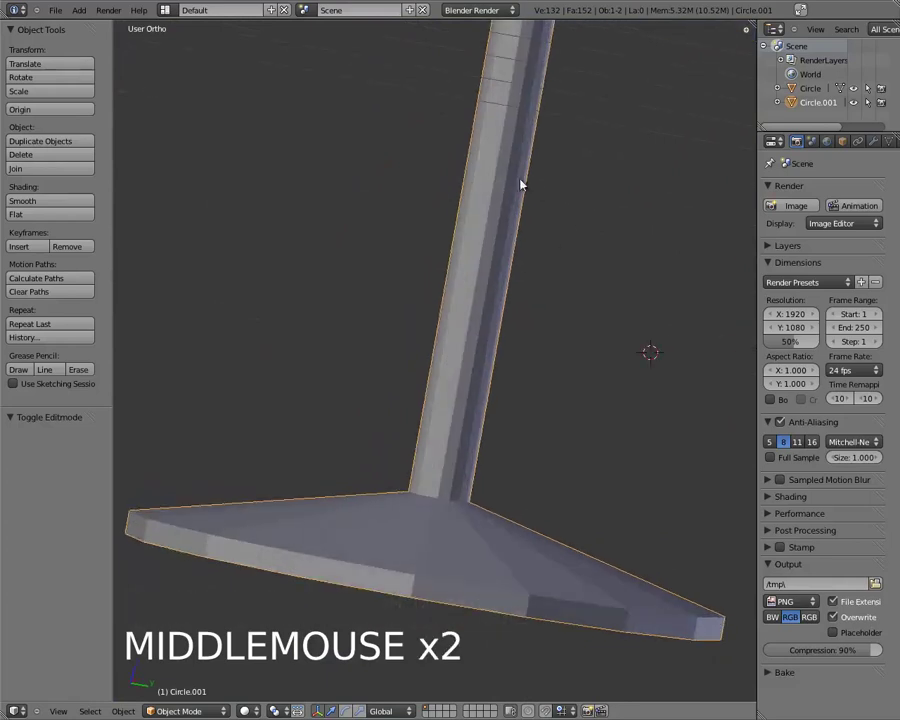
scroll(480, 211, down, 6)
middle_drag(505, 177, 211, 531)
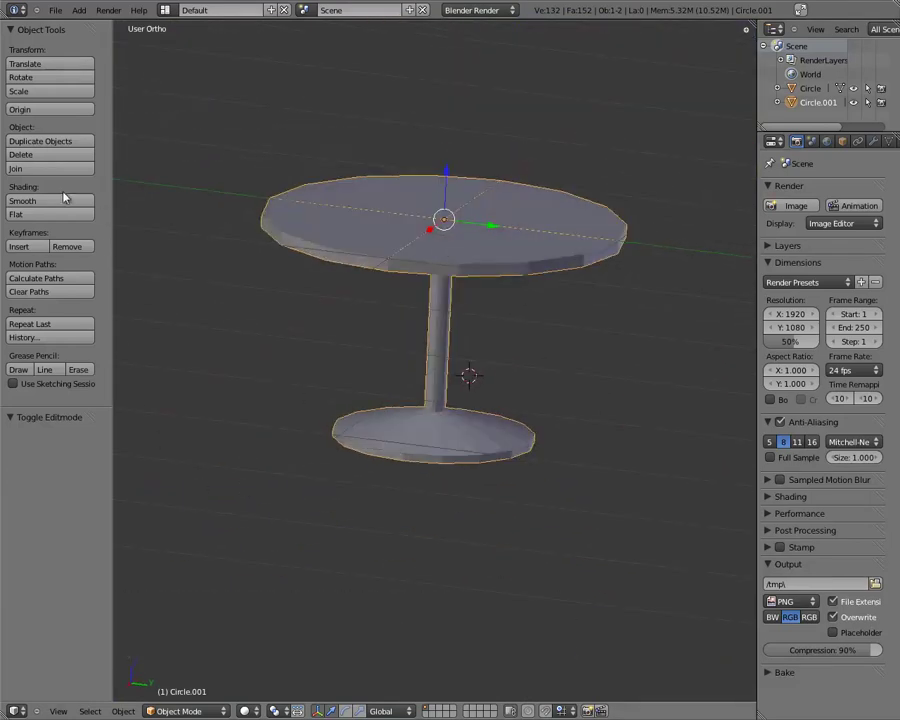
Apply smooth shading to the table and inspect the shading on its top and base.
click(58, 201)
mouse_move(270, 225)
middle_down()
mouse_move(307, 229)
mouse_move(358, 356)
mouse_move(518, 430)
mouse_move(585, 333)
mouse_move(470, 155)
mouse_move(390, 209)
mouse_move(415, 402)
middle_up()
middle_drag(482, 308, 430, 341)
scroll(374, 243, up, 5)
scroll(378, 248, down, 3)
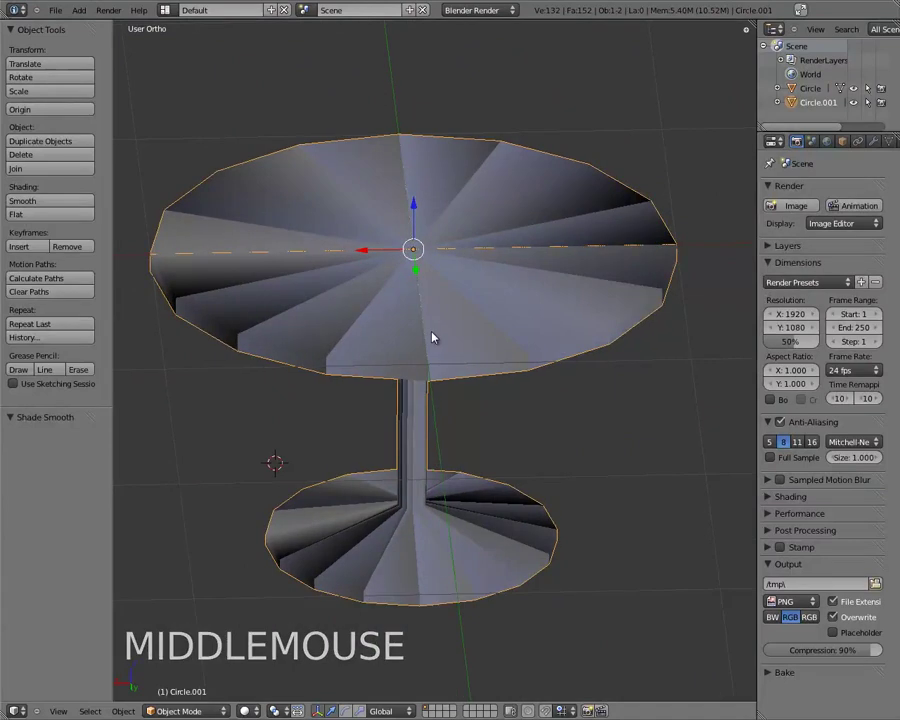
Expand the viewport display settings and turn on face normals for the table in Edit Mode.
key(n)
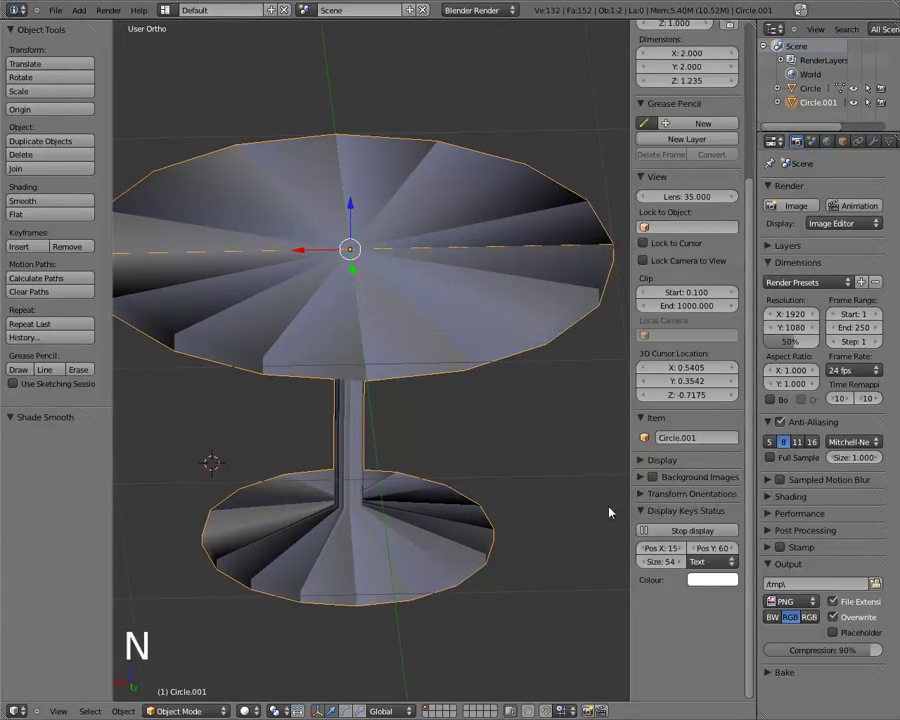
click(641, 460)
key(Tab)
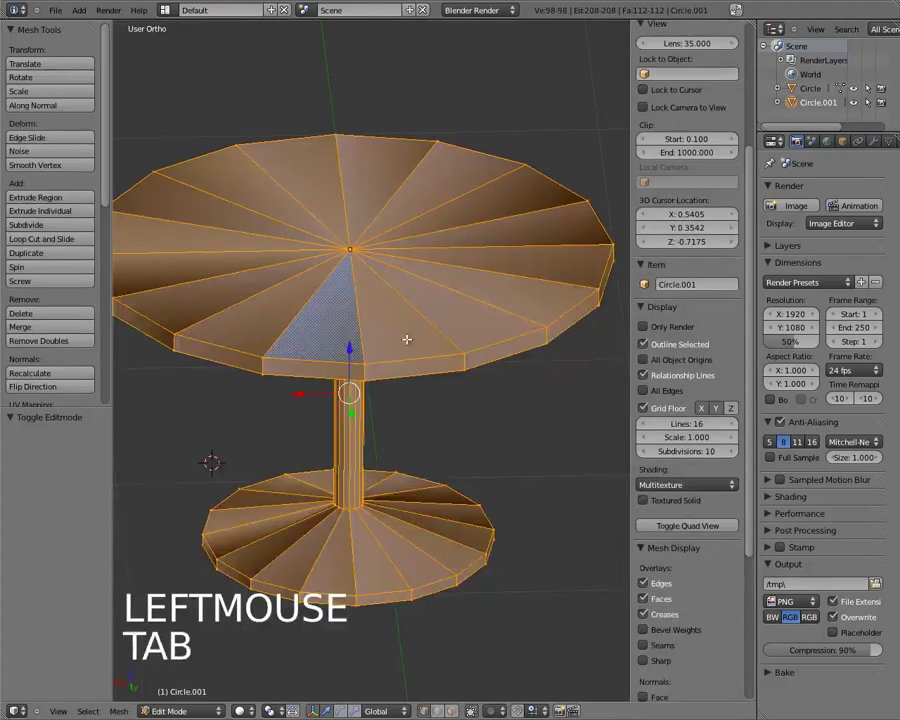
scroll(407, 340, down, 2)
middle_drag(407, 340, 418, 277)
scroll(679, 580, down, 6)
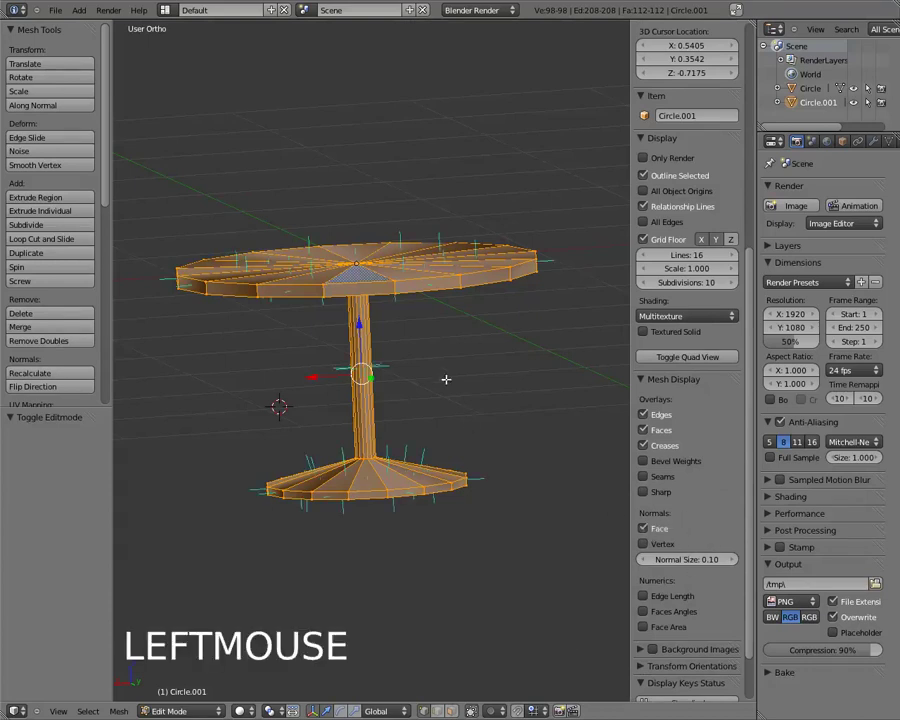
Set the displayed normal size to 0.82.
middle_drag(464, 249, 410, 445)
scroll(707, 590, down, 1)
drag(695, 533, 720, 535)
Examine the direction of the face normals around the tabletop, stem and base, and return to Object Mode.
middle_drag(464, 448, 321, 382)
middle_drag(248, 376, 373, 380)
scroll(385, 425, up, 3)
scroll(384, 418, up, 3)
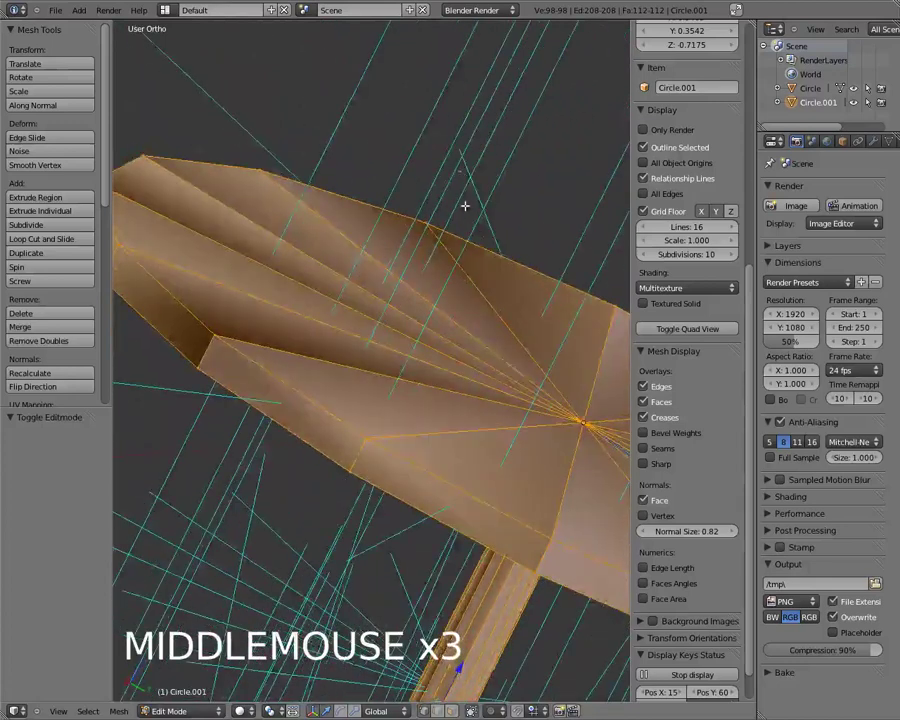
scroll(500, 315, down, 8)
middle_drag(508, 333, 434, 369)
scroll(466, 298, up, 4)
scroll(472, 221, down, 3)
key(Tab)
shift+middle_drag(452, 305, 505, 398)
scroll(379, 424, up, 2)
scroll(379, 424, up, 1)
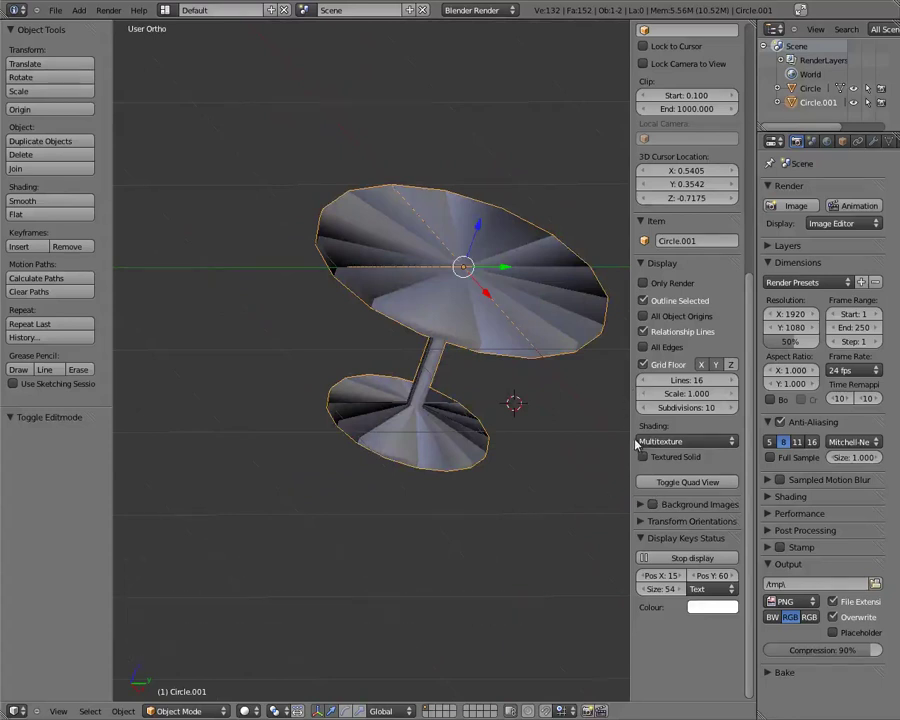
Turn off the table's face normals display and hide the tool shelf and properties sidebar in Object Mode.
key(Tab)
click(645, 502)
middle_drag(524, 392, 484, 360)
scroll(480, 366, up, 3)
key(Tab)
scroll(388, 307, down, 2)
middle_drag(388, 307, 377, 369)
key(t)
key(n)
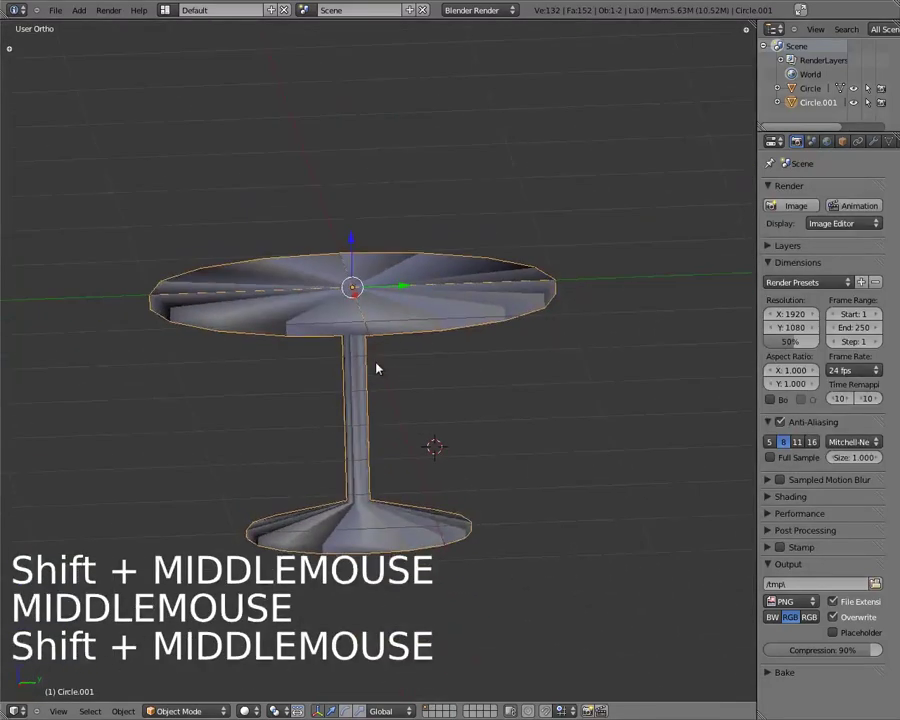
Select the table's entire mesh in Edit Mode and recalculate its face normals to point outside.
key(Tab)
middle_drag(480, 346, 468, 453)
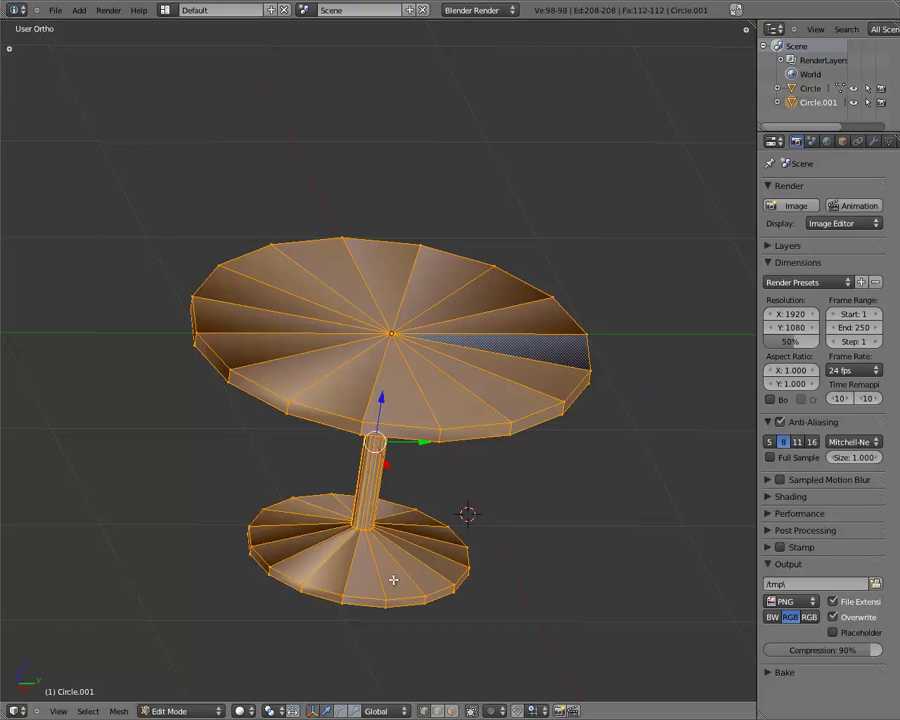
middle_drag(444, 545, 385, 466)
key(a)
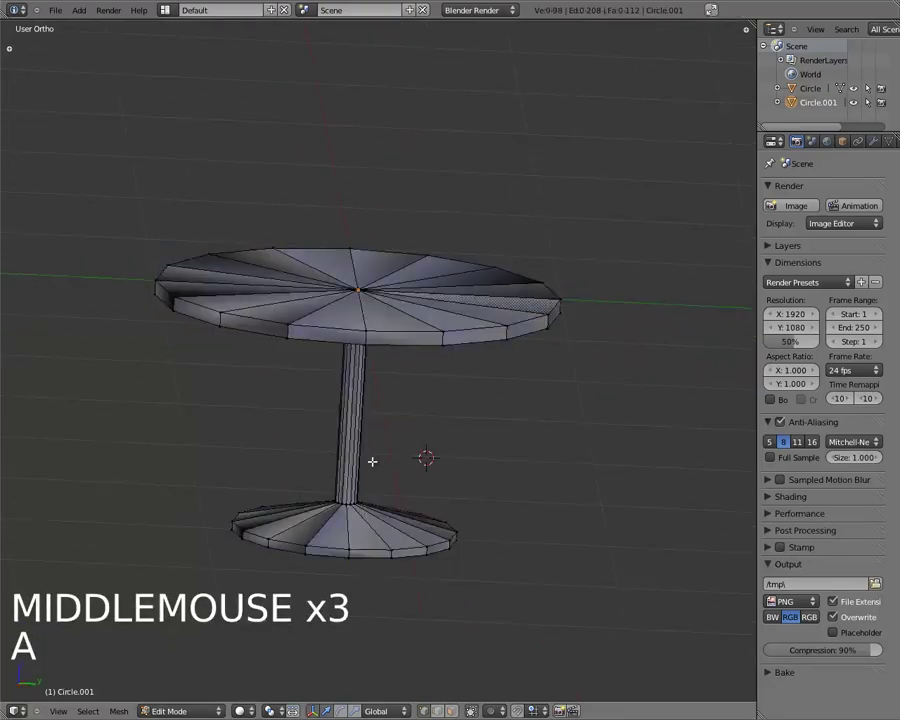
key(a)
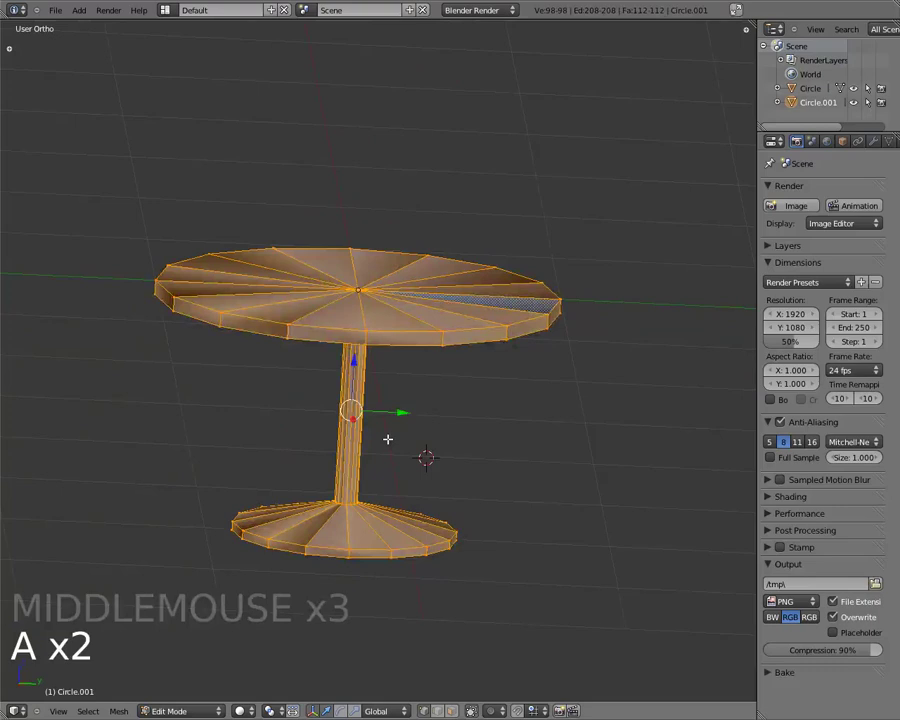
key(ctrl+n)
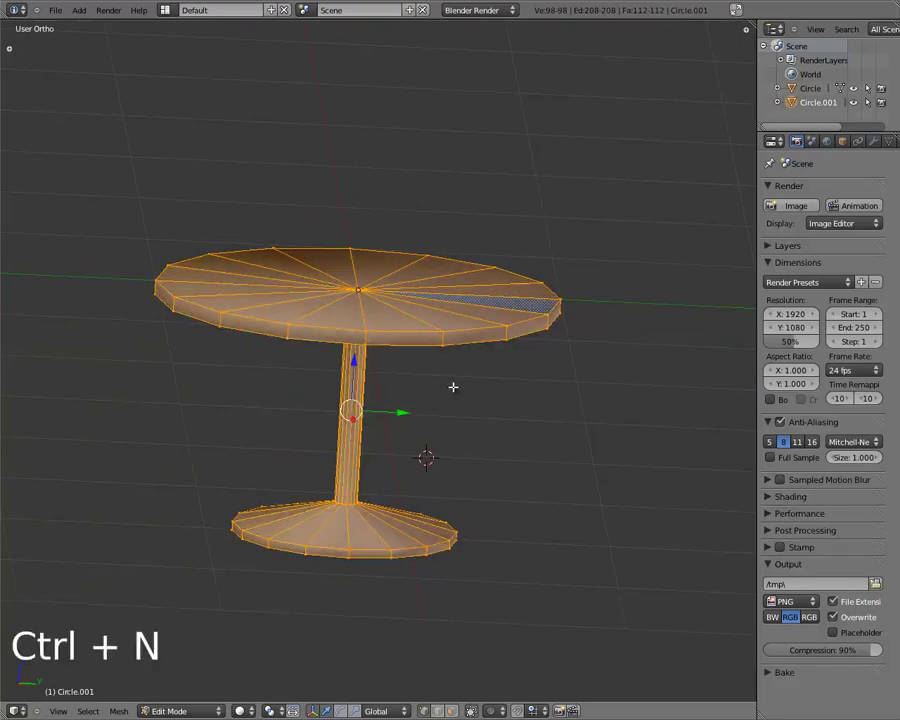
middle_drag(450, 512, 409, 489)
key(Tab)
key(Tab)
Show the table's face normals to examine their direction all around, hide them again and return to Object Mode.
key(n)
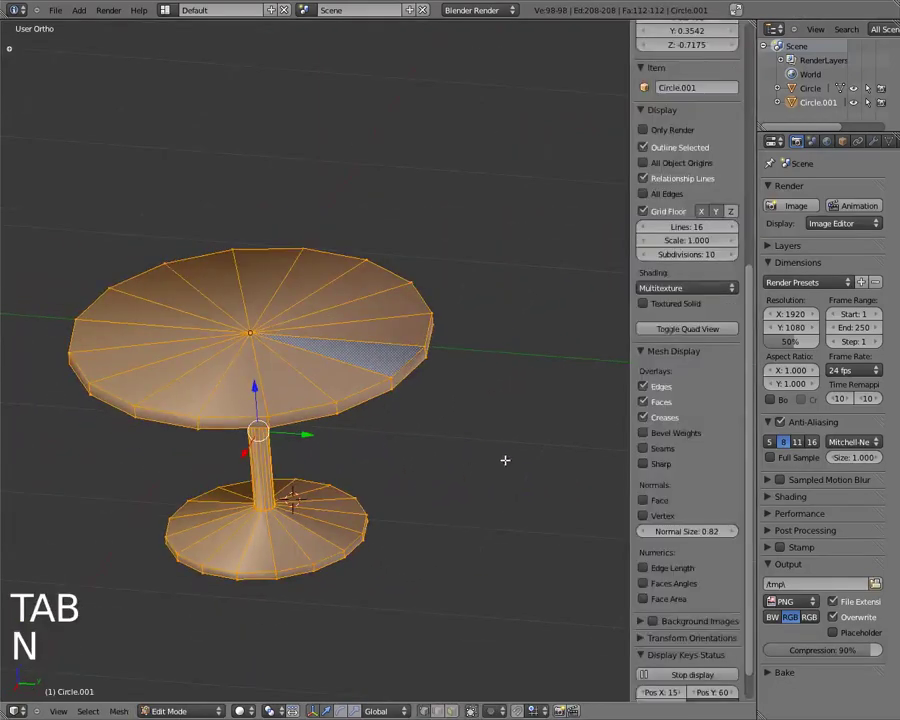
key(Tab)
key(a)
key(a)
right_click(362, 388)
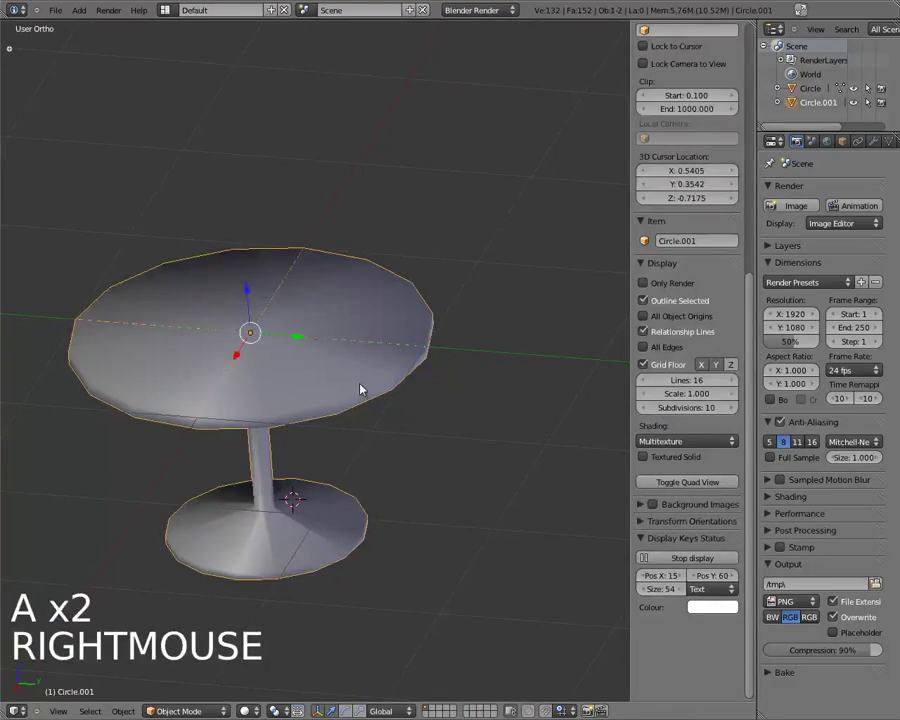
key(Tab)
click(644, 500)
middle_drag(303, 384, 615, 457)
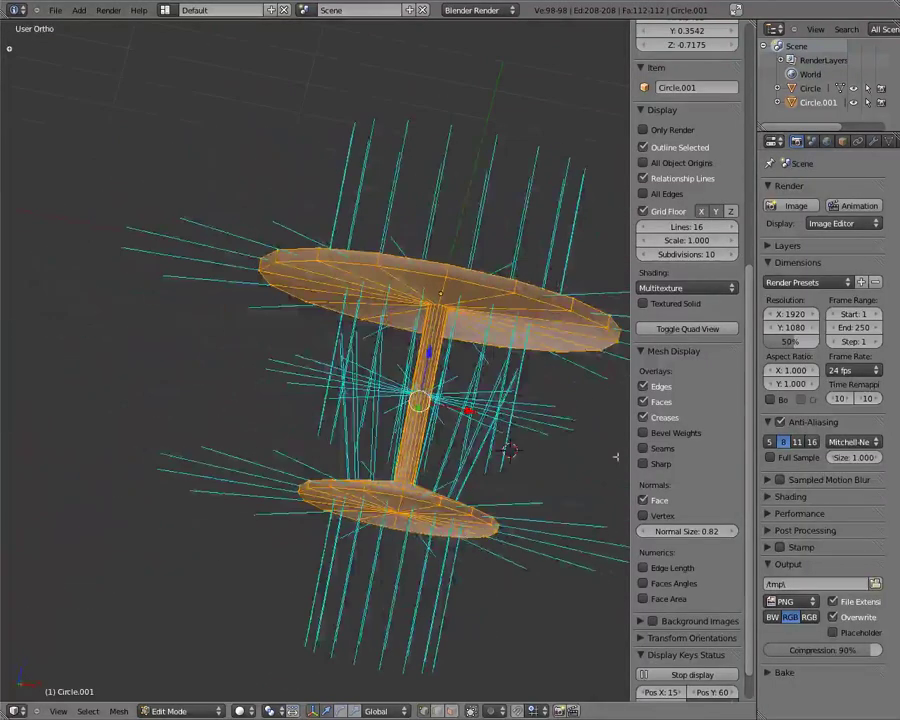
click(643, 500)
middle_drag(340, 380, 397, 388)
key(Tab)
scroll(397, 388, down, 2)
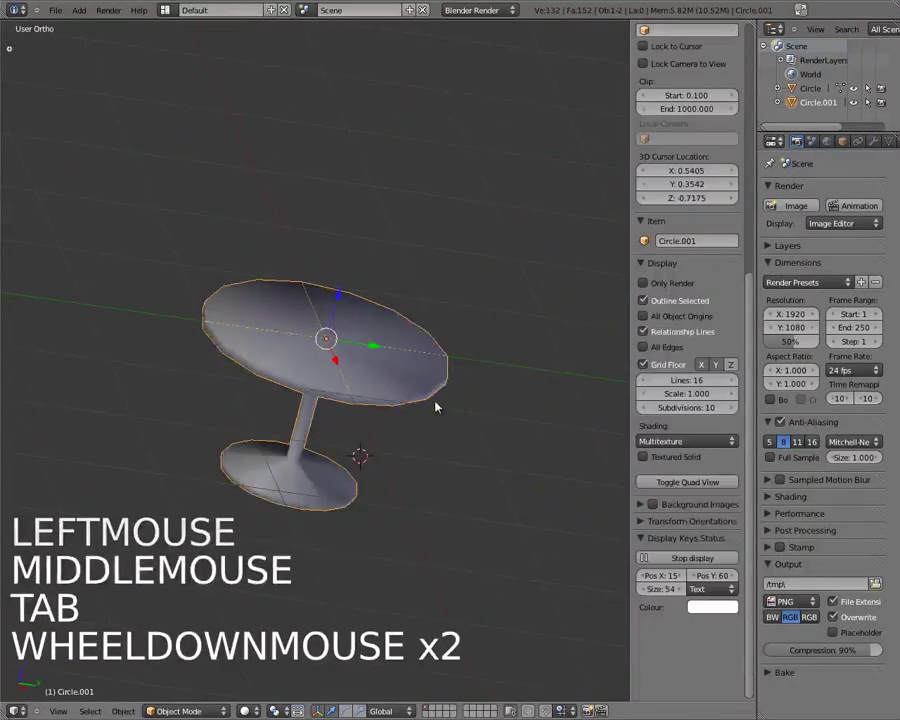
Reset the 3D cursor to the origin and show the whole scene in front view.
key(KP_7)
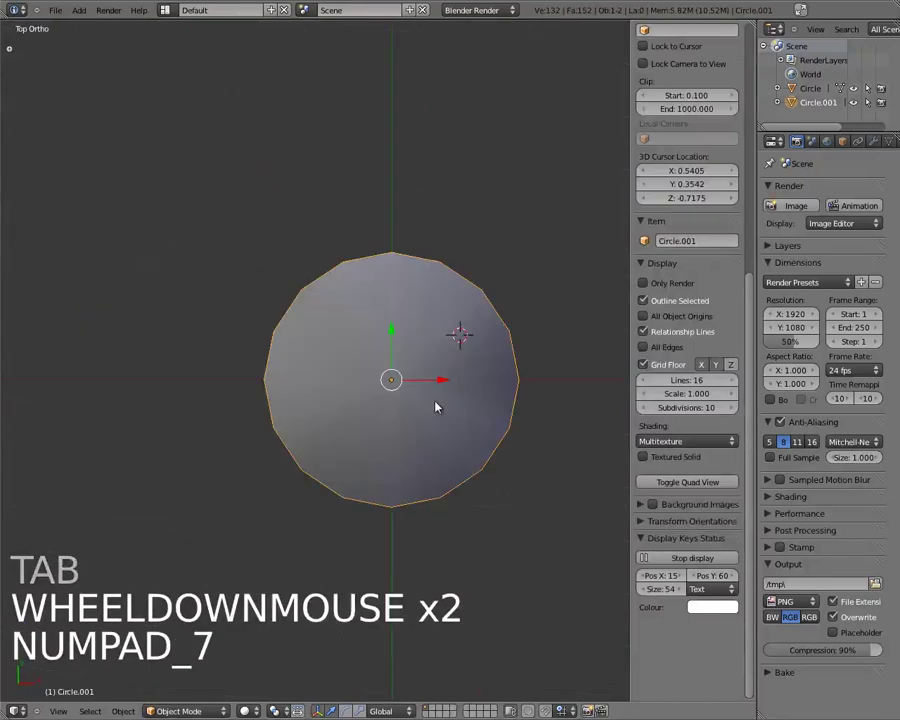
key(KP_1)
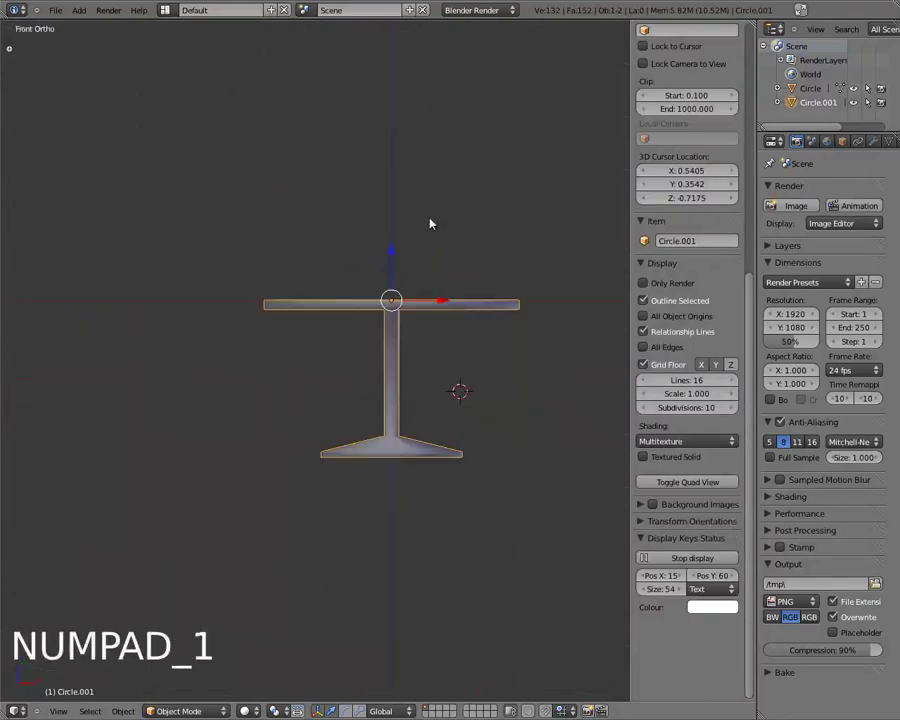
click(430, 221)
key(shift+c)
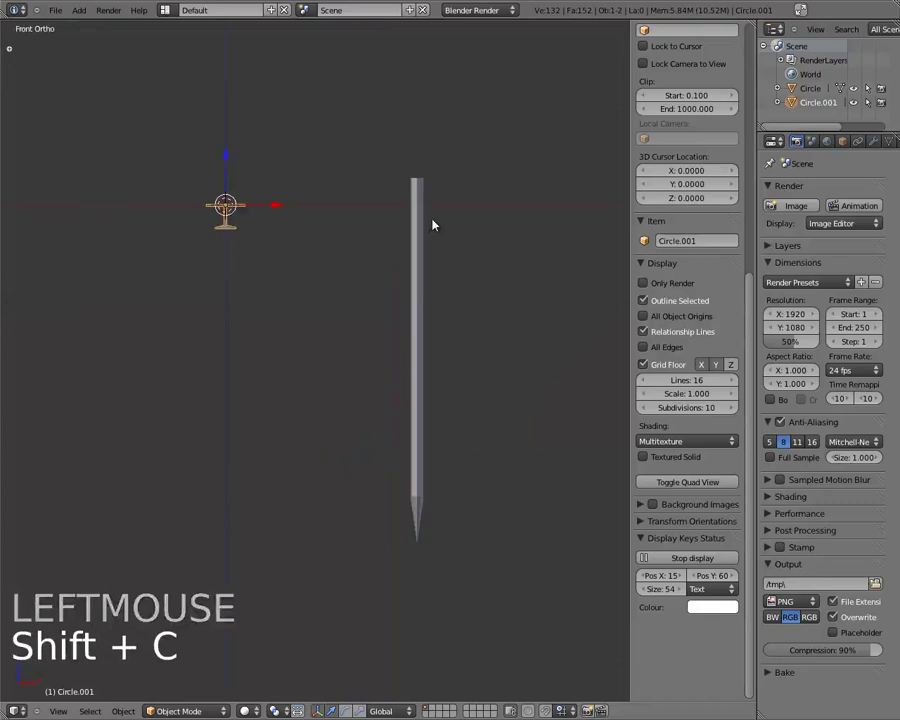
Move the oversized pencil beside the table and scale it down well below the table's size.
right_click(430, 301)
key(g)
key(g)
click(320, 204)
key(s)
click(305, 138)
key(g)
key(s)
click(295, 253)
key(g)
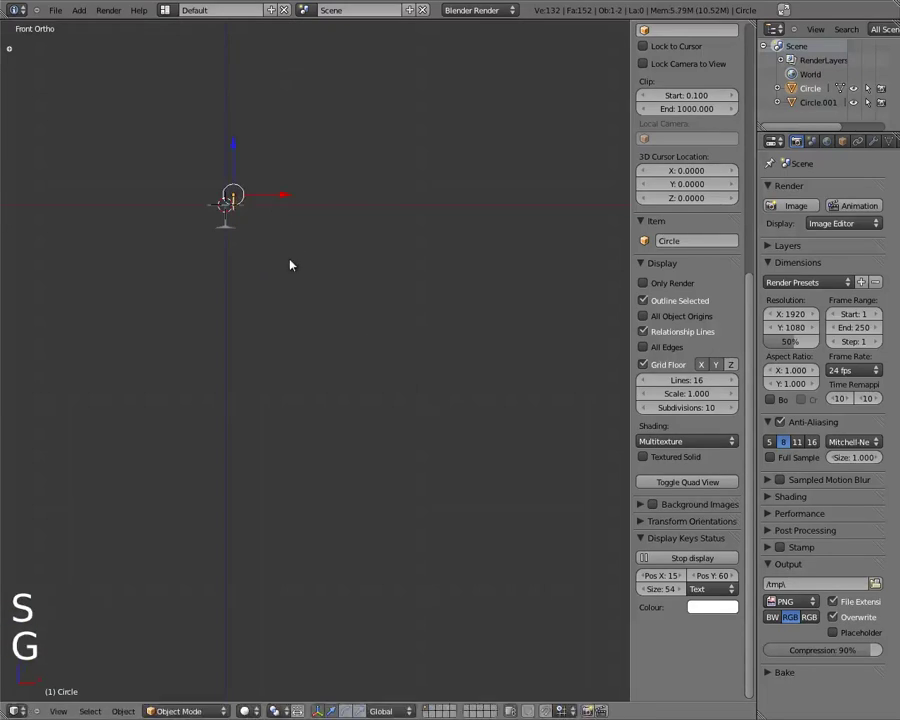
Frame the pencil, scale it down further and adjust its position.
key(KP_Decimal)
key(s)
key(s)
key(s)
click(388, 404)
key(g)
click(374, 412)
mouse_move(374, 412)
shift+middle_down()
mouse_move(454, 346)
mouse_move(420, 441)
shift+middle_up()
scroll(540, 422, down, 8)
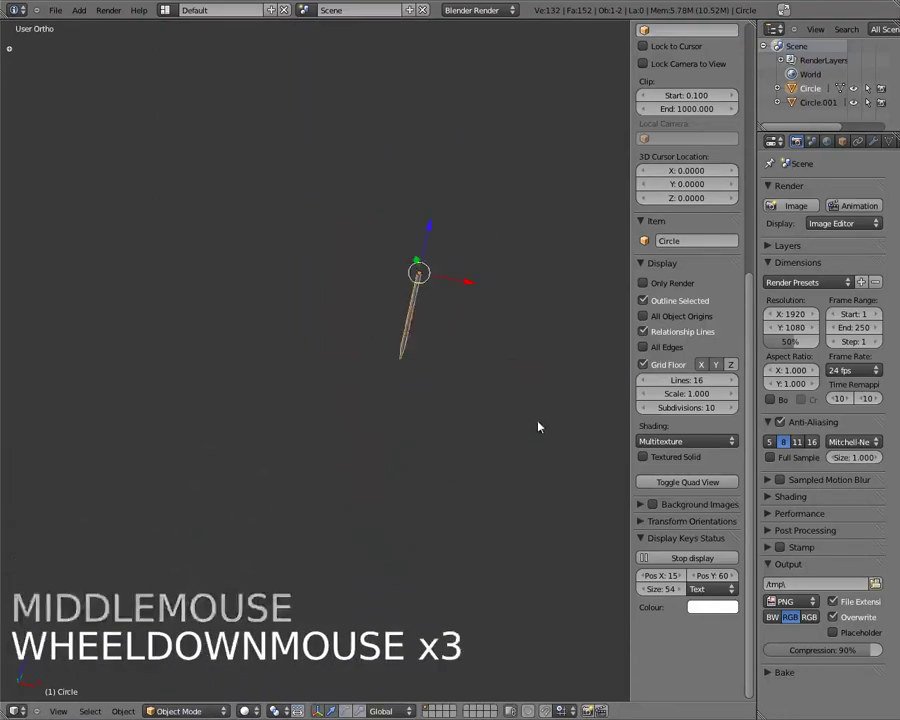
Move the pencil so it stands on the tabletop, and select and frame the table.
scroll(476, 458, down, 8)
mouse_move(321, 343)
mouse_down()
mouse_move(344, 446)
mouse_move(370, 490)
mouse_up()
scroll(408, 604, up, 3)
scroll(410, 585, up, 2)
shift+middle_drag(410, 585, 380, 354)
right_click(366, 455)
key(KP_Decimal)
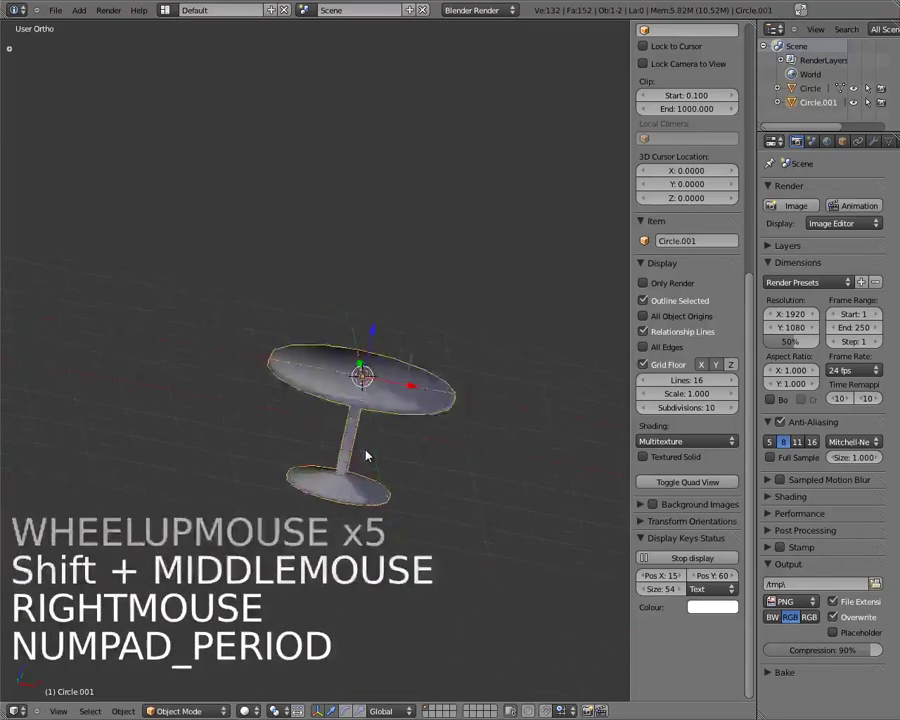
Centre the 3D cursor at the origin and add a mesh cylinder there in wireframe top view.
scroll(438, 305, down, 2)
key(shift+c)
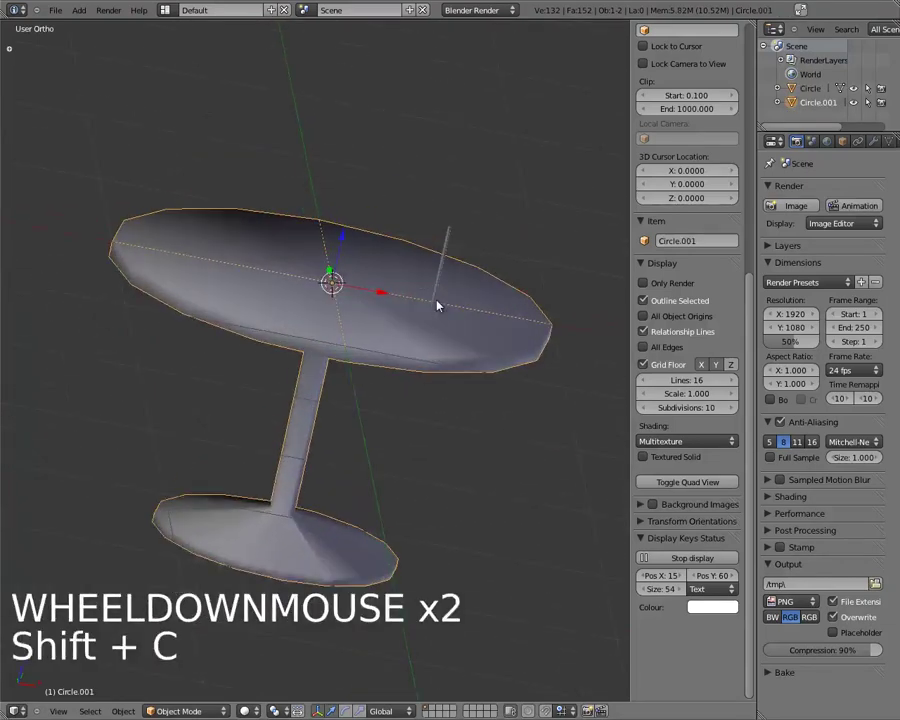
key(KP_7)
key(z)
key(a)
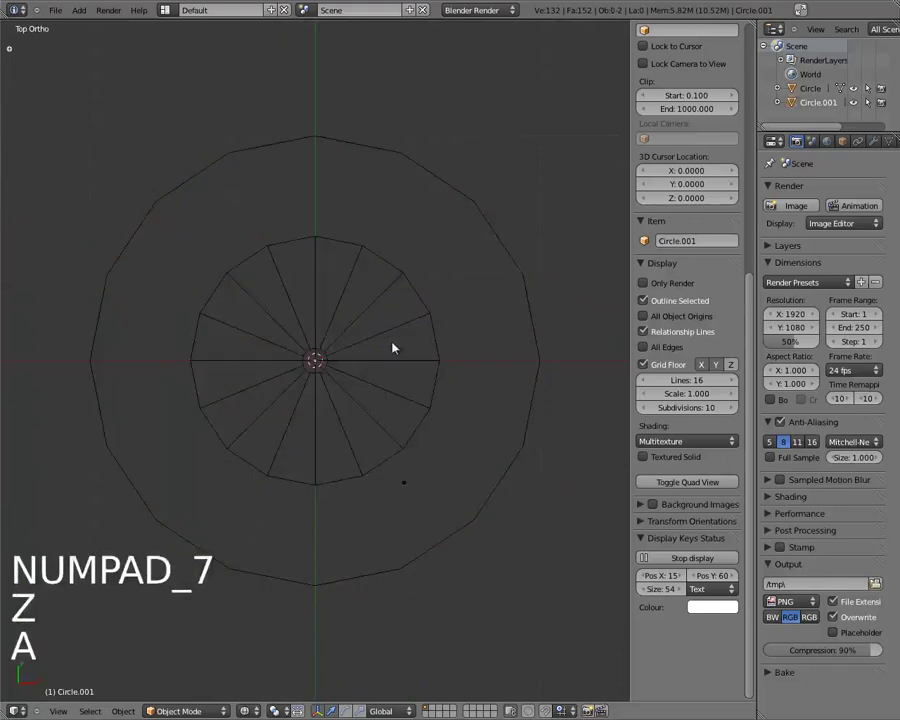
key(shift+a)
mouse_move(346, 362)
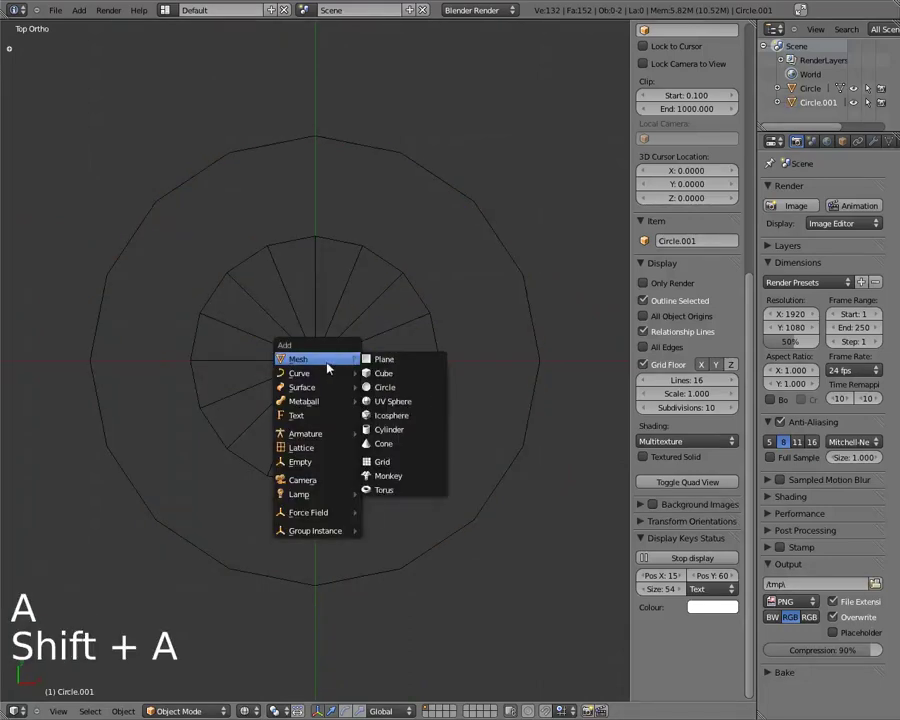
click(399, 432)
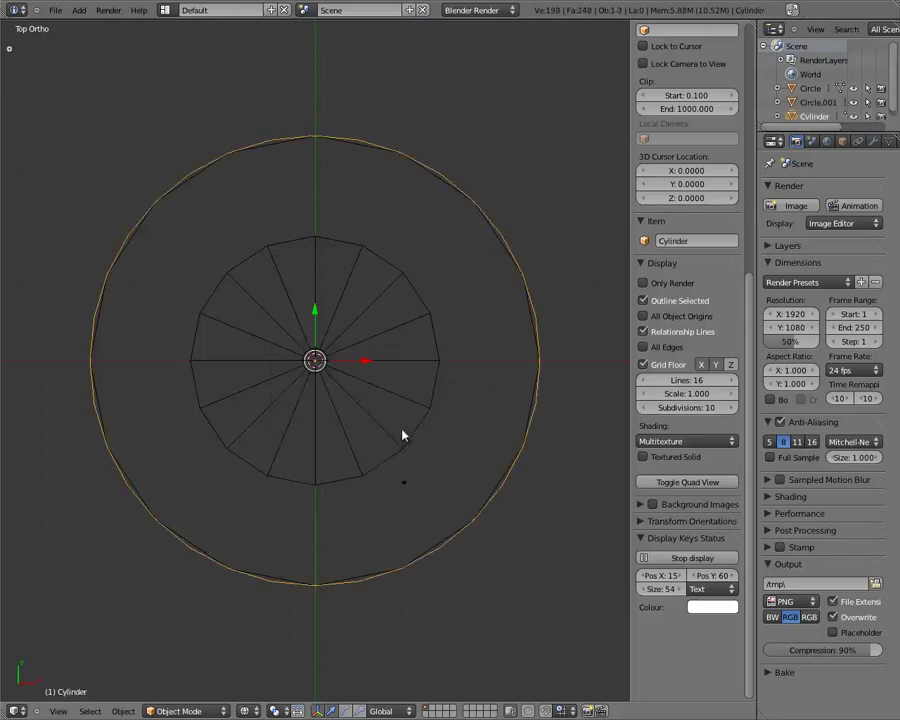
Return to solid shading in front view and set the new cylinder's vertex count to 16.
key(KP_1)
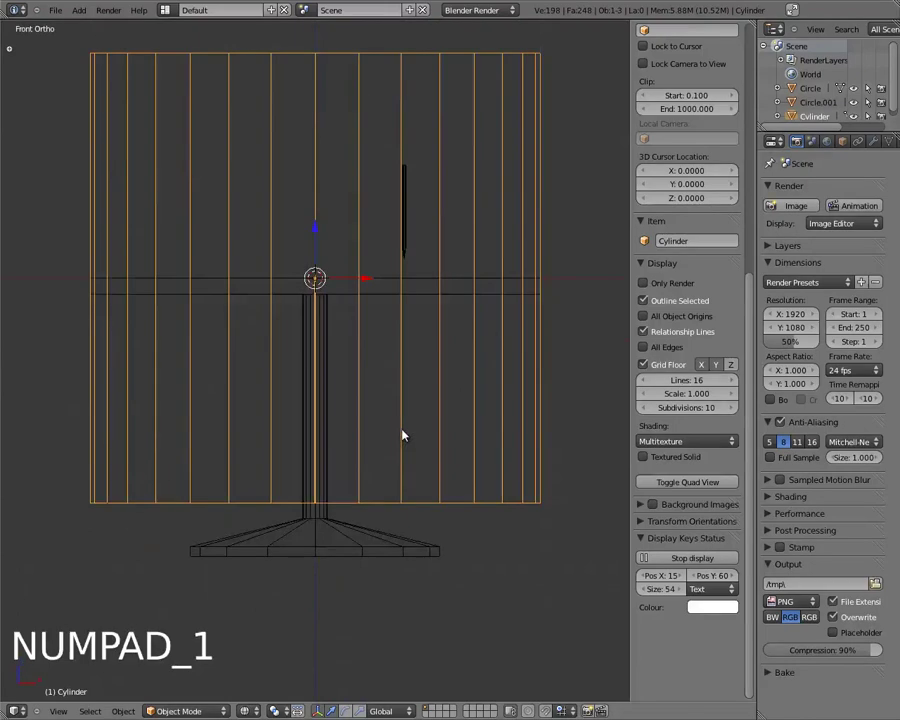
scroll(401, 434, down, 2)
key(z)
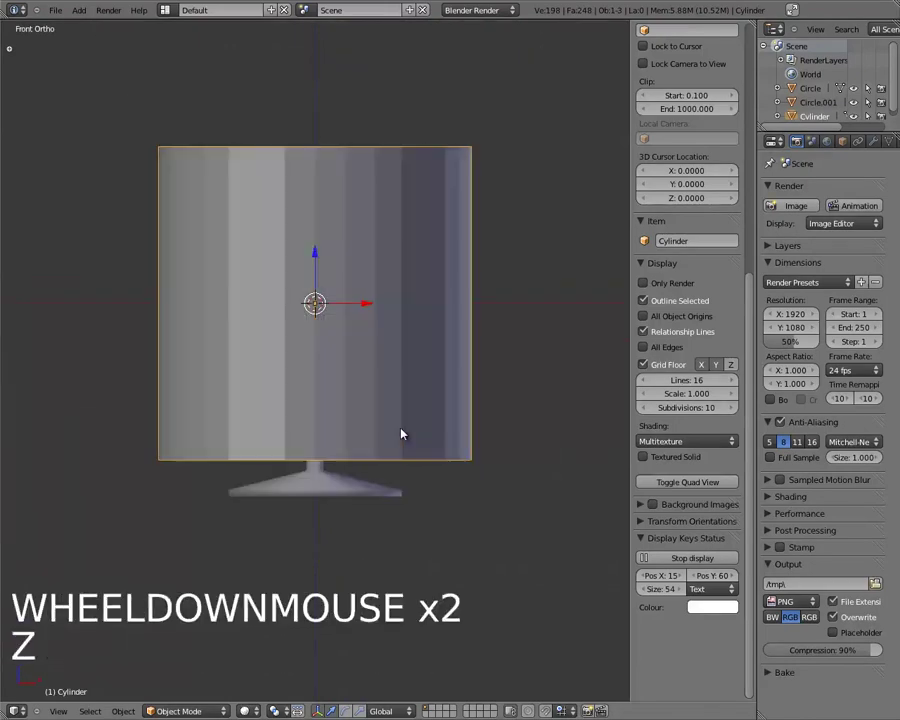
key(t)
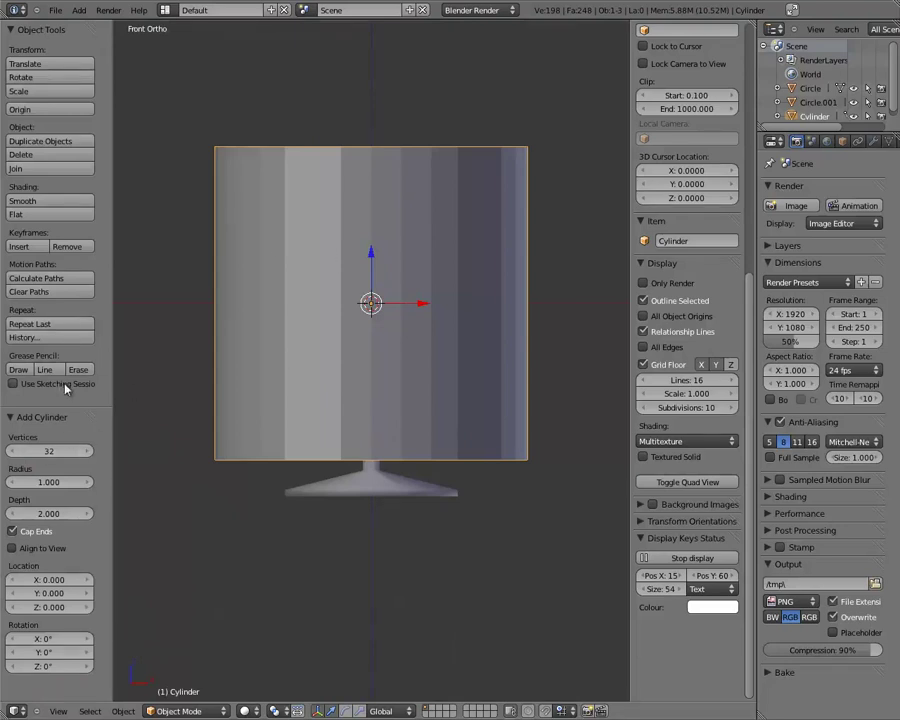
click(14, 451)
click(14, 451)
click(14, 451)
click(14, 451)
click(14, 451)
triple_click(14, 451)
triple_click(14, 451)
triple_click(14, 451)
click(14, 451)
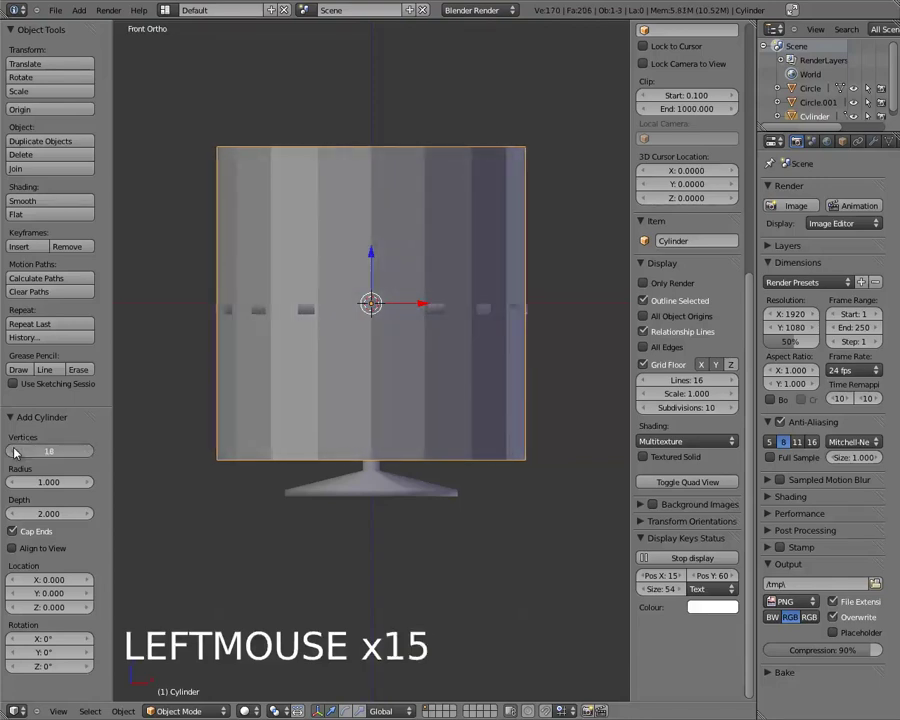
click(14, 451)
Disable Cap Ends for the cylinder to leave both ends open, and hide the tool shelf.
middle_drag(171, 476, 425, 385)
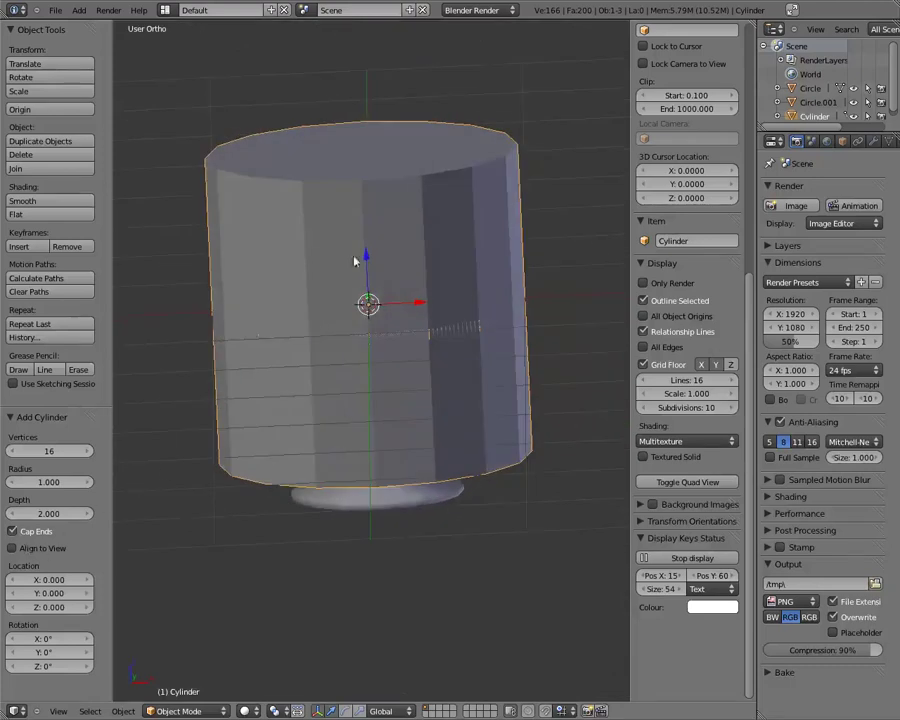
click(12, 531)
middle_drag(430, 300, 295, 305)
key(t)
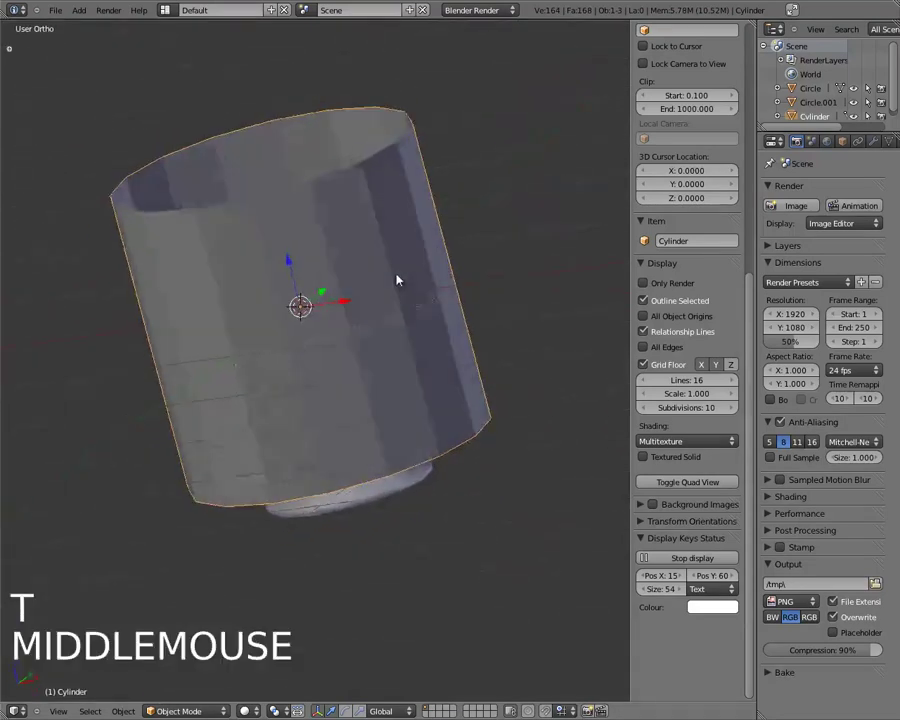
middle_drag(395, 275, 380, 320)
middle_drag(340, 498, 394, 474)
Move the table and pencil sideways out of the cylinder, using wireframe display to select them.
key(z)
right_click(378, 476)
drag(349, 309, 503, 176)
right_click(331, 272)
drag(355, 244, 640, 200)
click(494, 280)
key(z)
middle_drag(410, 203, 481, 267)
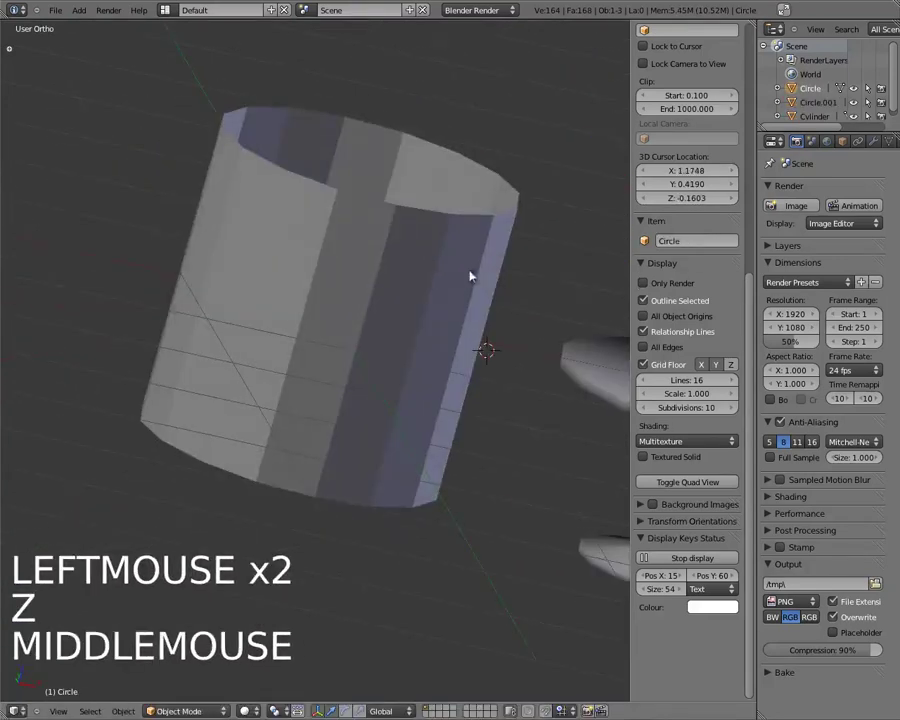
Scale the open cylinder down to a small cup size and raise it along the Z axis.
right_click(481, 267)
key(s)
key(s)
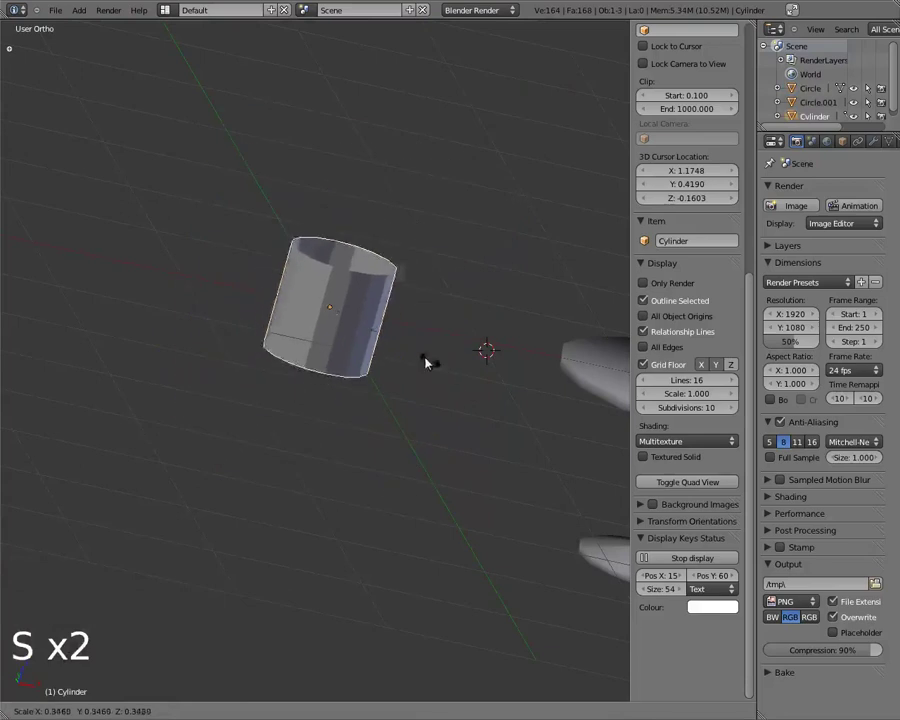
click(350, 340)
shift+middle_drag(368, 364, 440, 346)
scroll(321, 322, up, 4)
scroll(442, 346, up, 2)
key(g)
key(z)
click(362, 217)
Move the small cylinder across onto the tabletop, beside the pencil, and check its placement up close.
shift+middle_drag(362, 217, 408, 450)
scroll(408, 450, down, 8)
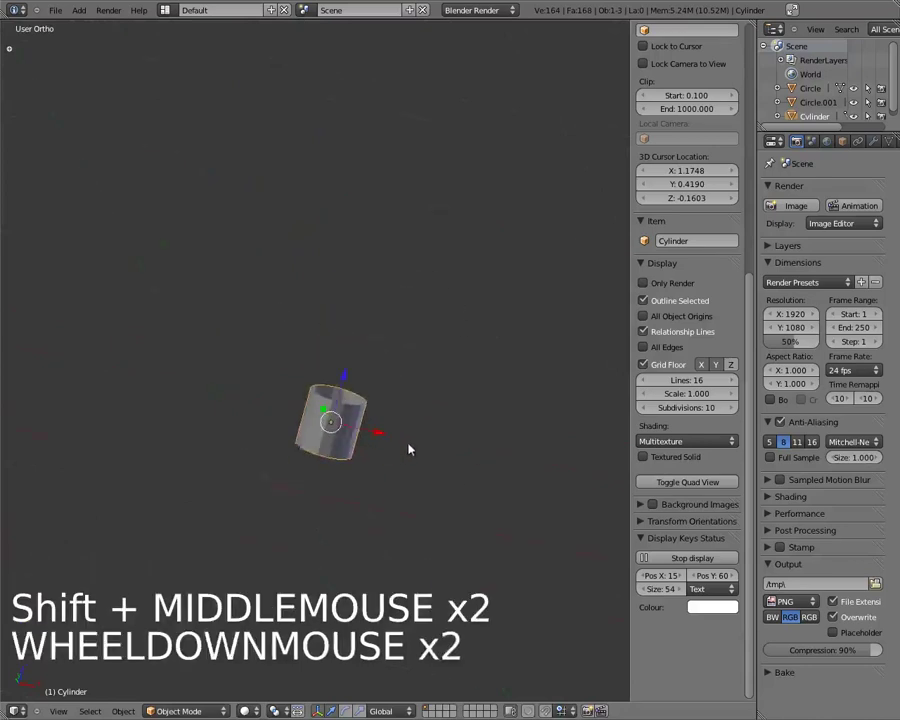
drag(362, 386, 578, 432)
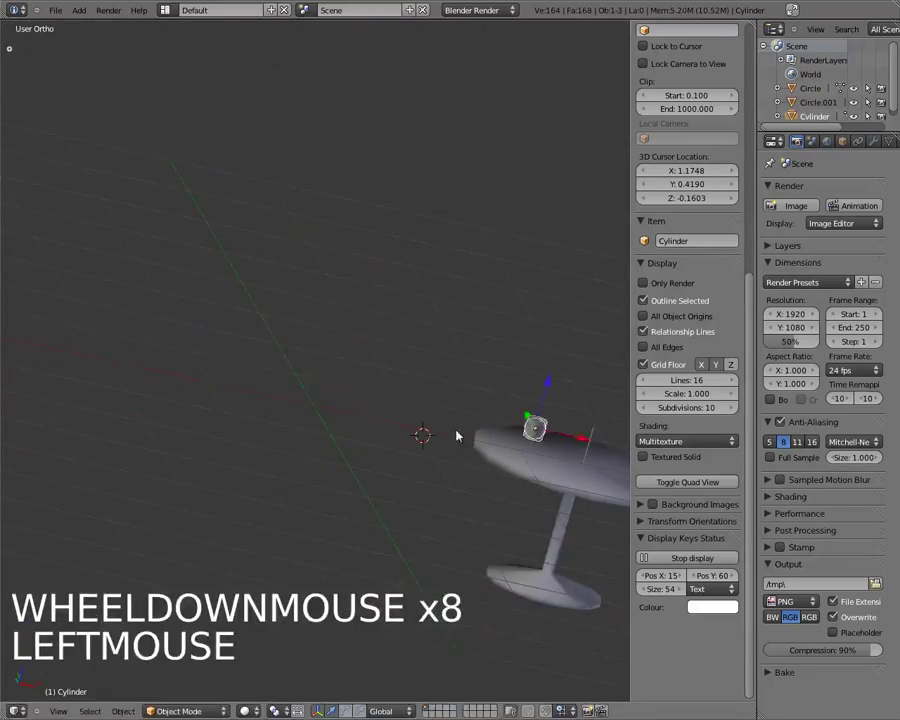
shift+middle_drag(513, 464, 404, 392)
key(KP_Decimal)
scroll(508, 351, down, 7)
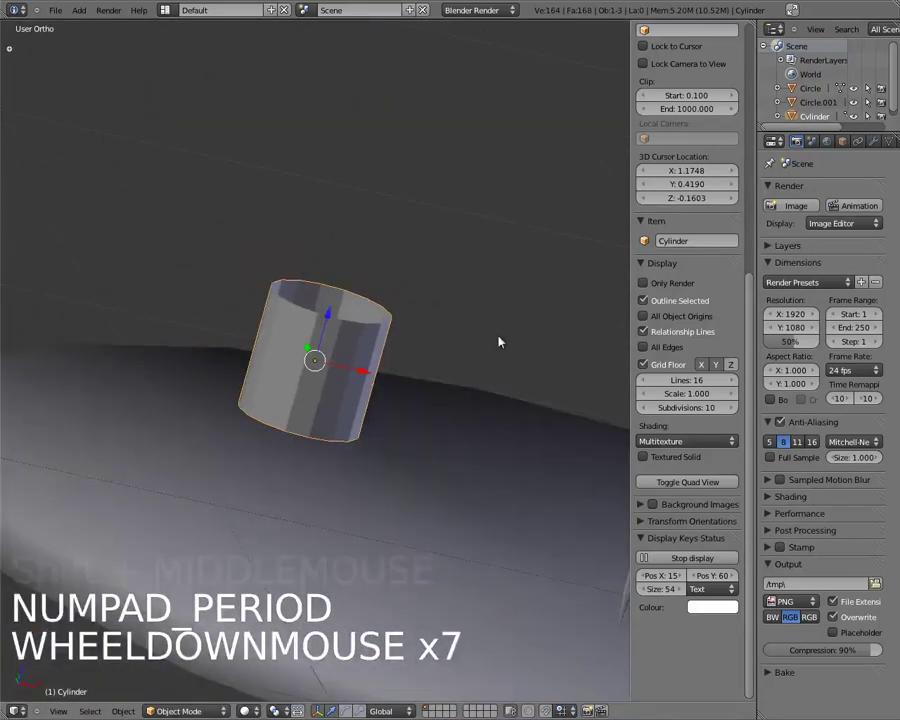
middle_drag(508, 351, 474, 325)
scroll(434, 275, down, 3)
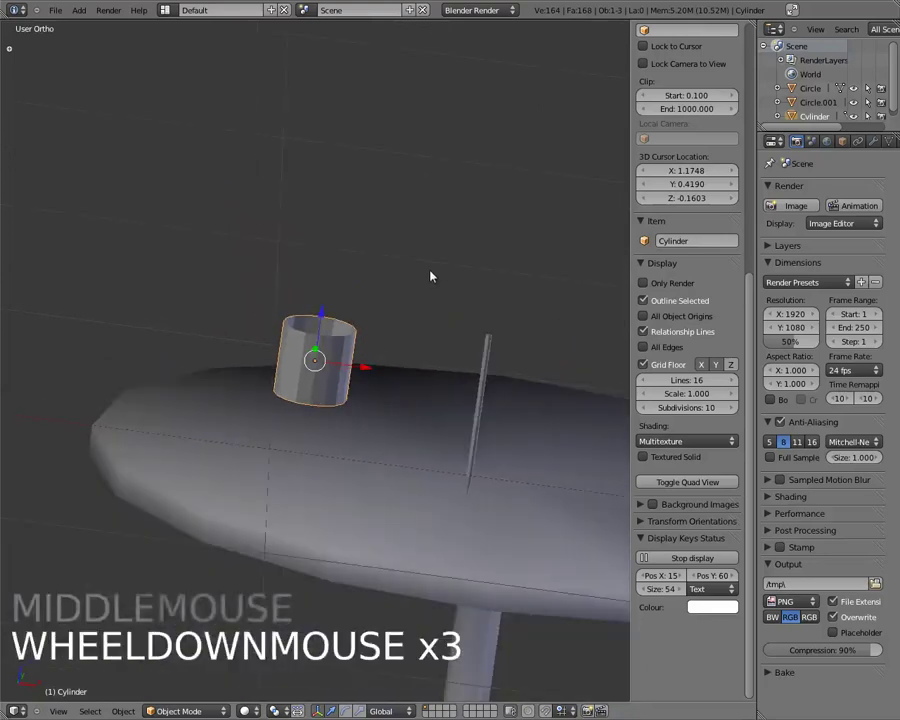
Hide the properties sidebar, frame the table to view its top from above, and select the pencil.
right_click(480, 376)
shift+middle_drag(480, 376, 461, 347)
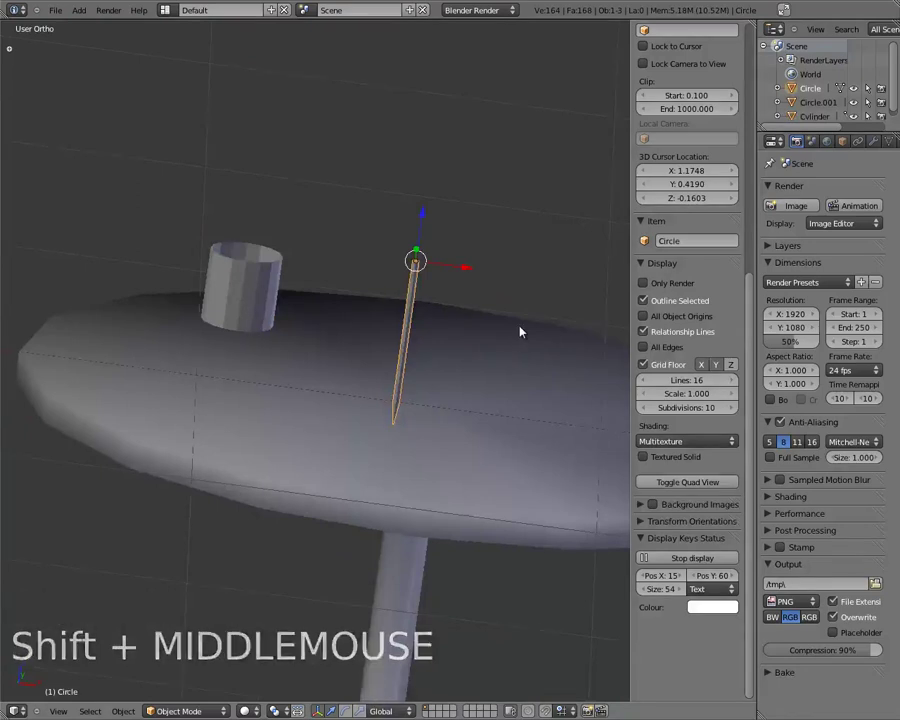
key(n)
shift+middle_drag(549, 389, 400, 333)
right_click(400, 333)
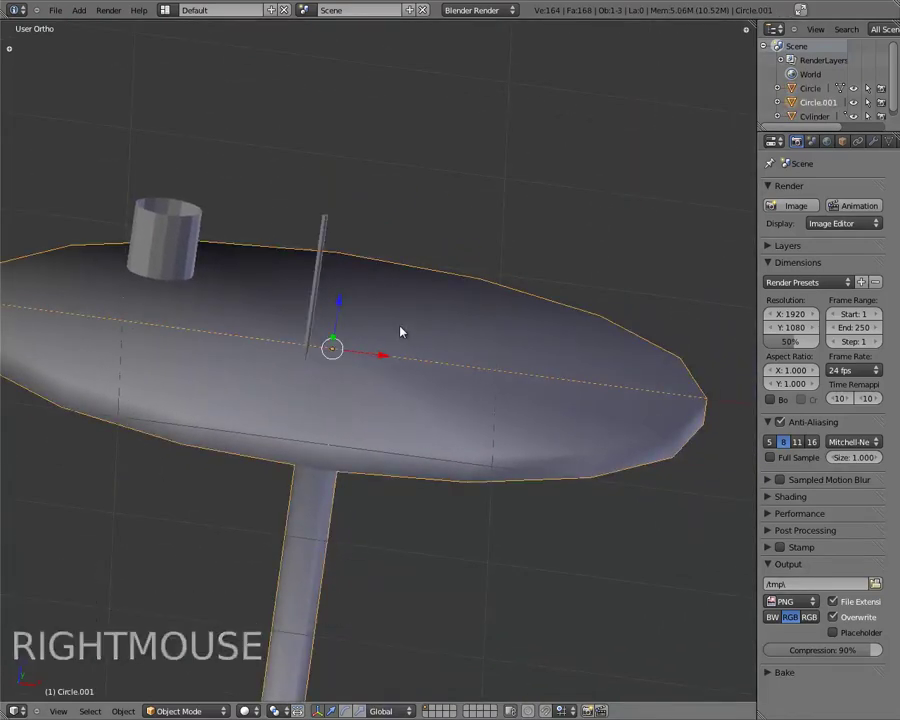
key(KP_Decimal)
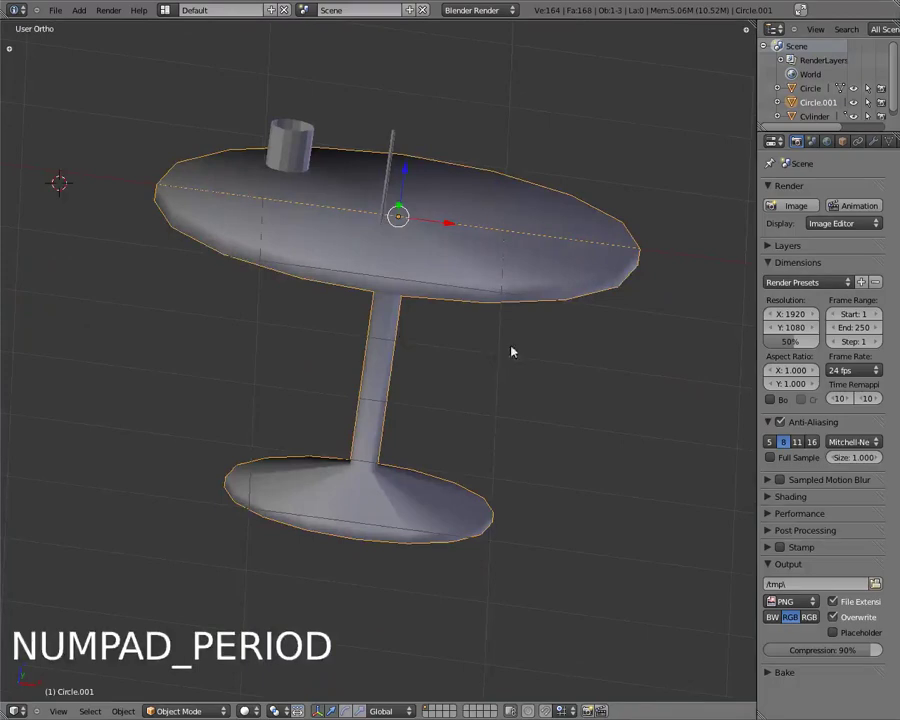
middle_drag(675, 203, 327, 327)
right_click(291, 276)
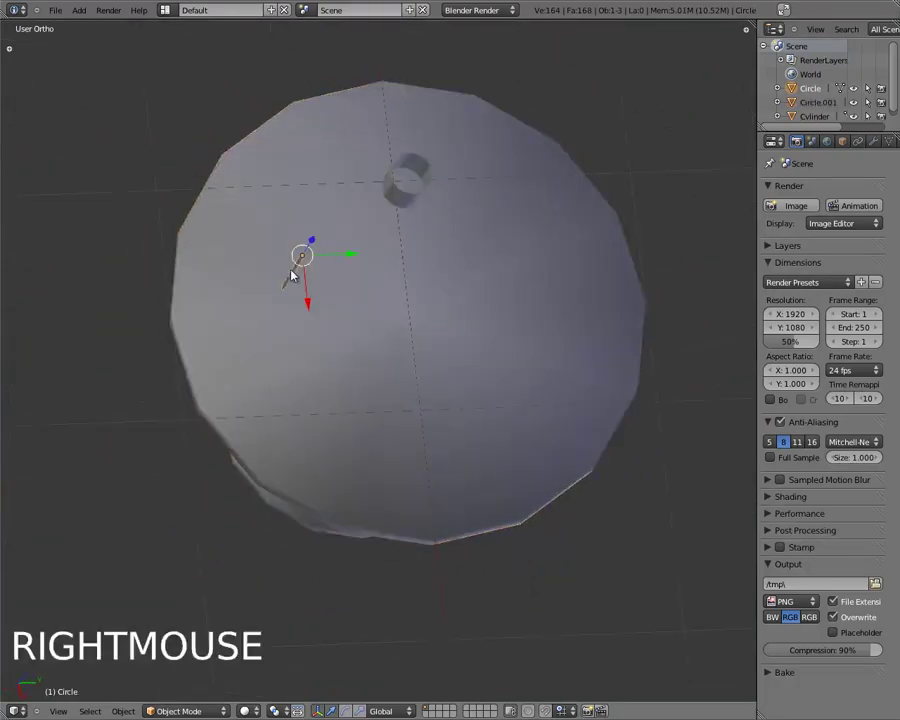
Select the cup cylinder on the tabletop, frame it up close, and open its mesh for editing.
key(KP_Decimal)
middle_drag(510, 463, 617, 512)
right_click(605, 155)
key(KP_Decimal)
scroll(605, 153, down, 3)
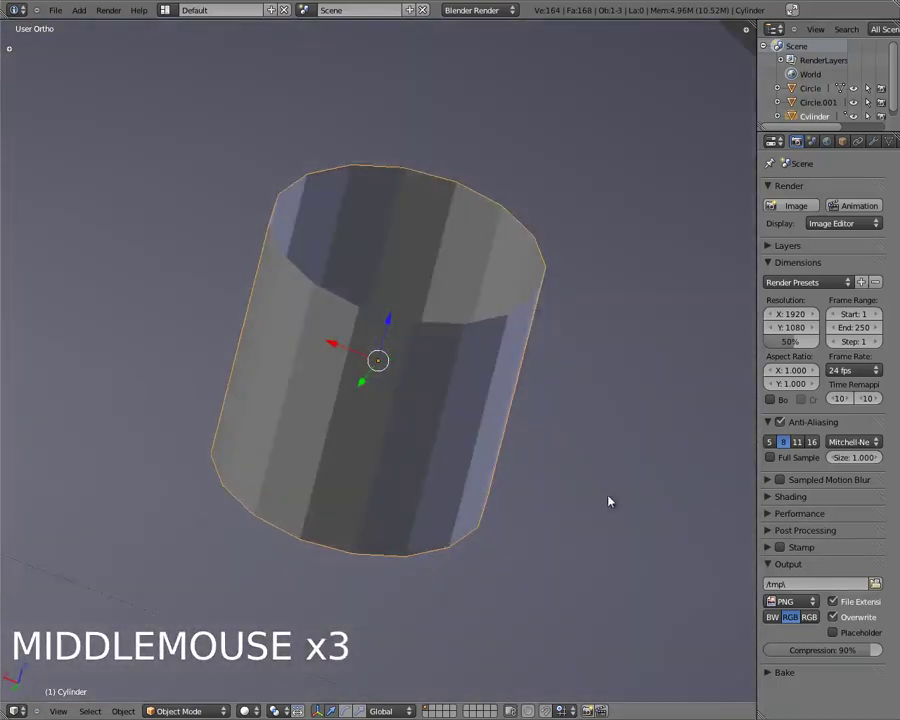
key(Tab)
scroll(562, 342, up, 2)
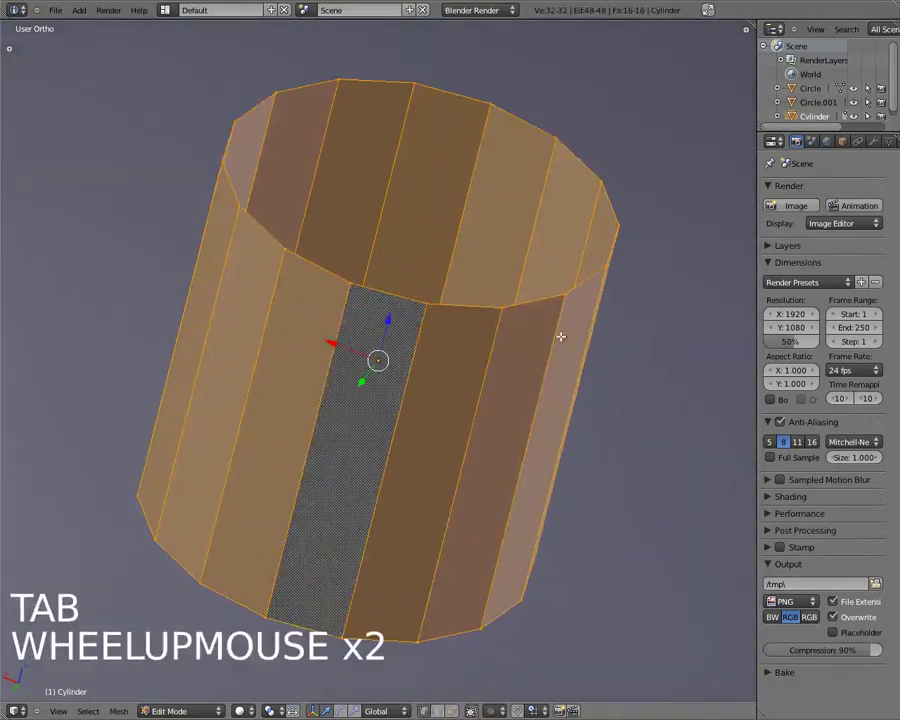
Close the cup's open base by extruding its bottom edge loop and scaling the new ring to 0.
middle_drag(589, 317, 534, 257)
scroll(500, 270, down, 4)
middle_drag(474, 281, 412, 422)
scroll(409, 473, up, 4)
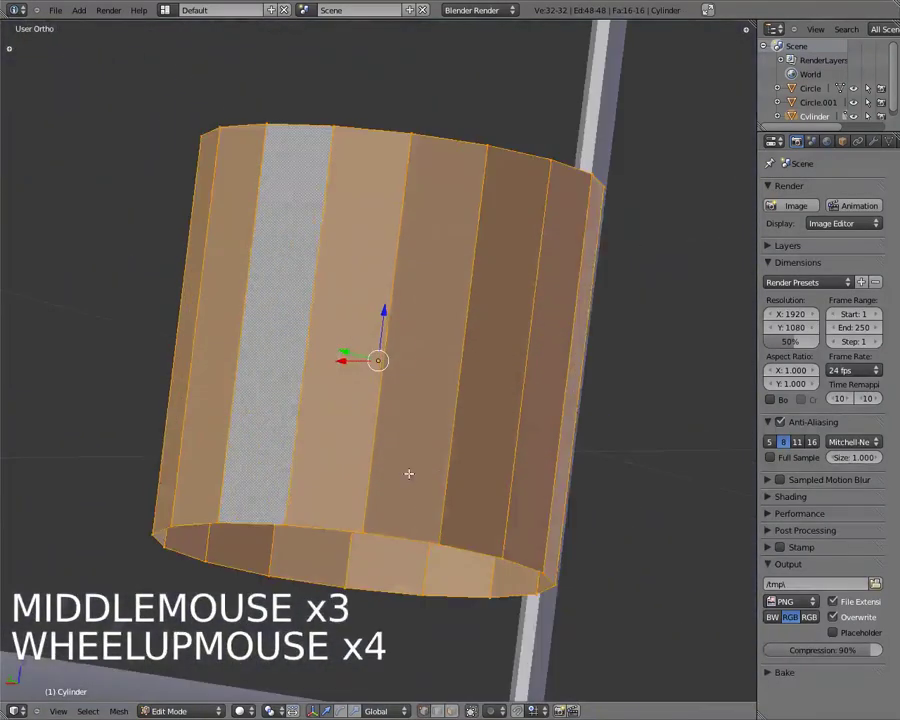
key(a)
alt+right_click(396, 536)
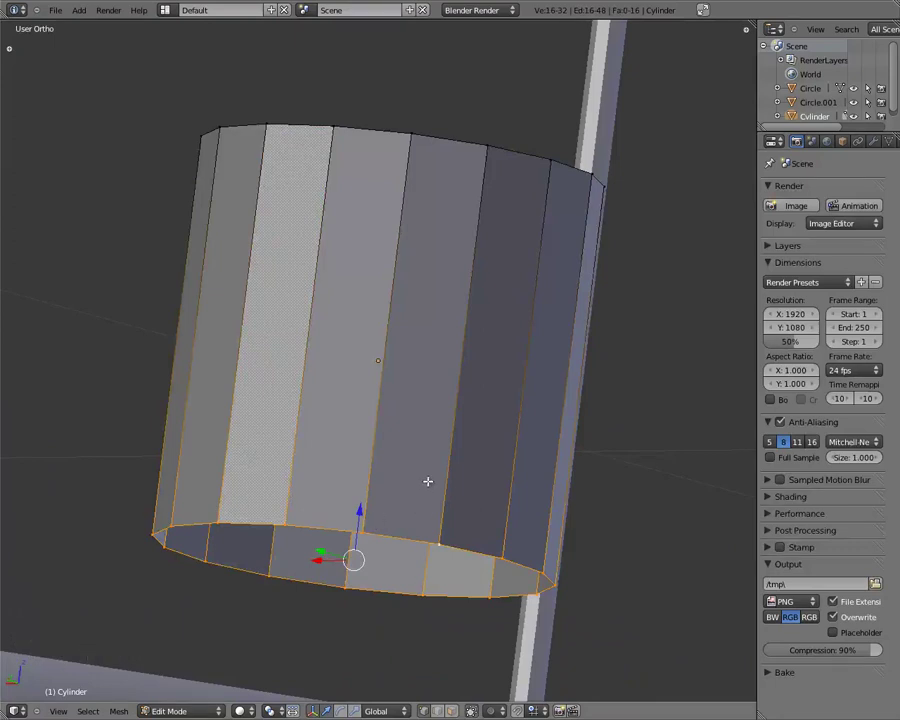
key(e)
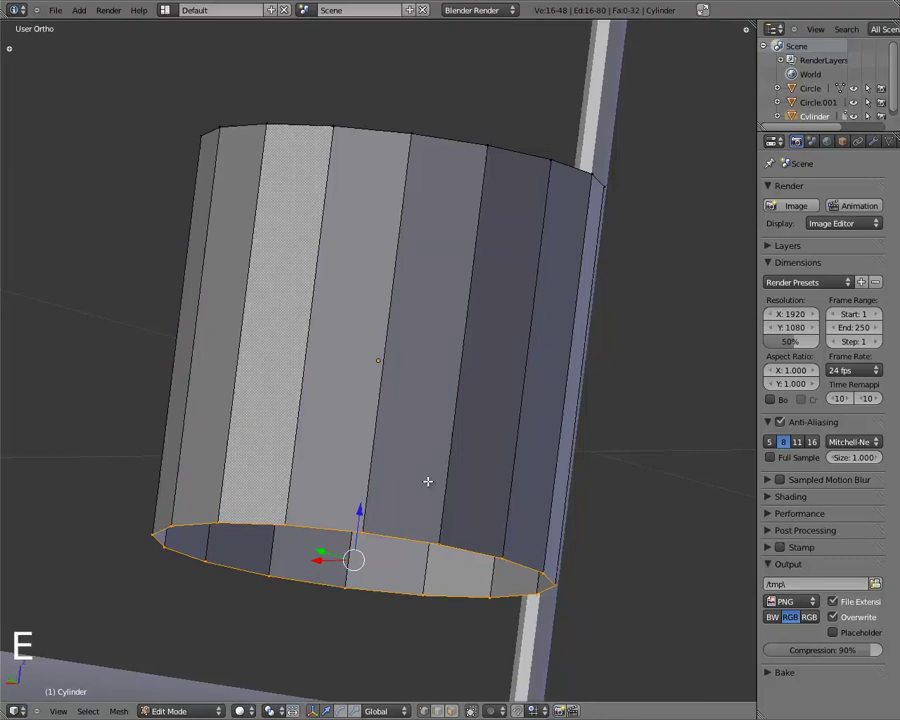
key(s)
key(0)
key(Return)
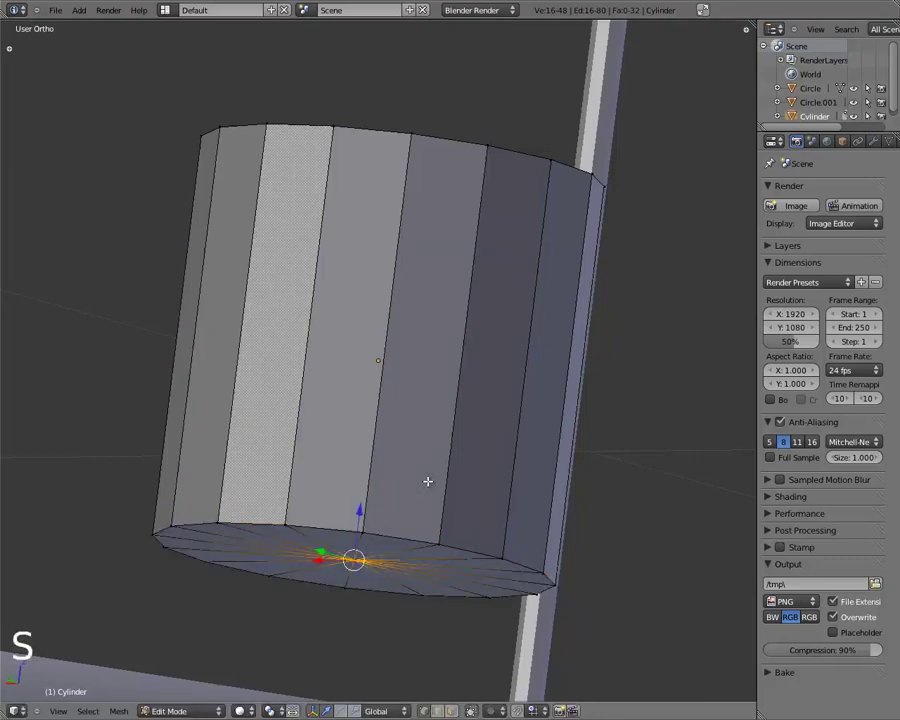
Select the cup's top edge loop, extrude it, and scale the new ring slightly outward as a flat rim.
key(a)
middle_drag(412, 382, 382, 426)
shift+middle_drag(430, 295, 406, 323)
alt+right_click(412, 352)
scroll(342, 361, up, 2)
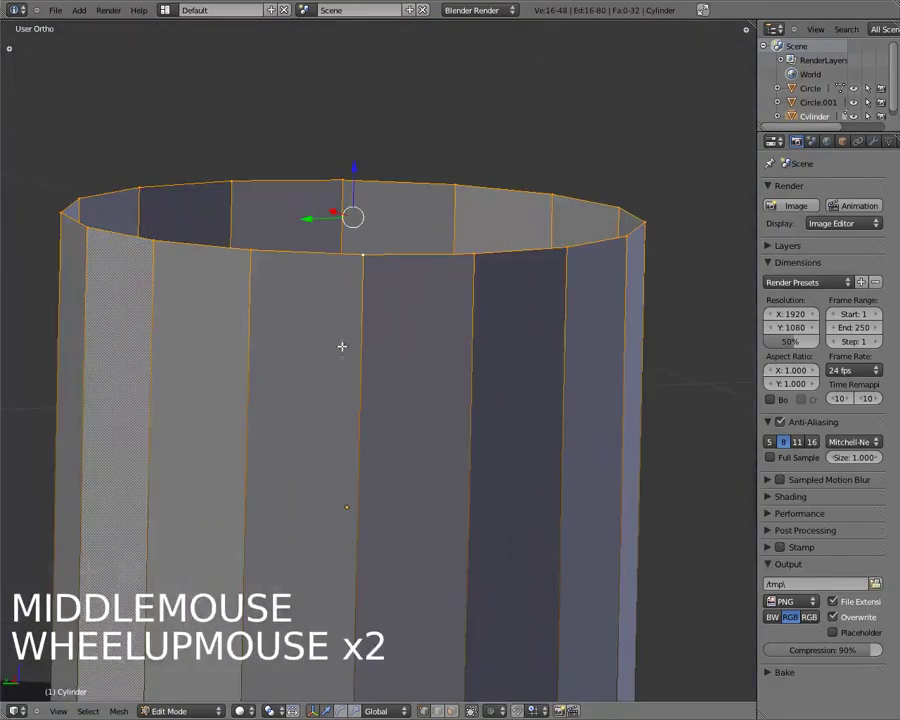
shift+middle_drag(321, 293, 366, 364)
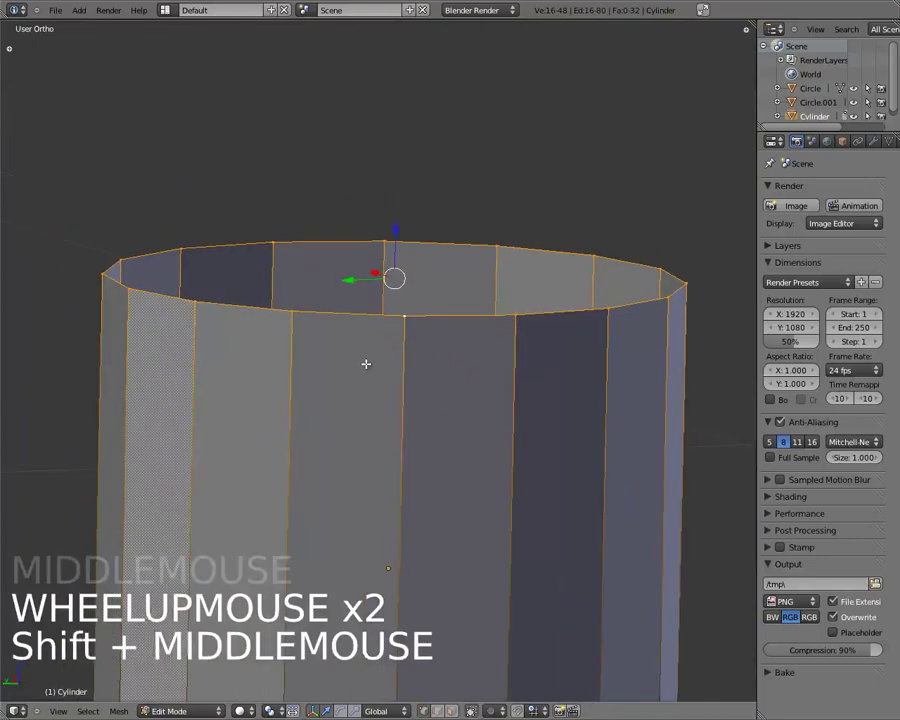
key(e)
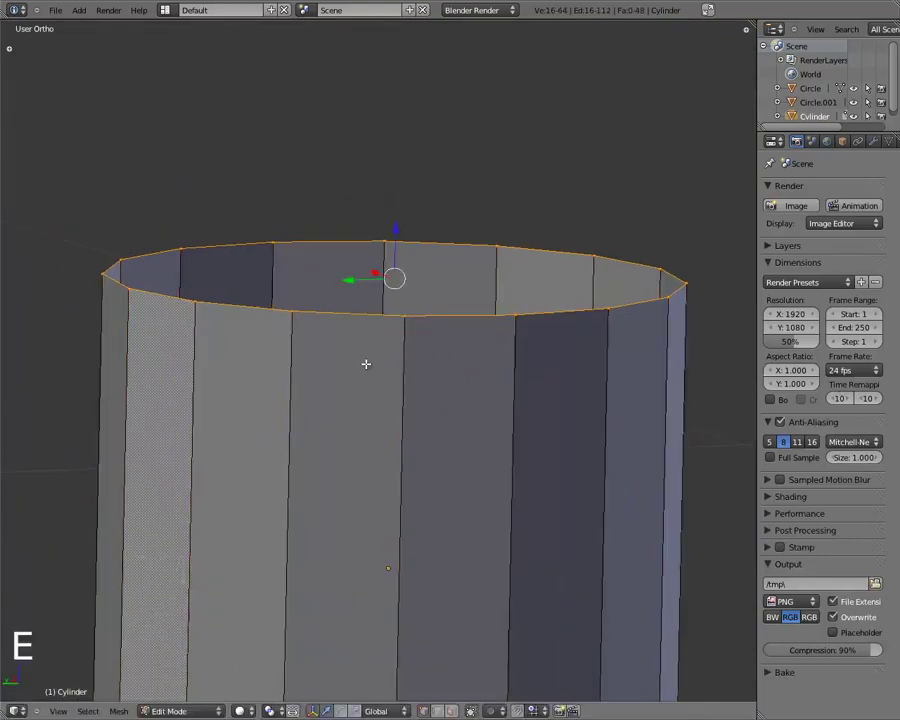
key(s)
click(352, 368)
Extrude the rim's outer edge loop and move it a short way down the Z axis as a lip.
middle_drag(352, 424, 346, 307)
key(e)
key(e)
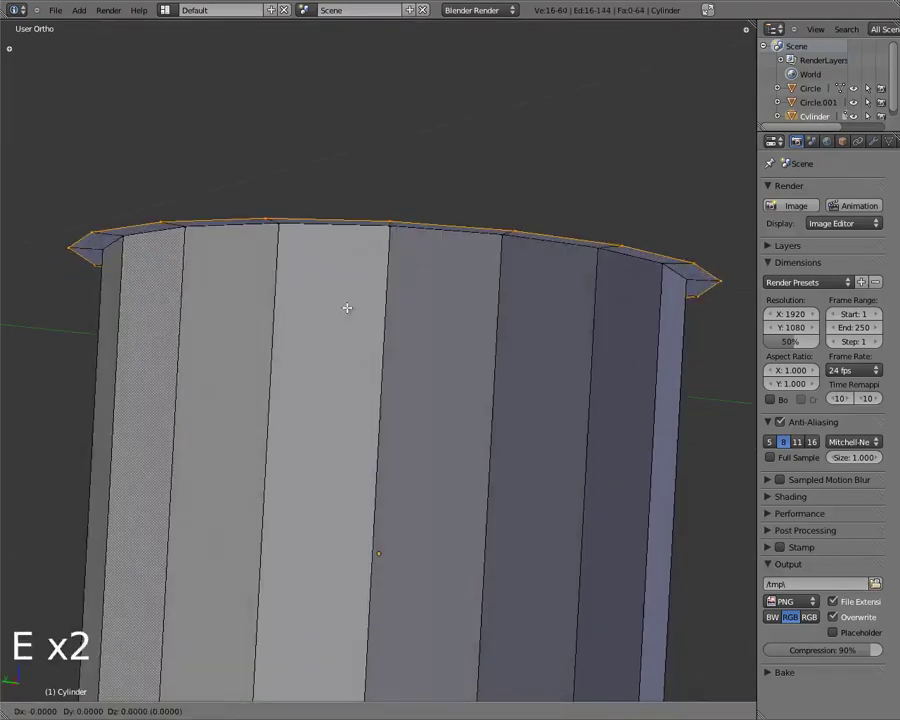
click(347, 307)
drag(397, 211, 400, 238)
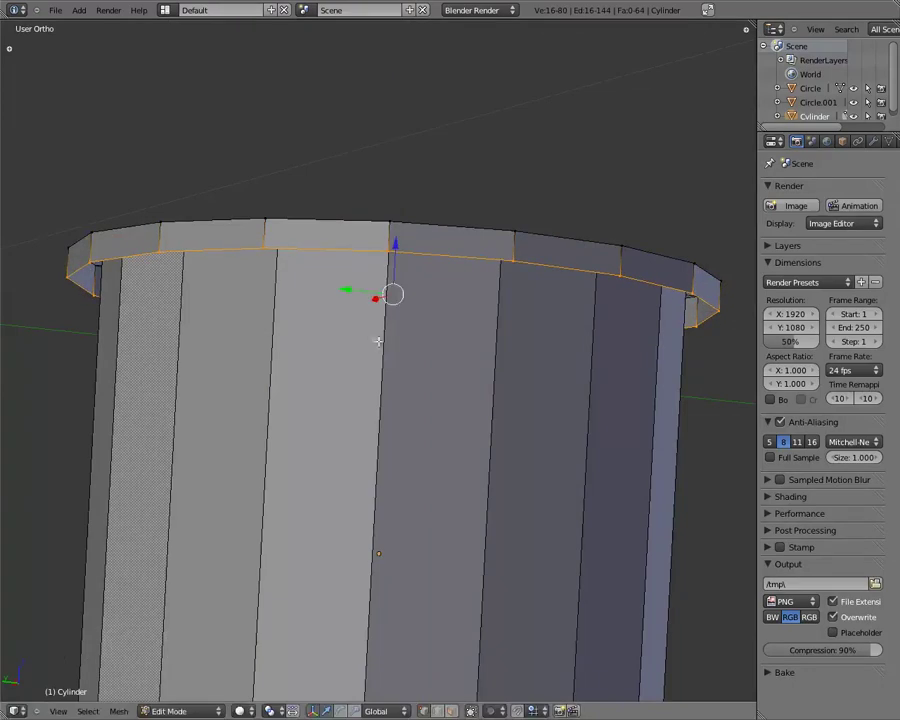
Extrude the lip's lower edge loop, scale it inward to about 0.93 toward the cup wall, and return to Object Mode.
key(e)
right_click(313, 308)
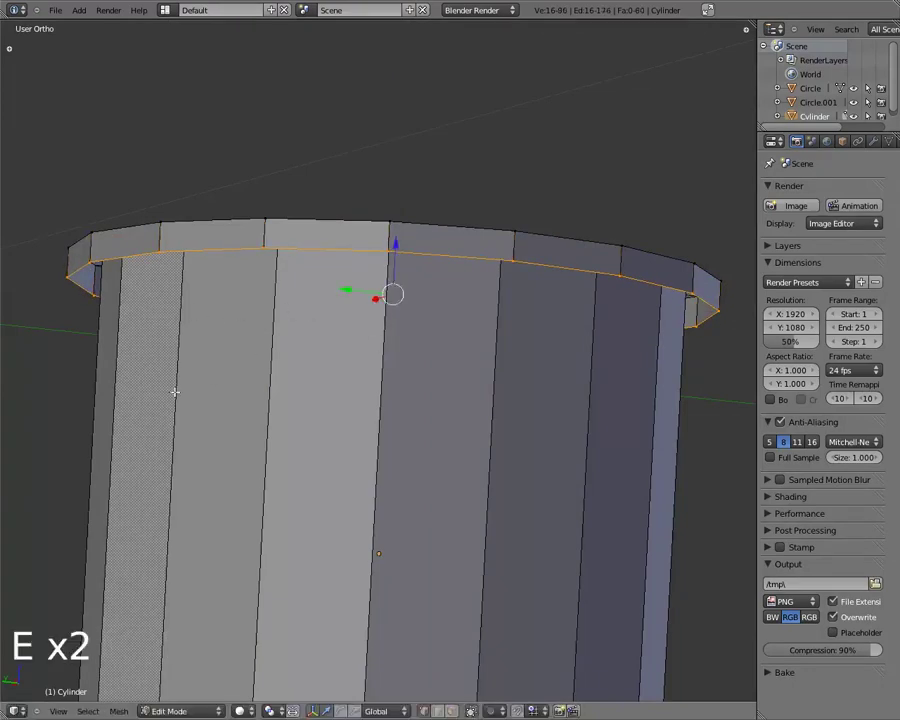
key(s)
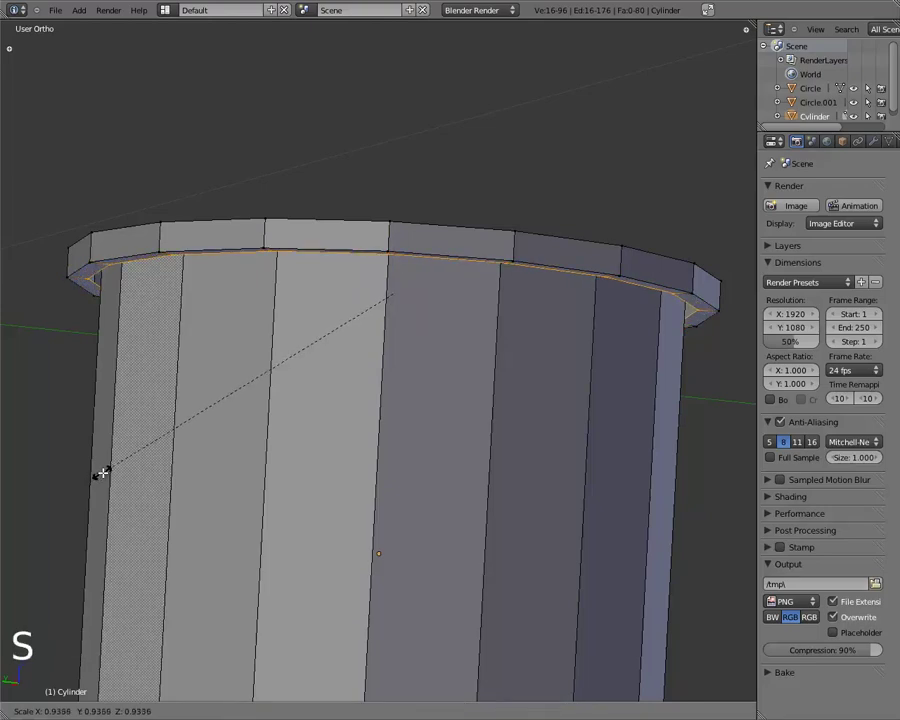
click(102, 472)
middle_drag(91, 293, 216, 180)
scroll(383, 408, up, 5)
middle_drag(386, 489, 267, 265)
scroll(287, 215, down, 9)
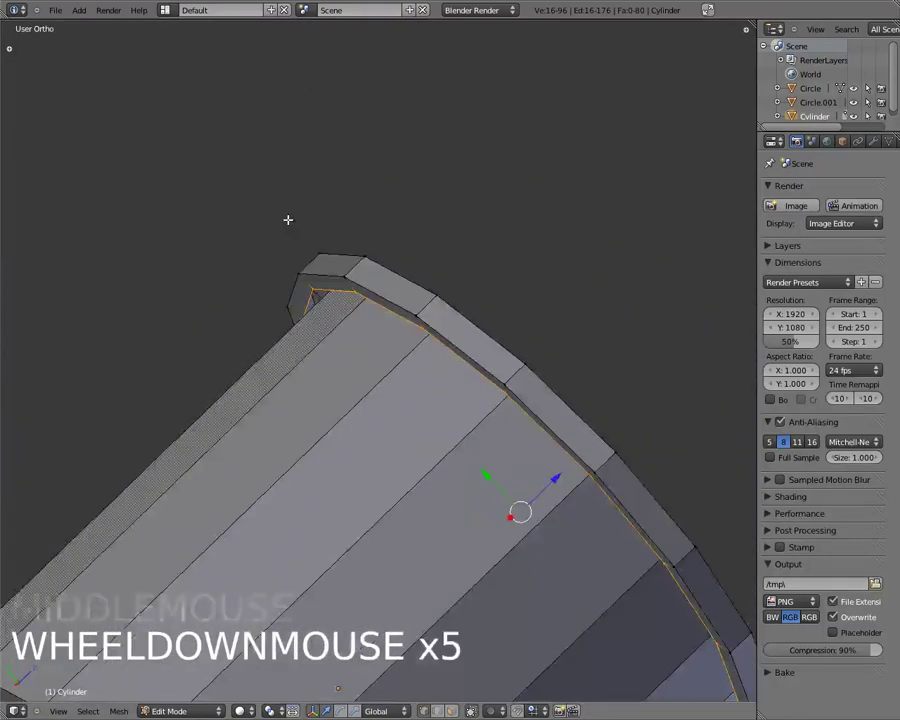
key(Tab)
Show the object tools and apply smooth shading to the cup.
middle_drag(345, 249, 480, 530)
shift+middle_drag(480, 530, 422, 376)
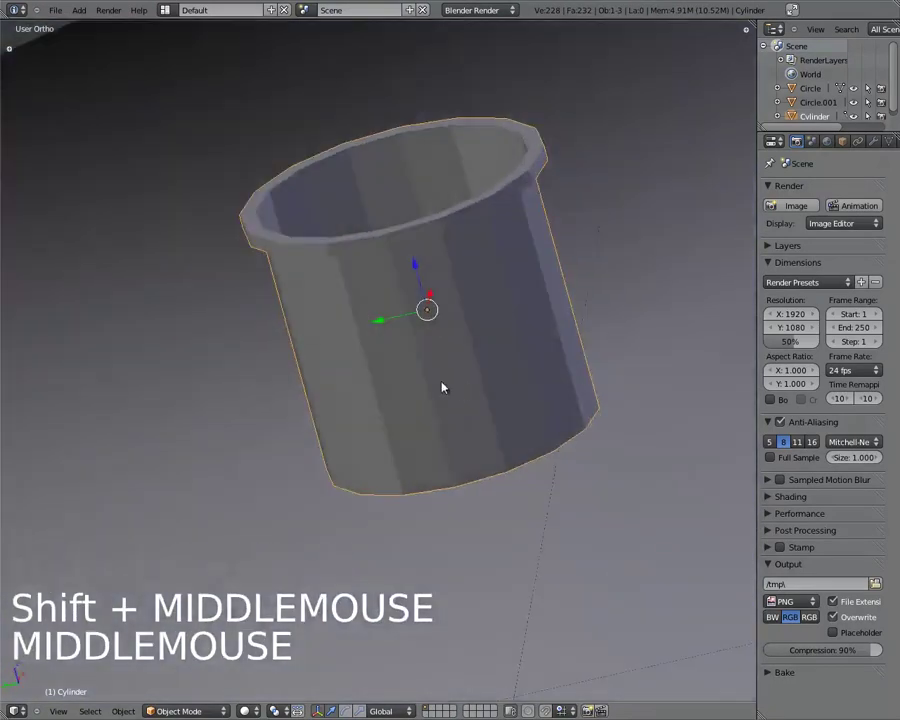
key(t)
middle_drag(357, 356, 480, 371)
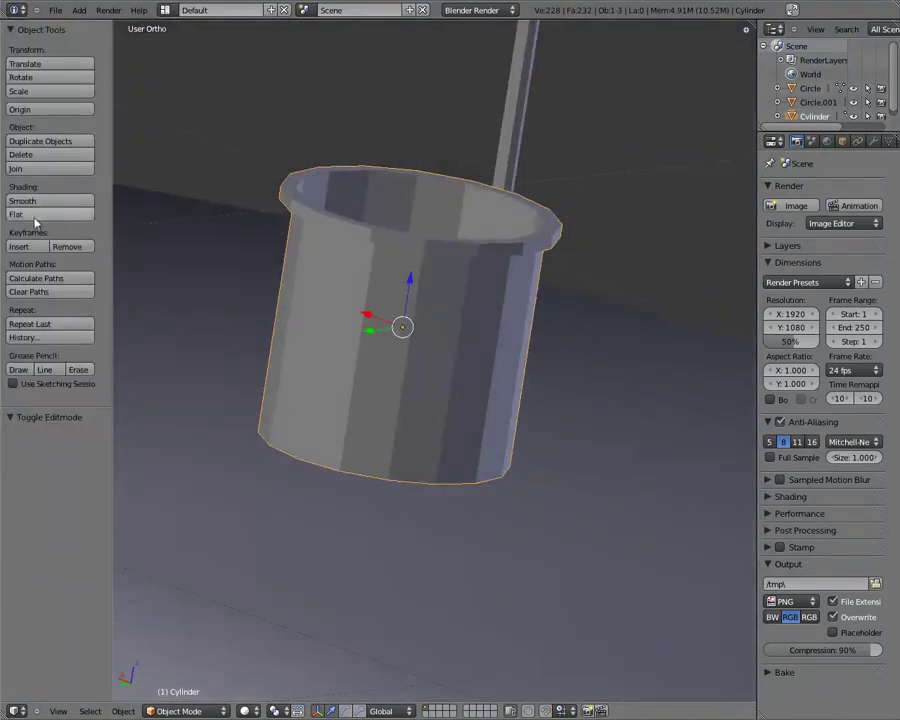
middle_drag(490, 327, 428, 372)
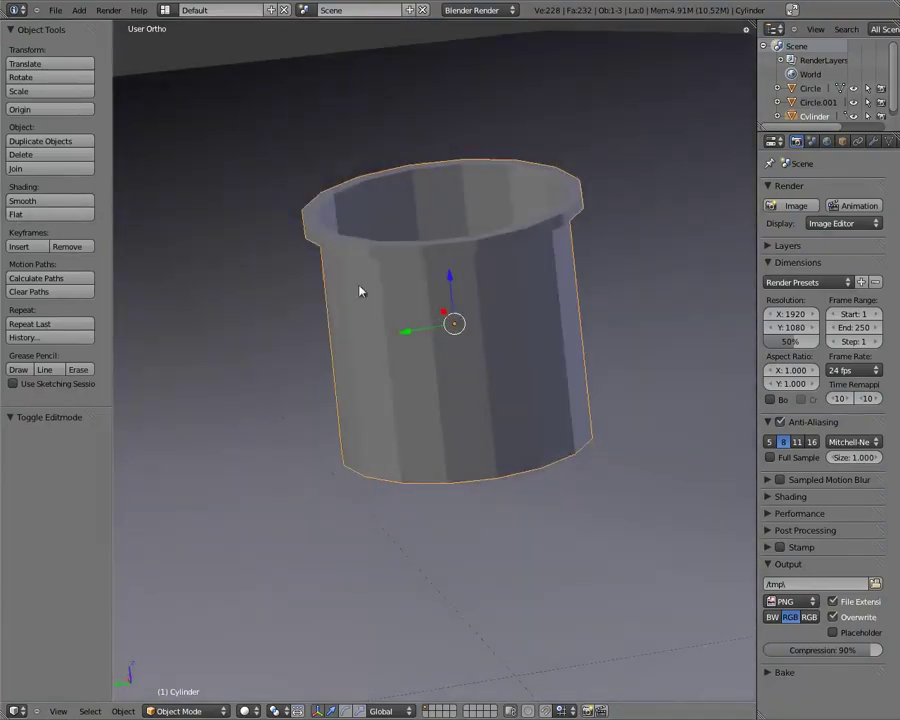
middle_drag(404, 325, 287, 277)
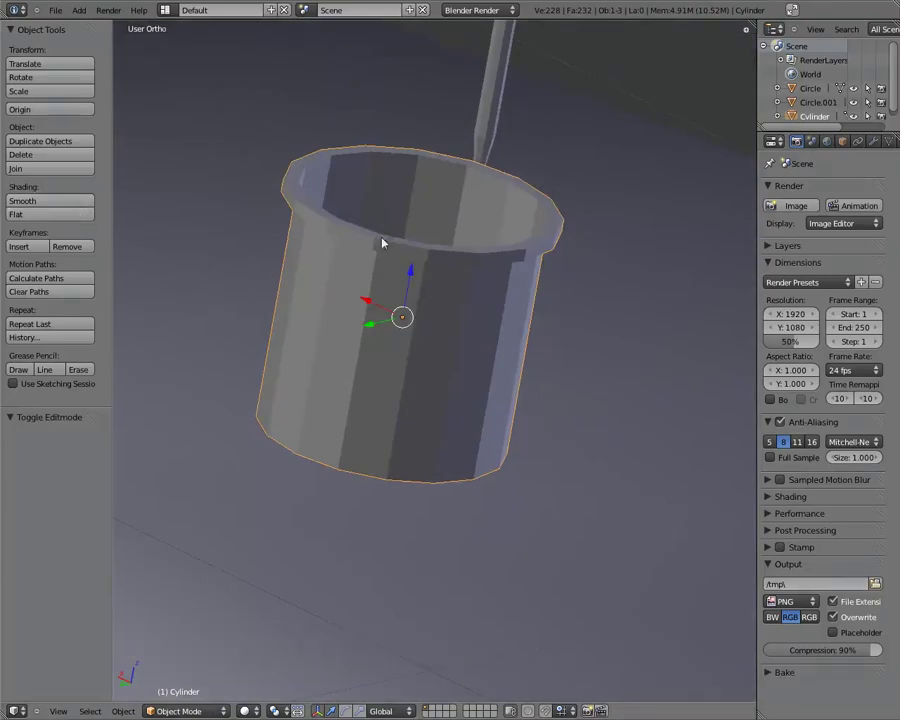
click(67, 204)
Examine the smooth-shaded cup's outer wall, base, rim and interior from several angles.
mouse_move(489, 358)
middle_down()
mouse_move(382, 498)
mouse_move(484, 554)
mouse_move(532, 335)
mouse_move(414, 263)
middle_up()
scroll(498, 400, down, 3)
middle_drag(532, 366, 488, 261)
scroll(492, 300, up, 2)
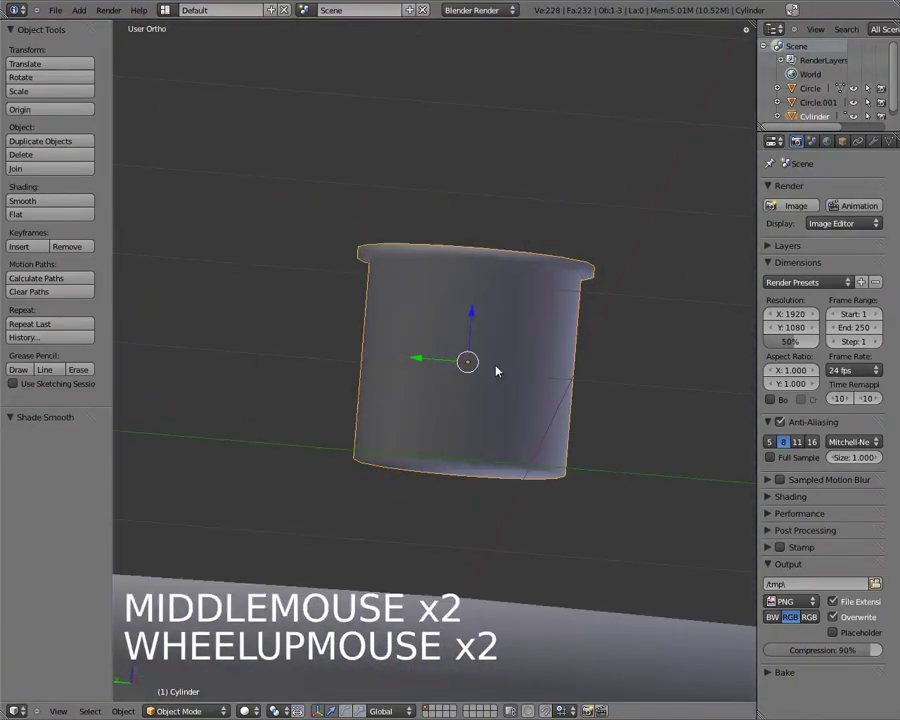
scroll(520, 315, down, 2)
middle_drag(515, 318, 446, 460)
scroll(458, 287, up, 5)
middle_drag(458, 287, 424, 460)
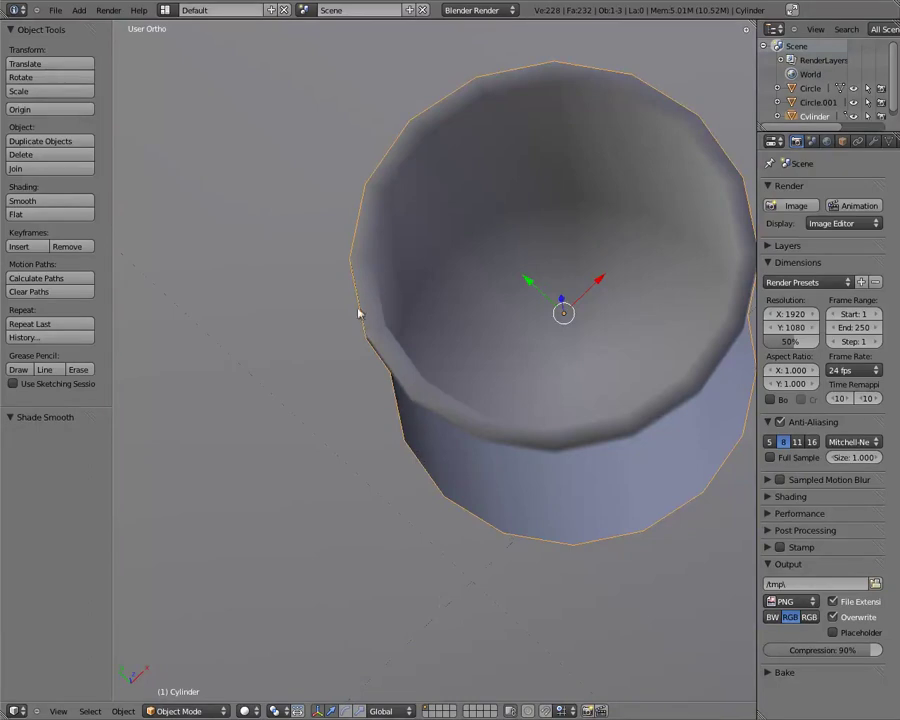
middle_drag(362, 291, 483, 299)
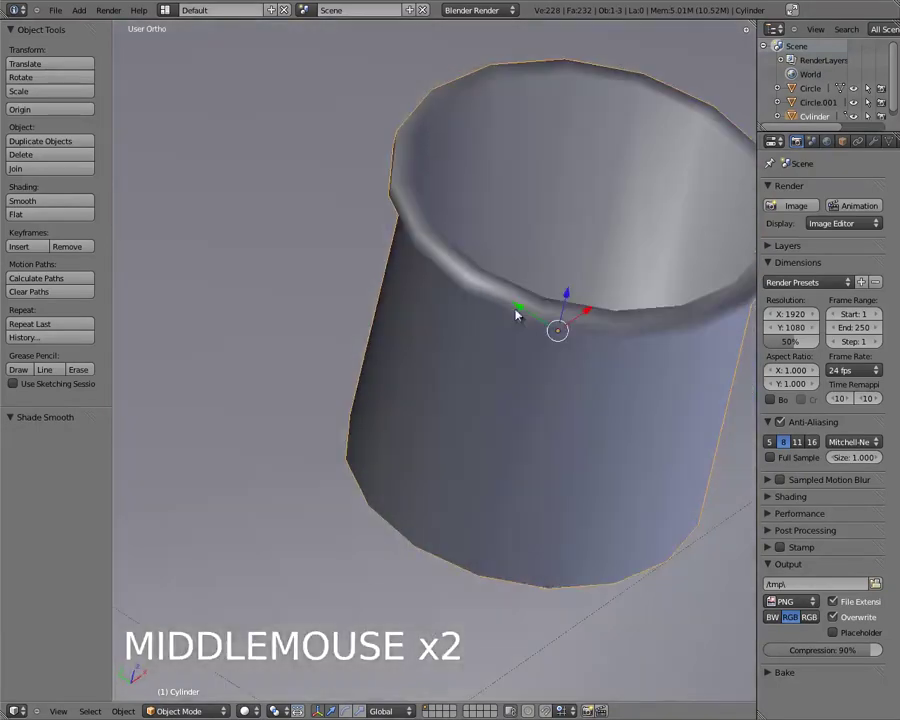
Widen the properties editor, hide the object tools, and add a Subdivision Surface modifier to the cup.
drag(752, 181, 686, 184)
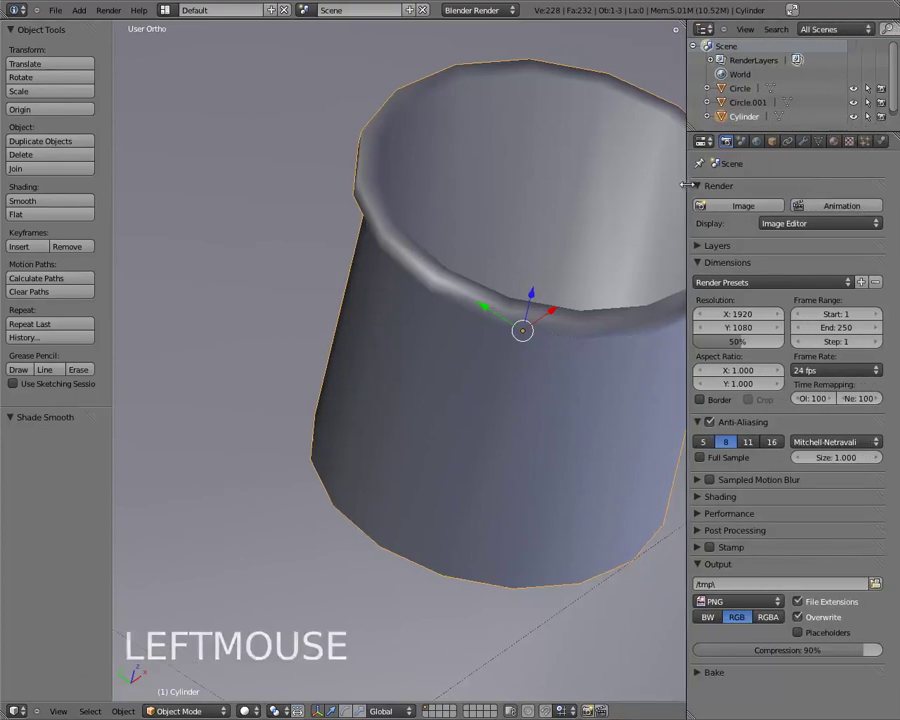
key(t)
key(t)
shift+middle_drag(639, 217, 498, 295)
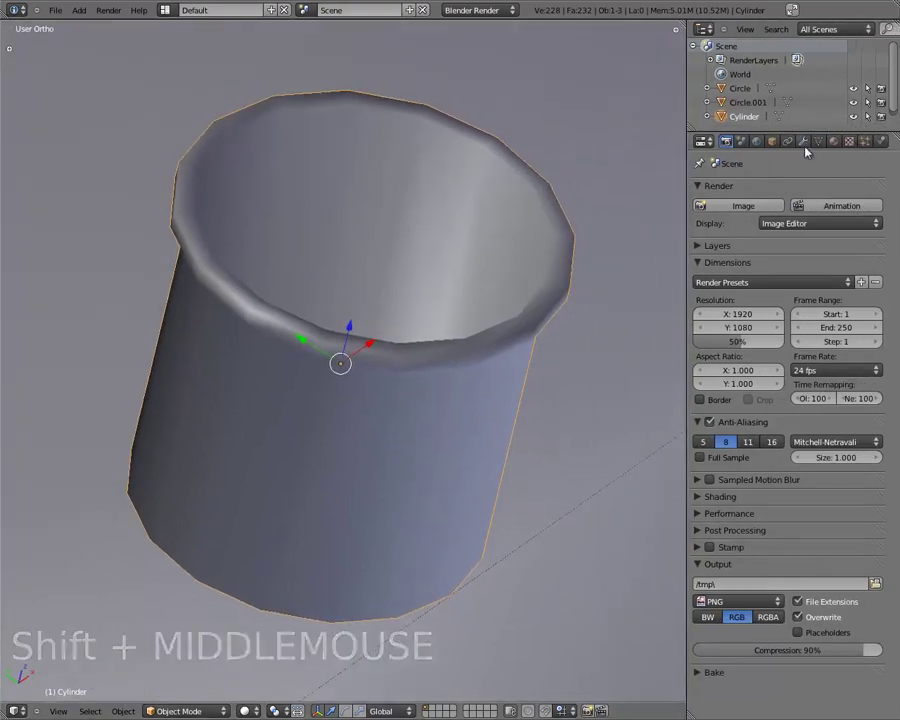
scroll(313, 372, down, 8)
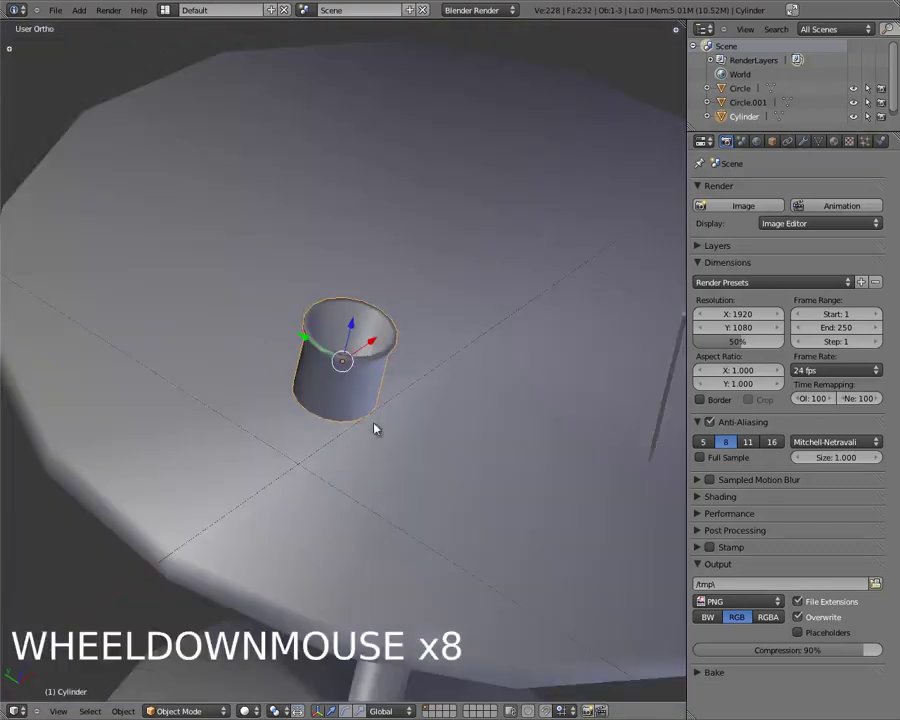
scroll(374, 426, up, 3)
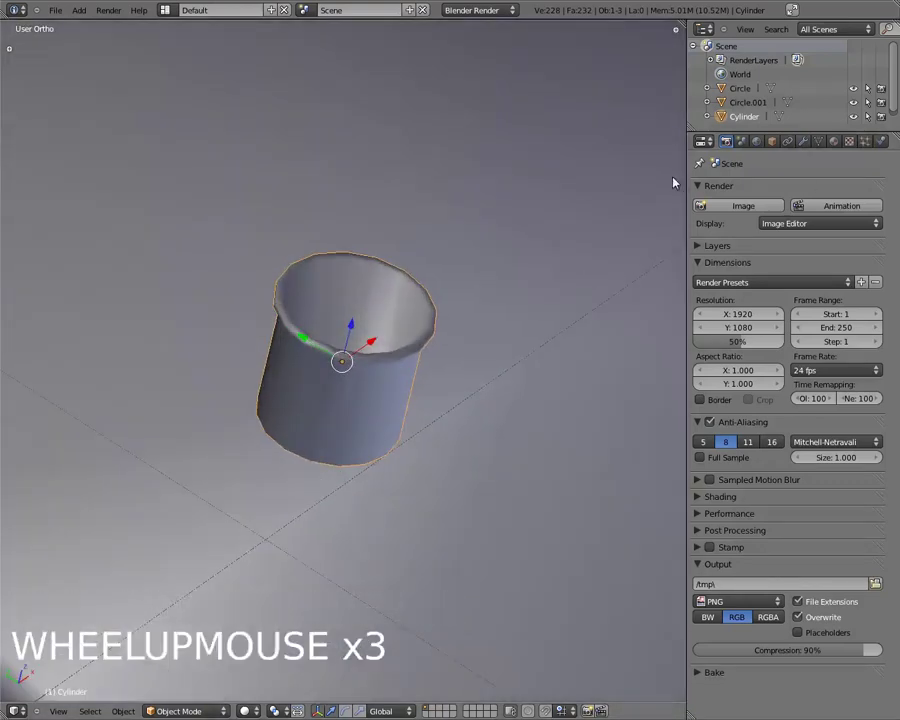
click(804, 143)
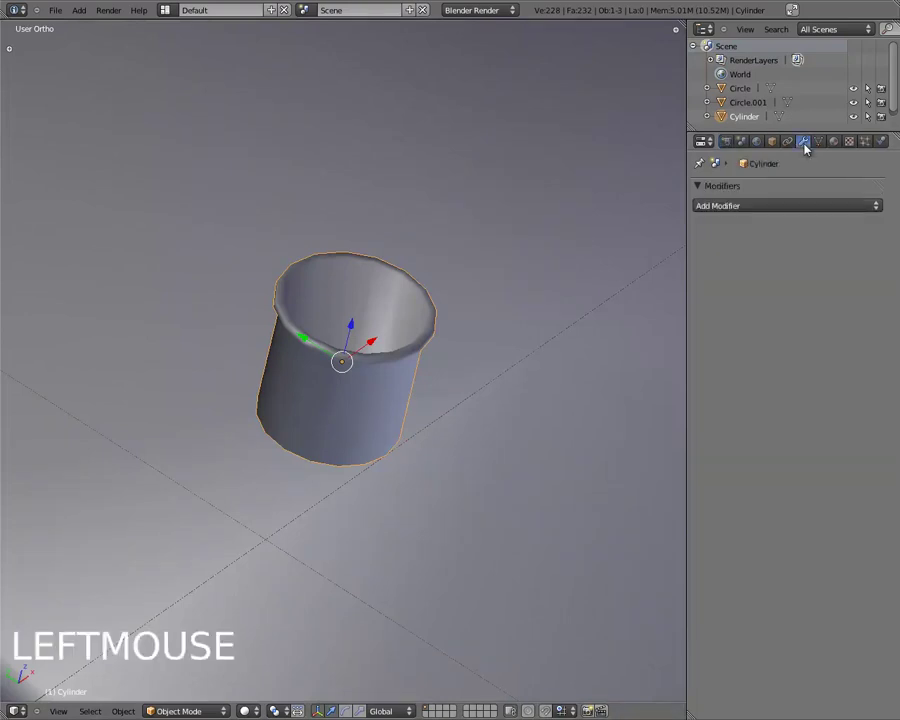
click(757, 208)
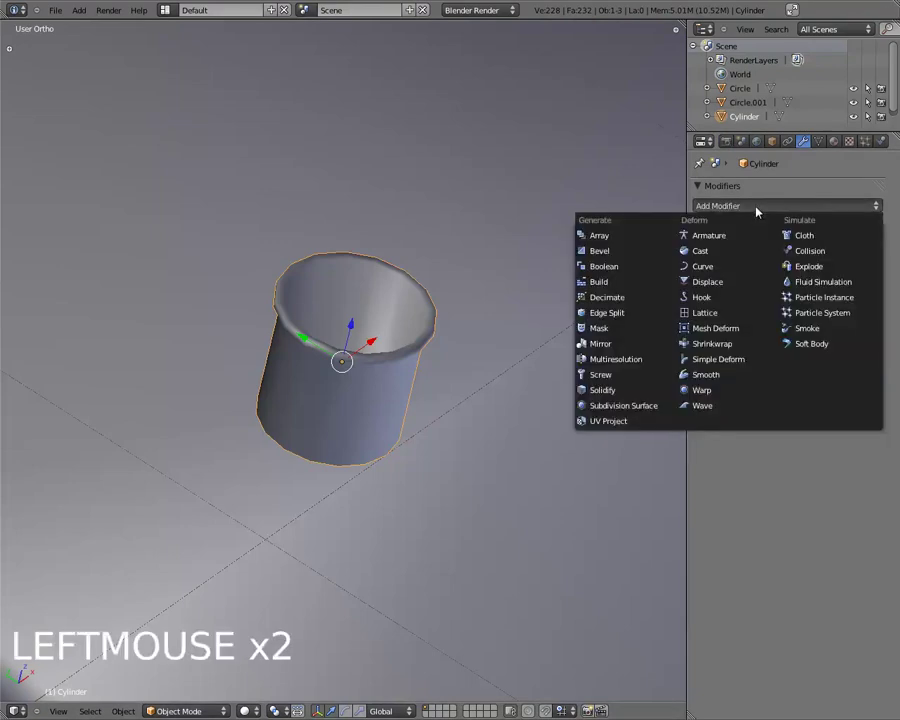
click(656, 411)
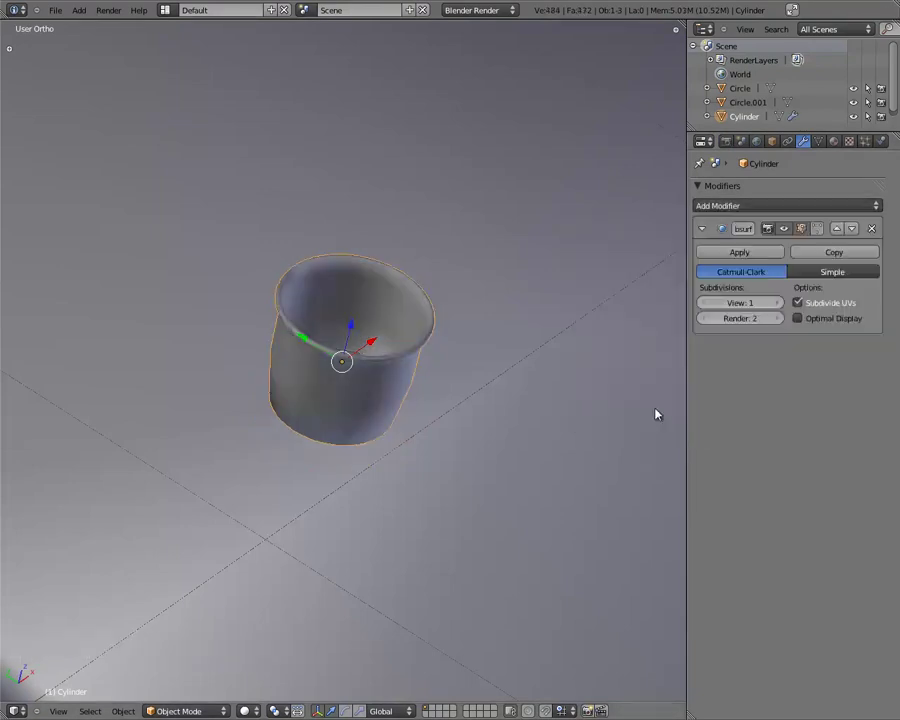
Examine how the subdivided cup's wall and base are shaped, comparing the surface with its mesh cage.
scroll(615, 395, down, 1)
middle_drag(613, 378, 508, 281)
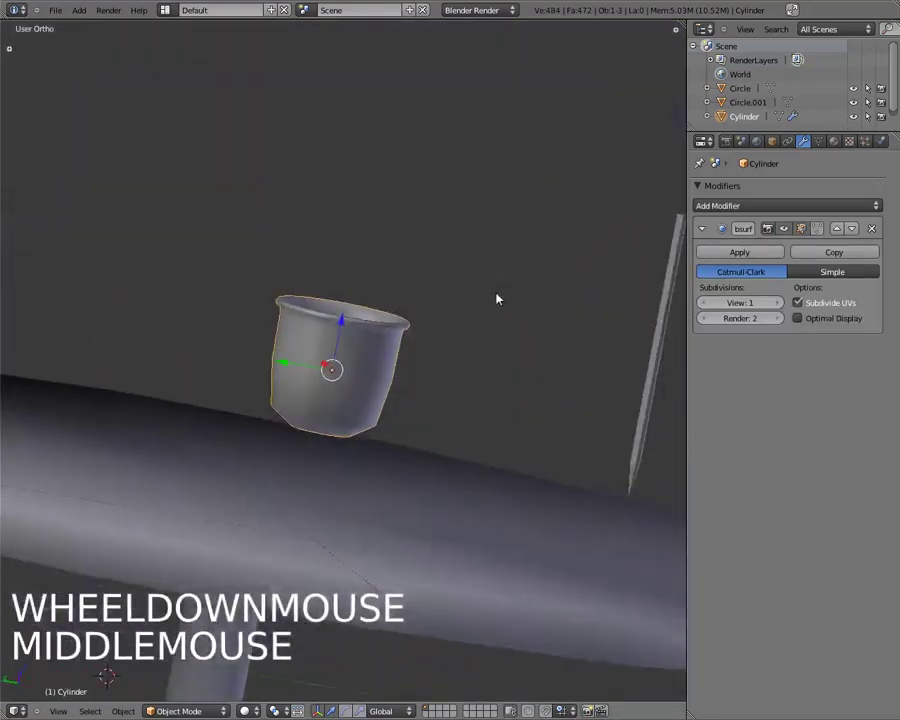
scroll(464, 380, up, 3)
middle_drag(464, 380, 588, 380)
scroll(486, 368, up, 3)
middle_drag(486, 368, 424, 354)
middle_drag(505, 221, 468, 286)
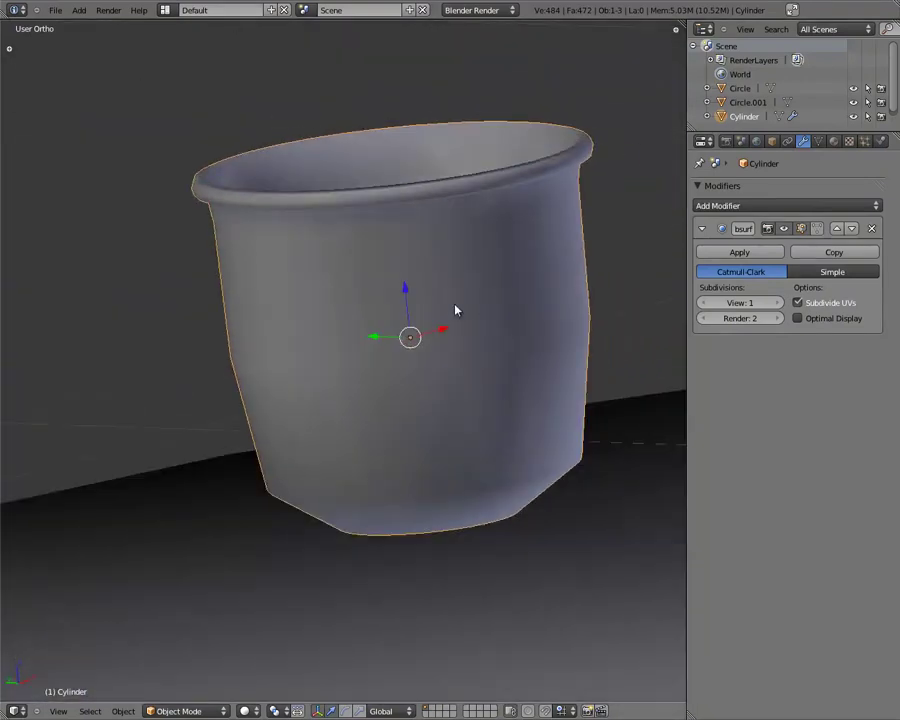
key(Tab)
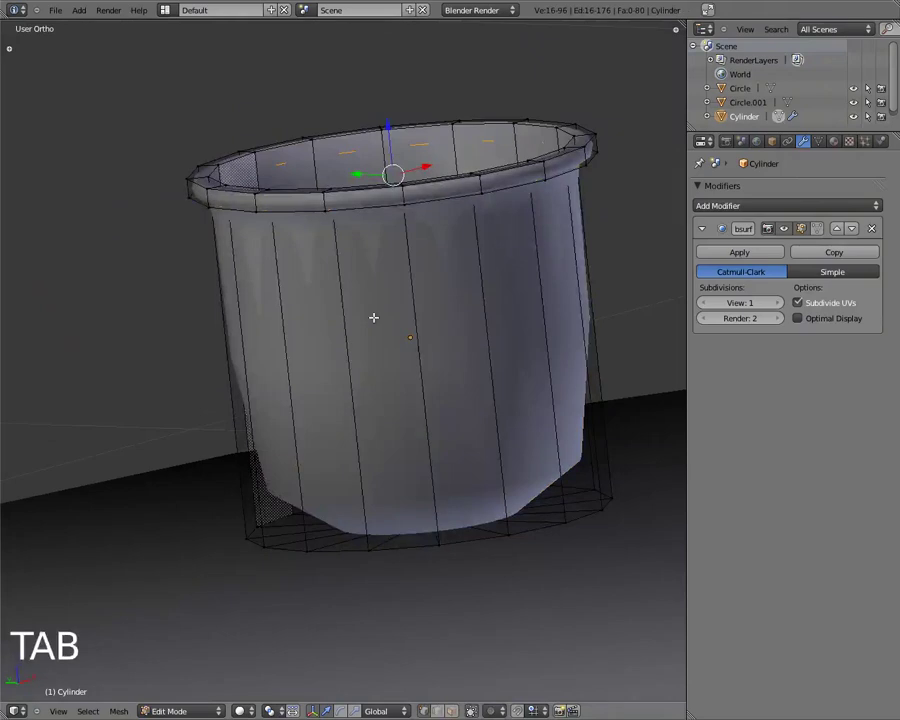
key(Tab)
middle_drag(370, 331, 316, 485)
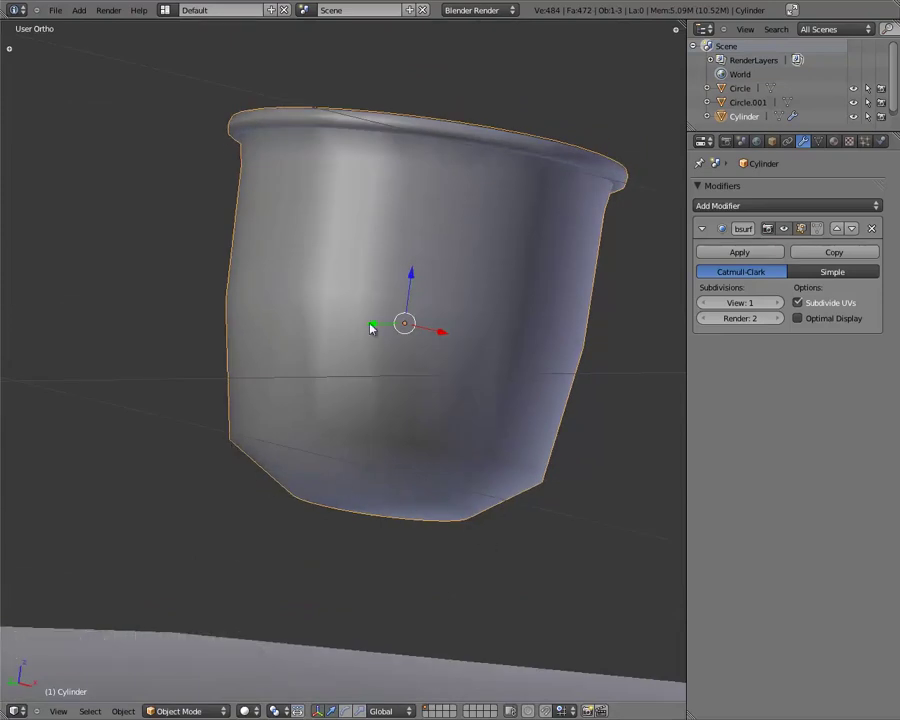
Add a horizontal loop cut around the cup's outer wall and slide it down close to the base edge.
key(Tab)
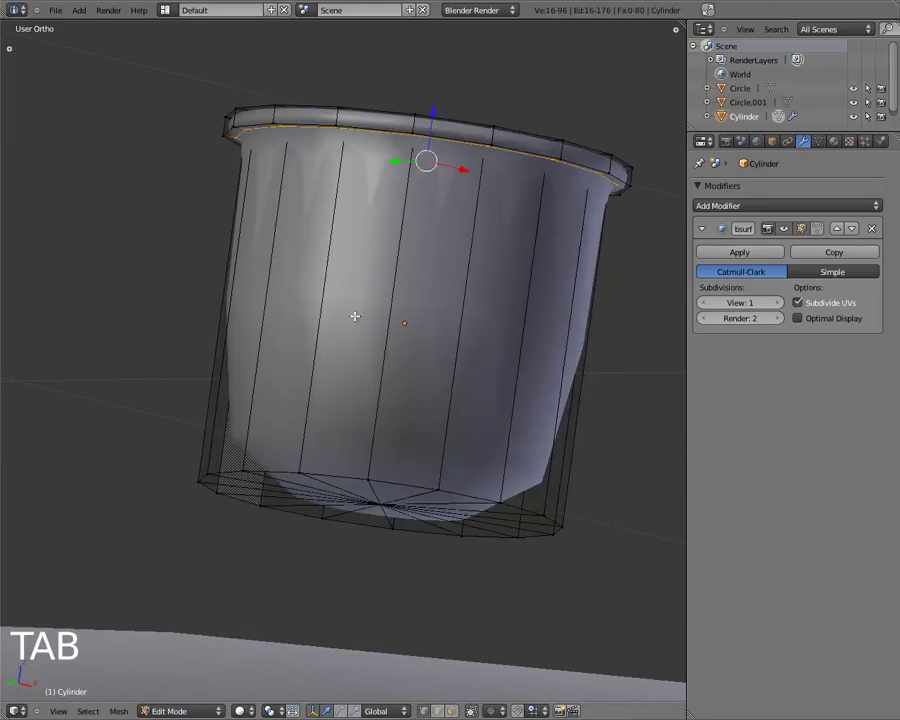
key(a)
key(a)
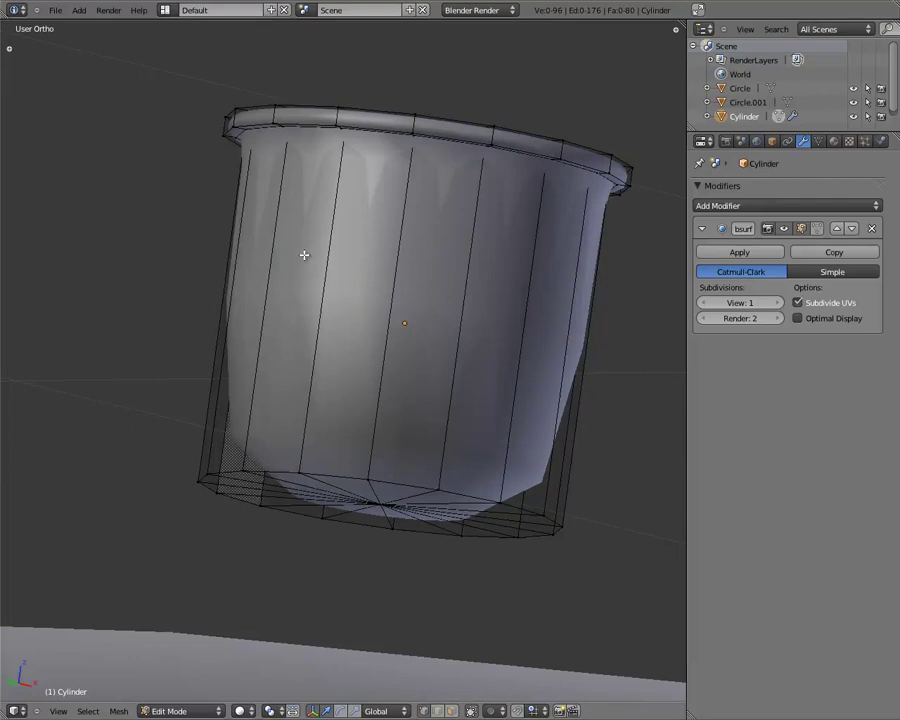
key(ctrl+r)
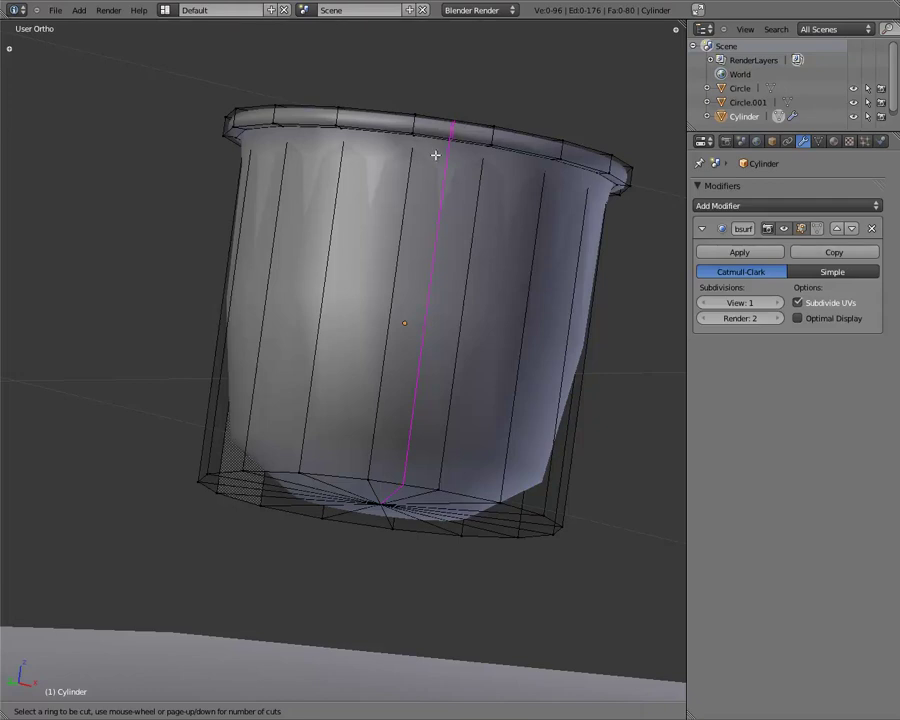
click(384, 305)
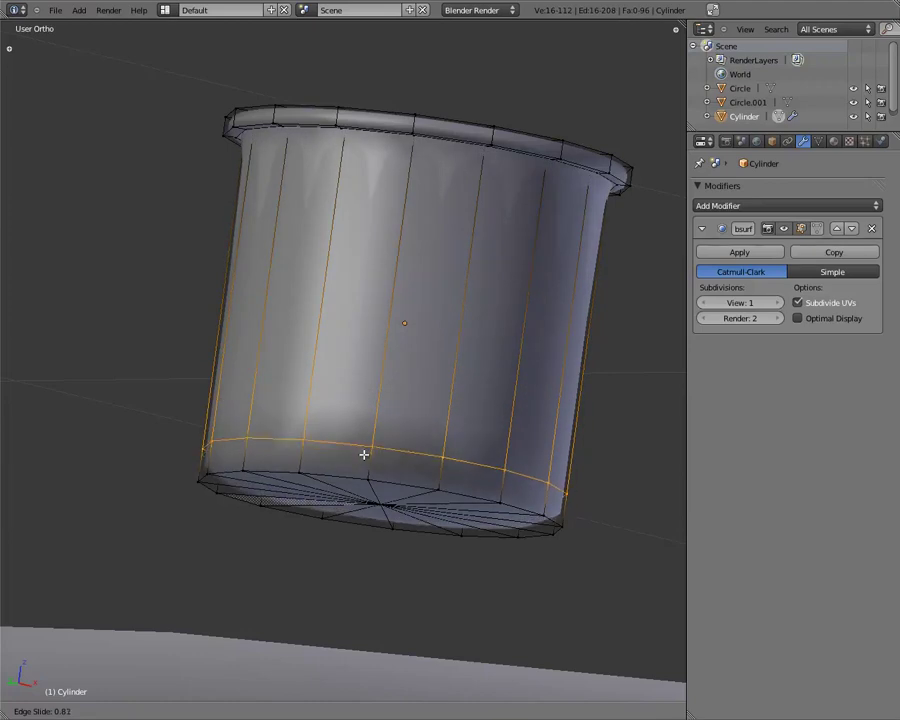
click(361, 476)
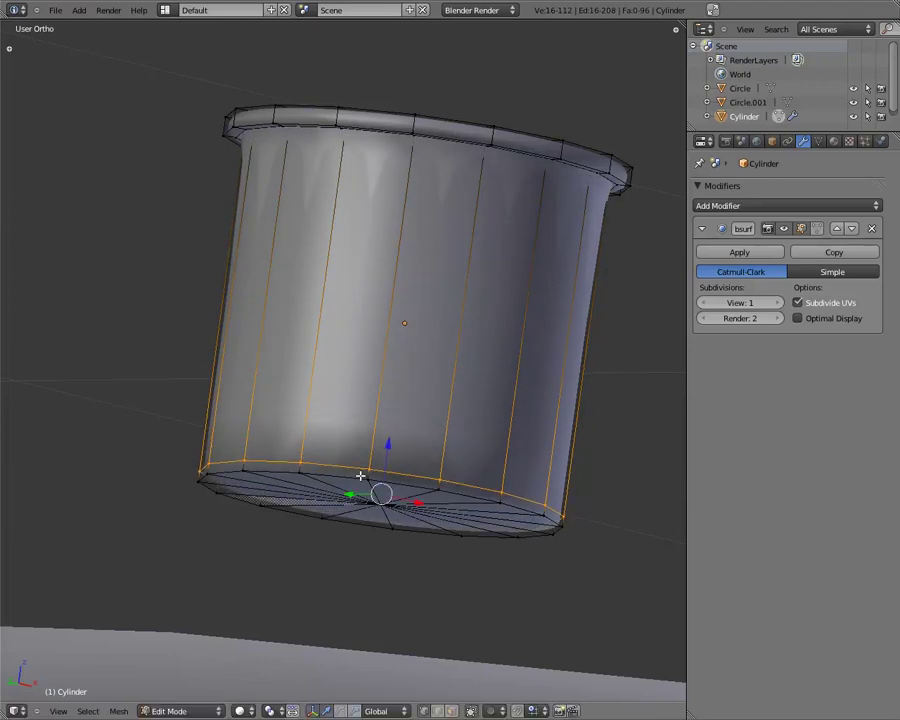
middle_drag(366, 466, 408, 353)
key(Tab)
scroll(328, 416, up, 2)
scroll(340, 420, down, 13)
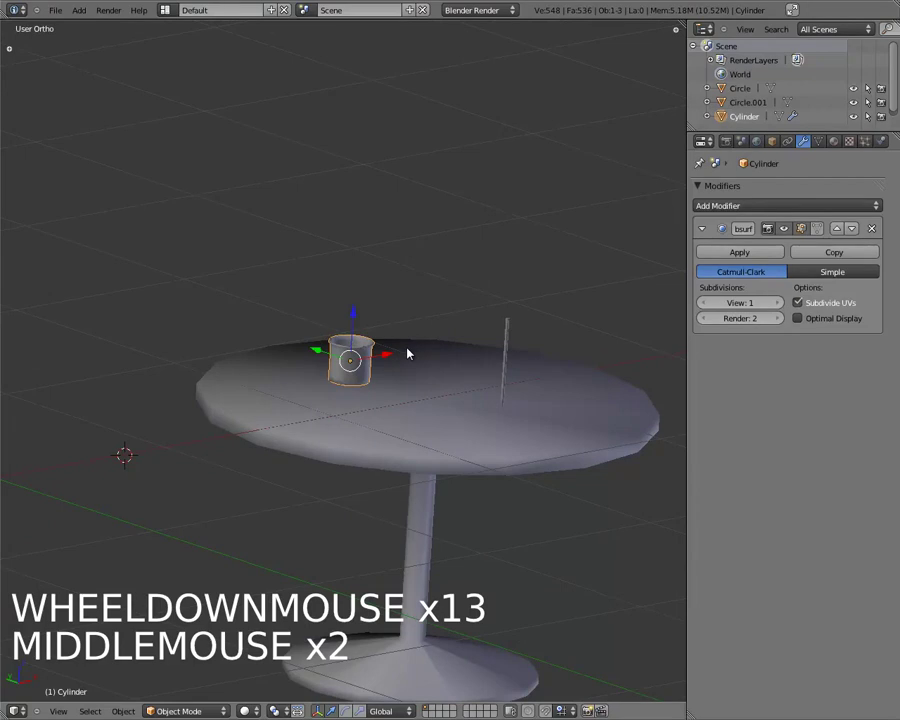
In wireframe front view, move the cup so its base rests on the tabletop above the pedestal column.
key(KP_1)
scroll(405, 390, up, 3)
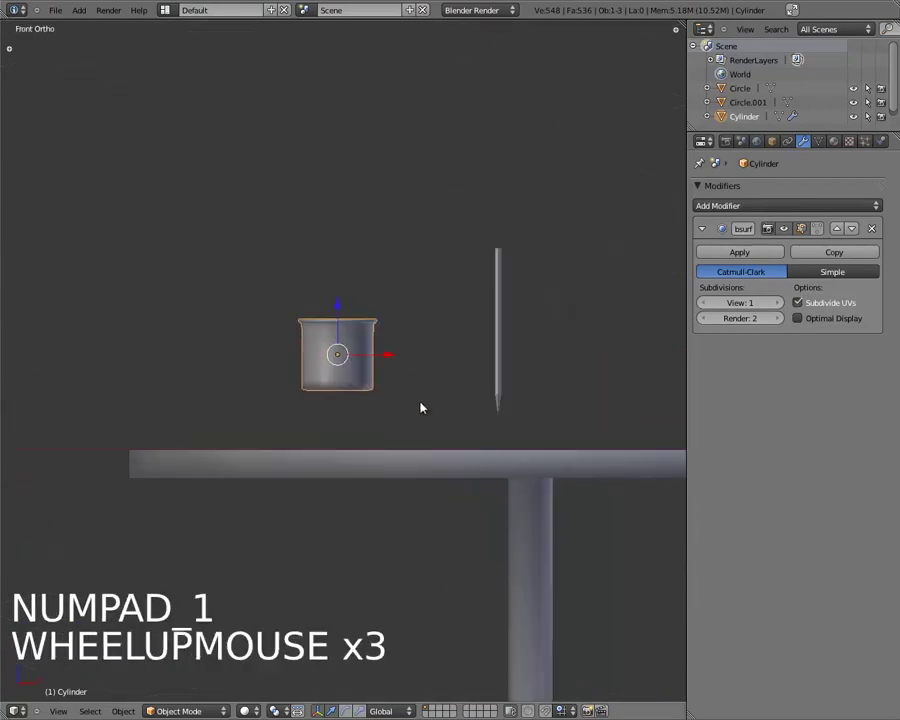
shift+middle_drag(492, 364, 450, 309)
key(z)
key(g)
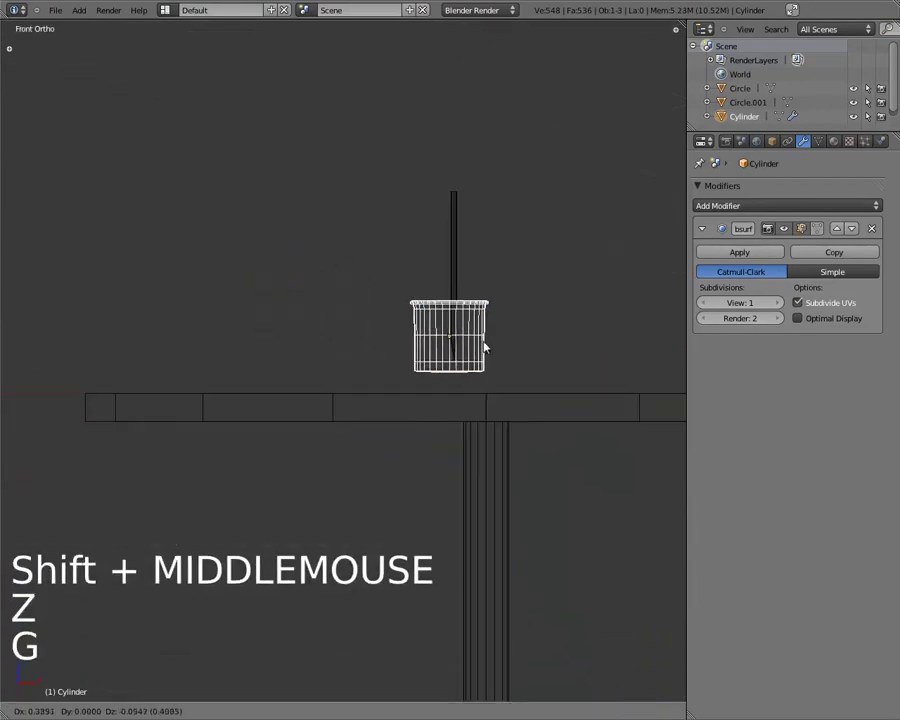
click(540, 366)
Move the upright pencil away from the cup until its tip touches the tabletop in the front view.
right_click(458, 288)
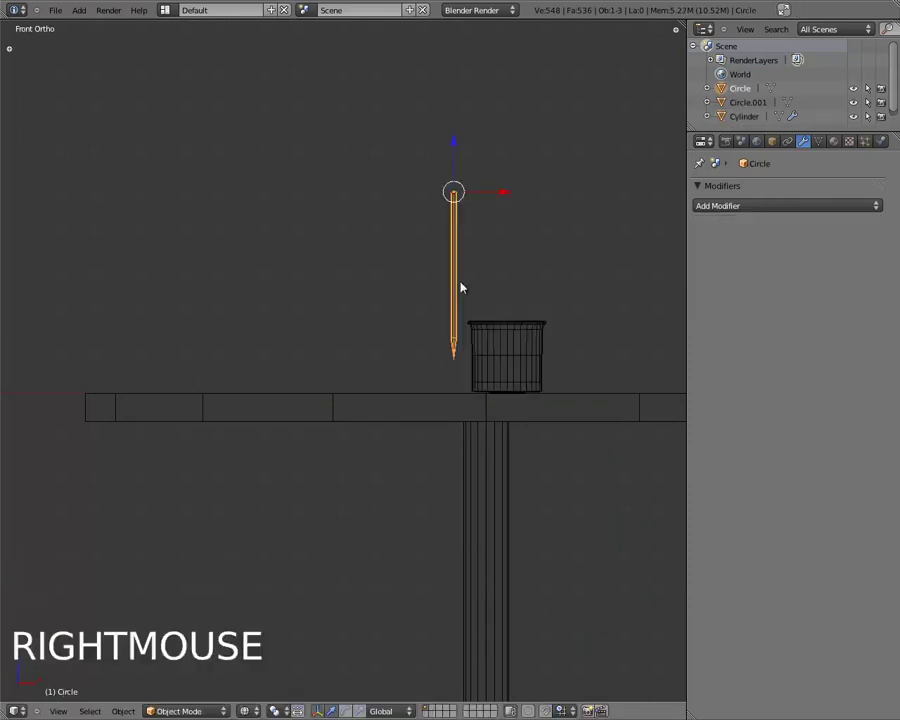
key(g)
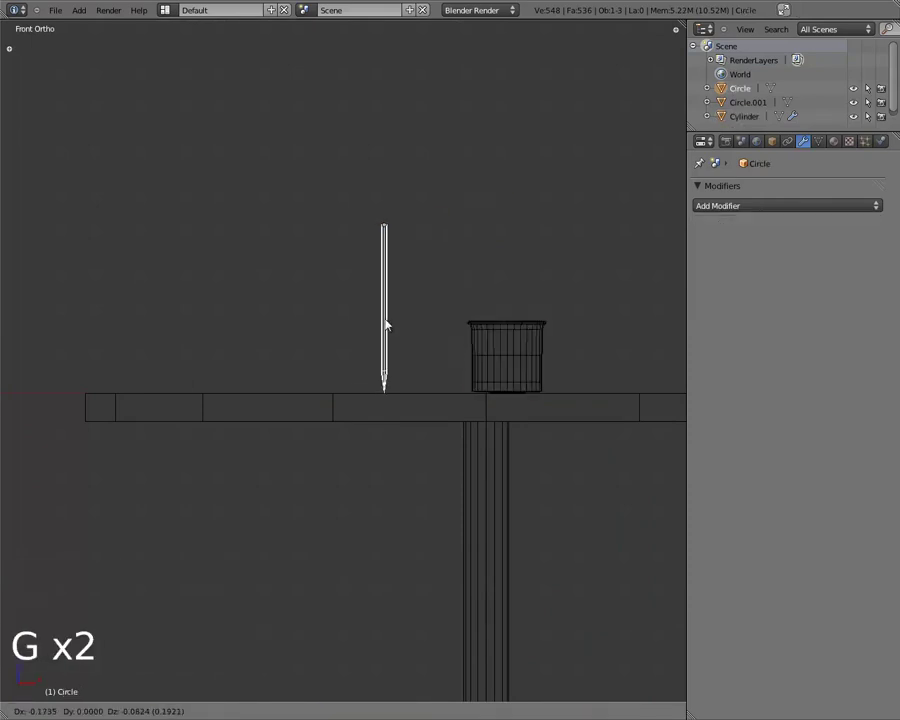
click(386, 324)
mouse_move(448, 321)
shift+middle_down()
mouse_move(424, 335)
mouse_move(449, 352)
shift+middle_up()
scroll(449, 352, up, 3)
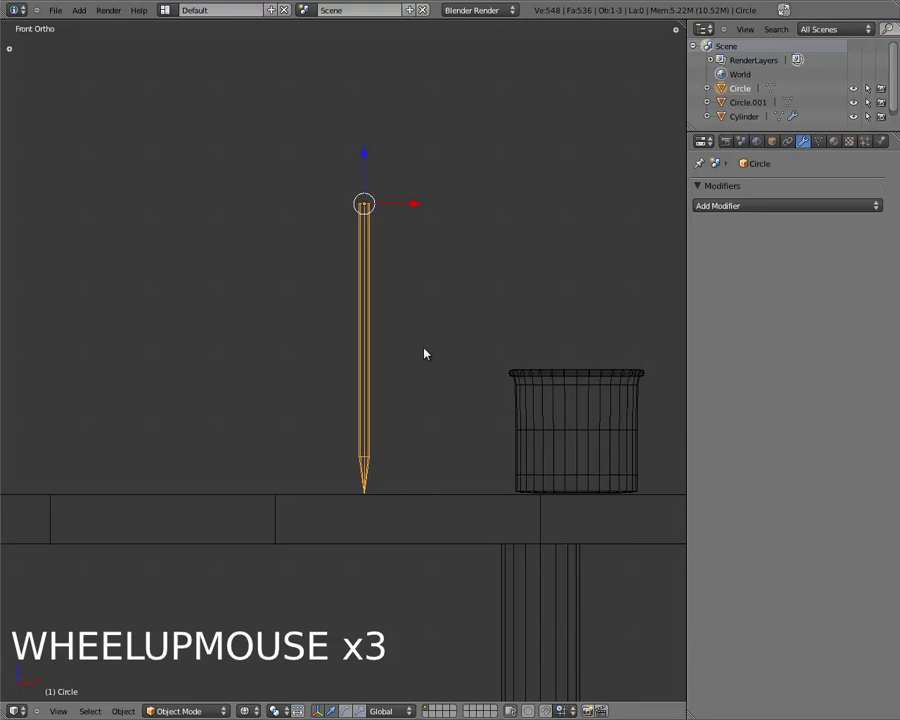
Rotate the pencil to horizontal with its tip facing away from the cup, and lower it to the tabletop.
key(r)
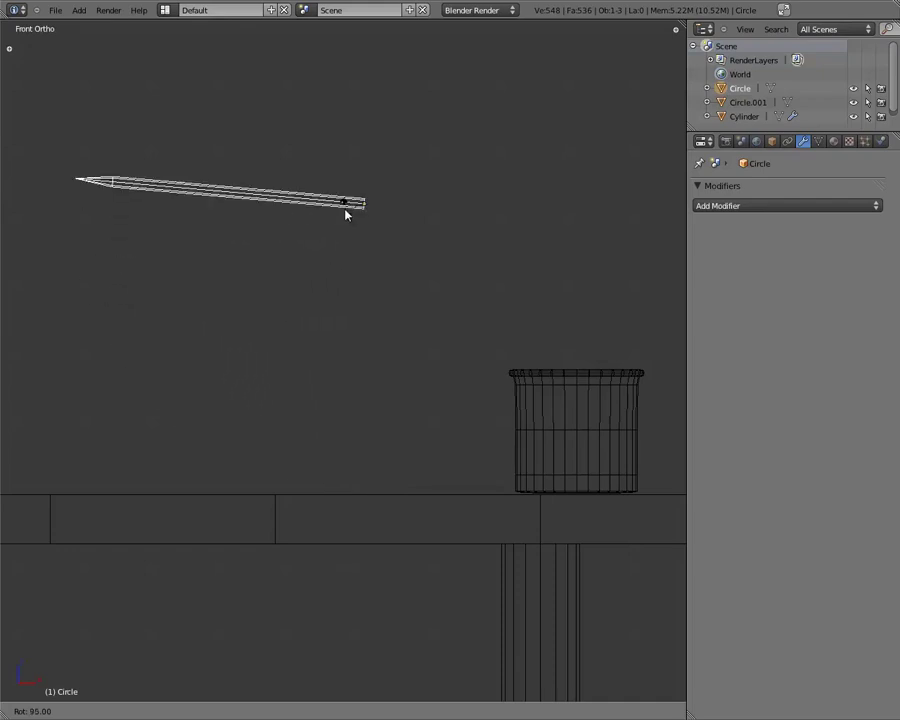
click(342, 217)
drag(364, 154, 374, 440)
In the right side view, rotate the pencil about its length so that one flat side faces the tabletop.
shift+middle_drag(187, 501, 415, 346)
key(KP_3)
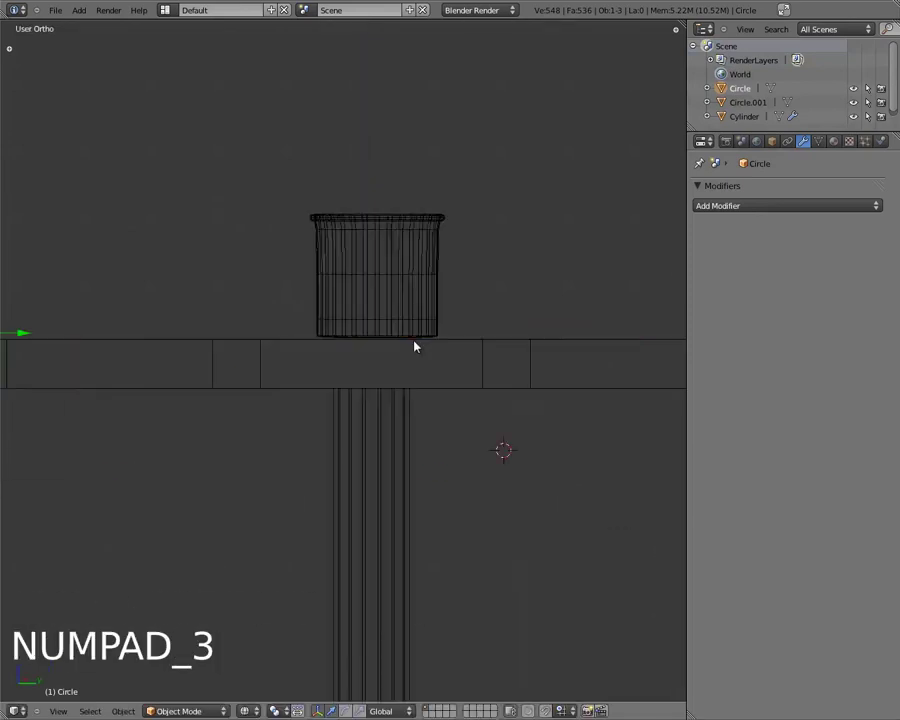
scroll(203, 290, down, 4)
shift+middle_drag(203, 290, 430, 257)
scroll(498, 313, up, 5)
shift+middle_drag(498, 313, 474, 347)
shift+middle_drag(535, 285, 420, 372)
scroll(478, 420, up, 6)
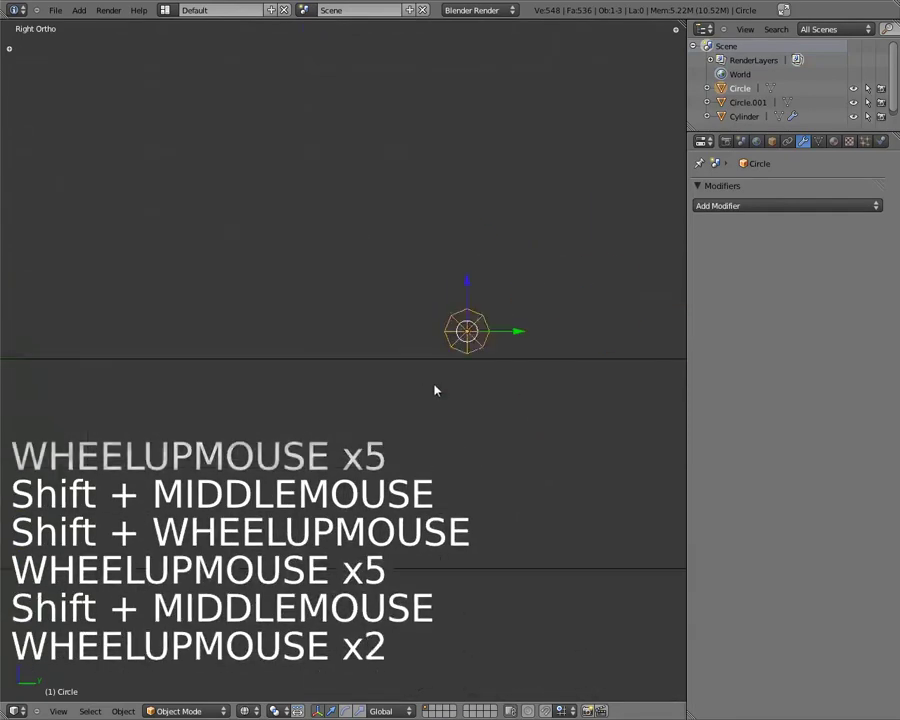
scroll(340, 396, up, 5)
shift+middle_drag(478, 420, 387, 320)
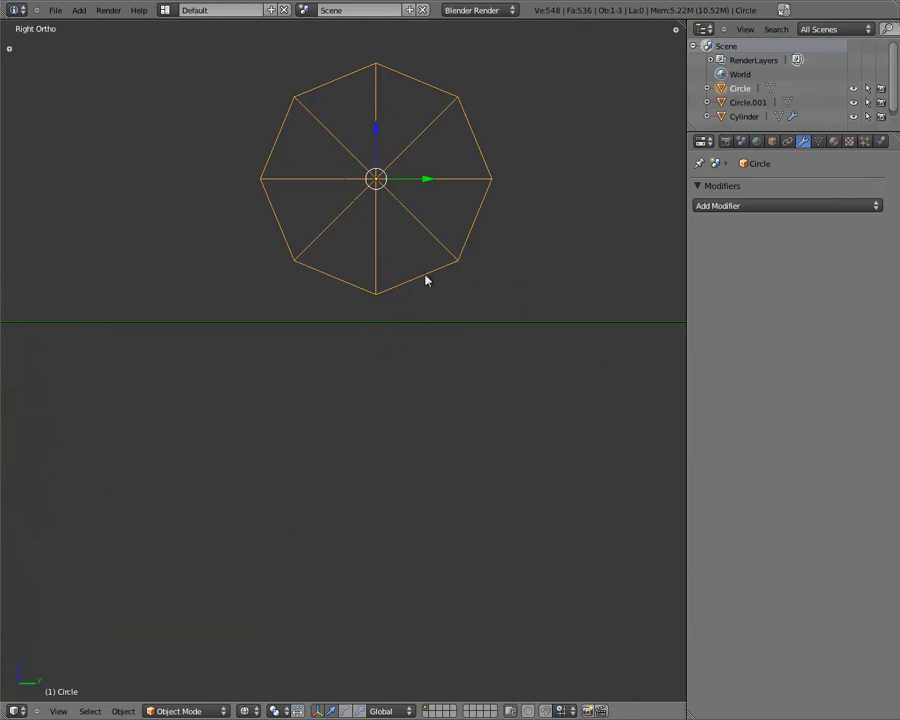
key(r)
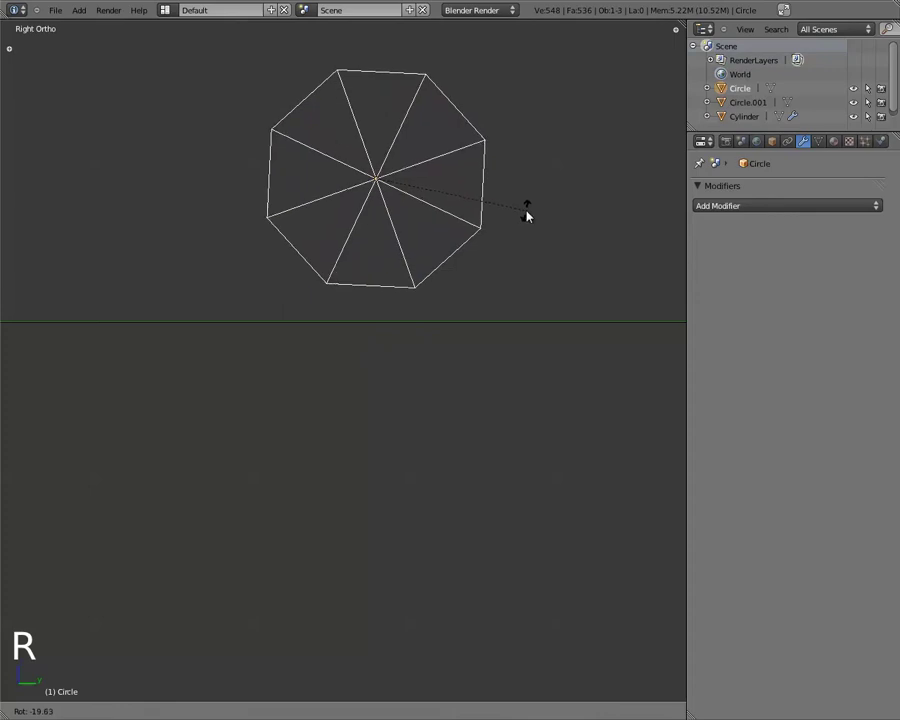
click(525, 207)
Lower the pencil until its flat side rests on the tabletop, then restore solid shading and look from the top.
key(g)
click(522, 245)
scroll(518, 247, down, 4)
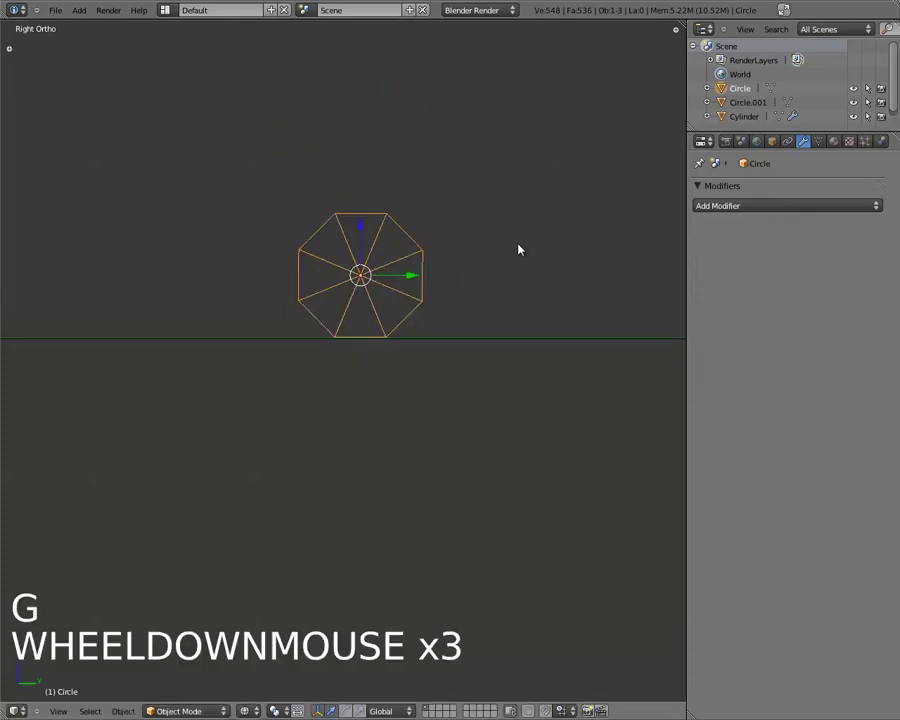
key(z)
scroll(352, 285, down, 7)
middle_drag(364, 294, 505, 405)
scroll(526, 386, down, 9)
scroll(505, 405, down, 3)
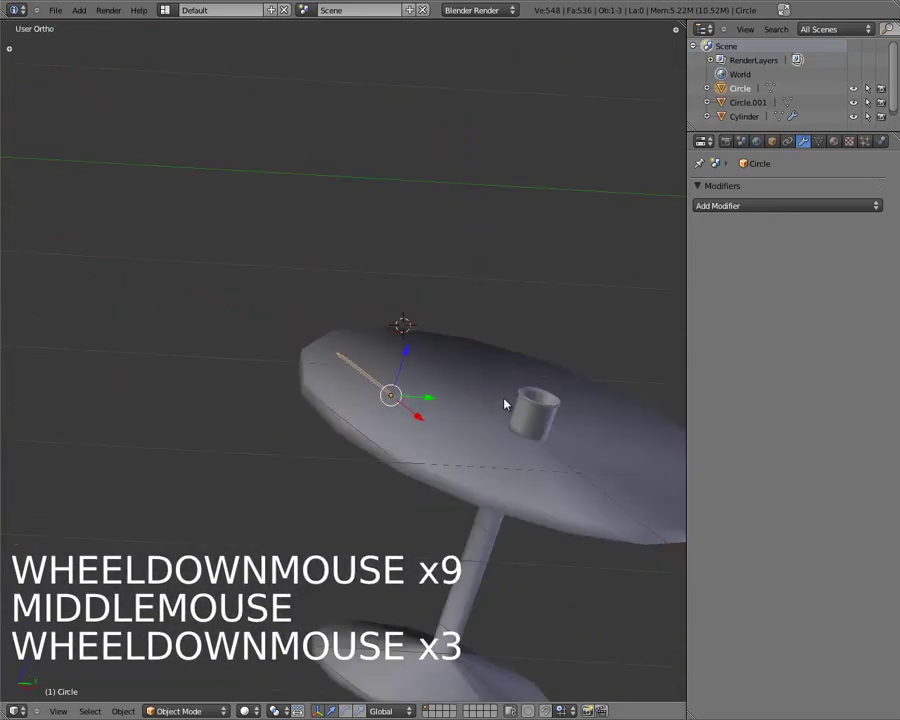
key(KP_7)
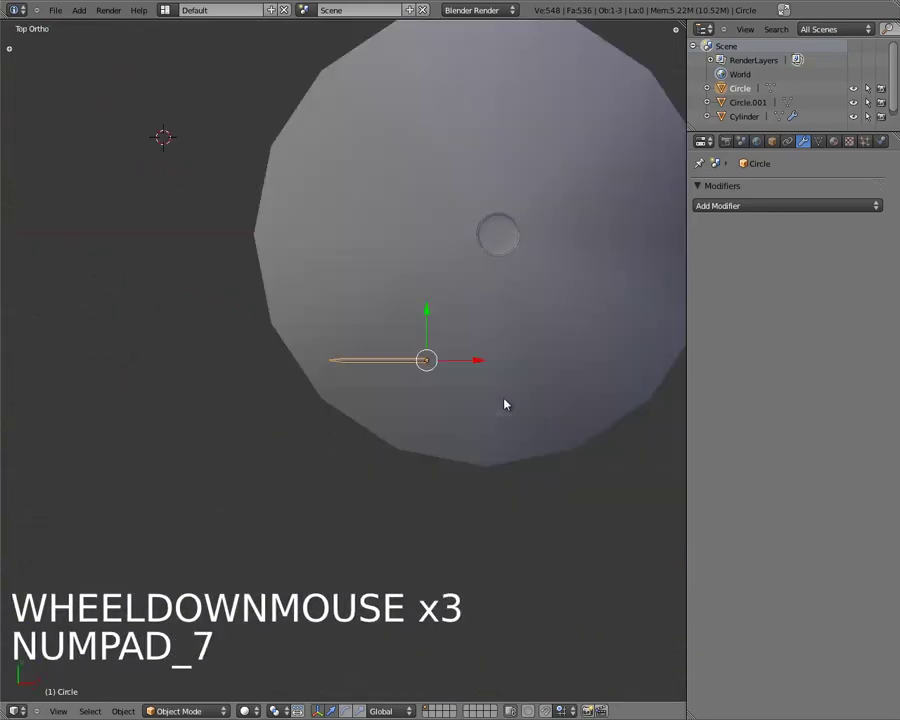
key(shift+d)
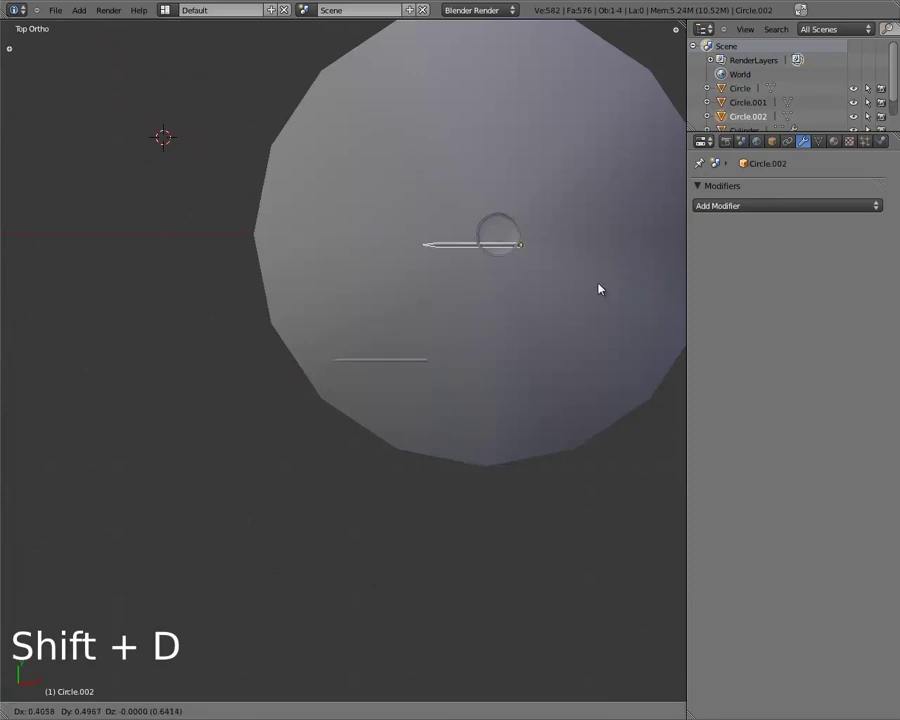
right_click(598, 289)
key(ctrl+z)
key(a)
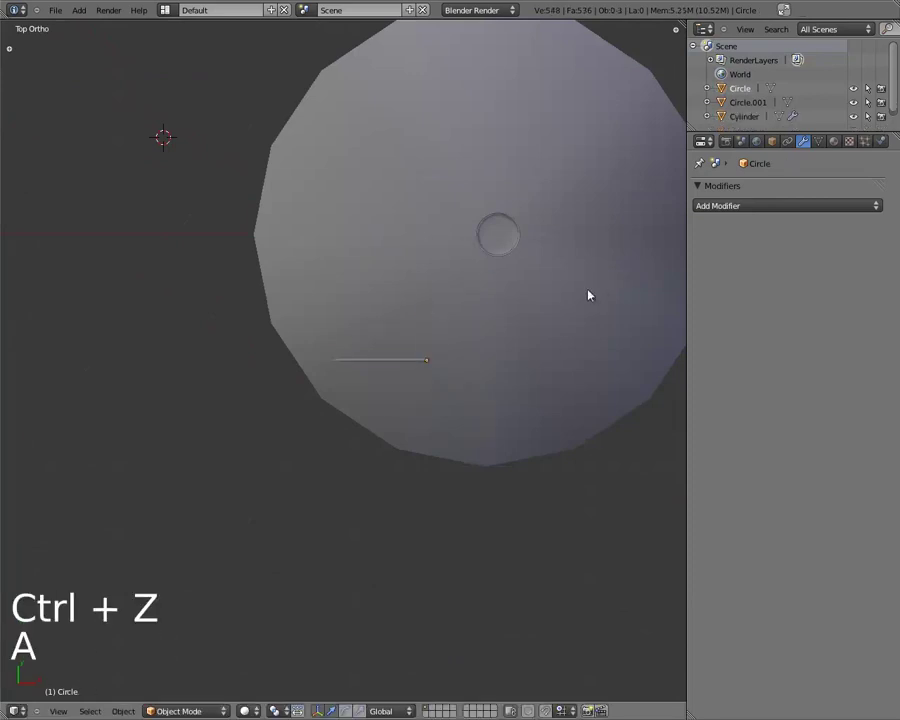
Duplicate the pencil and place the copy parallel to the original, nearer to the cup, in the top view.
right_click(397, 366)
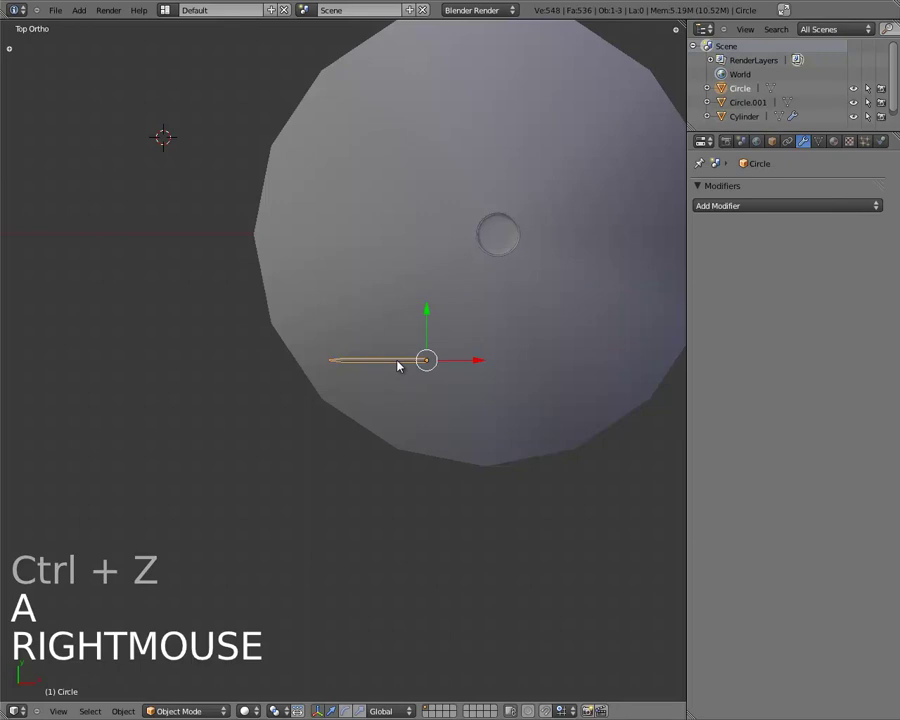
key(shift+d)
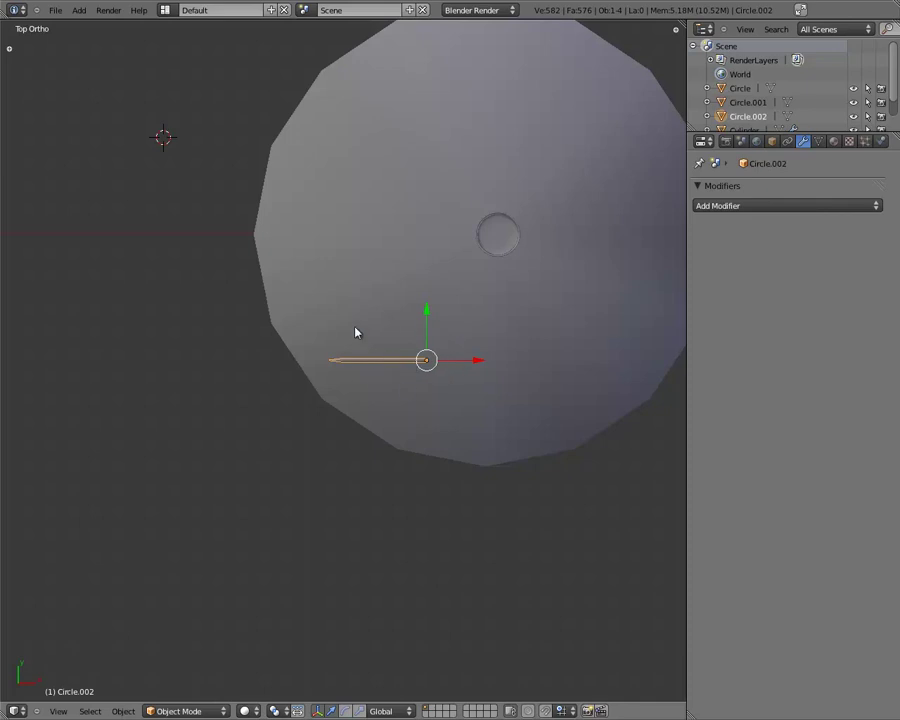
key(g)
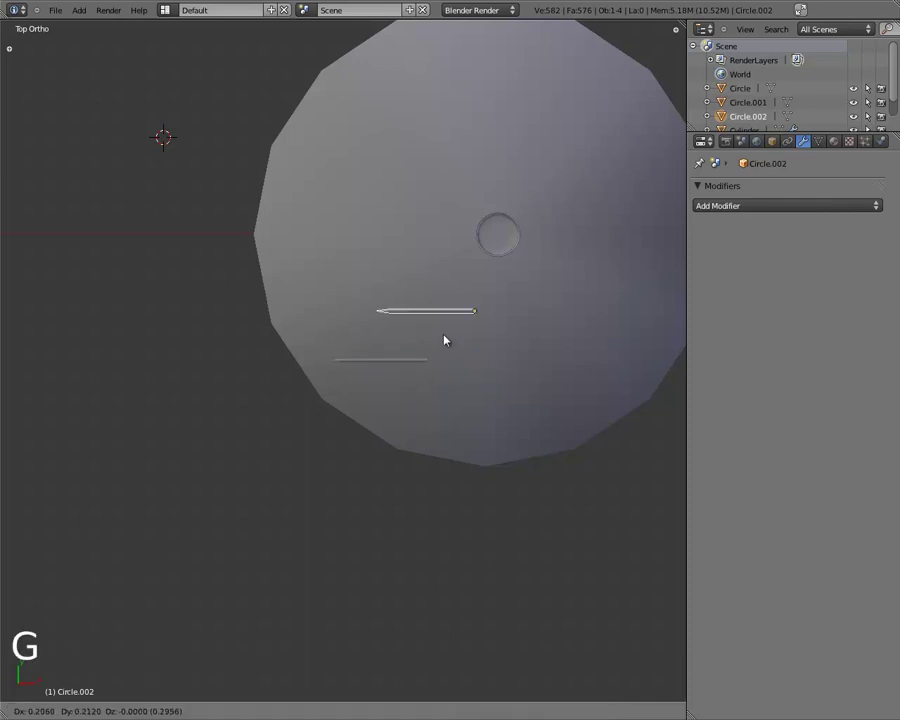
click(489, 296)
In the front view, raise the duplicate pencil so its blunt end sits above the cup's opening.
shift+middle_drag(514, 321, 364, 261)
scroll(421, 298, up, 2)
key(KP_3)
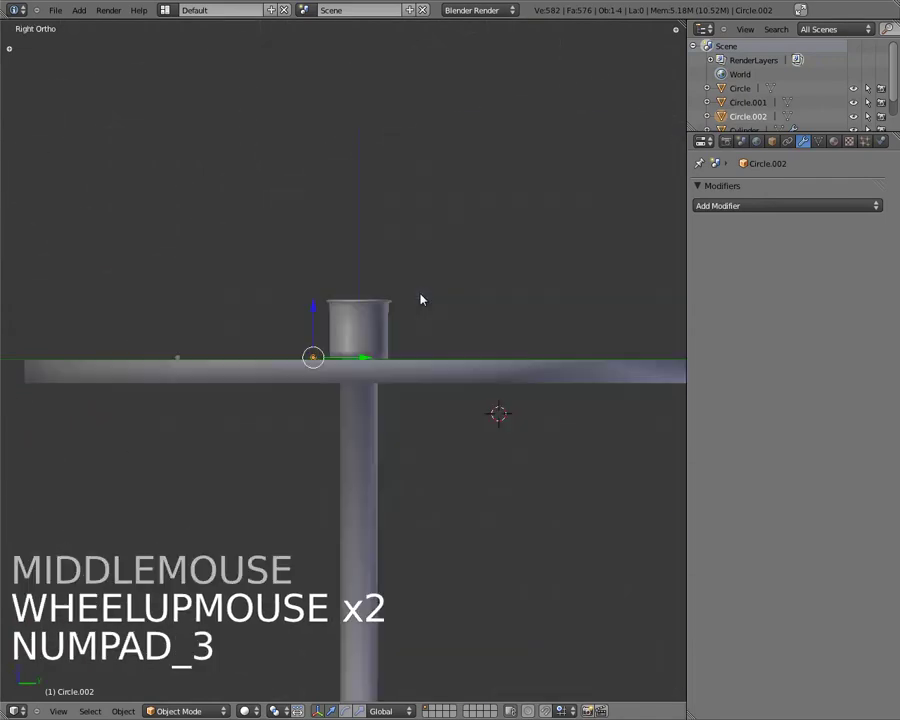
scroll(421, 298, up, 4)
scroll(380, 290, down, 1)
key(KP_1)
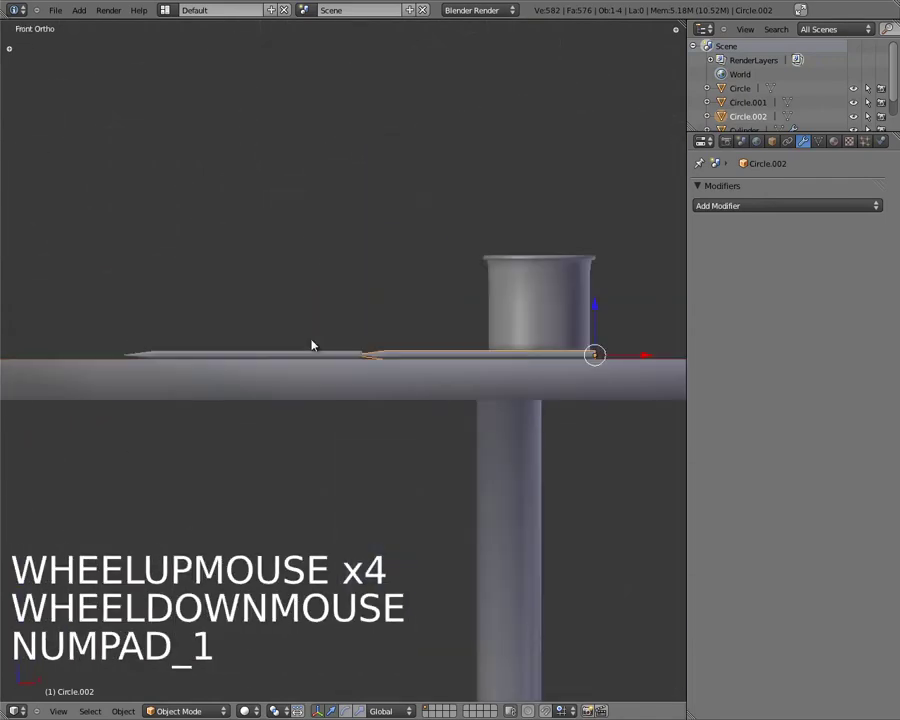
mouse_move(311, 345)
shift+middle_down()
mouse_move(340, 450)
mouse_move(490, 464)
shift+middle_up()
key(g)
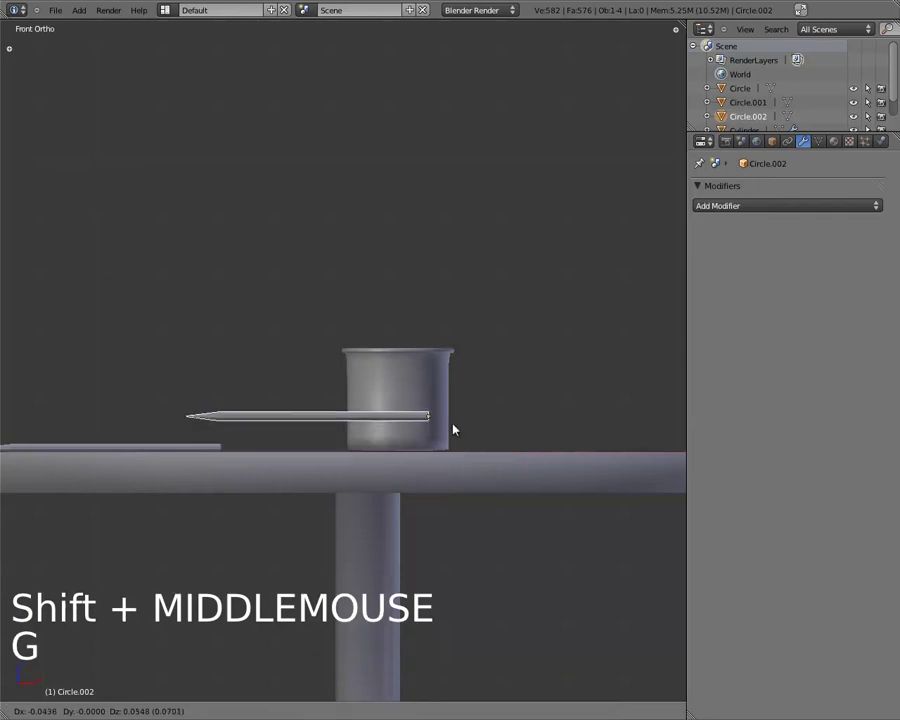
click(532, 321)
key(g)
click(436, 332)
scroll(434, 330, up, 3)
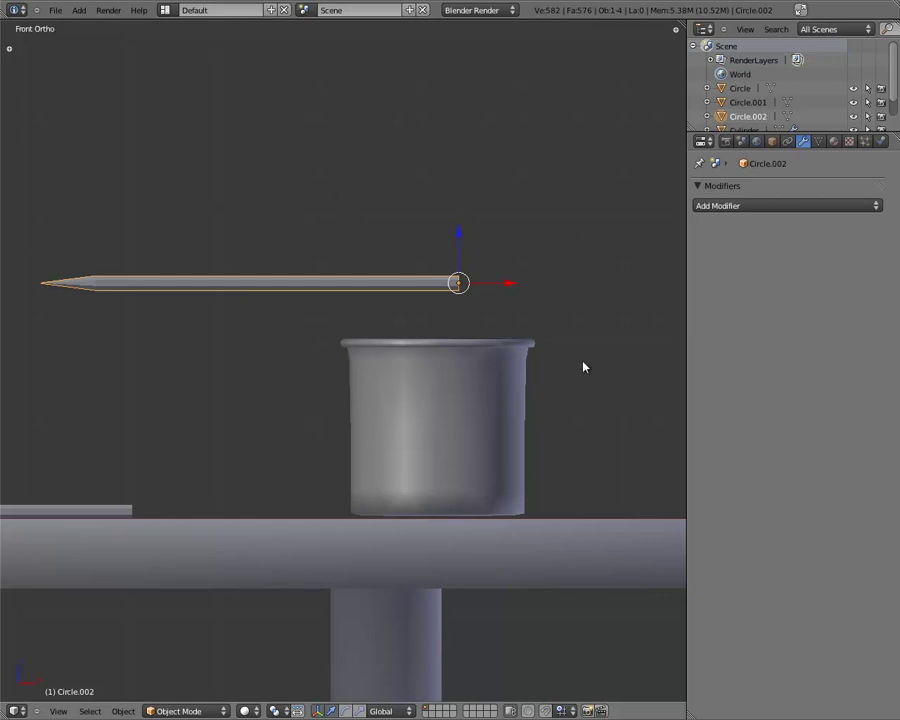
Using wireframe, position the duplicate pencil's blunt end at the inner base corner of the cup, opposite its tip.
key(r)
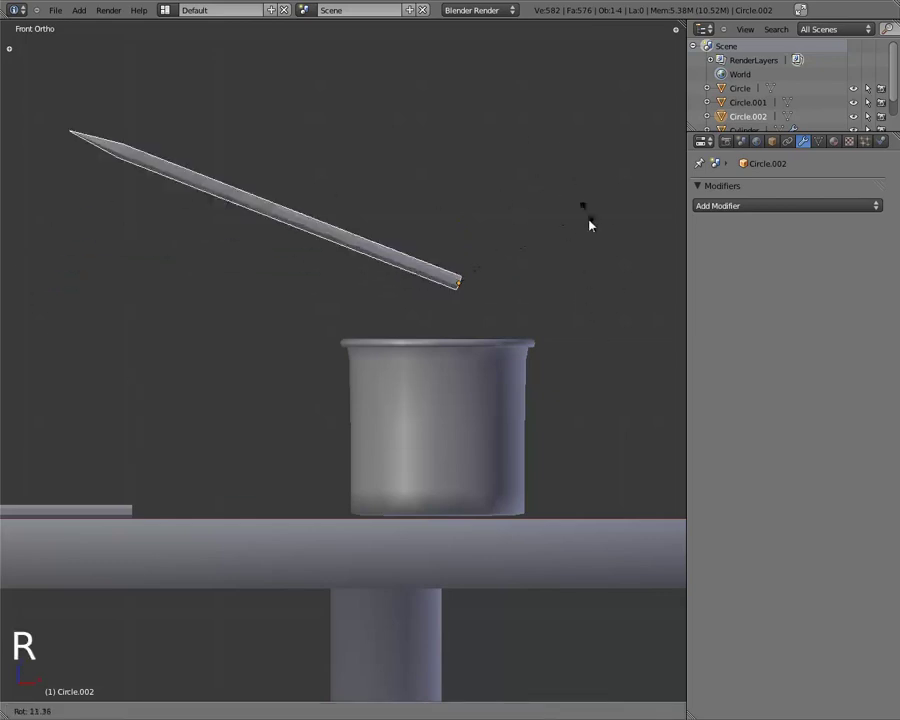
click(474, 311)
key(g)
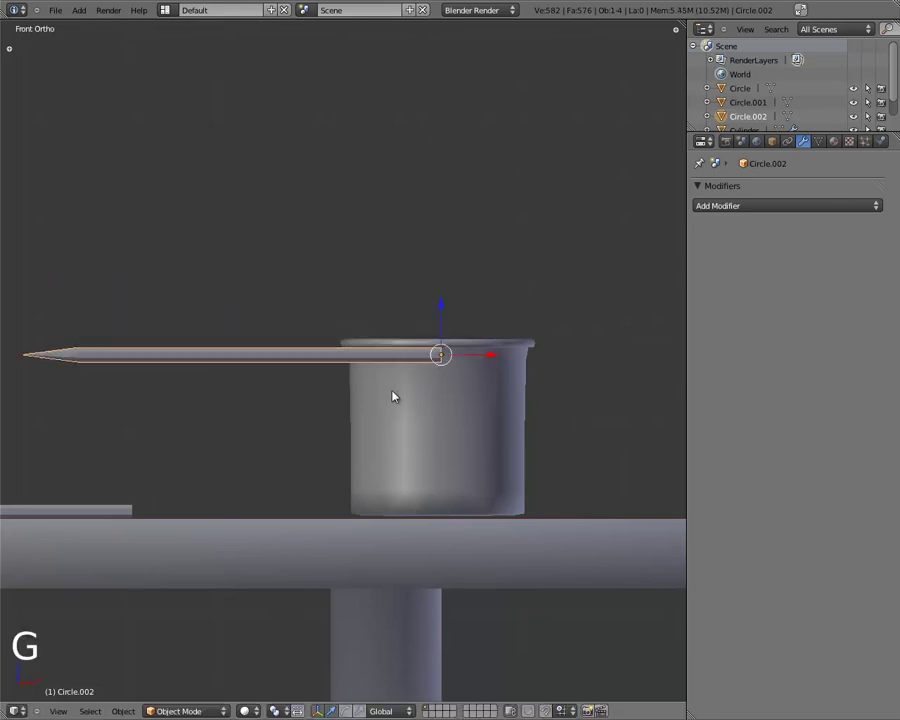
click(395, 392)
key(z)
key(g)
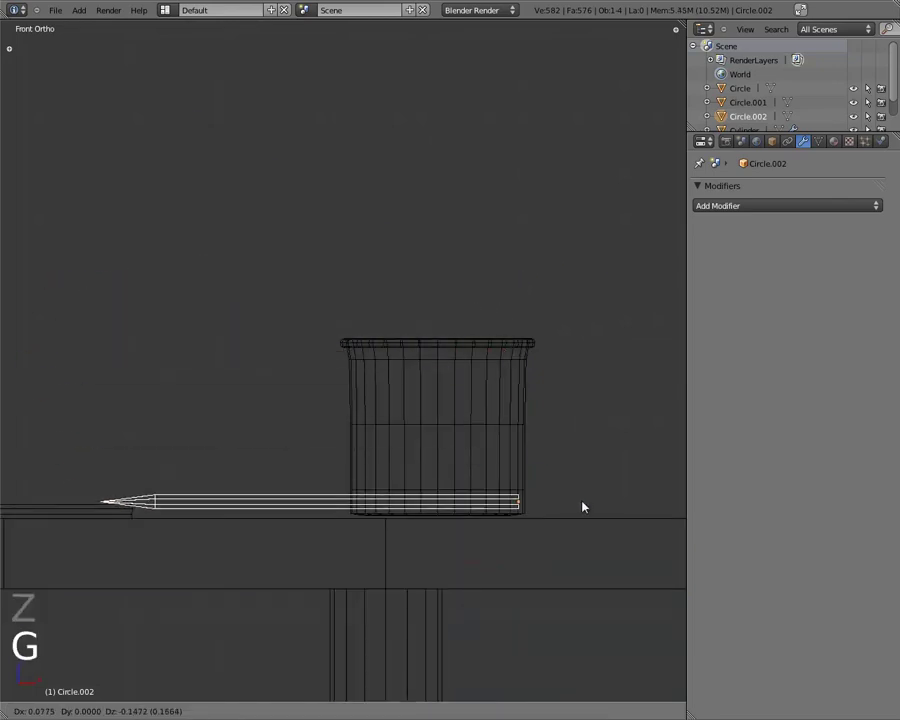
click(582, 503)
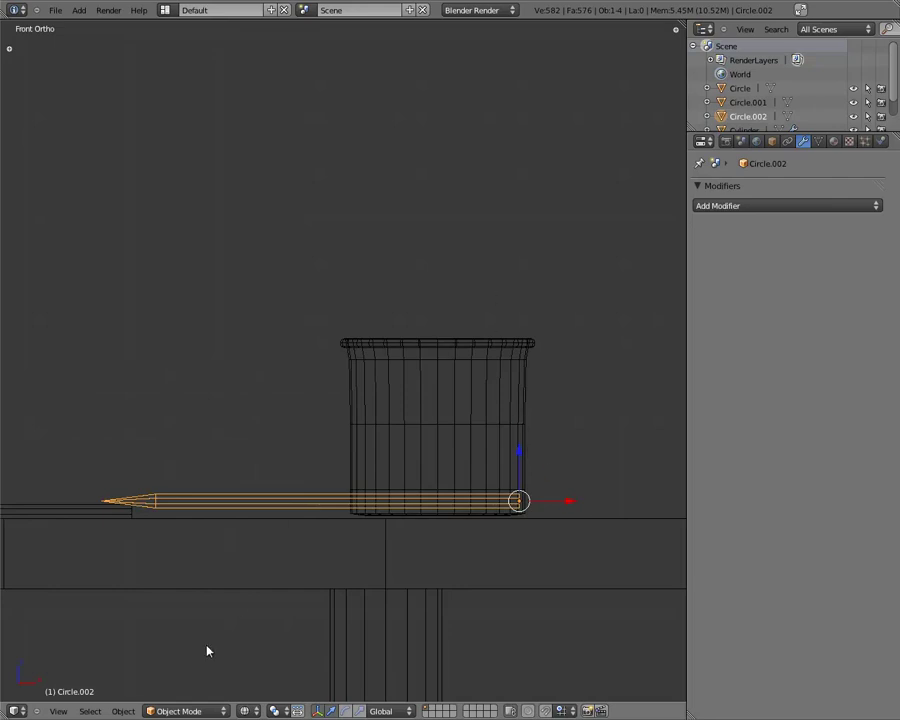
Rotate the duplicate pencil about 45 degrees so it leans across the cup's rim, and return to solid shading.
key(r)
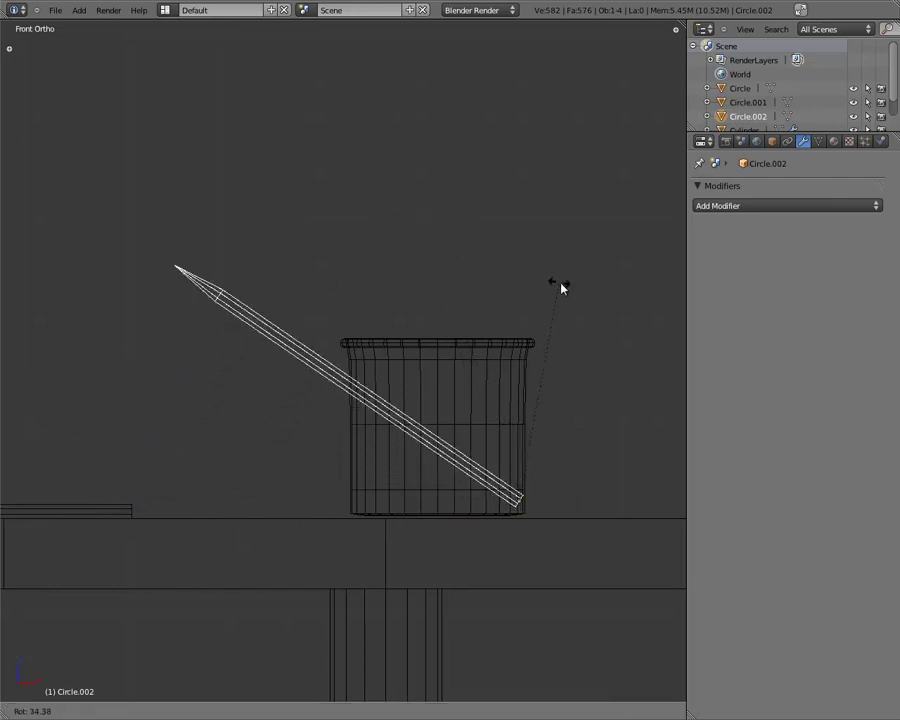
click(598, 302)
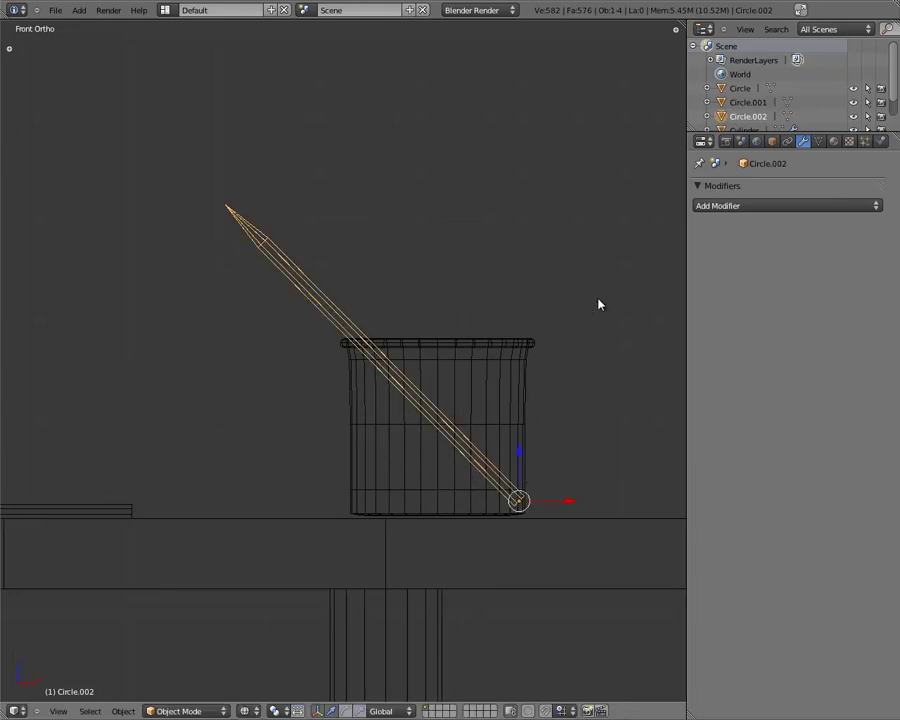
key(z)
Slide the leaning pencil along the Y axis into the cup.
scroll(619, 319, down, 3)
middle_drag(619, 319, 372, 407)
drag(298, 478, 356, 482)
Inspect the leaning pencil from several angles, checking its blunt end at the cup's base and where it crosses the rim.
scroll(331, 527, up, 3)
mouse_move(331, 527)
shift+middle_down()
mouse_move(400, 320)
mouse_move(390, 402)
shift+middle_up()
scroll(390, 402, up, 6)
scroll(390, 402, up, 4)
middle_drag(470, 291, 195, 366)
scroll(195, 366, down, 4)
click(165, 381)
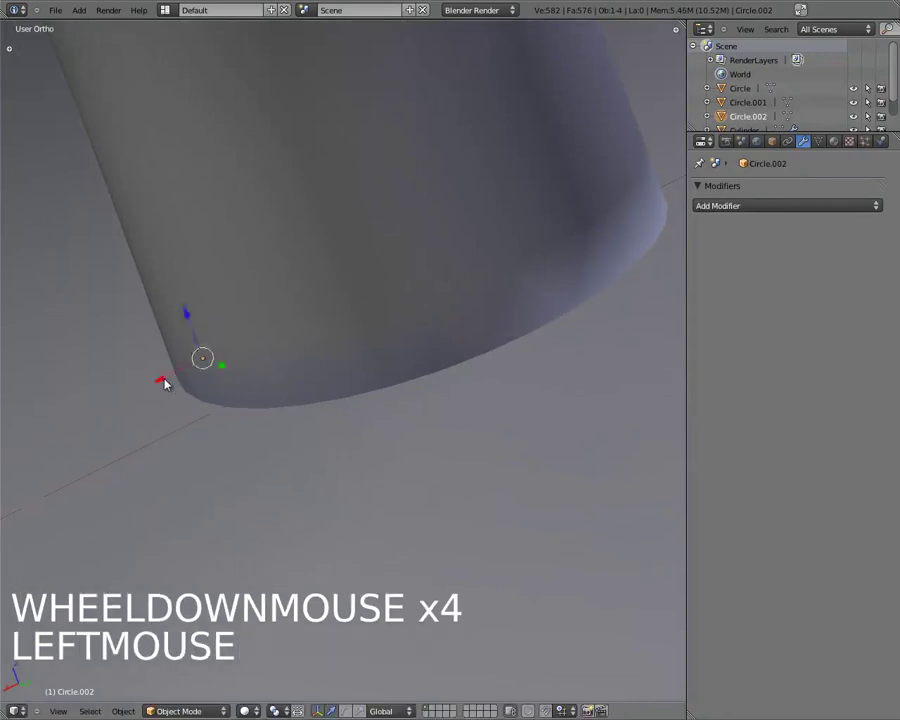
scroll(147, 305, down, 9)
middle_drag(147, 305, 237, 505)
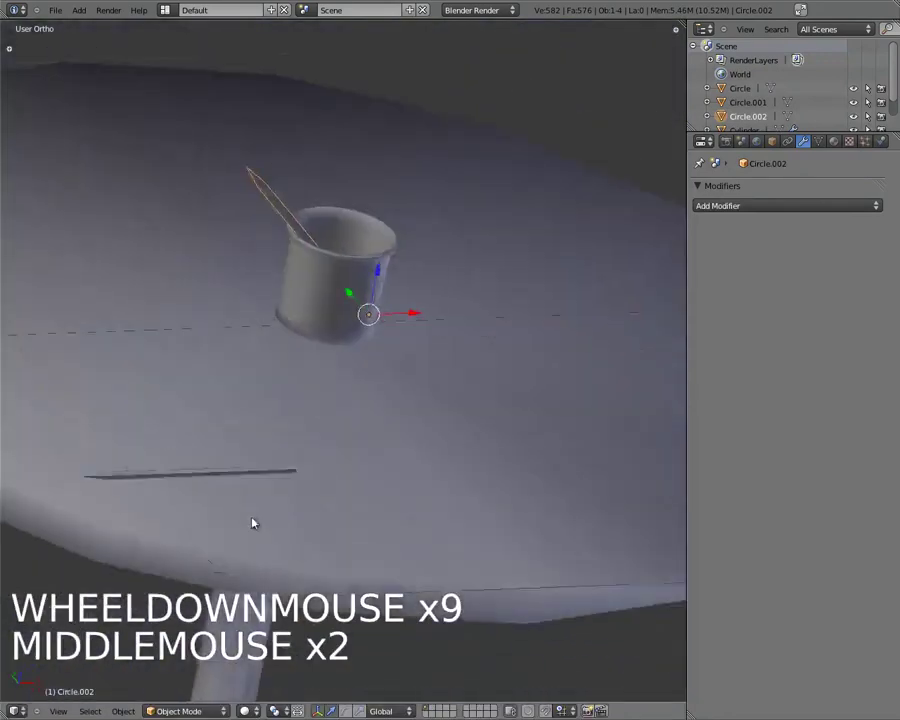
scroll(301, 327, up, 5)
shift+middle_drag(301, 327, 331, 271)
scroll(331, 271, down, 6)
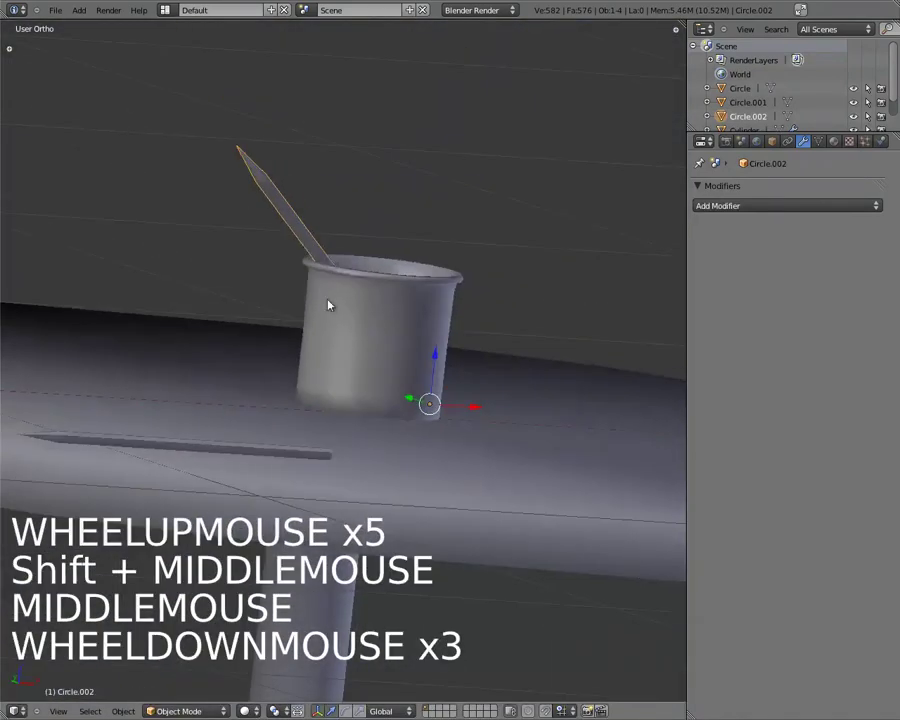
In the top view, duplicate the leaning pencil in place and rotate the copy about 65 degrees clockwise around its blunt end.
key(KP_7)
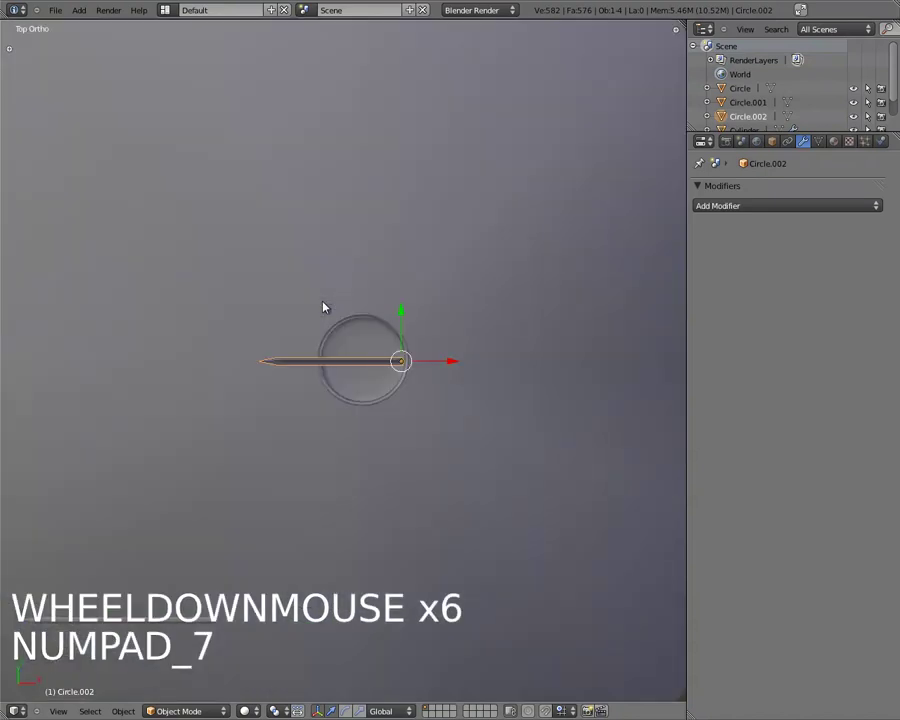
scroll(386, 333, up, 4)
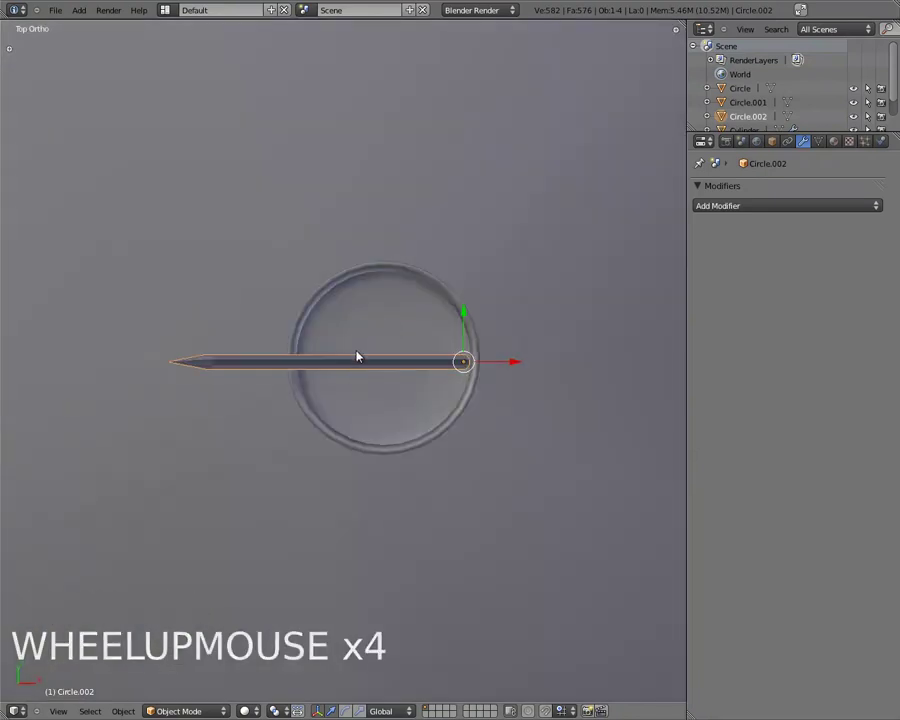
key(shift+d)
right_click(366, 342)
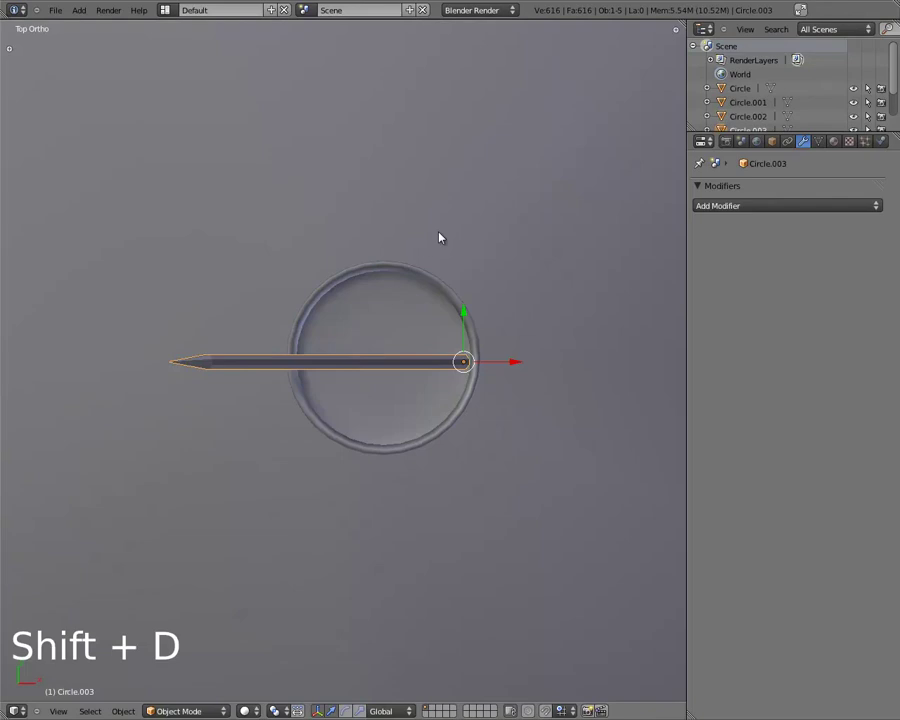
key(g)
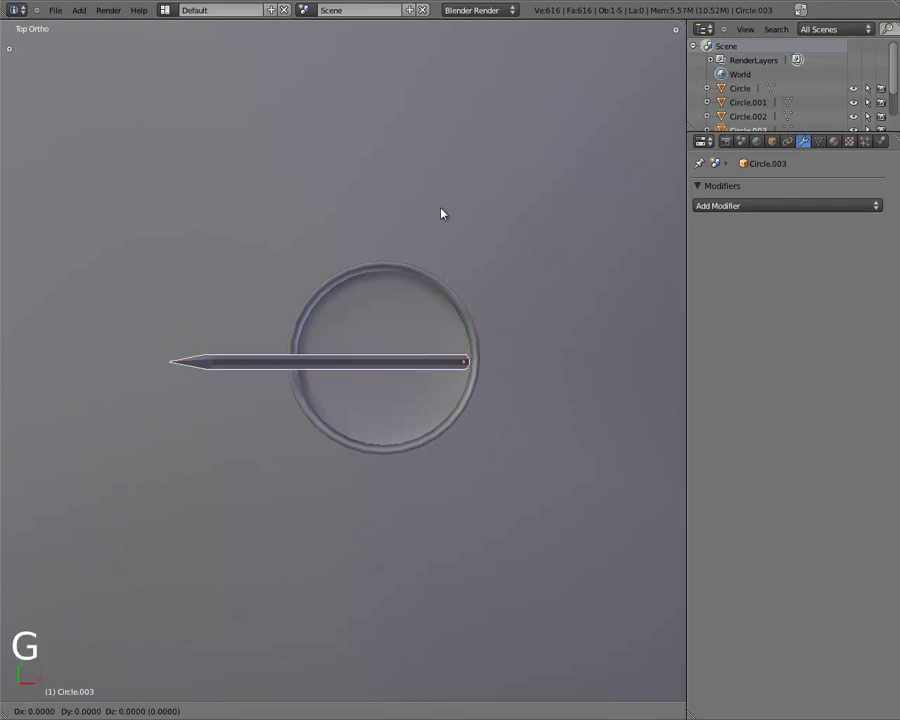
right_click(448, 211)
key(r)
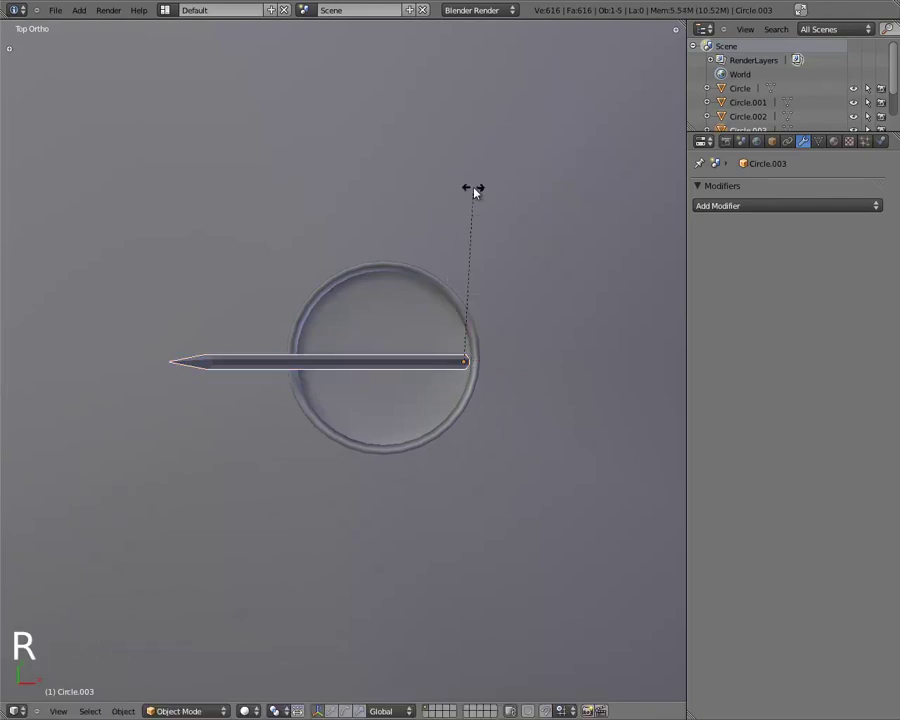
right_click(474, 192)
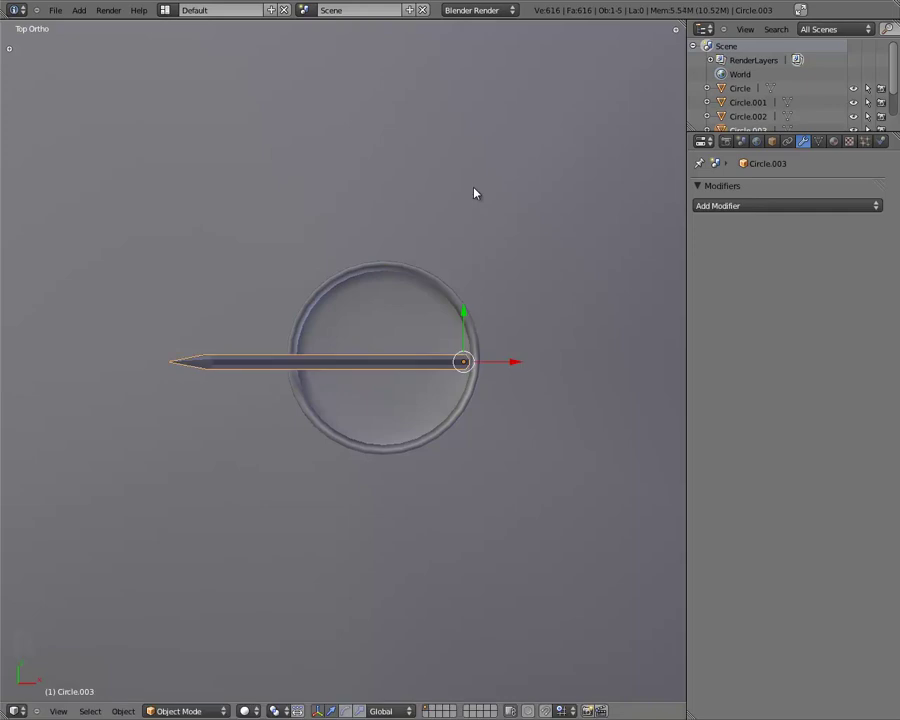
key(r)
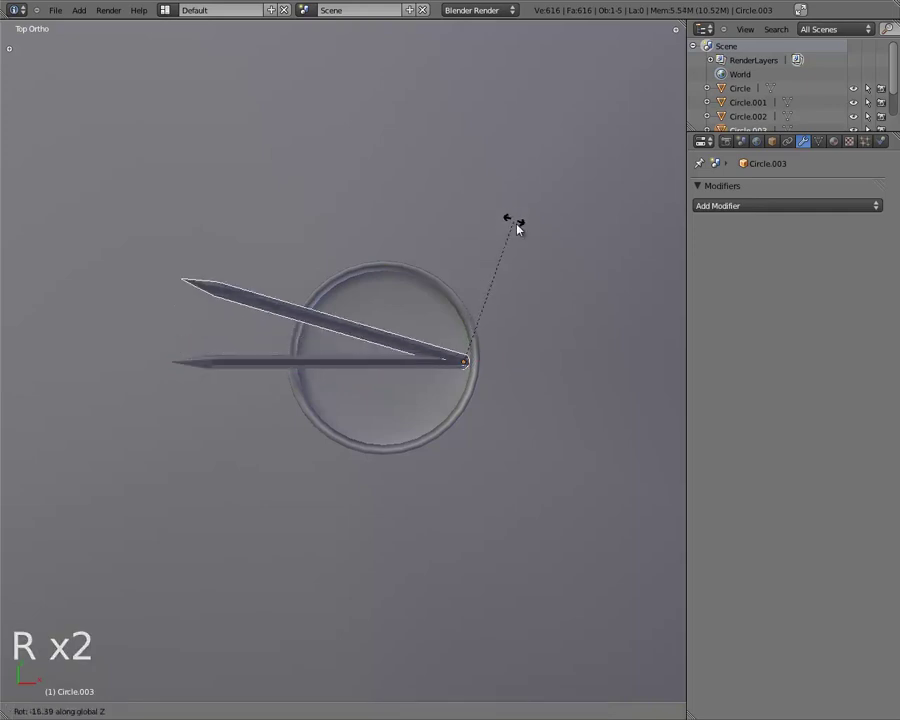
click(575, 325)
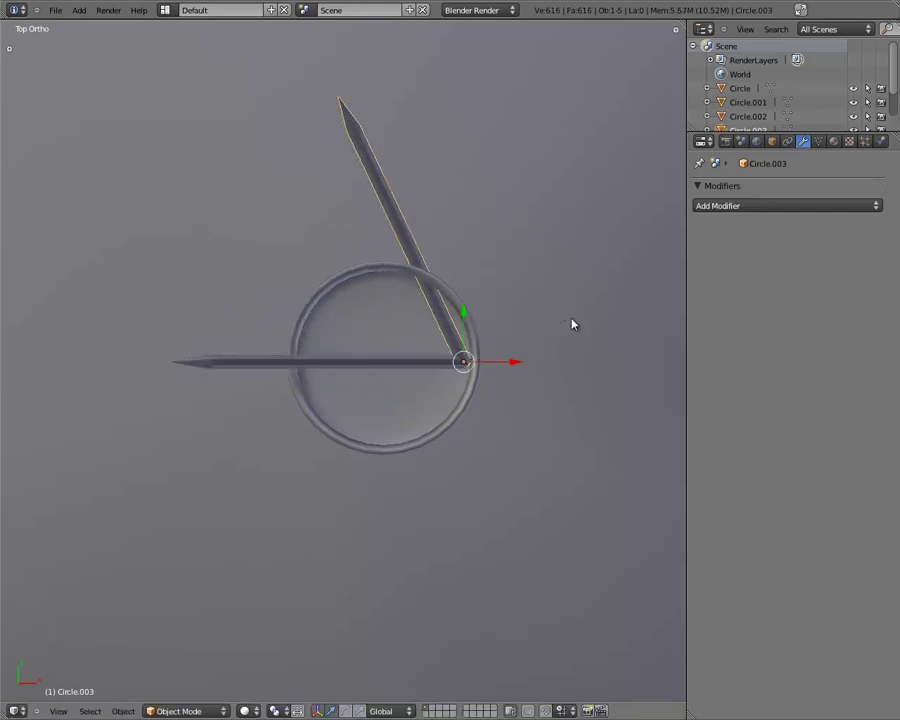
Move the new pencil's blunt end inside the cup's opposite wall, shift it along the Y axis, and adjust its lean against the rim.
key(g)
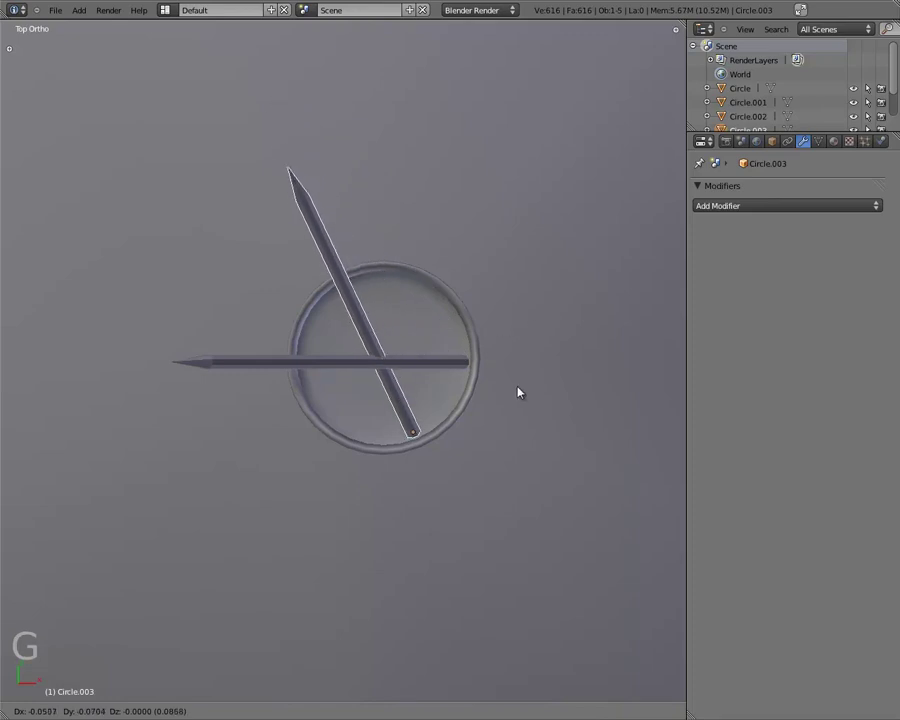
click(518, 394)
middle_drag(490, 344, 405, 408)
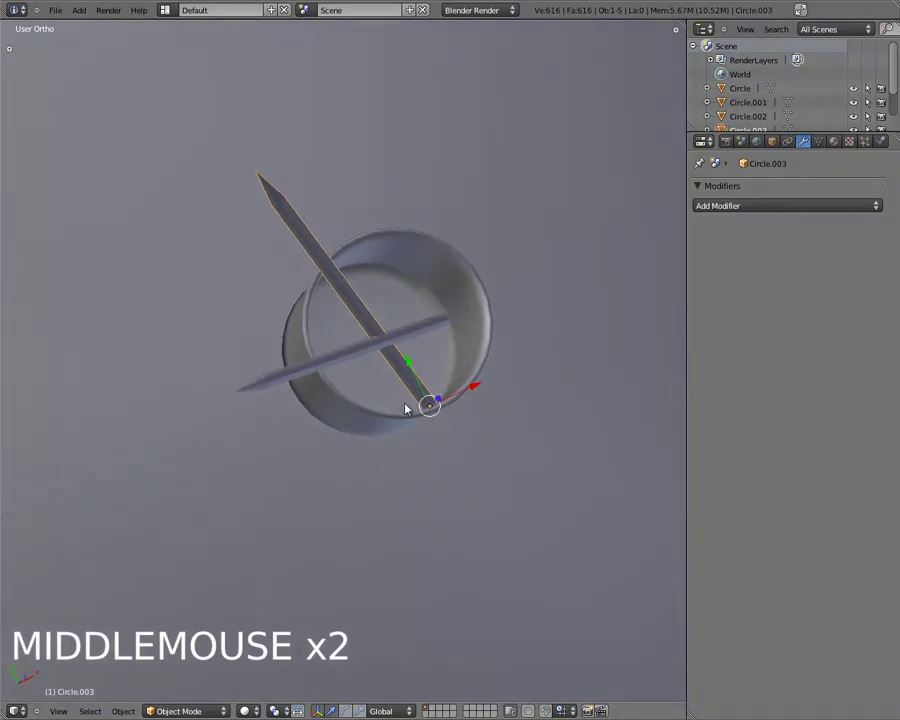
drag(407, 368, 362, 330)
mouse_move(362, 330)
middle_down()
mouse_move(412, 184)
mouse_move(404, 239)
mouse_move(450, 267)
mouse_move(476, 221)
mouse_move(386, 106)
mouse_move(533, 237)
mouse_move(500, 207)
middle_up()
key(r)
click(530, 234)
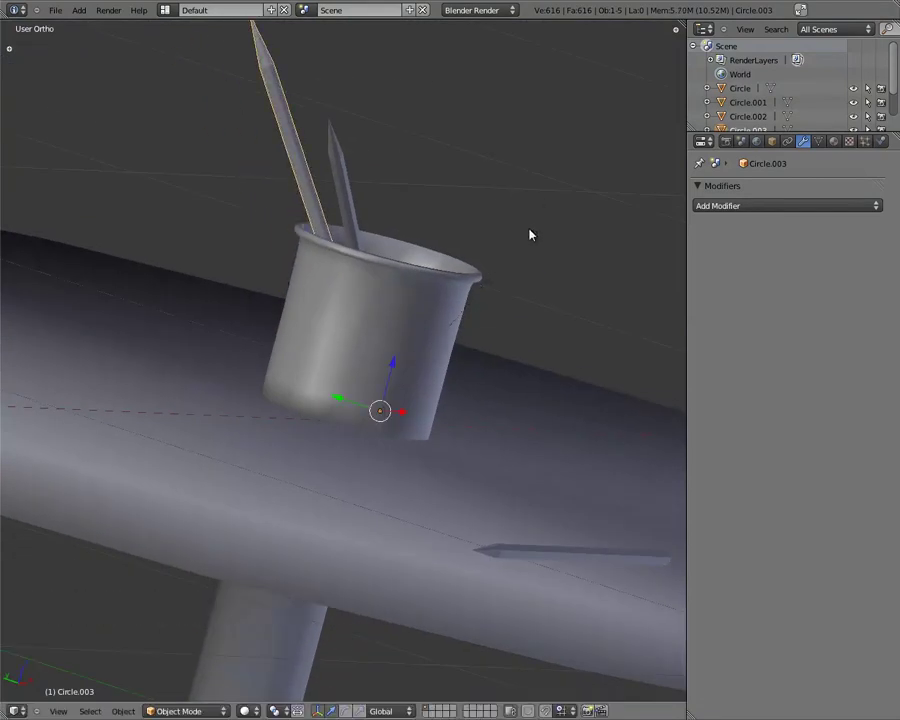
Select the pencil lying on the tabletop and move it along the Y and X axes to lie close beside the cup.
mouse_move(280, 471)
middle_down()
mouse_move(573, 362)
mouse_move(396, 538)
mouse_move(378, 586)
mouse_move(325, 609)
mouse_move(438, 428)
mouse_move(635, 213)
middle_up()
scroll(635, 213, down, 2)
middle_drag(533, 234, 297, 424)
scroll(400, 398, down, 3)
right_click(267, 500)
mouse_move(267, 500)
middle_down()
mouse_move(392, 490)
mouse_move(518, 462)
middle_up()
drag(516, 458, 284, 448)
middle_drag(406, 446, 289, 422)
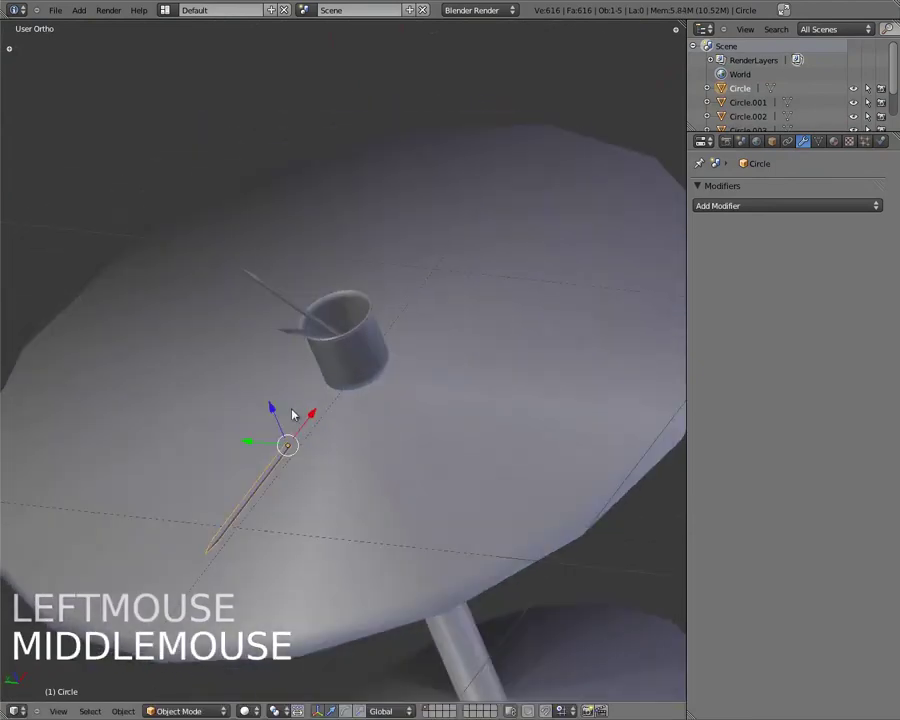
drag(315, 415, 350, 372)
mouse_move(506, 466)
middle_down()
mouse_move(327, 518)
mouse_move(464, 476)
mouse_move(470, 418)
middle_up()
Select the table and add a Subdivision Surface modifier to it.
scroll(472, 412, down, 6)
right_click(378, 412)
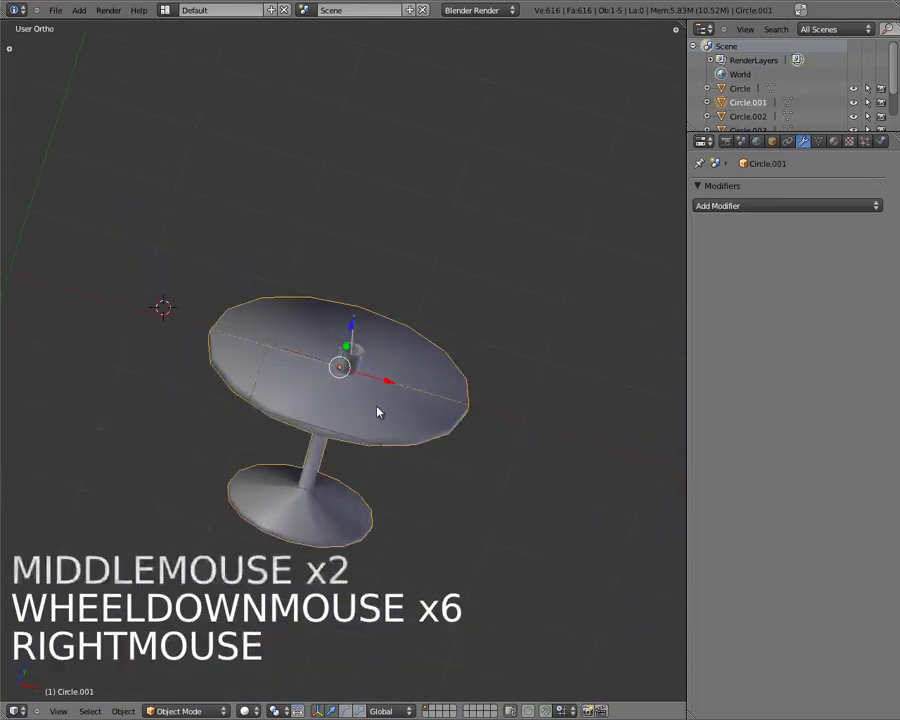
middle_drag(554, 364, 476, 428)
scroll(502, 376, up, 3)
scroll(502, 376, up, 1)
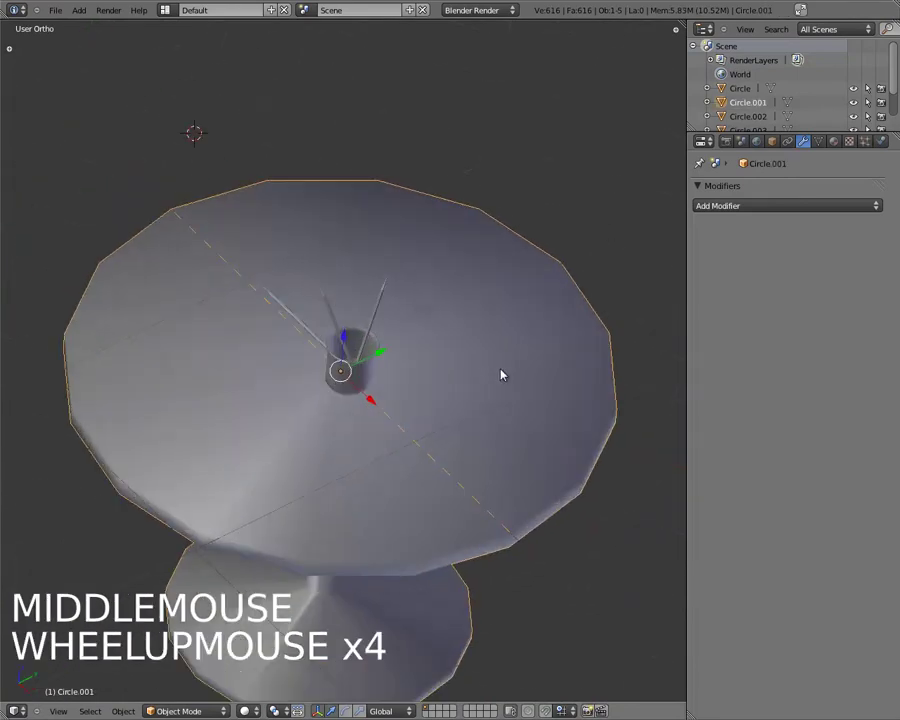
scroll(237, 192, down, 1)
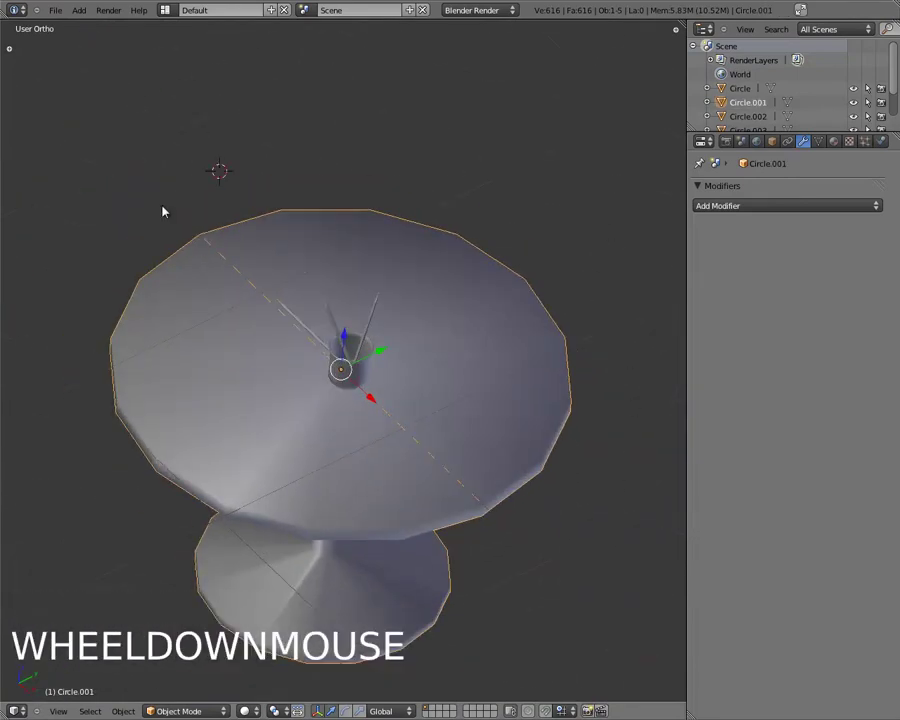
click(805, 205)
click(747, 206)
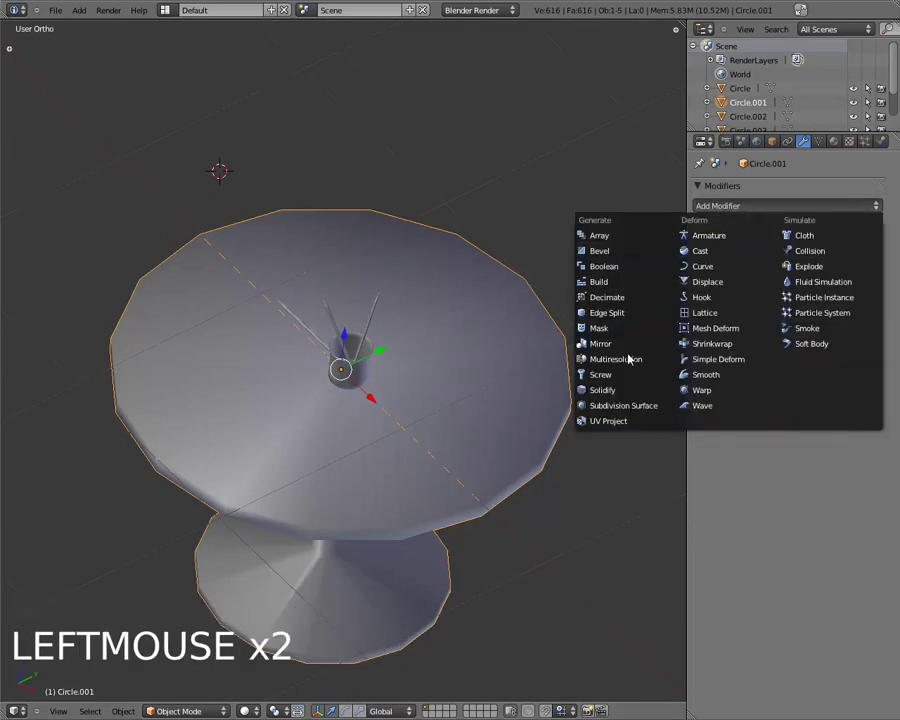
click(620, 407)
Examine how the subdivision affects the tabletop, pedestal column and base from above and below.
middle_drag(378, 376, 381, 321)
middle_drag(388, 469, 486, 480)
scroll(416, 492, up, 4)
scroll(402, 424, down, 4)
middle_drag(402, 424, 226, 264)
shift+middle_drag(226, 264, 405, 180)
middle_drag(405, 180, 374, 289)
scroll(416, 356, up, 4)
In Edit Mode, add an edge loop around the pedestal column and slide it about 0.92 up beneath the tabletop.
key(Tab)
middle_drag(517, 296, 392, 380)
scroll(526, 274, down, 2)
key(a)
key(a)
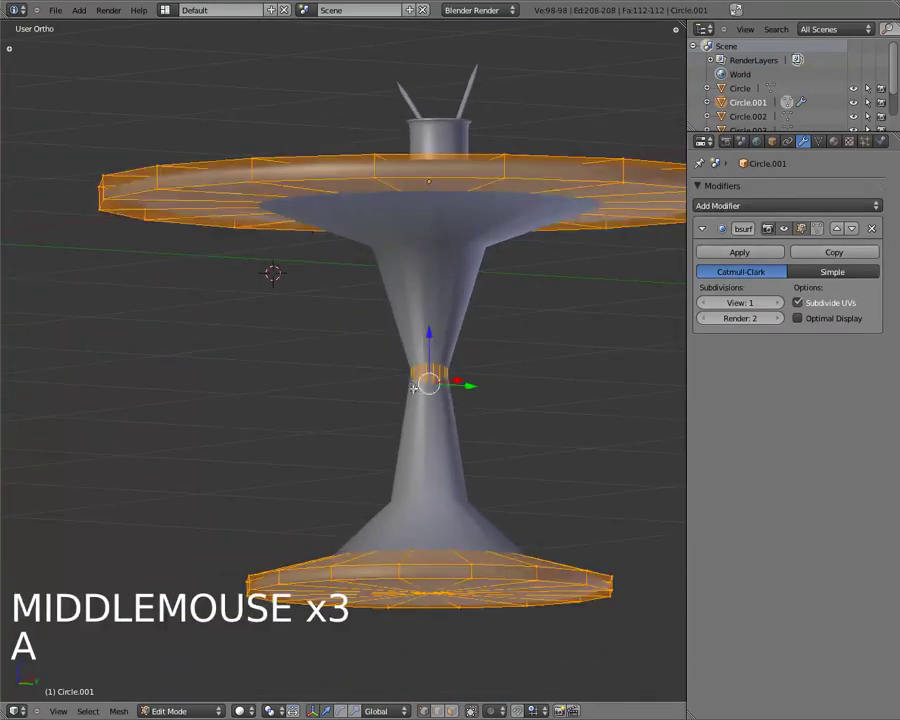
key(a)
key(ctrl+r)
click(420, 386)
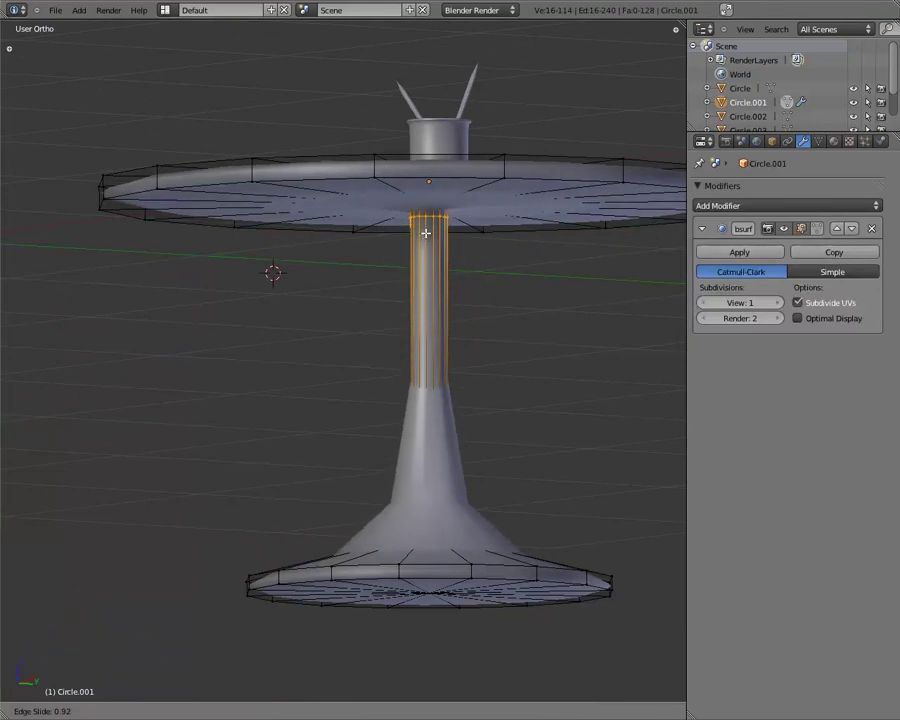
click(425, 233)
key(a)
Add a second edge loop around the pedestal column, slide it down to the base joint, and deselect everything.
key(ctrl+r)
click(405, 341)
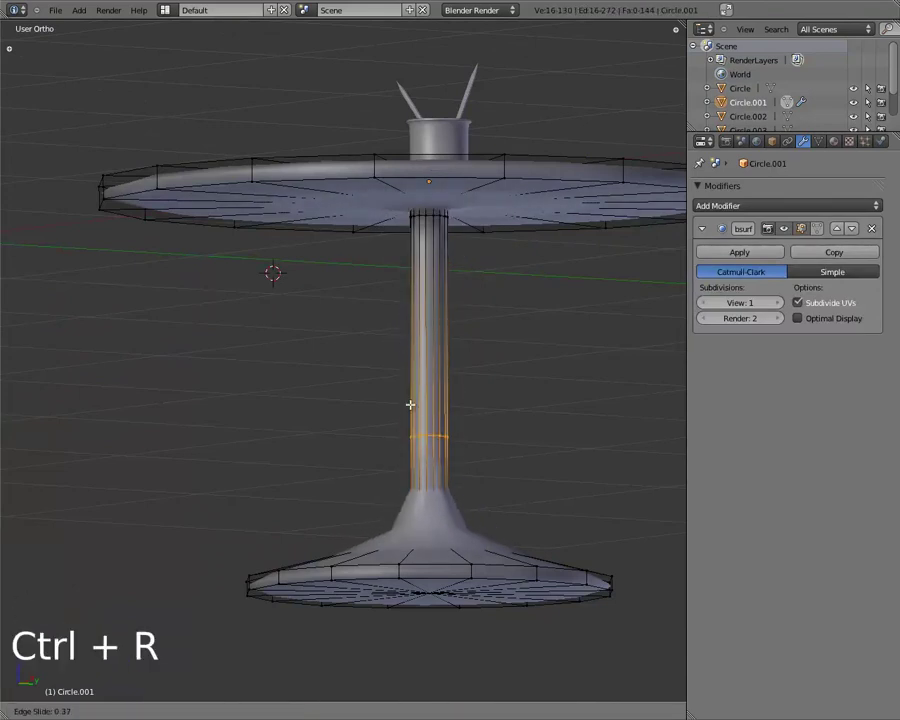
click(416, 498)
middle_drag(473, 505, 468, 446)
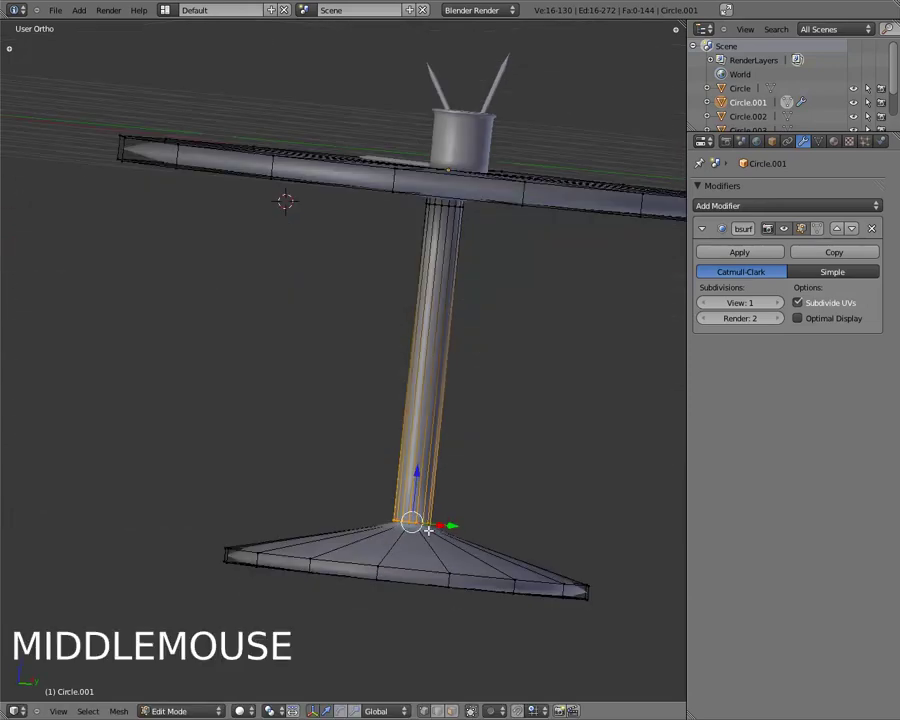
key(g)
click(462, 479)
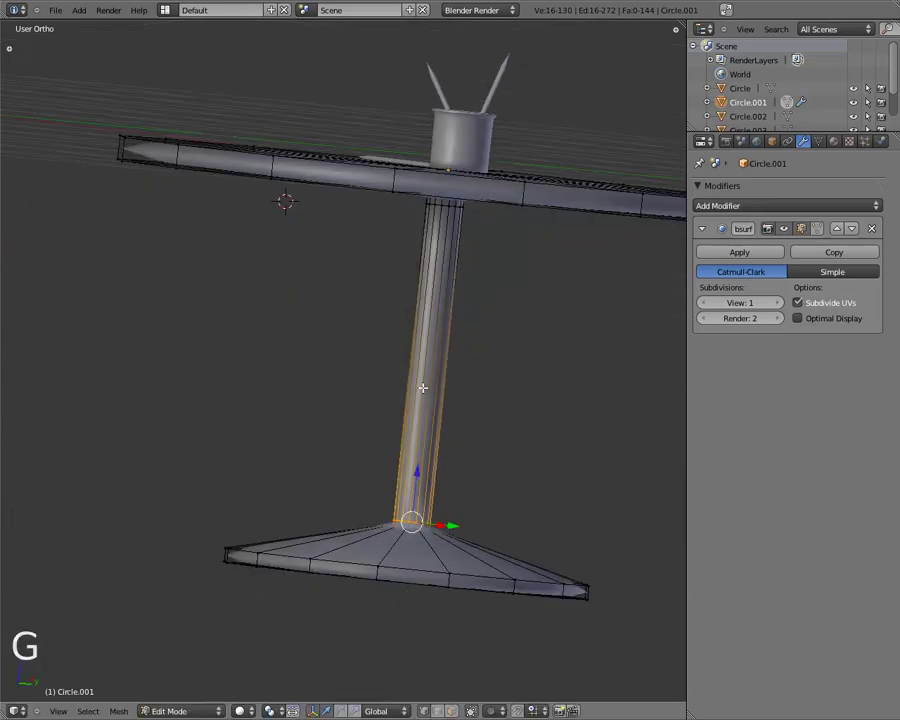
key(a)
key(Tab)
key(Tab)
Add an edge loop around the tabletop's side and slide it about 0.91 toward the upper edge.
shift+middle_drag(354, 249, 284, 343)
scroll(272, 413, up, 3)
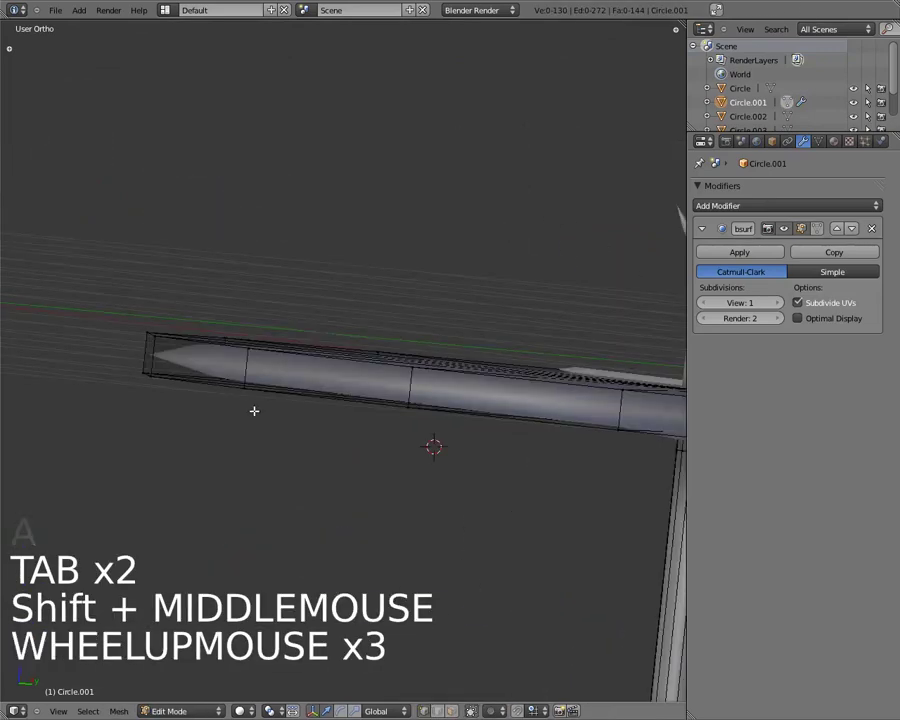
key(ctrl+r)
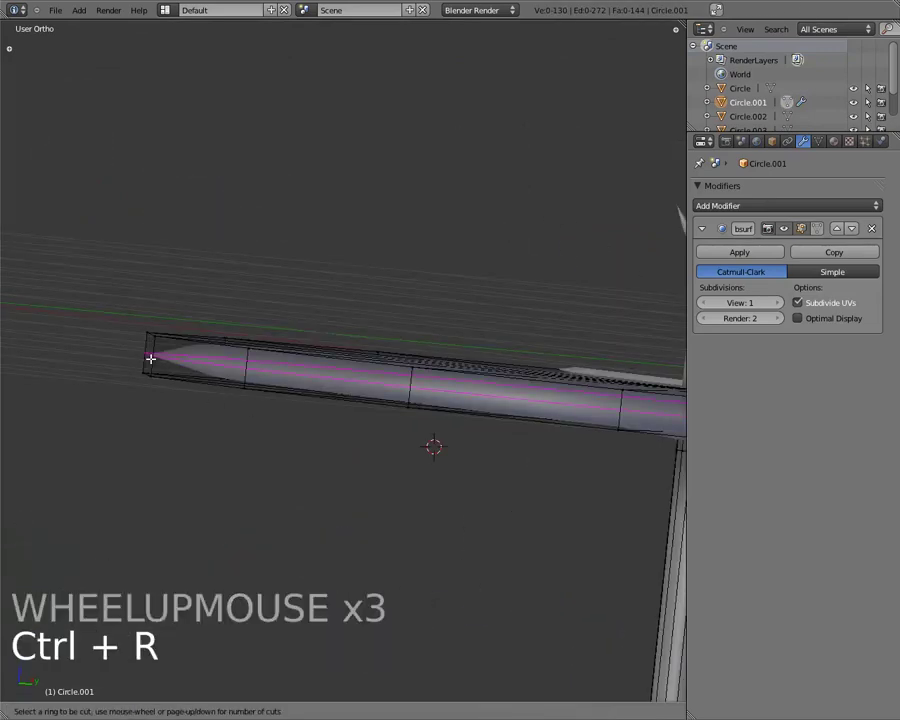
click(150, 358)
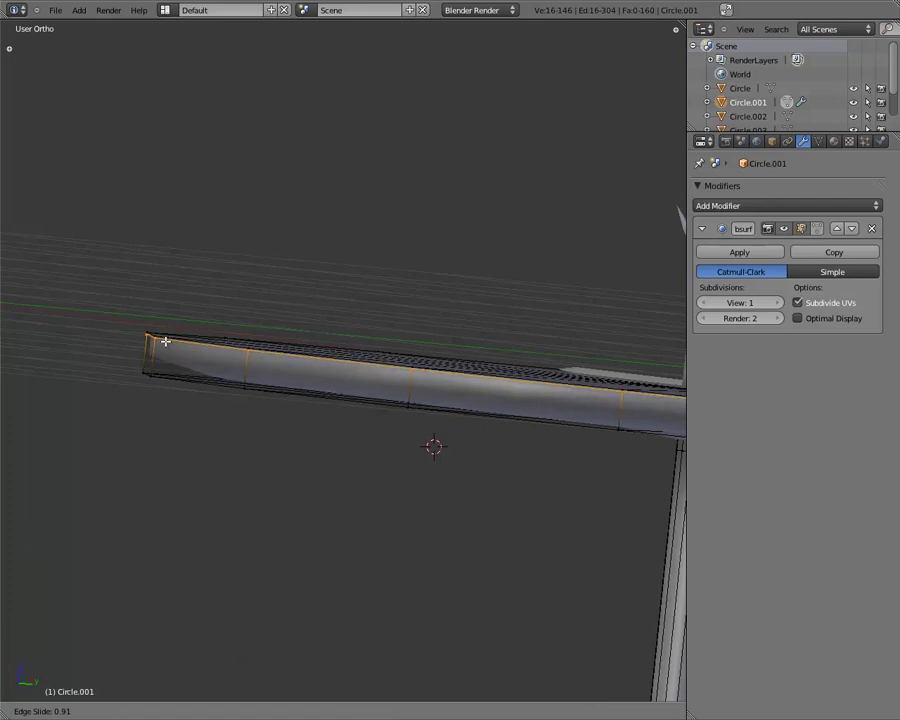
click(165, 341)
key(a)
Add another edge loop around the tabletop's side close to the lower edge, and check the rim outside Edit Mode.
key(ctrl+r)
click(154, 357)
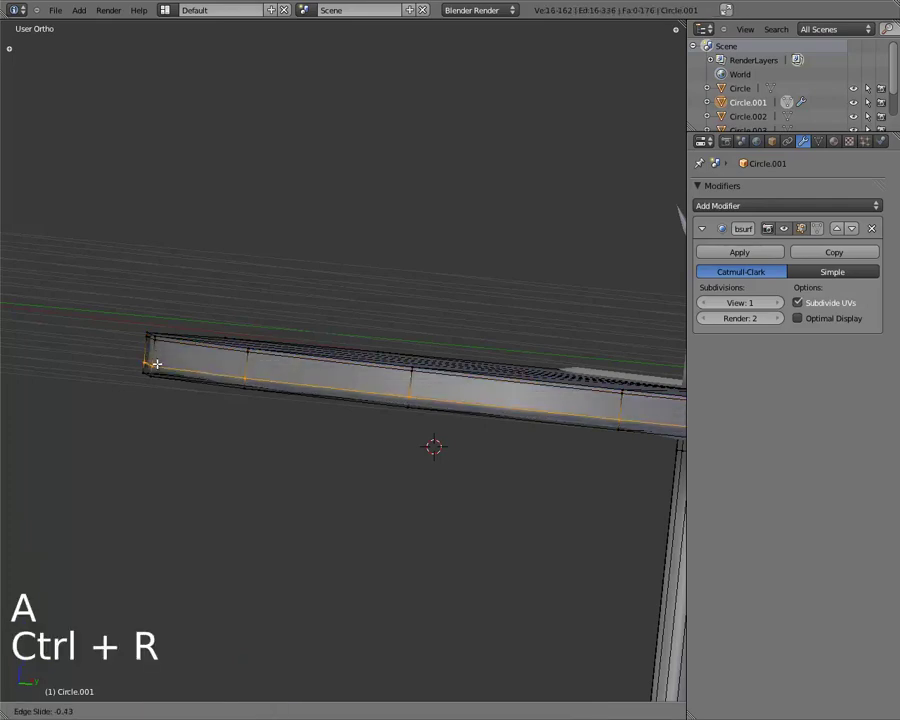
click(156, 370)
key(Tab)
middle_drag(337, 249, 239, 331)
key(Tab)
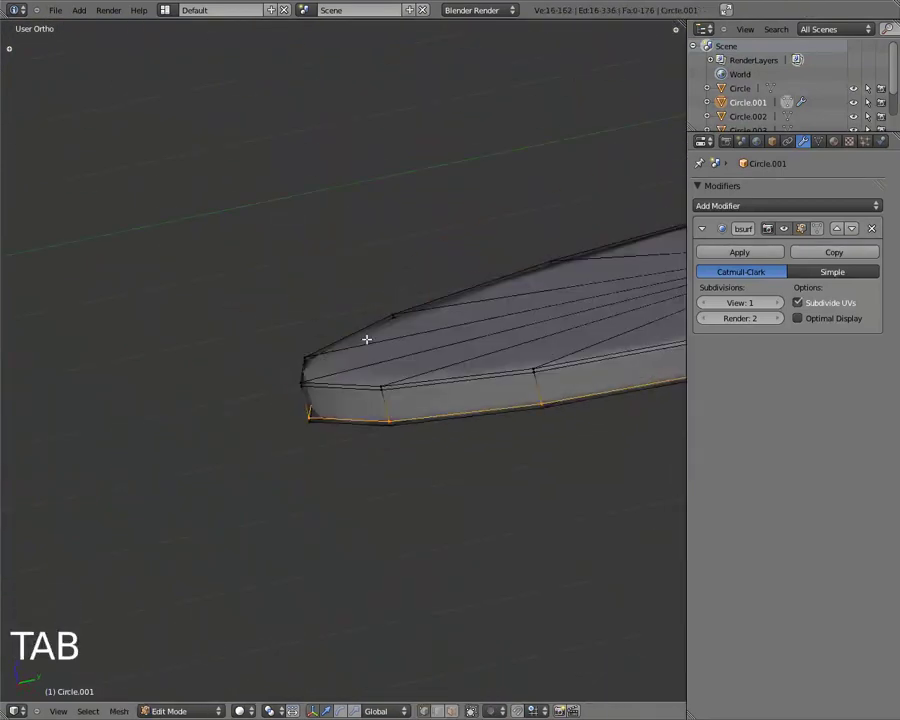
Try to add an edge loop across the tabletop's upper surface, and undo the attempt.
middle_drag(313, 325, 463, 386)
key(ctrl+r)
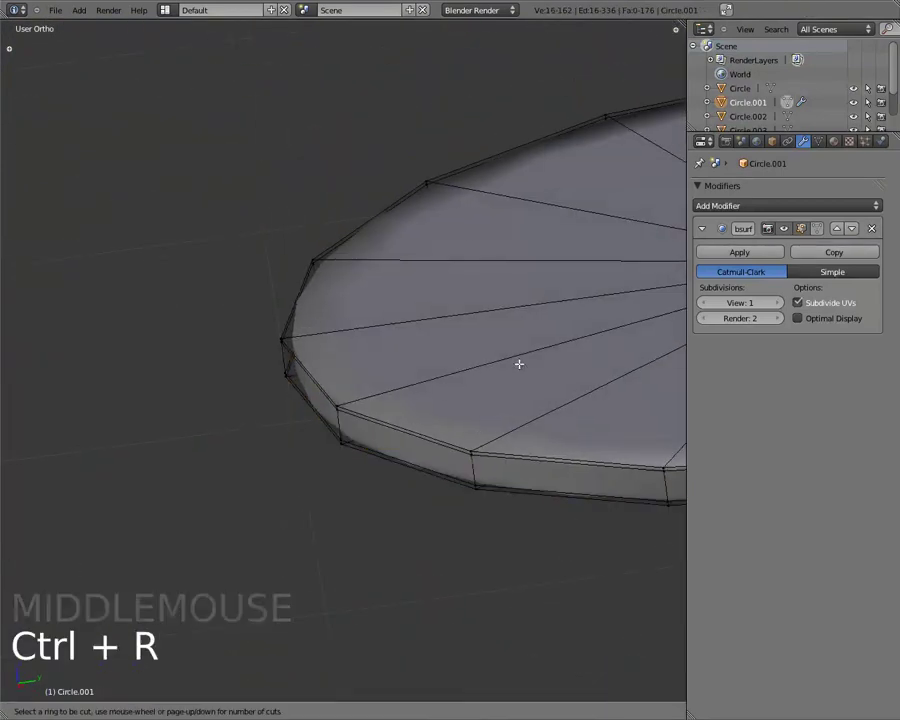
click(416, 338)
key(Tab)
key(Tab)
key(ctrl+z)
key(ctrl+z)
key(a)
Leave Edit Mode, preview the table at a higher viewport subdivision level, and set the View subdivisions back to 1.
middle_drag(414, 333, 592, 304)
key(Tab)
scroll(476, 339, down, 6)
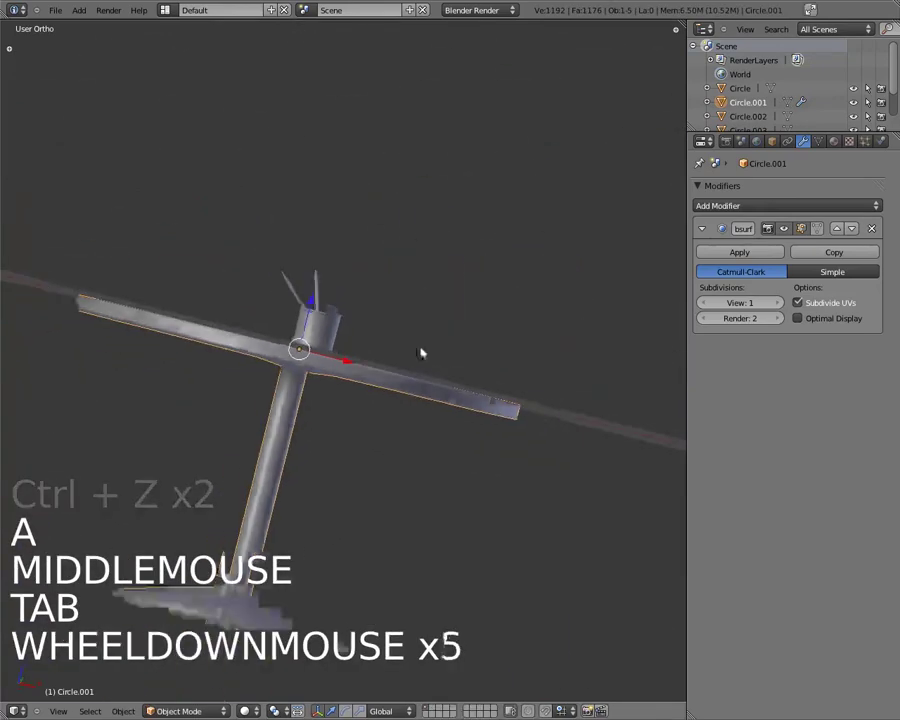
middle_drag(374, 460, 211, 408)
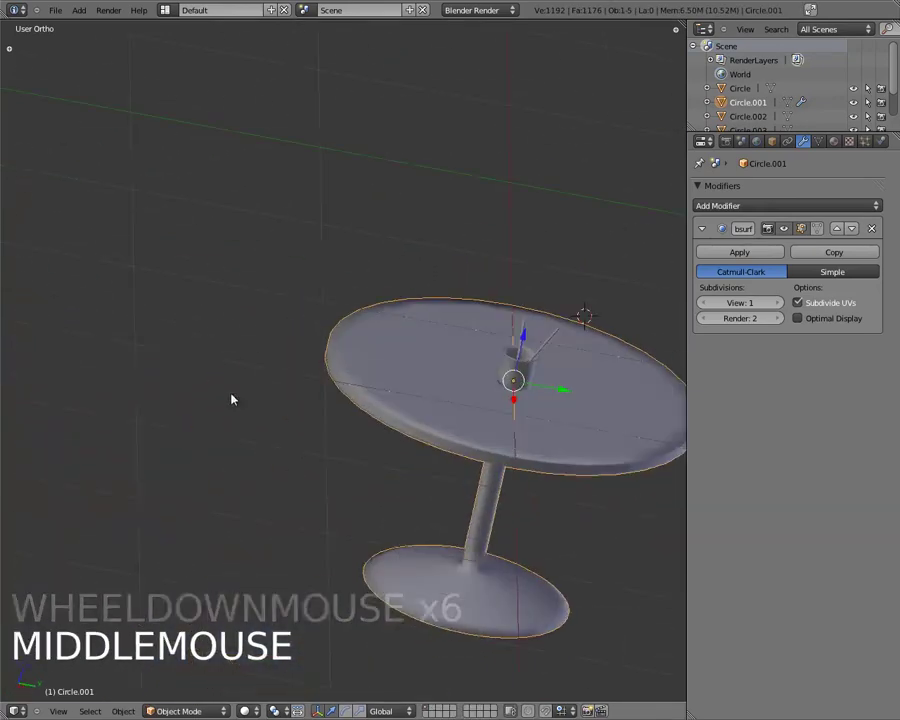
click(778, 302)
middle_drag(484, 384, 432, 385)
shift+middle_drag(544, 405, 440, 335)
click(715, 302)
scroll(341, 338, up, 5)
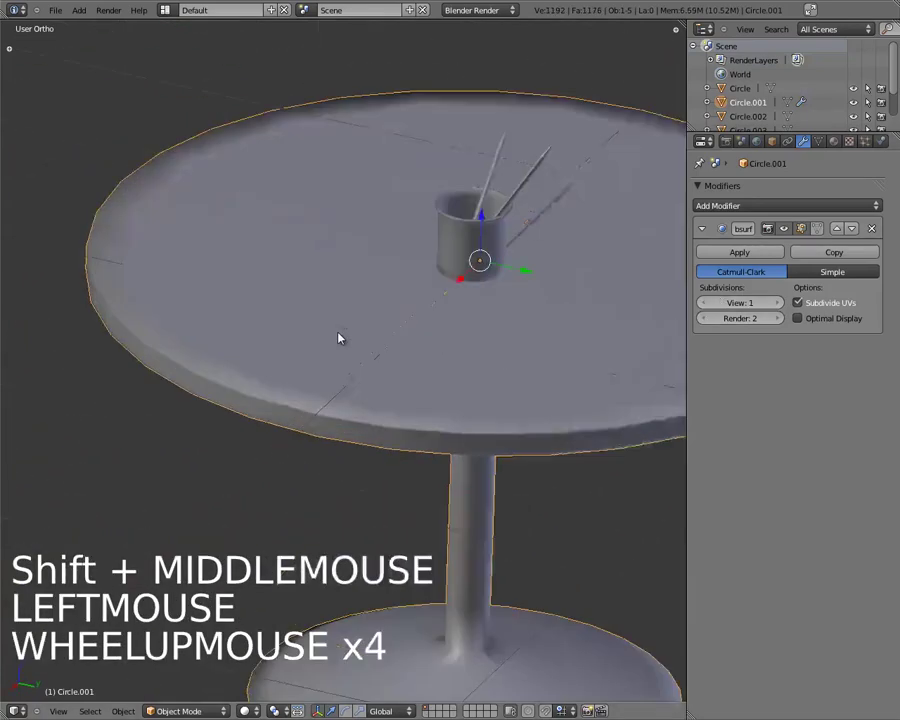
shift+middle_drag(329, 279, 446, 276)
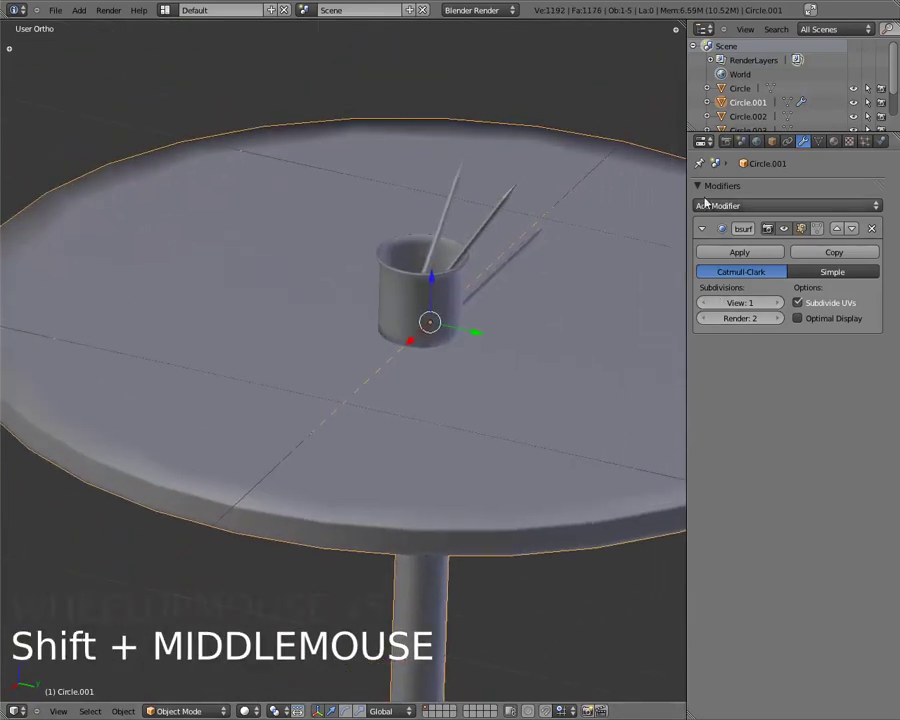
scroll(527, 296, down, 1)
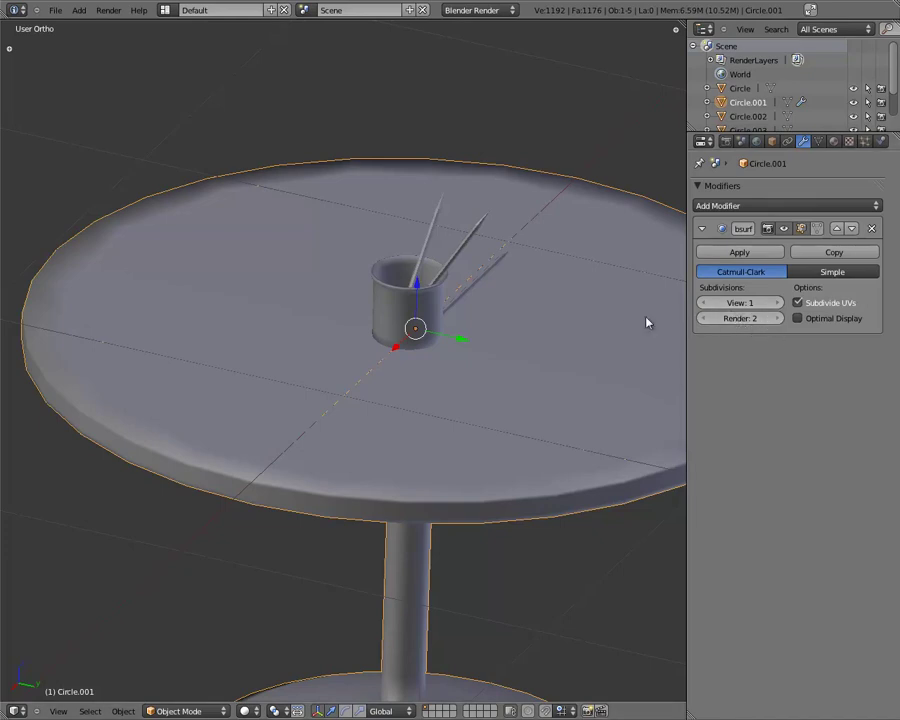
Compare the table's wireframe at View subdivisions 0 and 1, and return to solid shading with View at 1.
key(z)
click(704, 302)
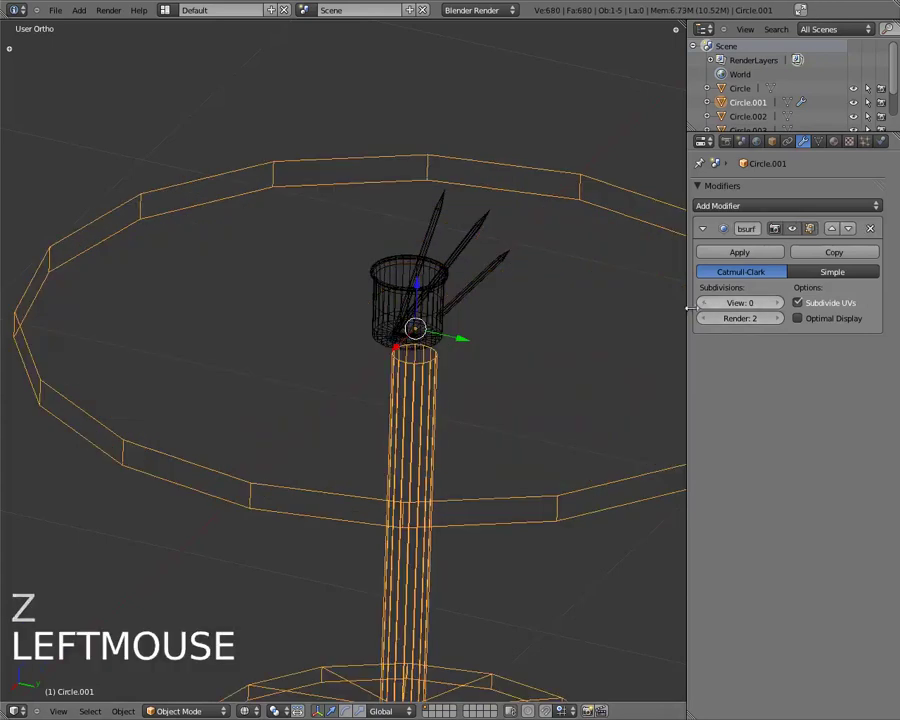
scroll(520, 320, down, 2)
shift+middle_drag(447, 371, 430, 266)
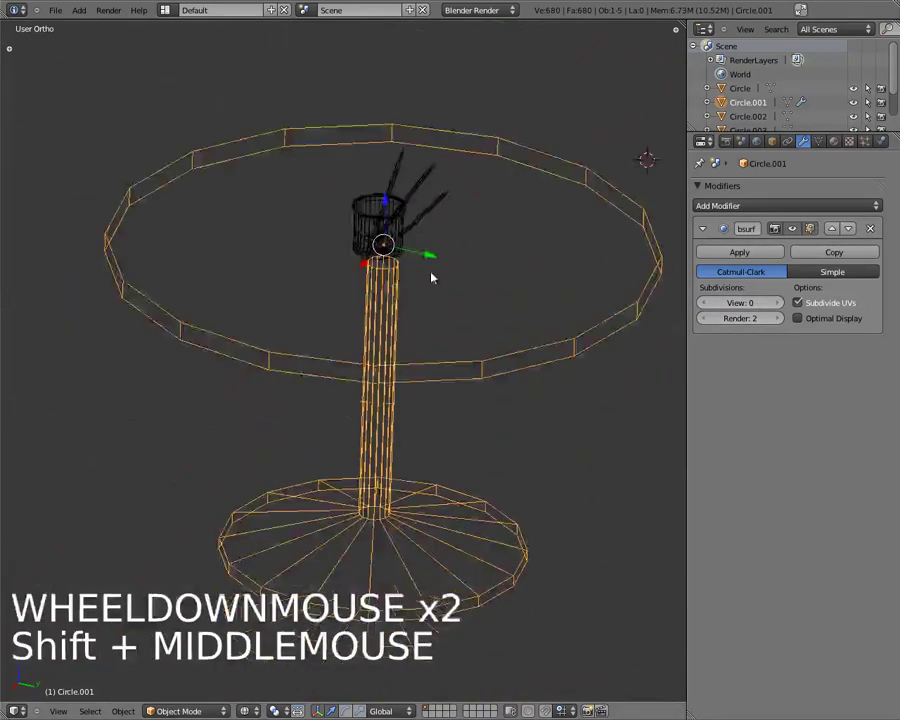
middle_drag(396, 306, 440, 305)
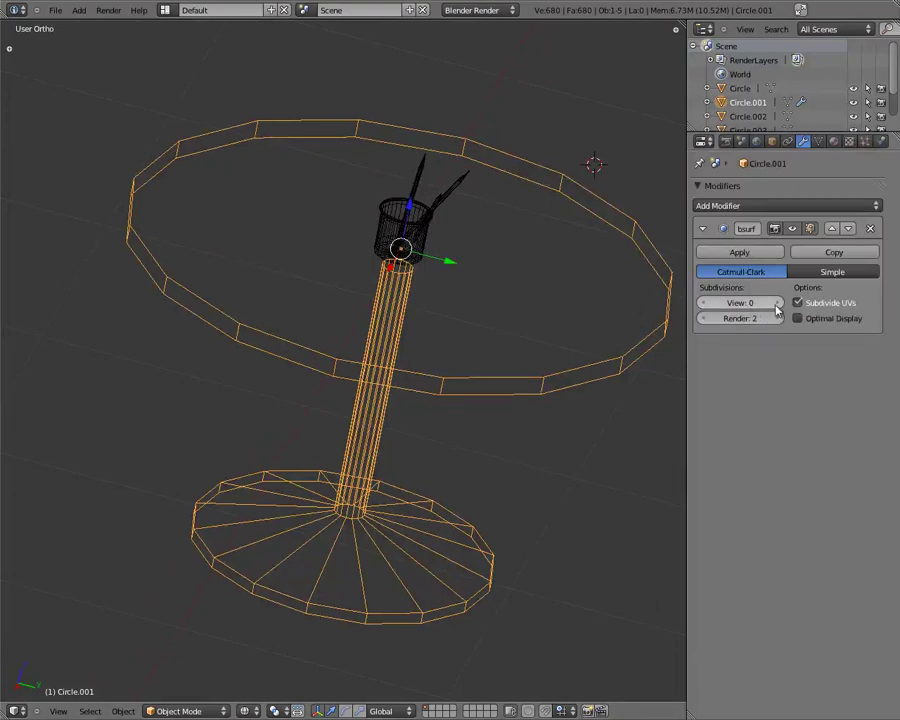
click(777, 304)
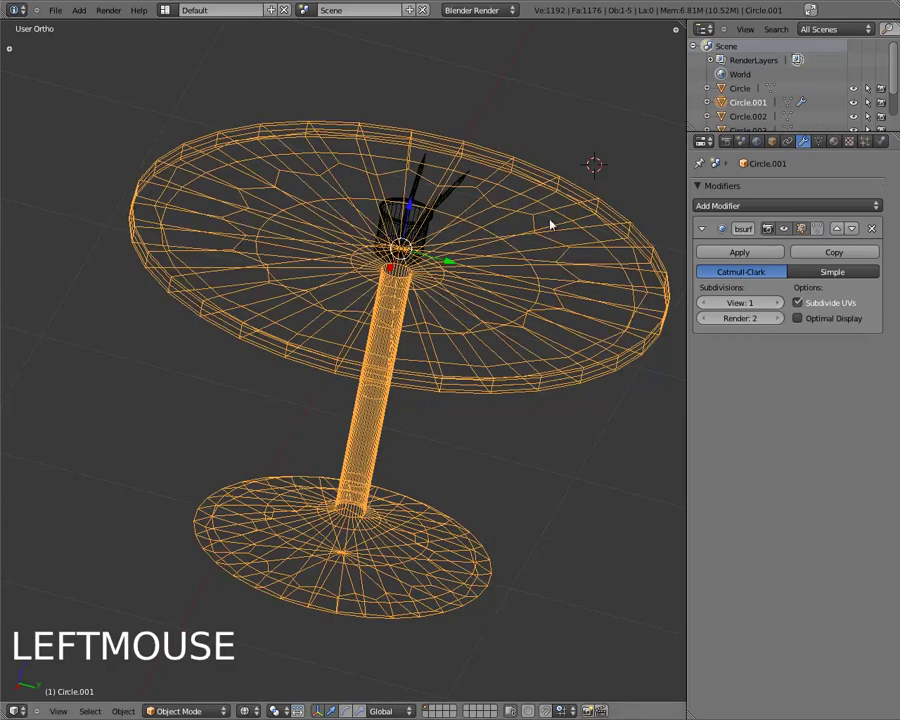
key(z)
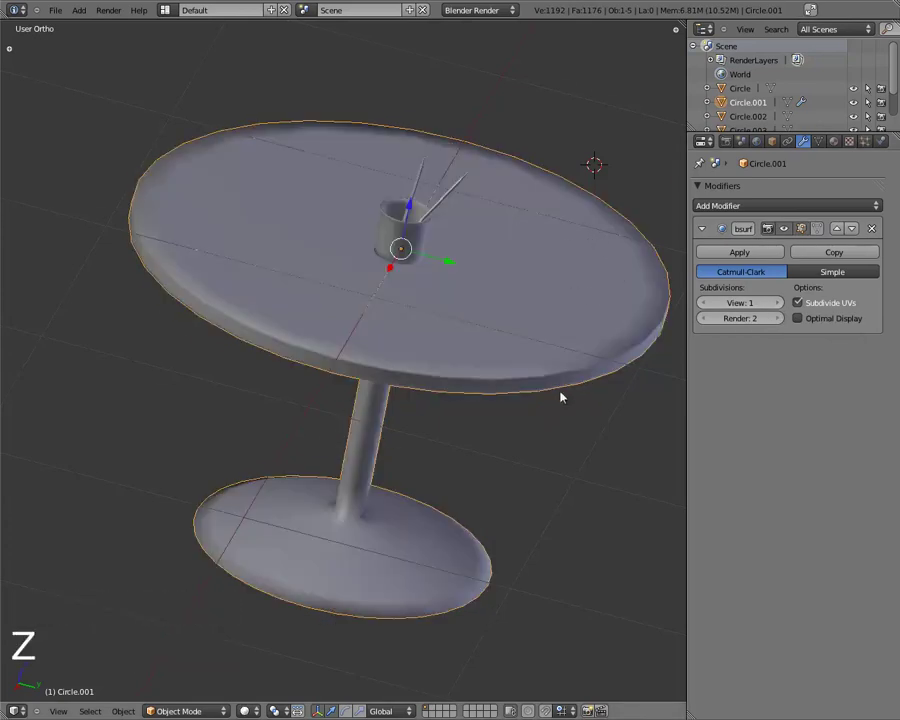
Toggle the table's View subdivisions to 0 and back to 1 in solid shading to compare the tabletop's outline.
middle_drag(597, 379, 625, 362)
click(704, 302)
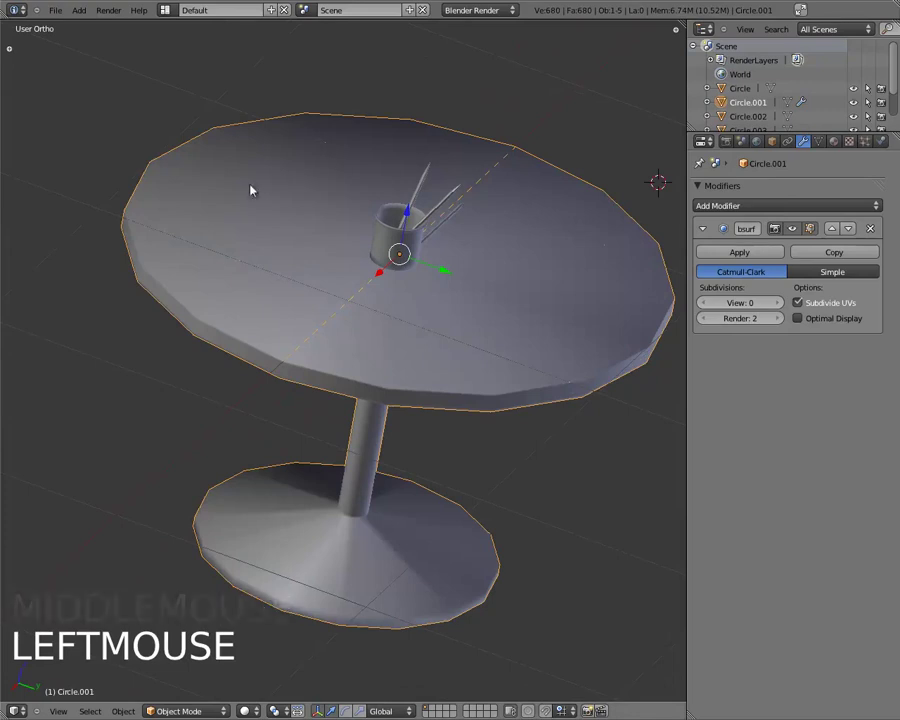
click(777, 302)
scroll(504, 277, up, 3)
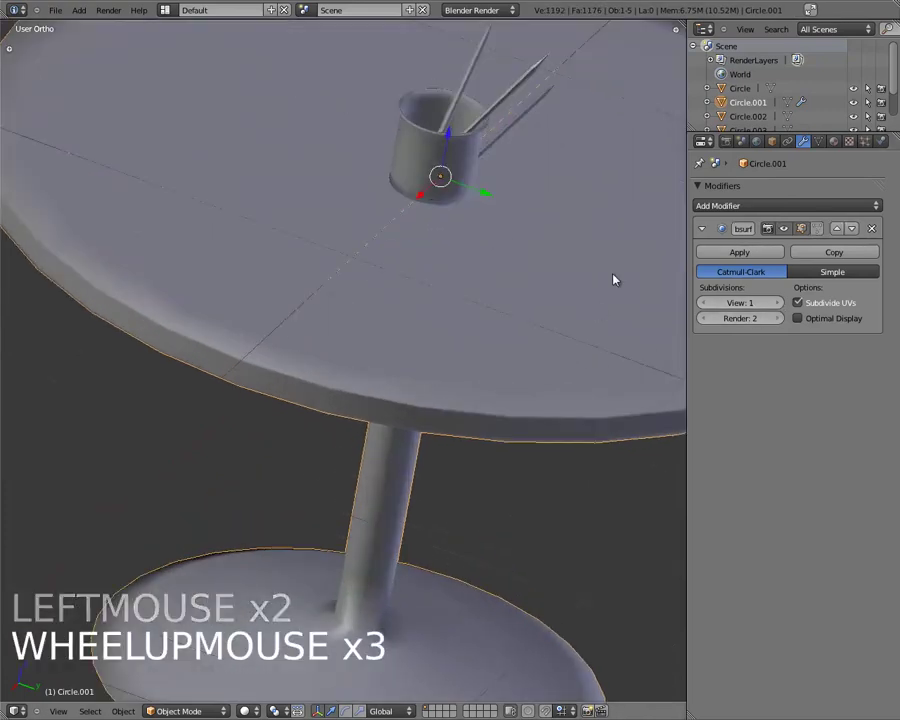
shift+middle_drag(617, 281, 520, 331)
scroll(504, 323, down, 3)
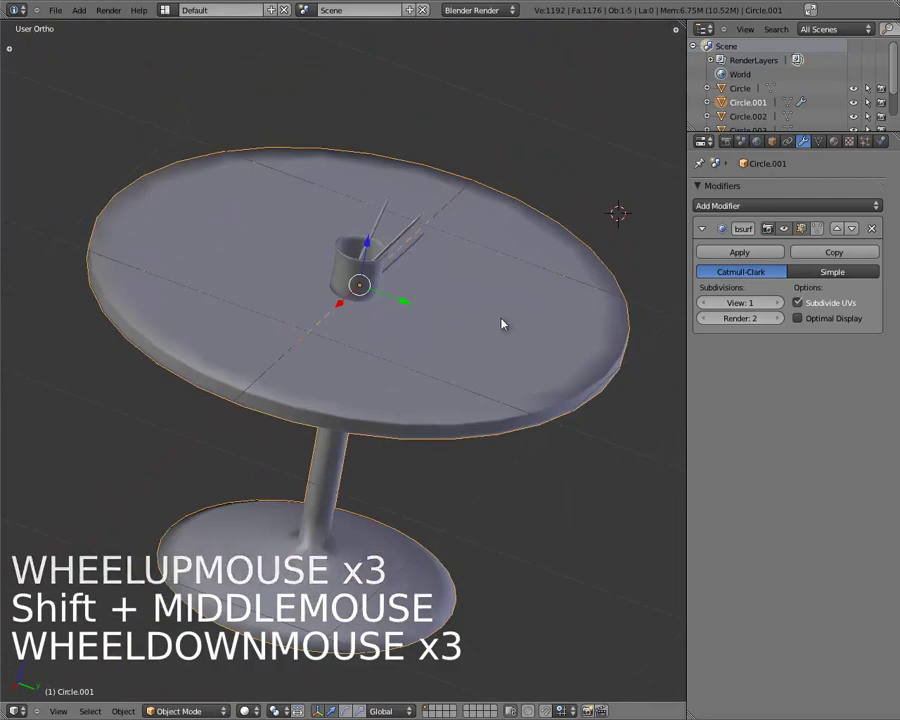
Set the table's View subdivisions to 2 and examine the tabletop rim, the stem and the base.
click(777, 302)
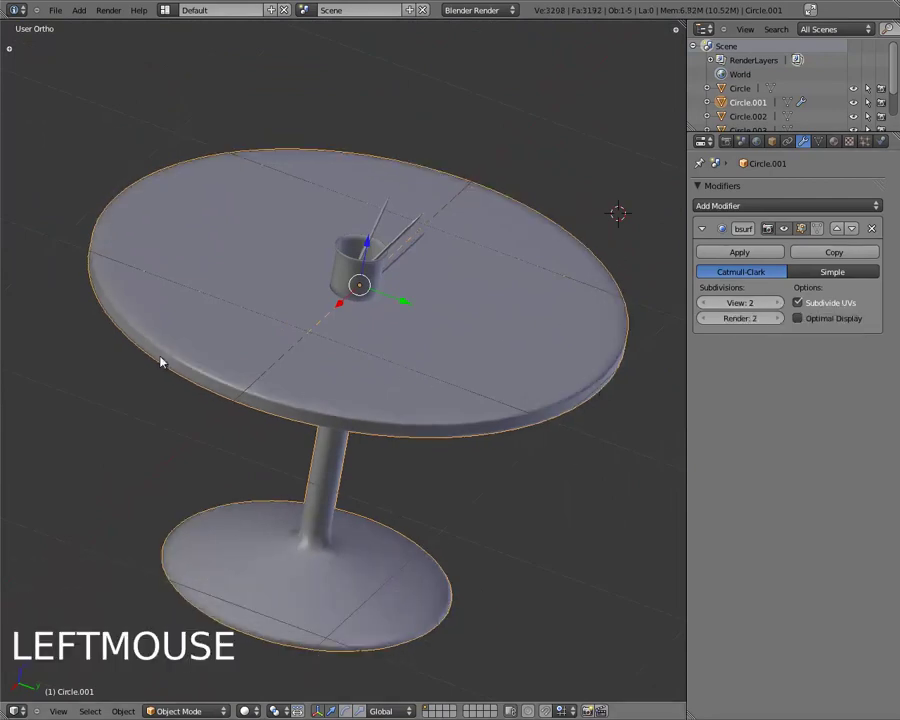
scroll(160, 364, up, 4)
shift+middle_drag(139, 354, 428, 430)
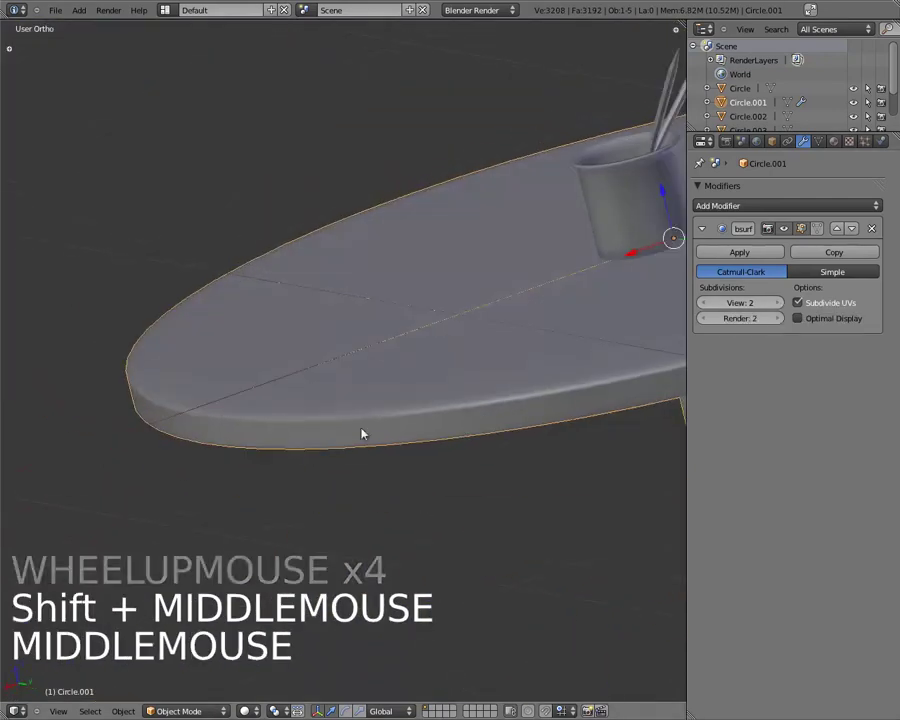
scroll(141, 372, down, 1)
middle_drag(141, 372, 590, 490)
shift+middle_drag(590, 490, 573, 150)
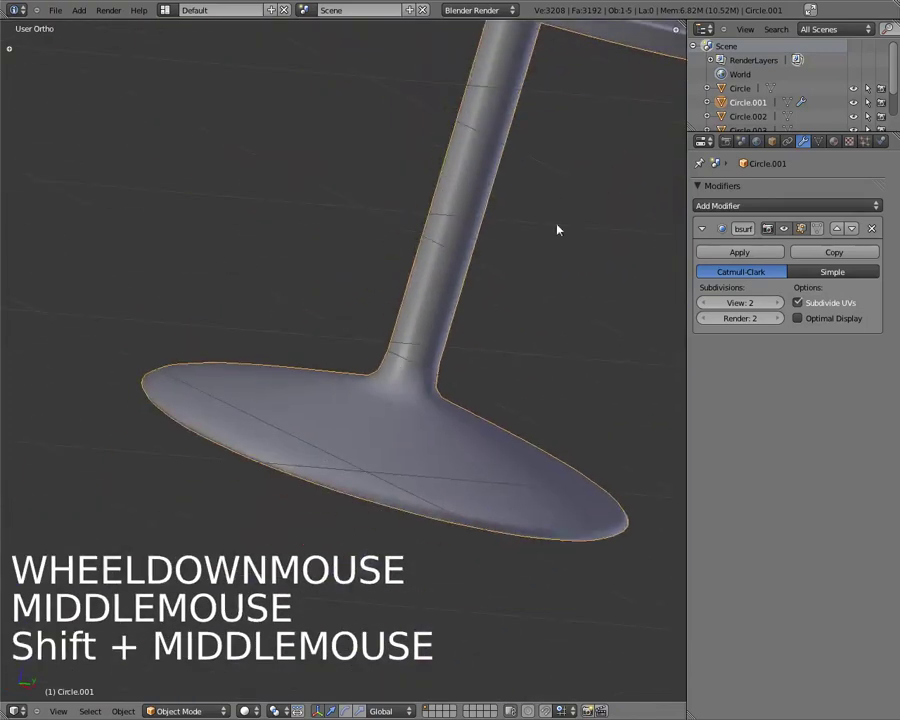
scroll(536, 392, down, 3)
shift+middle_drag(536, 392, 653, 338)
scroll(653, 338, up, 1)
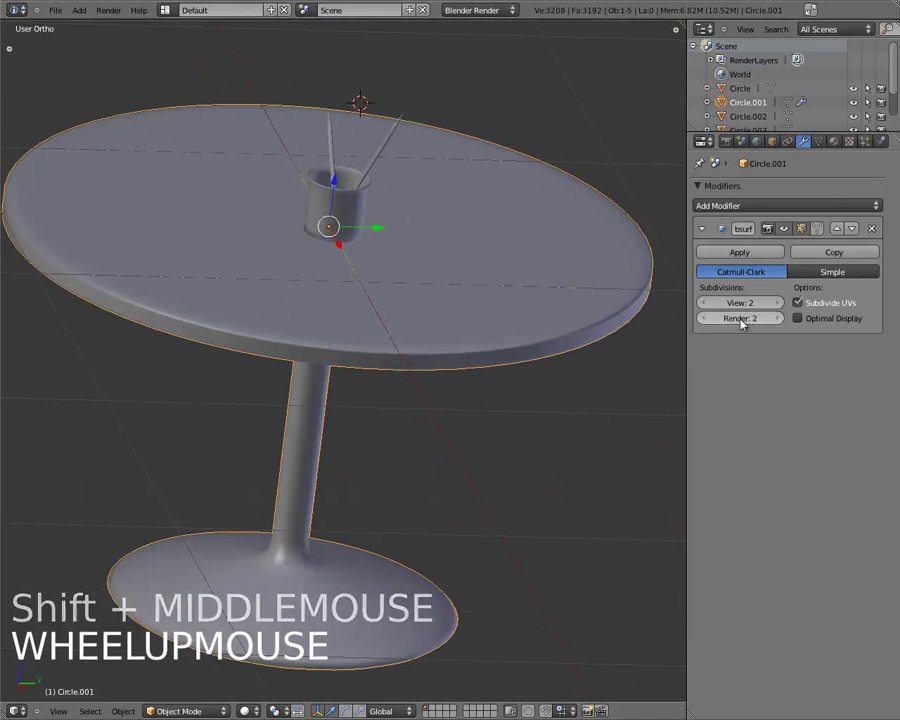
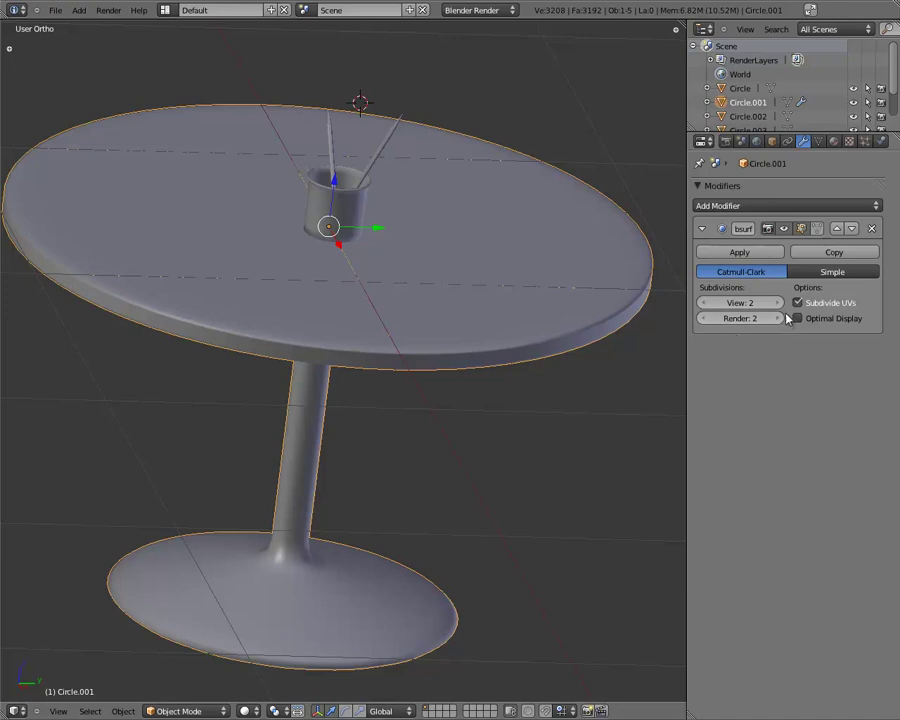
Drop the View subdivisions to 0, try Render at 3, and set Render back to 2 and View to 1.
double_click(705, 303)
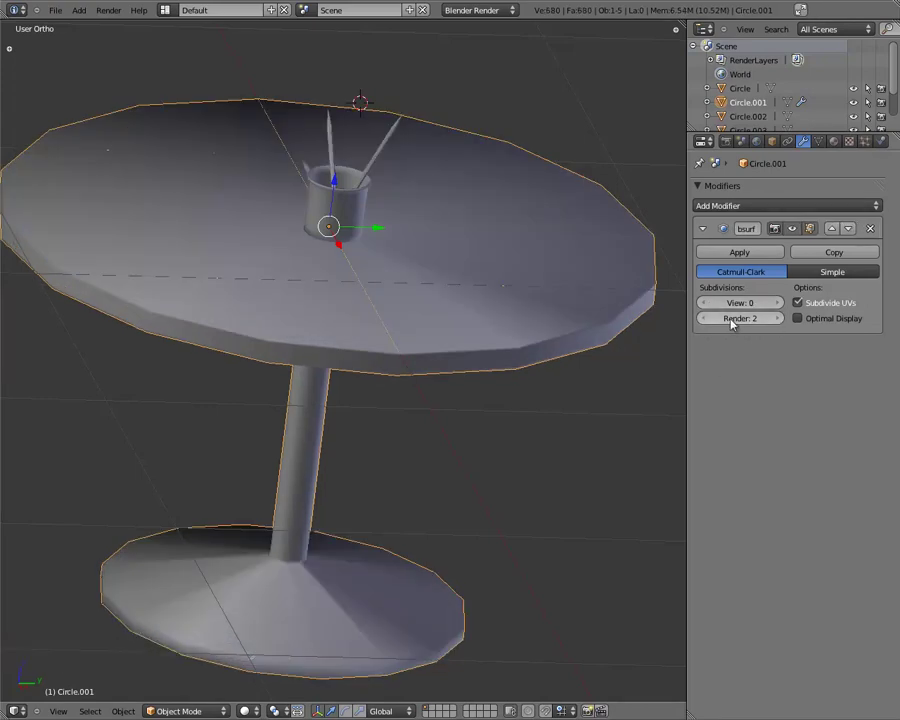
click(778, 318)
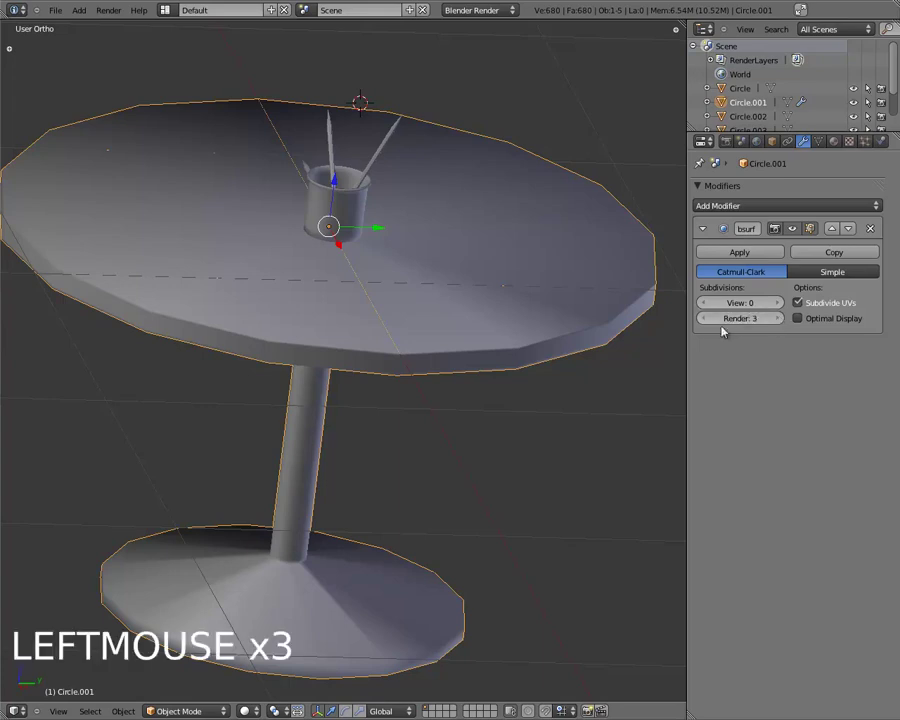
click(705, 318)
click(778, 302)
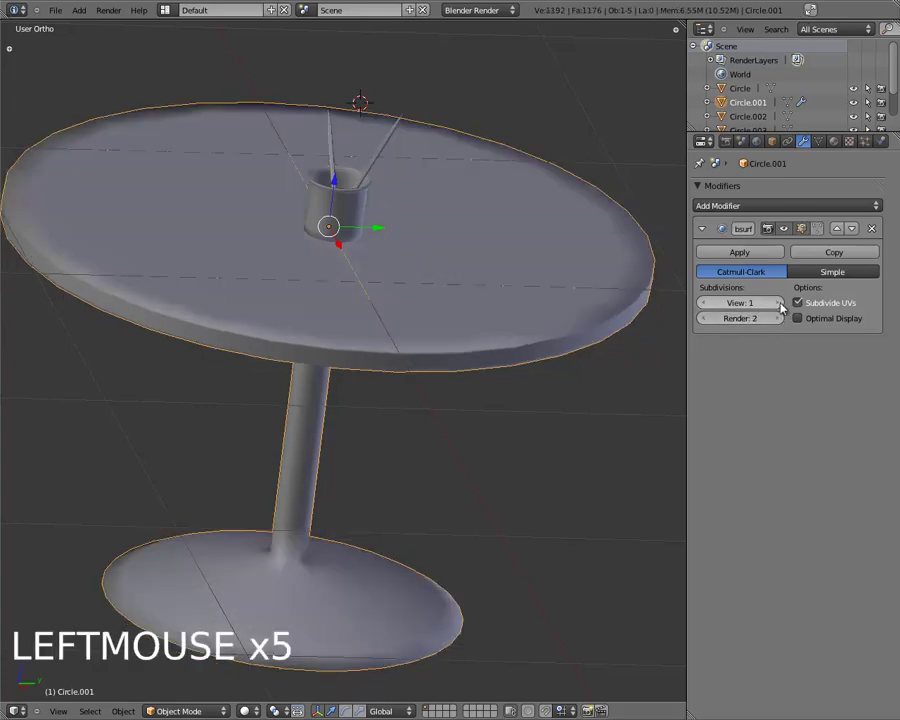
Preview the table at View subdivisions 2 and 3, try a higher Render level, and restore Render to 2 and View to 1.
mouse_move(607, 315)
middle_down()
mouse_move(587, 345)
mouse_move(640, 330)
mouse_move(598, 311)
middle_up()
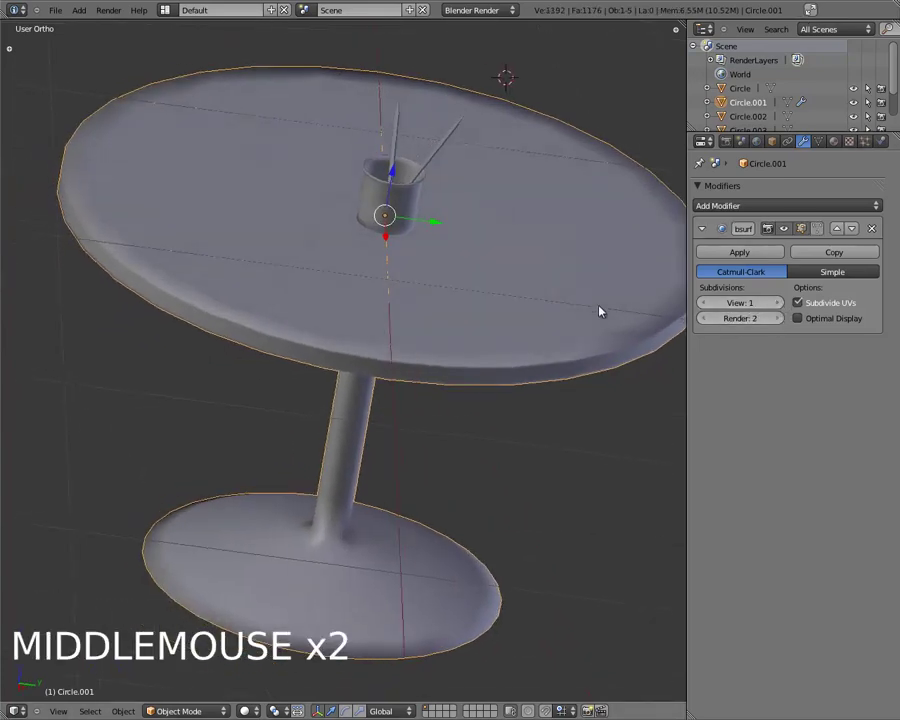
click(778, 302)
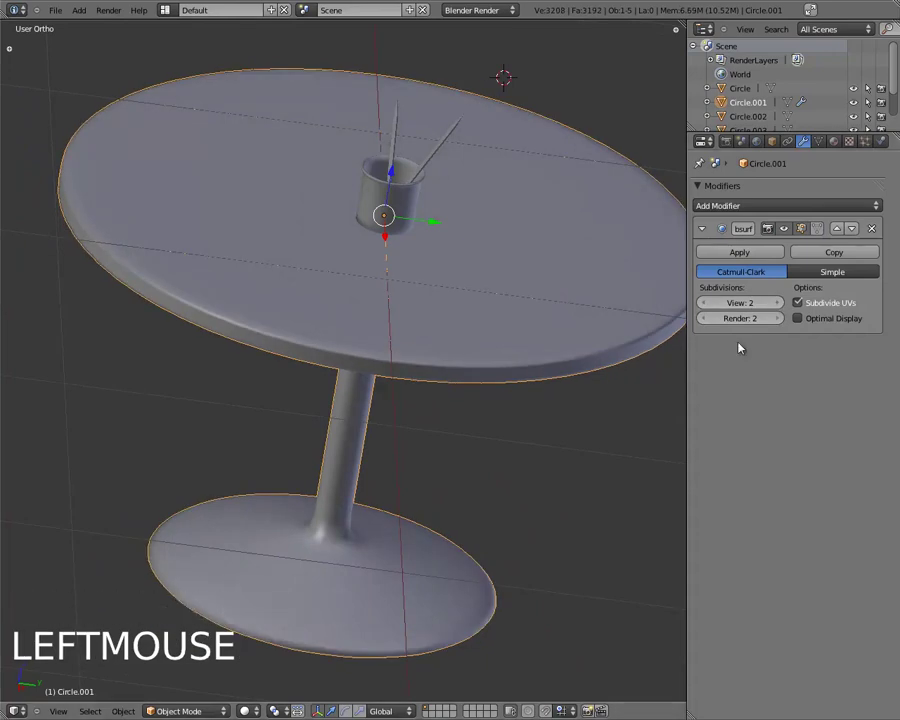
click(781, 303)
middle_drag(635, 398, 713, 338)
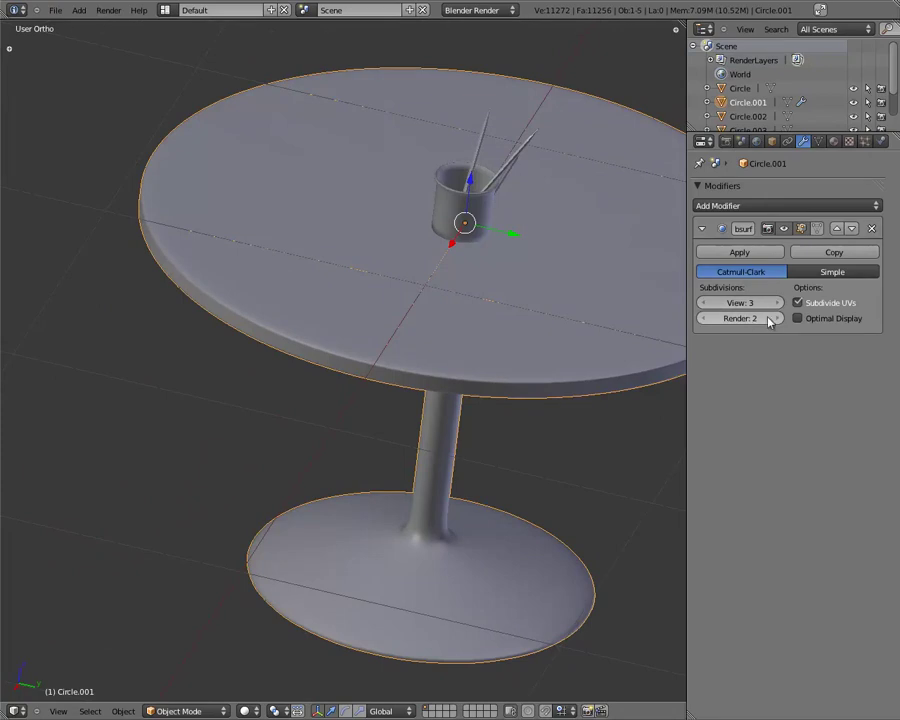
click(777, 318)
click(706, 318)
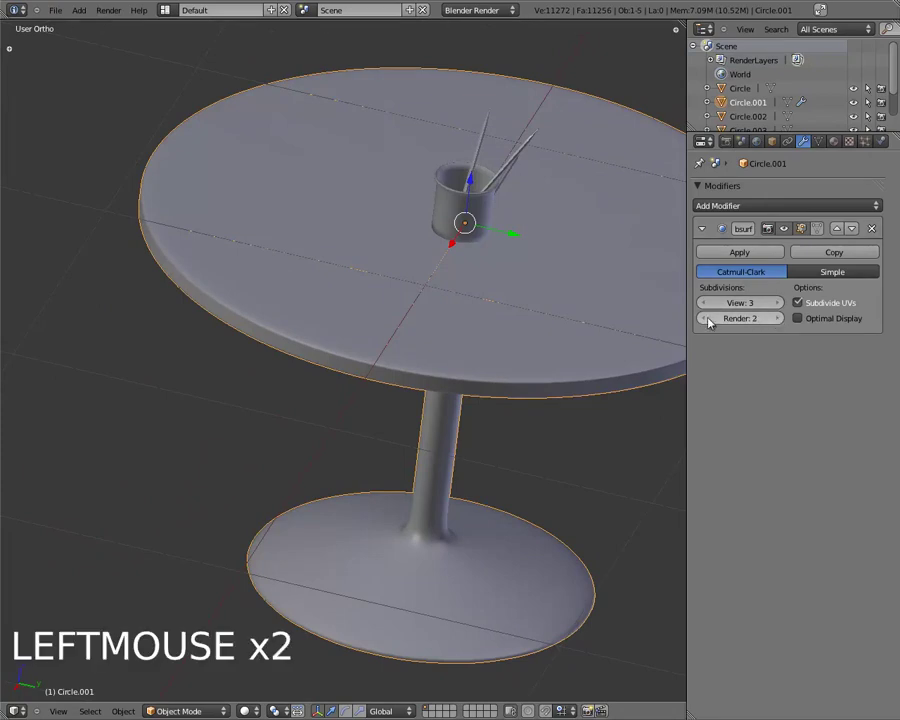
click(706, 303)
click(705, 305)
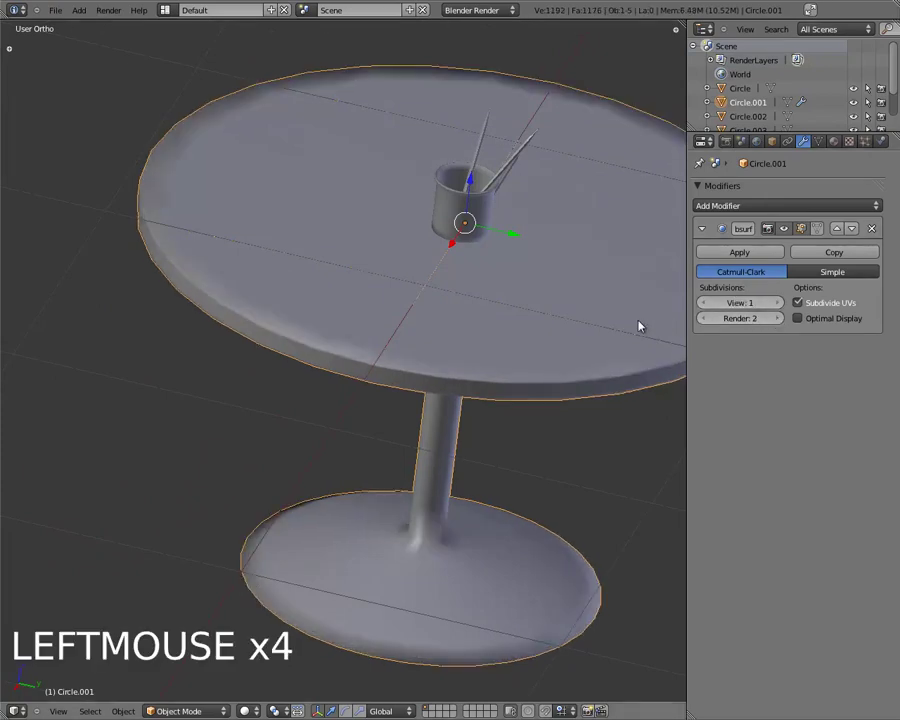
Examine the whole table with the cup and pencils from several angles and distances.
shift+middle_drag(593, 293, 426, 301)
scroll(358, 341, down, 7)
scroll(358, 341, up, 1)
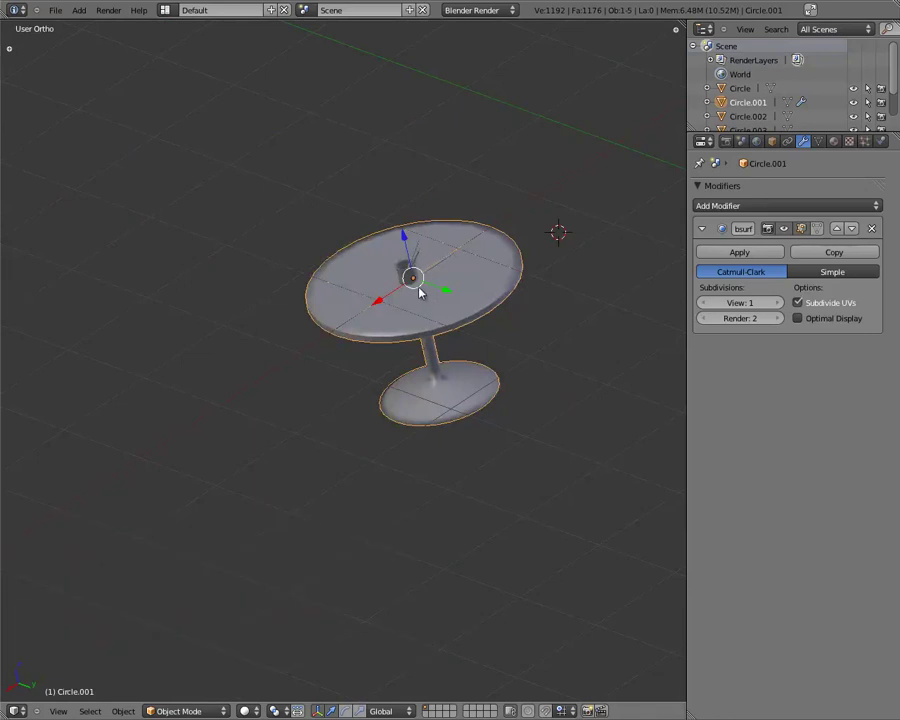
shift+middle_drag(437, 290, 425, 358)
scroll(425, 358, up, 3)
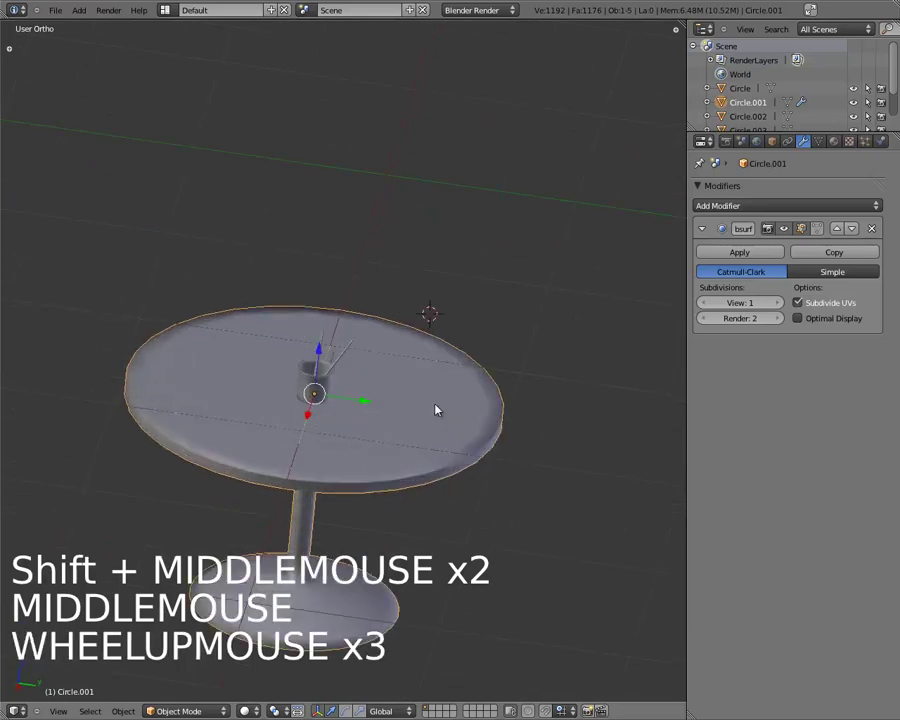
shift+middle_drag(436, 410, 546, 261)
scroll(562, 313, up, 2)
shift+middle_drag(562, 313, 490, 430)
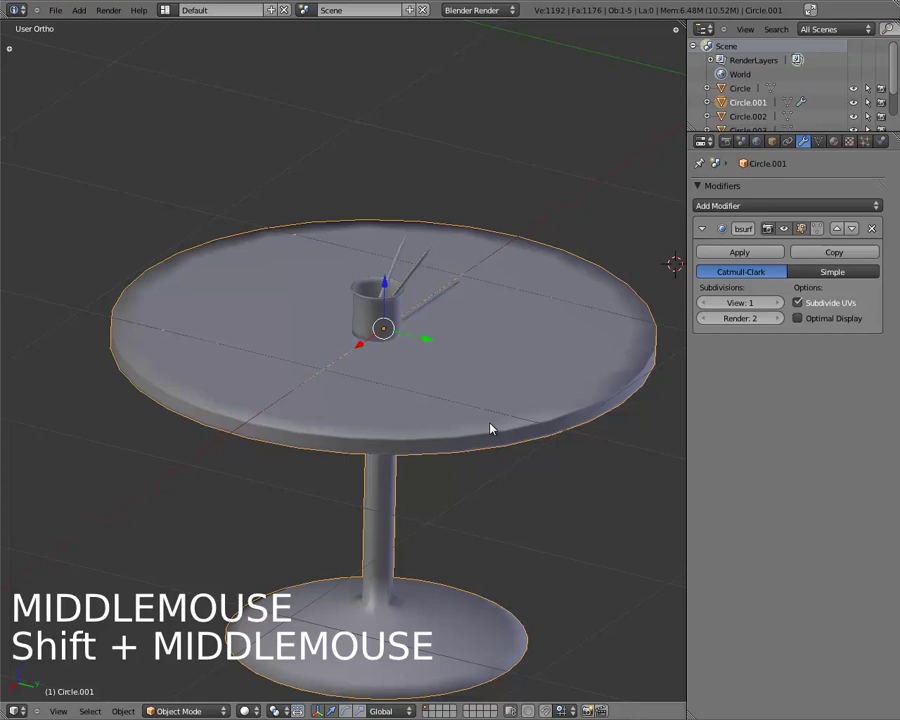
In the right orthographic view, place the 3D cursor above the tabletop beside the cup and add a camera there.
key(KP_3)
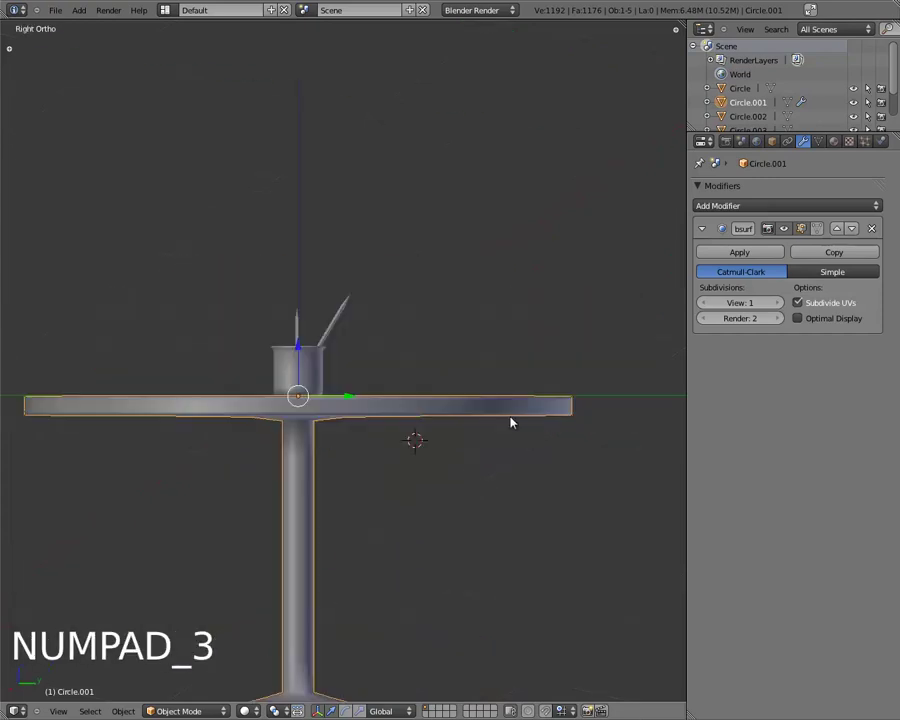
click(445, 243)
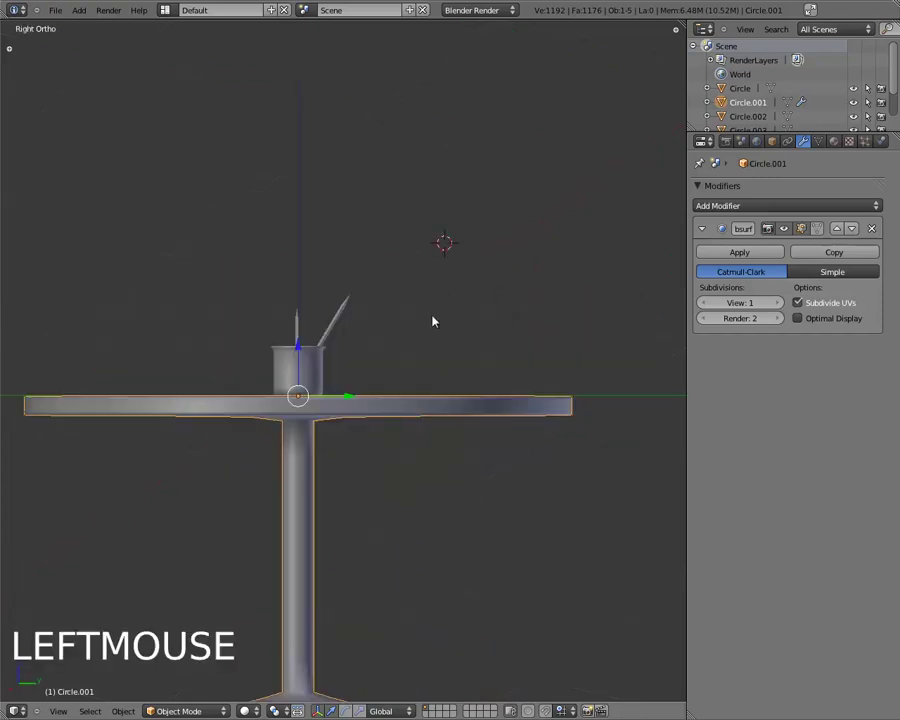
key(shift+a)
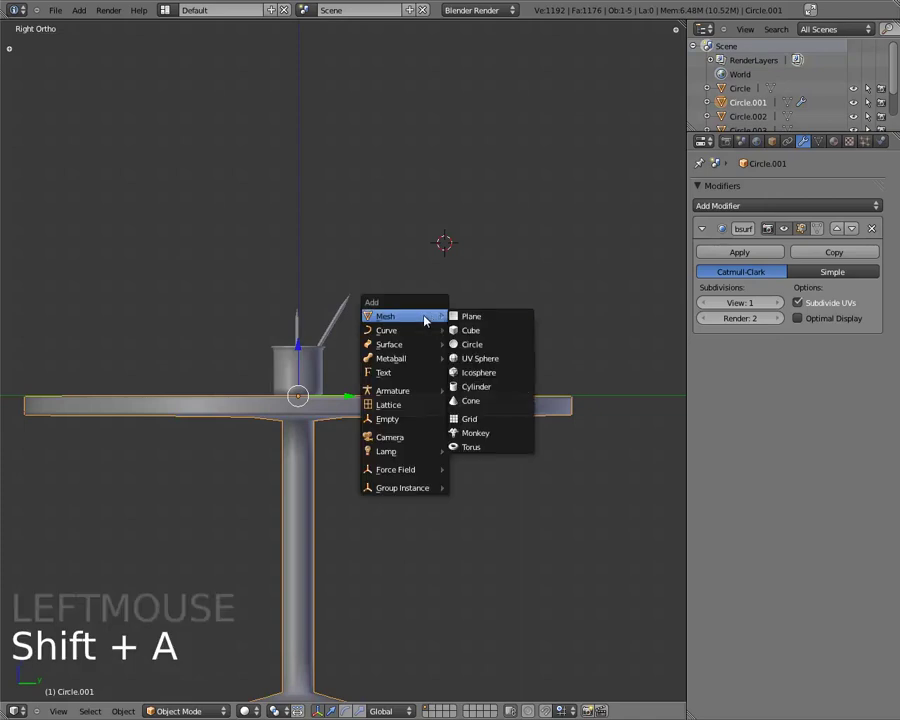
click(404, 442)
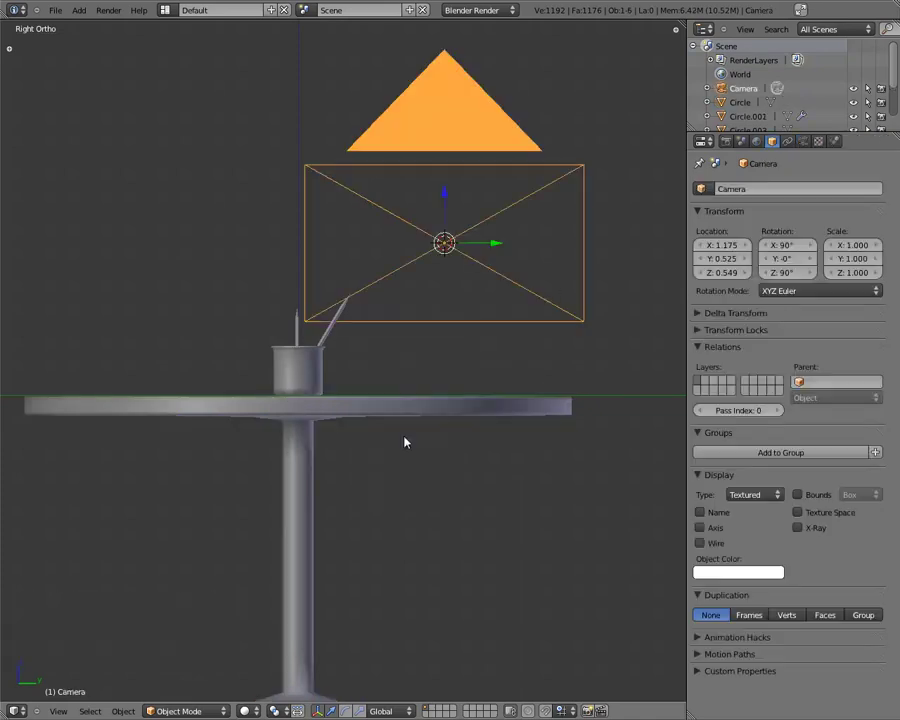
Look through the new camera and turn it in fly mode toward the cup, to a rotation of about X 74.7° and Z 251.1°.
middle_drag(548, 284, 585, 358)
scroll(494, 318, down, 5)
scroll(488, 328, down, 3)
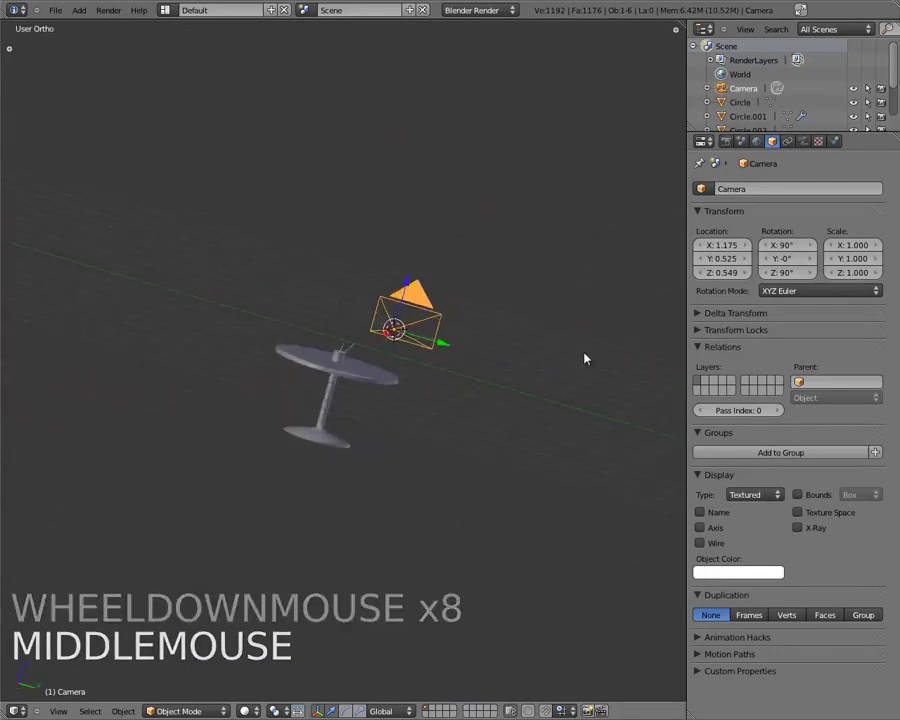
key(KP_0)
key(shift+f)
key(Escape)
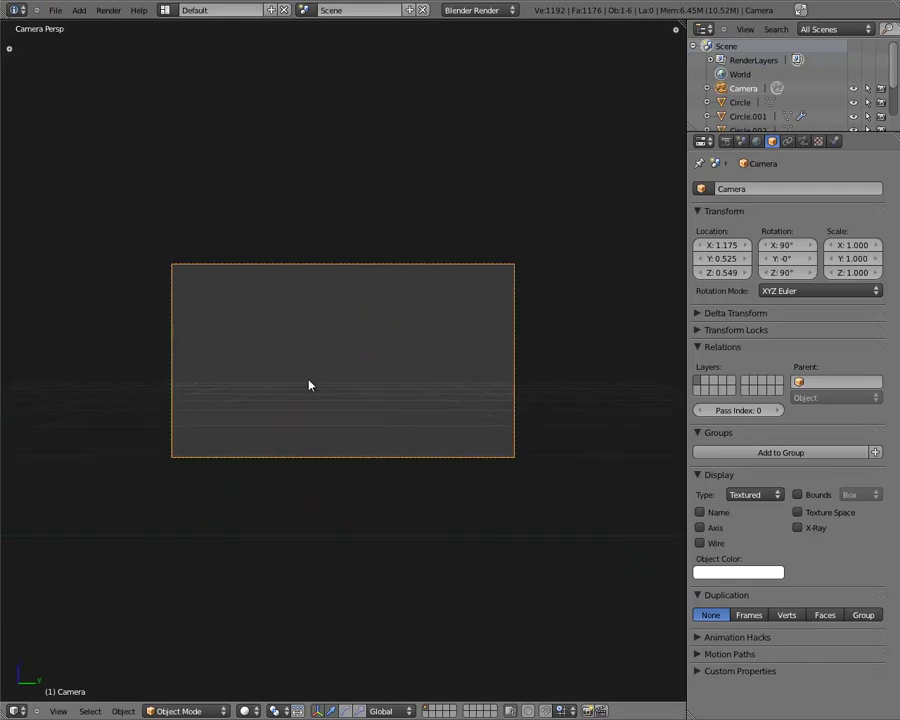
key(shift+f)
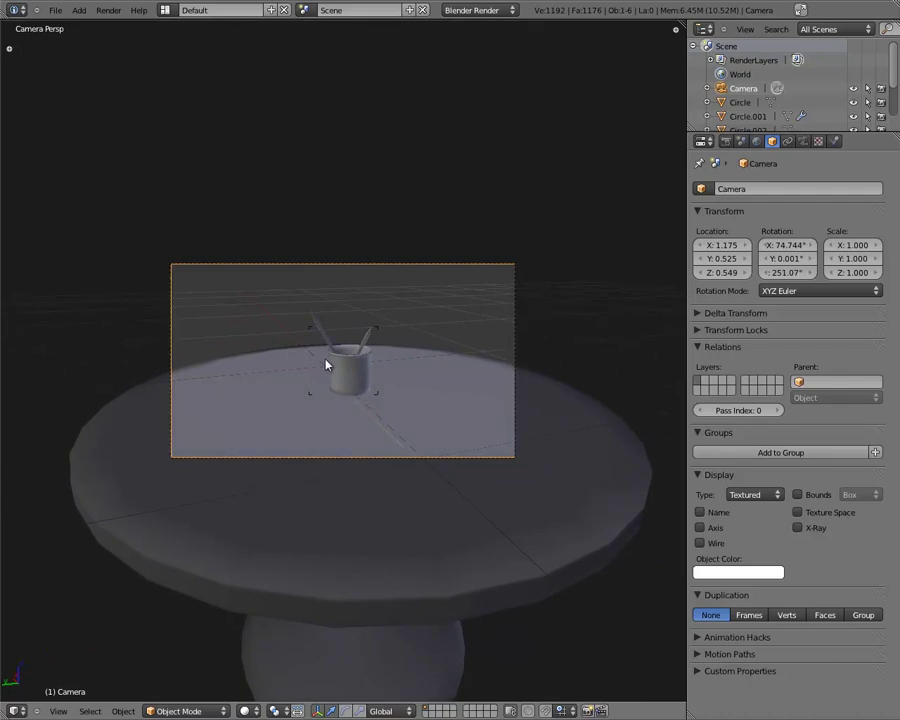
Move the camera in its own view to about X 1.142, Y 0.548, Z 0.408, keeping the cup in frame.
key(g)
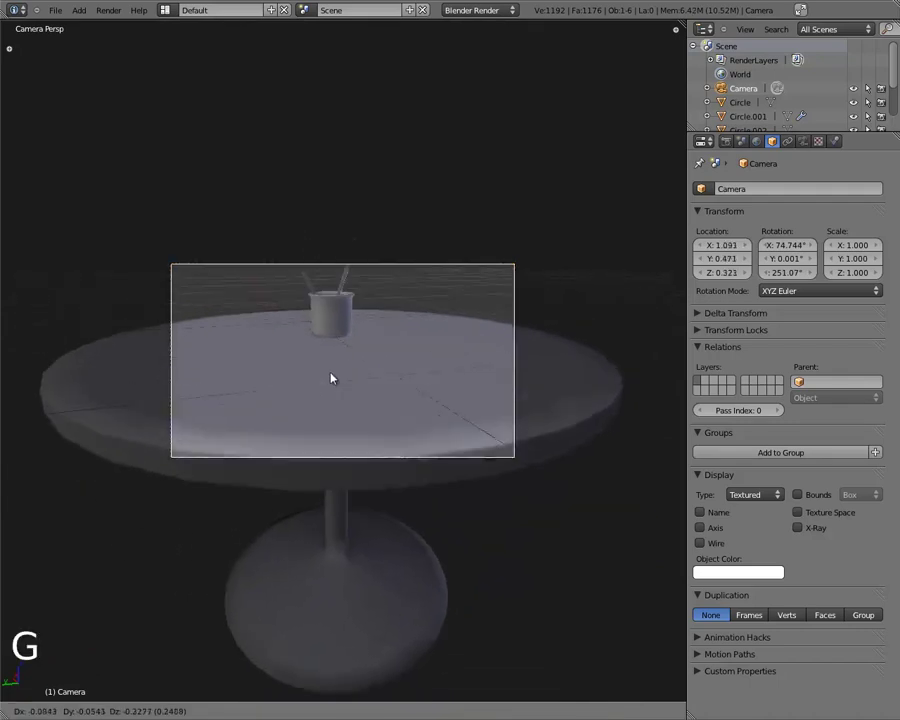
click(326, 378)
key(g)
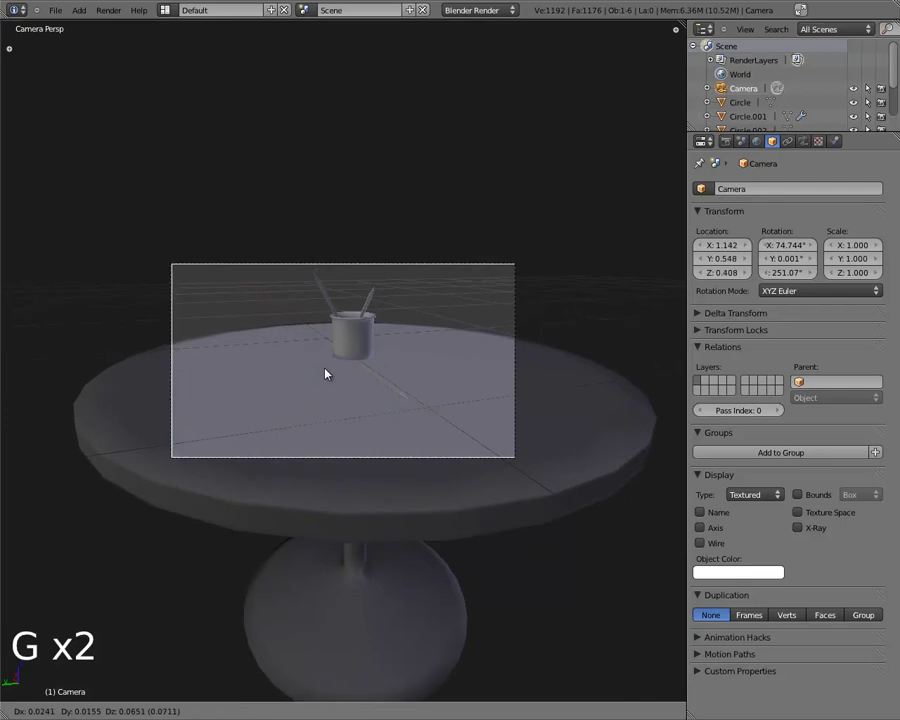
click(327, 373)
Fly the camera back to about X 1.584, Y 1.835, Z 0.408, with a rotation of about X 78.5° and Z 206.7°.
scroll(380, 390, up, 2)
scroll(450, 414, down, 3)
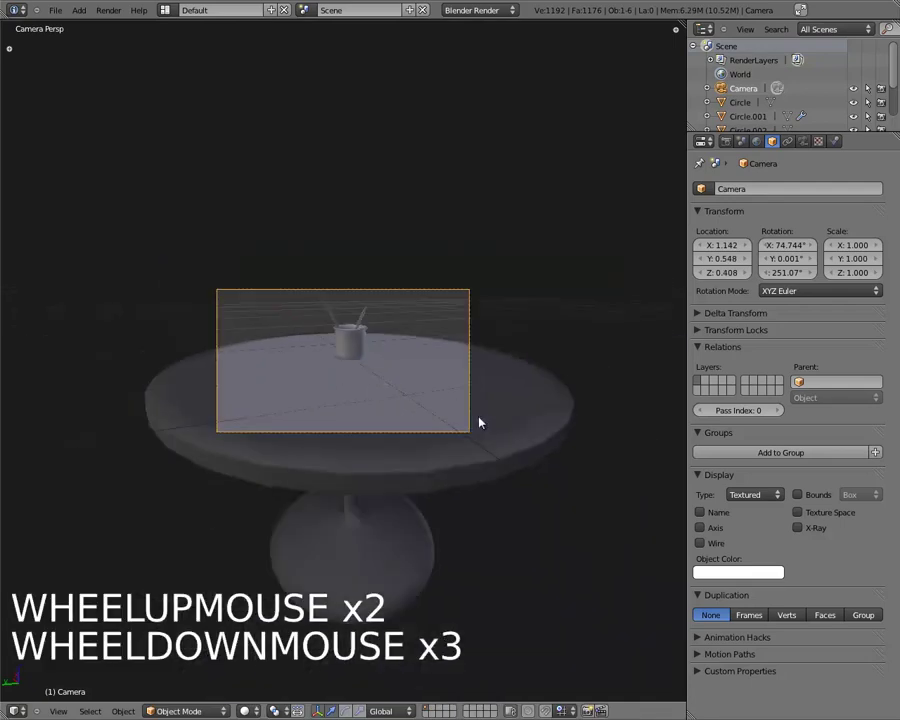
key(shift+f)
middle_drag(257, 368, 300, 364)
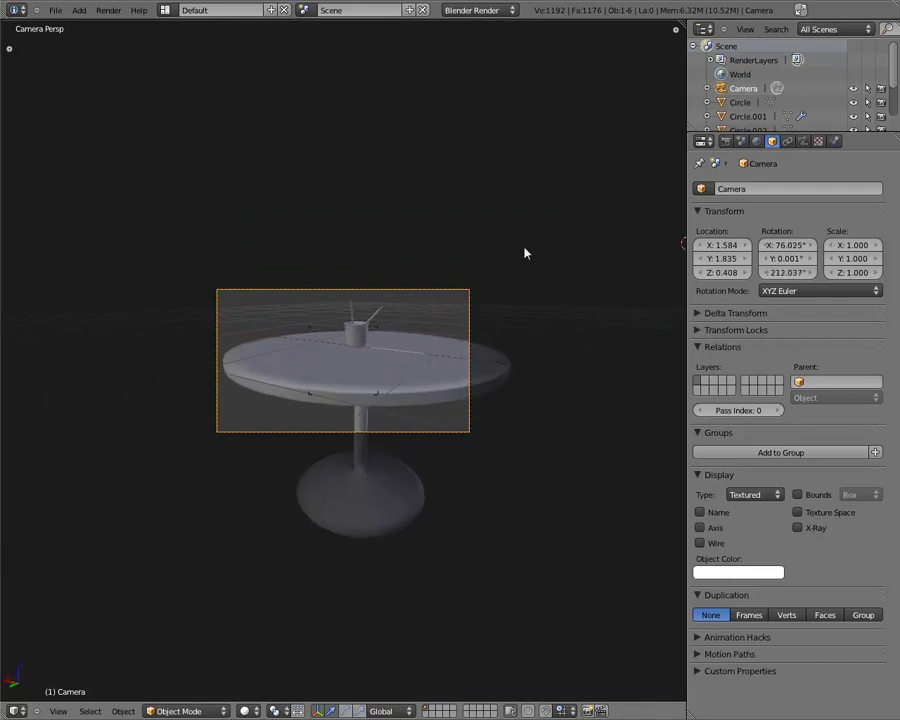
scroll(343, 330, up, 3)
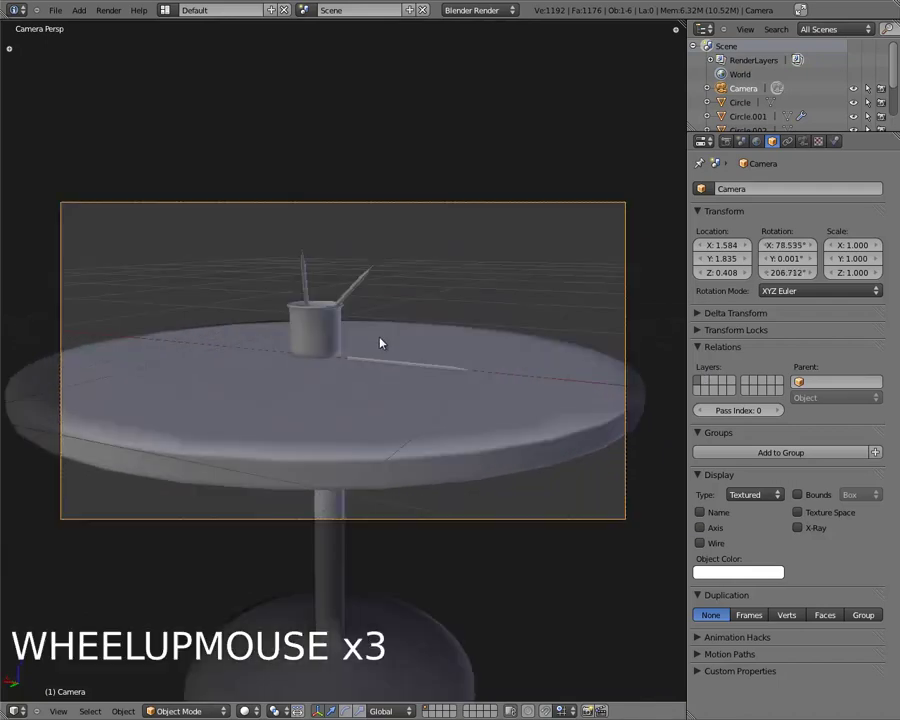
Fly the camera closer to the cup, to about X 1.954, Y 1.099, Z 0.241, and turn it to about X 85.8° and Z 197°.
key(shift+f)
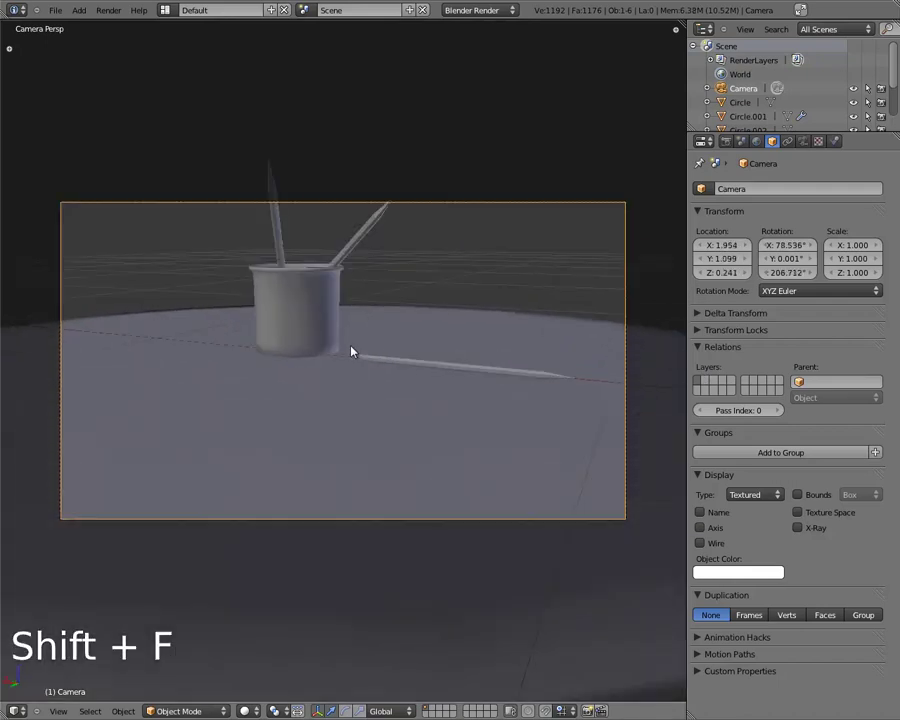
scroll(351, 351, down, 2)
key(shift+f)
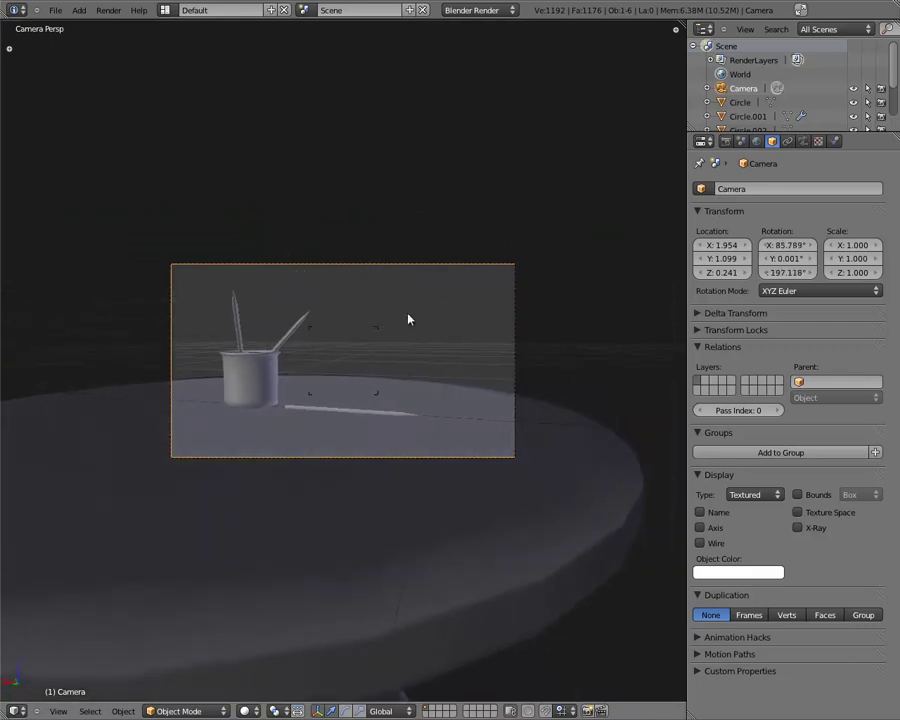
scroll(376, 364, up, 3)
shift+middle_drag(376, 364, 442, 301)
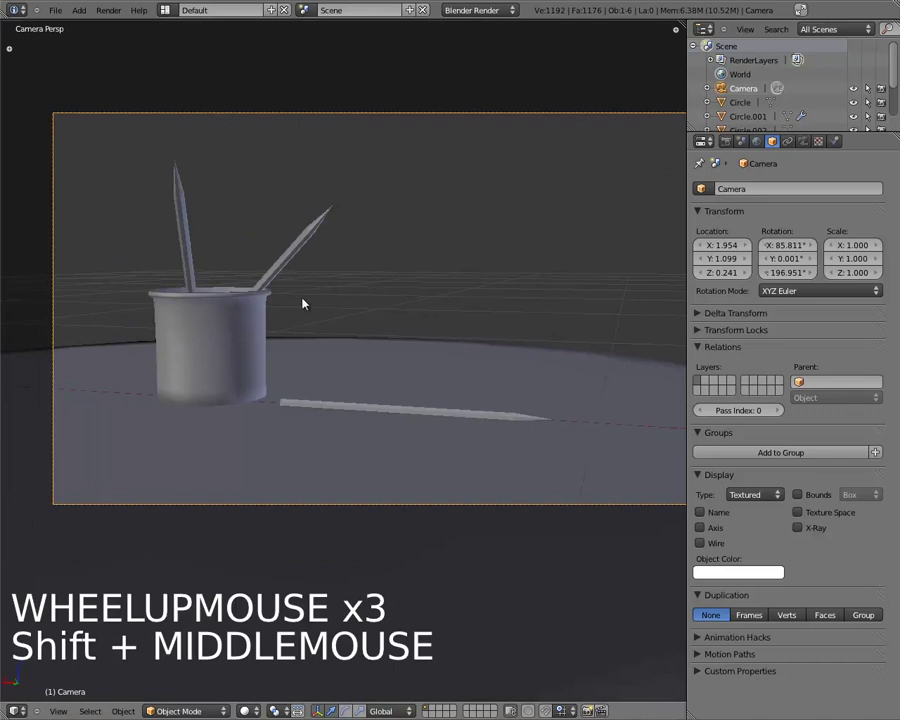
Check the camera's placement around the table, run a test render of the unlit scene, and close the render.
scroll(398, 358, down, 8)
middle_drag(516, 396, 470, 421)
scroll(440, 404, down, 4)
scroll(465, 423, up, 8)
key(F12)
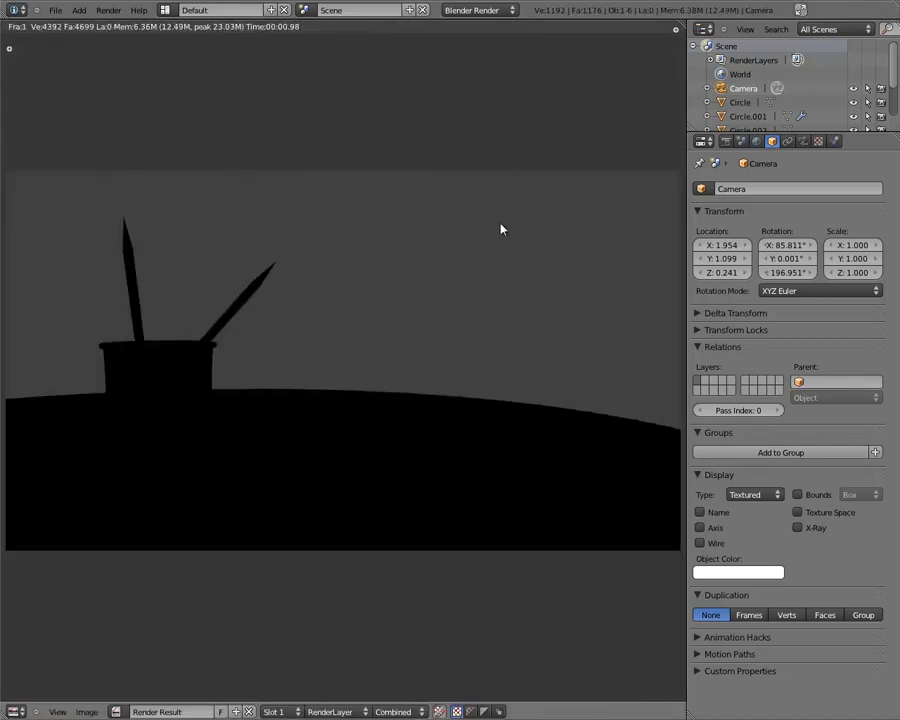
key(Escape)
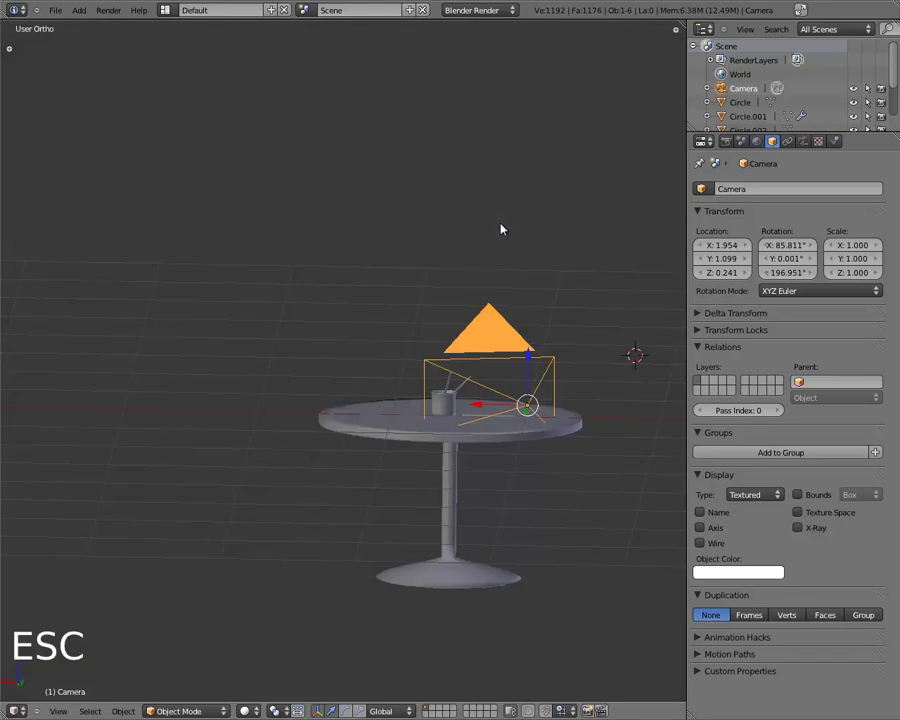
In the right orthographic view, place the 3D cursor above the table and add a Sun lamp there.
key(KP_3)
key(KP_Decimal)
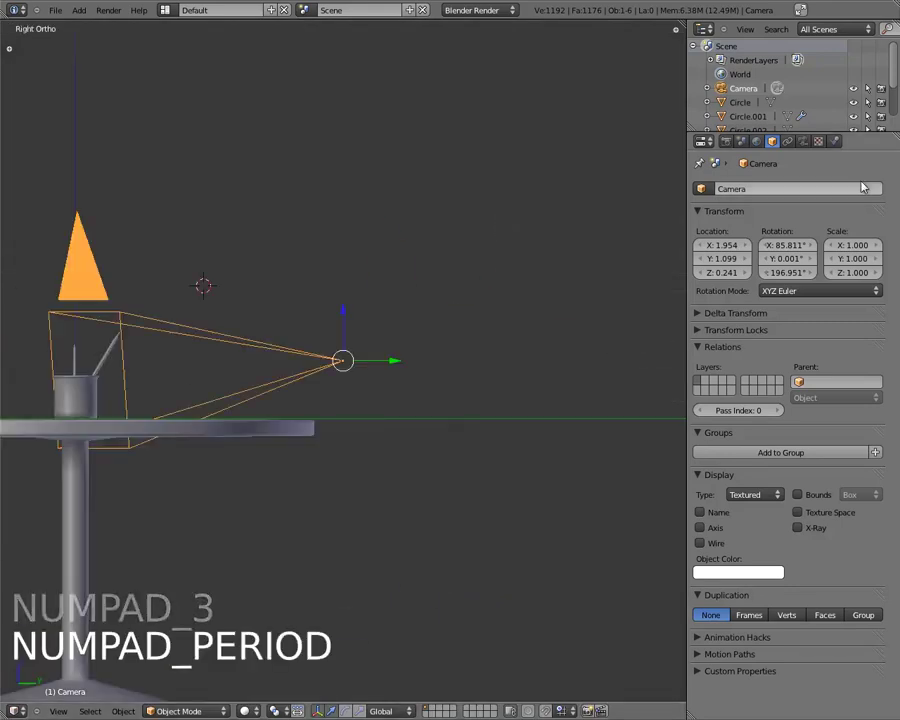
scroll(170, 222, down, 3)
shift+middle_drag(196, 225, 368, 209)
click(413, 164)
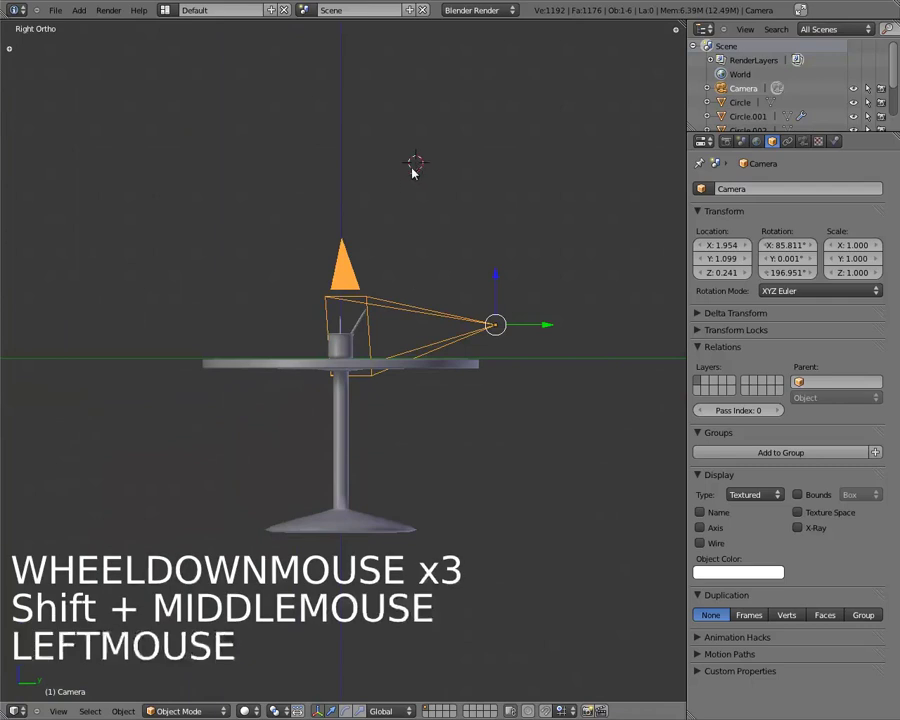
key(shift+a)
mouse_move(407, 188)
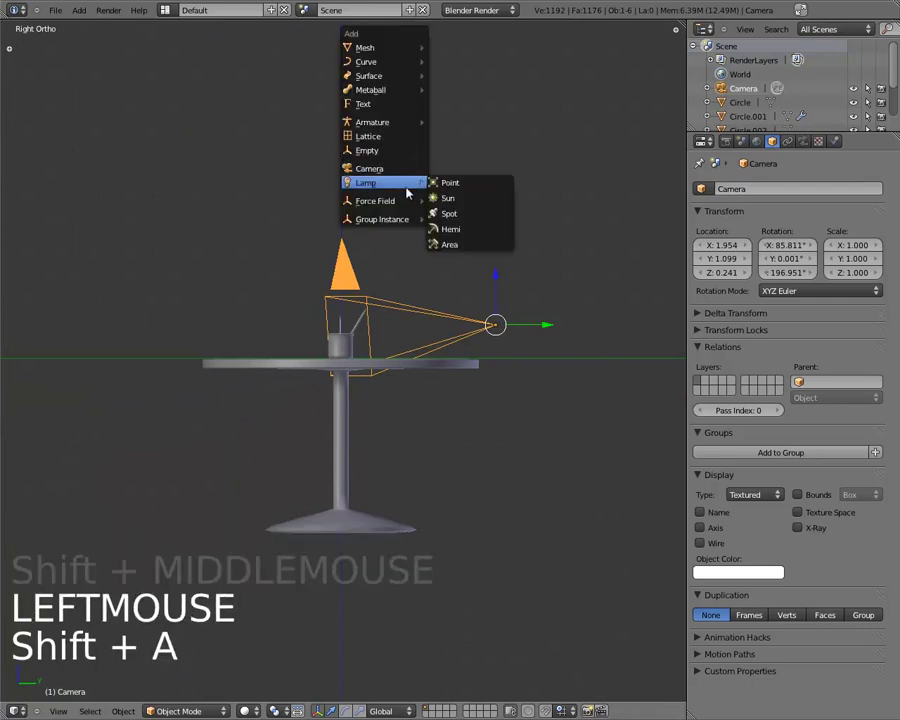
click(463, 199)
Move the sun lamp to about Y -1.854, Z 1.586 and rotate it about 51° around X toward the cup.
key(g)
click(202, 218)
key(r)
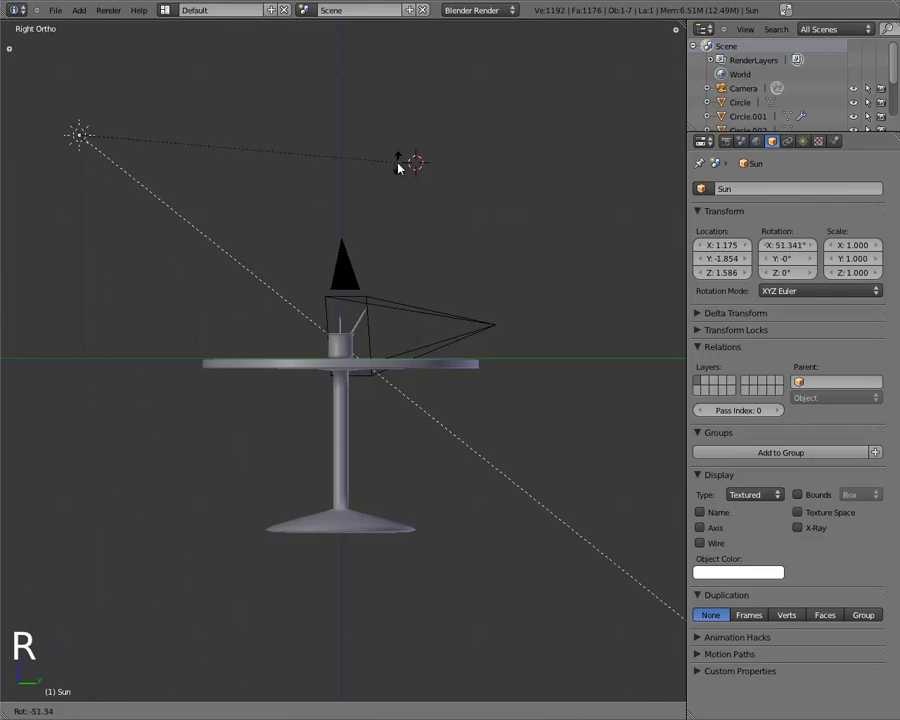
click(398, 165)
Undo the sun lamp's addition and the preceding fly-mode changes to the camera.
key(ctrl+z)
key(ctrl+z)
key(ctrl+z)
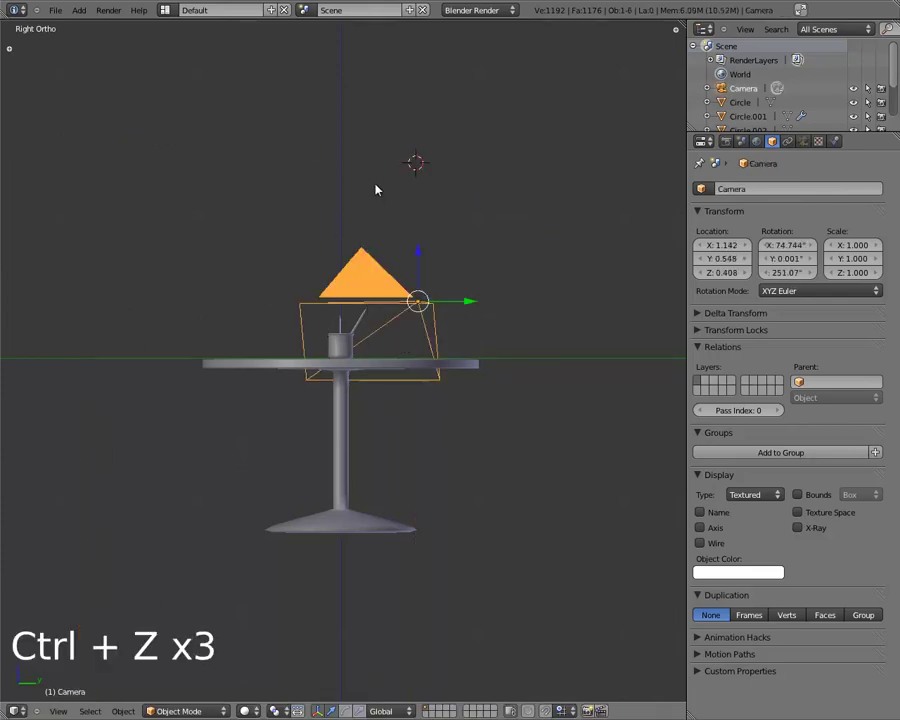
Place the 3D cursor above the tabletop, add a Sun lamp there, and move it to about Y -1.740, Z 1.232.
click(298, 192)
key(shift+a)
mouse_move(318, 181)
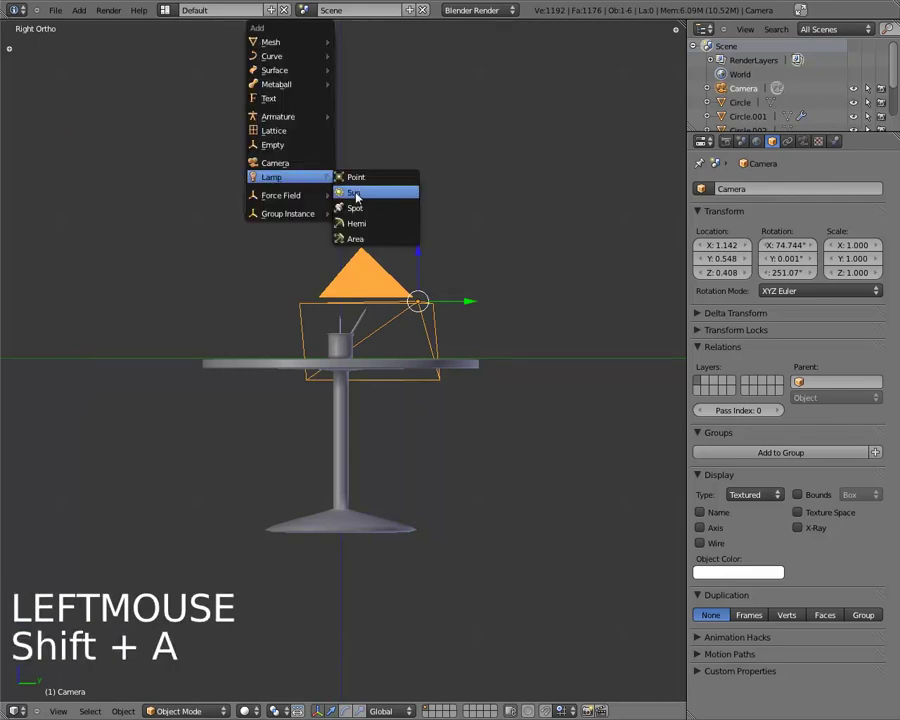
click(350, 192)
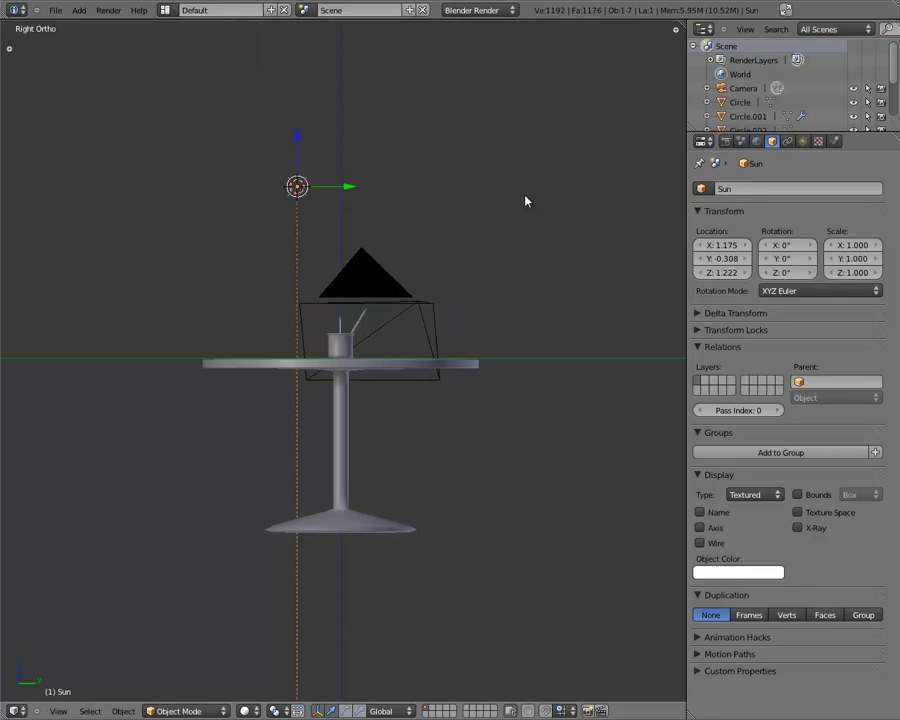
key(g)
click(306, 206)
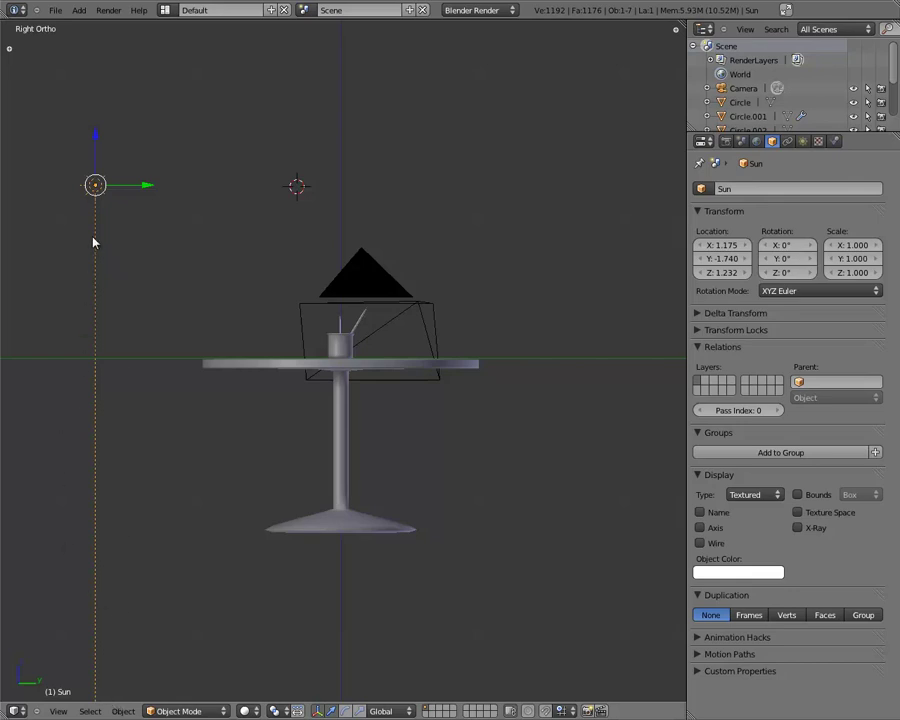
Rotate the sun lamp to about 44.9° around X so it shines diagonally down onto the table.
key(r)
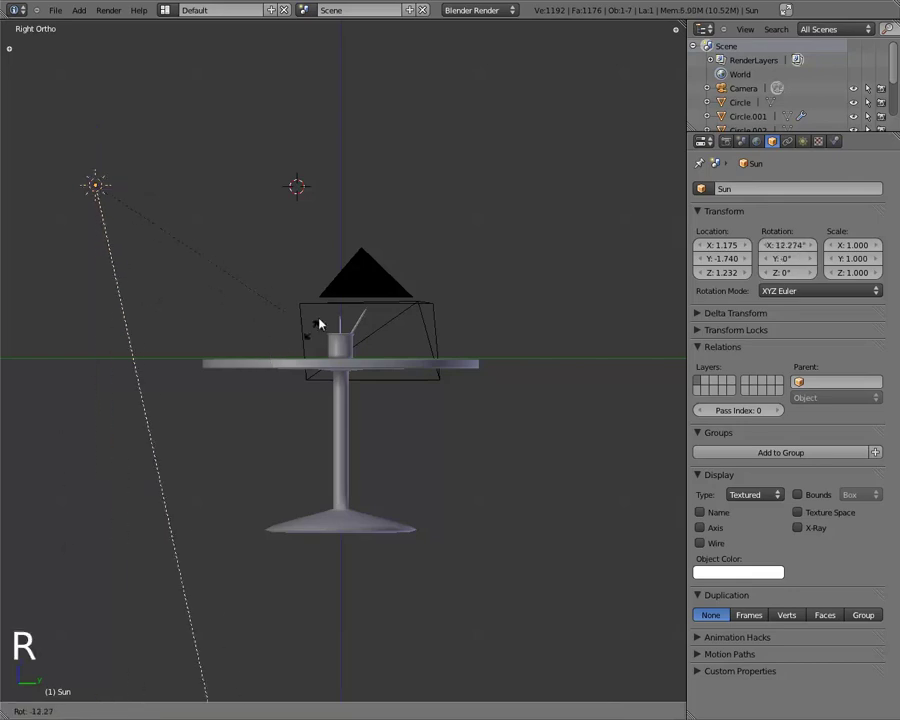
right_click(300, 300)
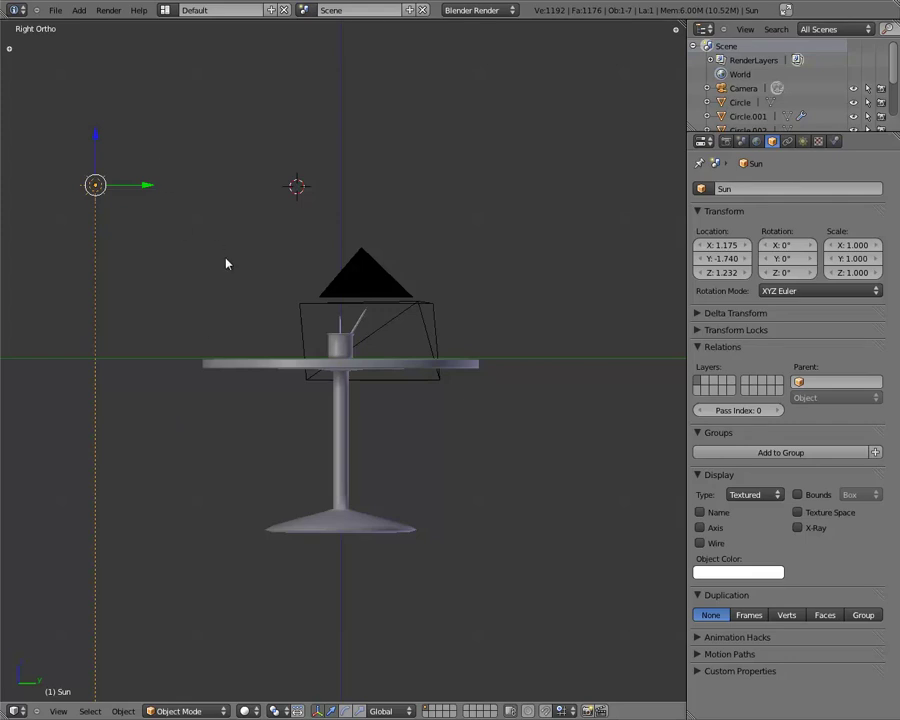
key(r)
key(r)
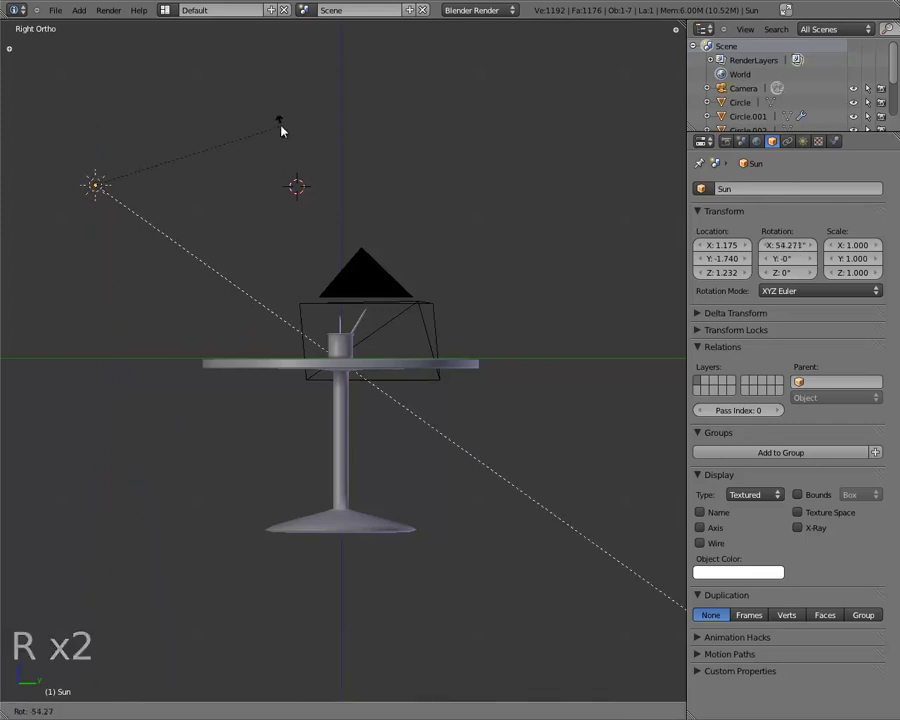
click(281, 127)
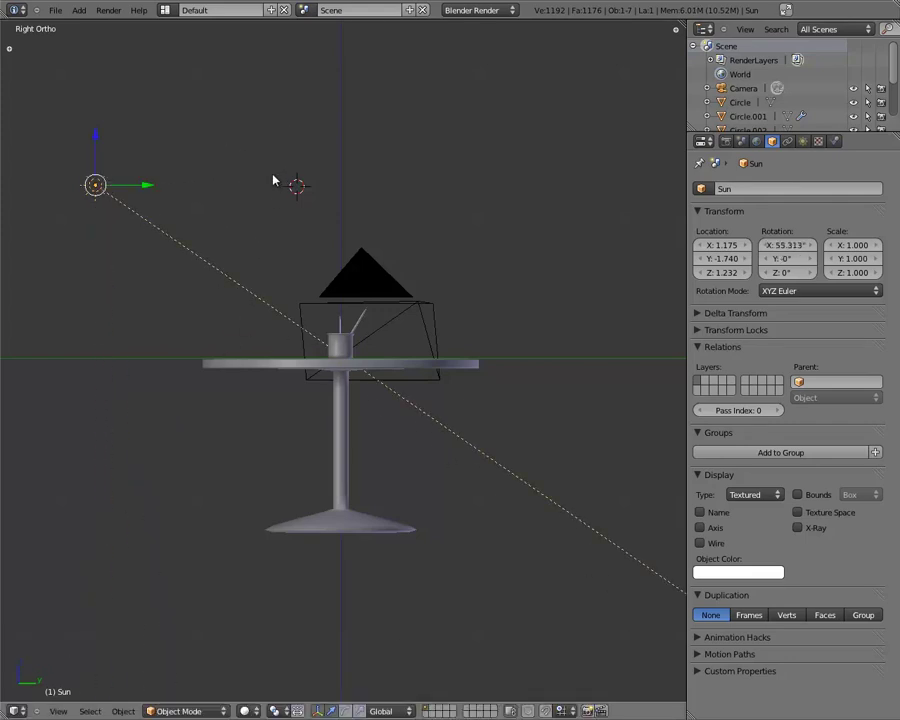
key(r)
click(256, 207)
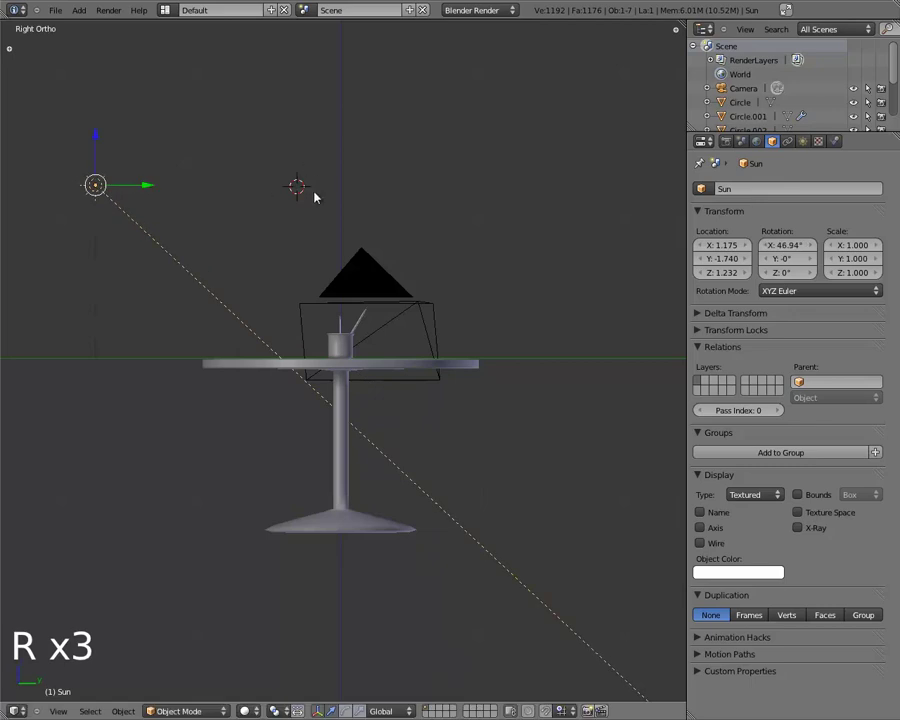
key(r)
click(305, 261)
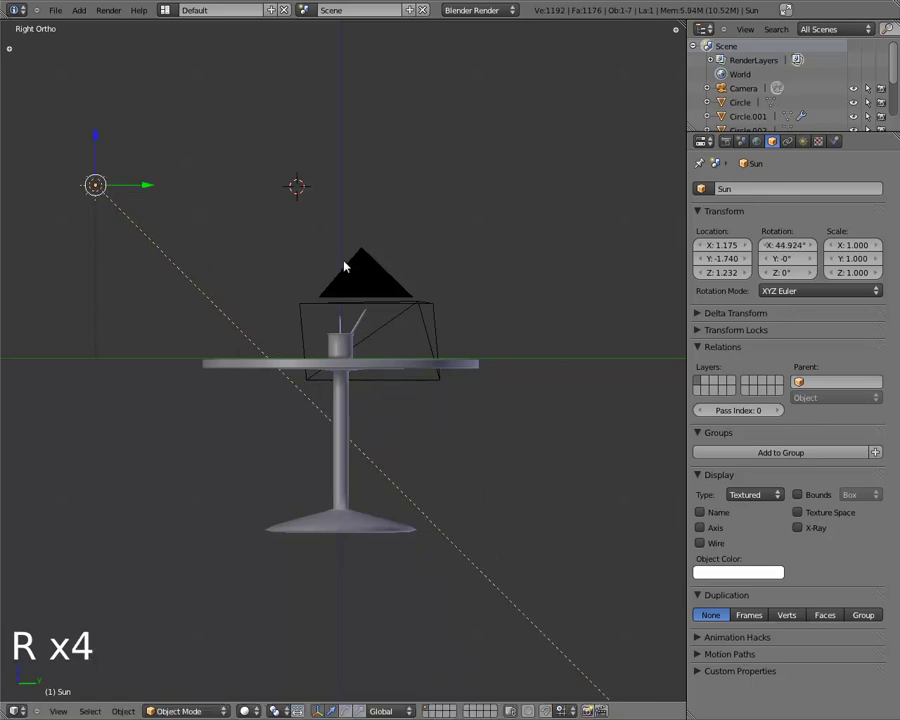
Render the scene from the camera view, examine the lighting on the cup, pencils and tabletop, and close the render.
key(KP_0)
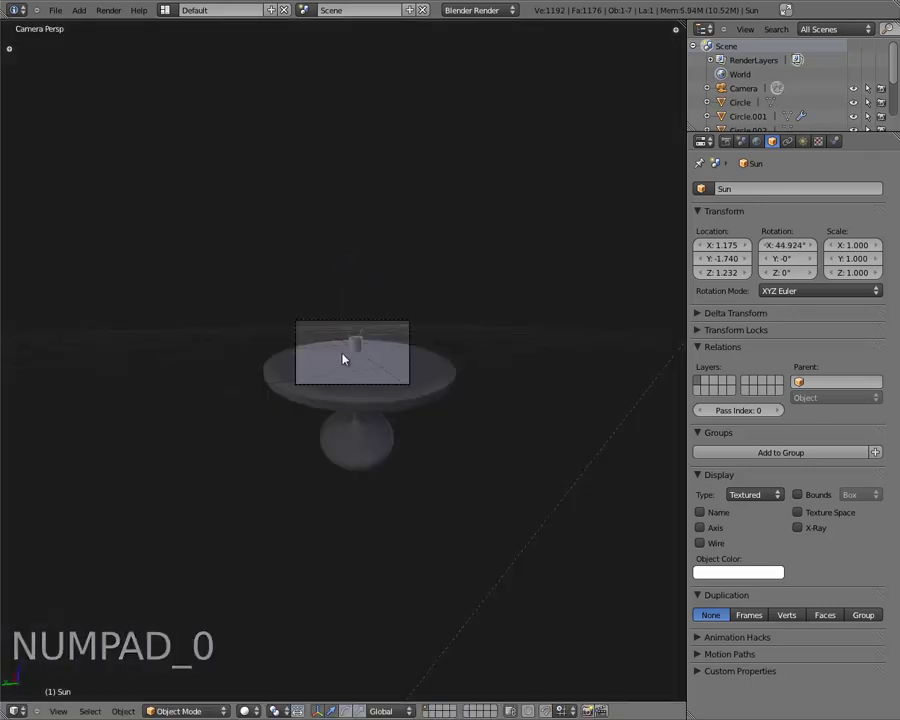
key(F12)
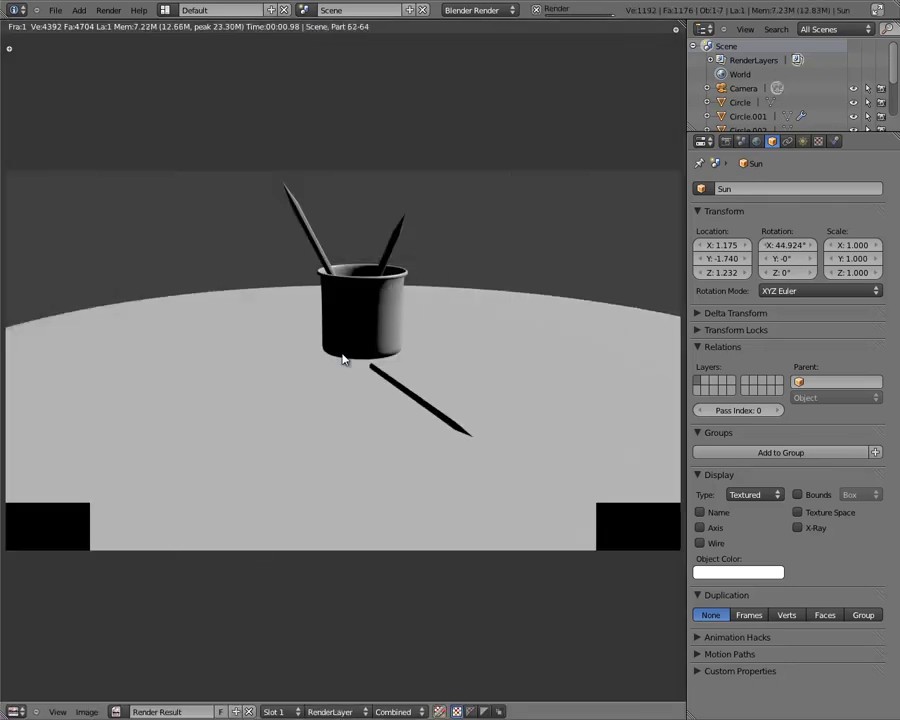
scroll(350, 355, up, 6)
scroll(362, 362, down, 4)
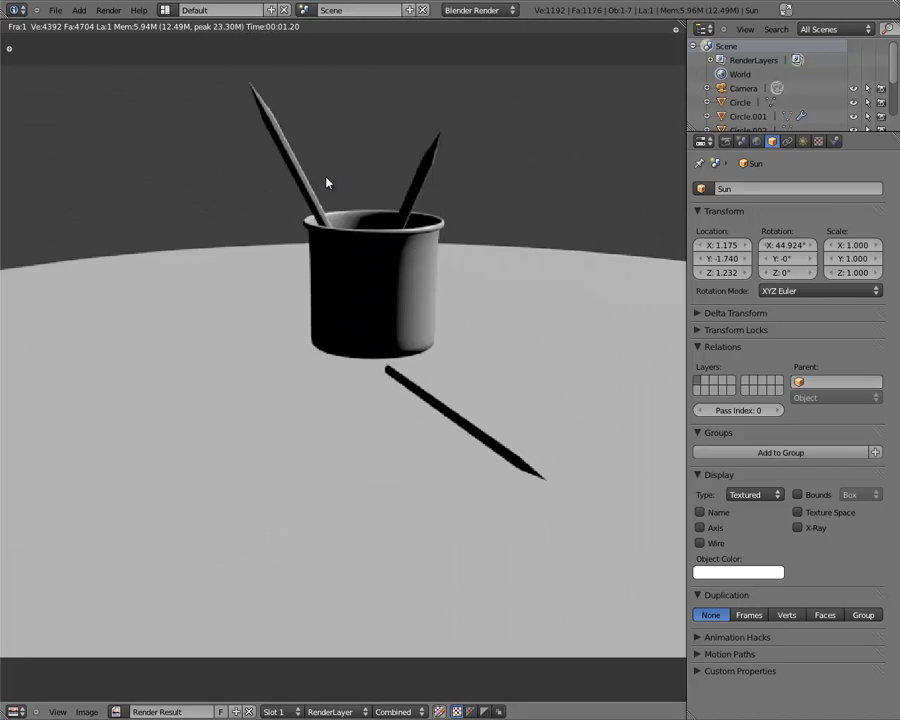
scroll(327, 382, down, 5)
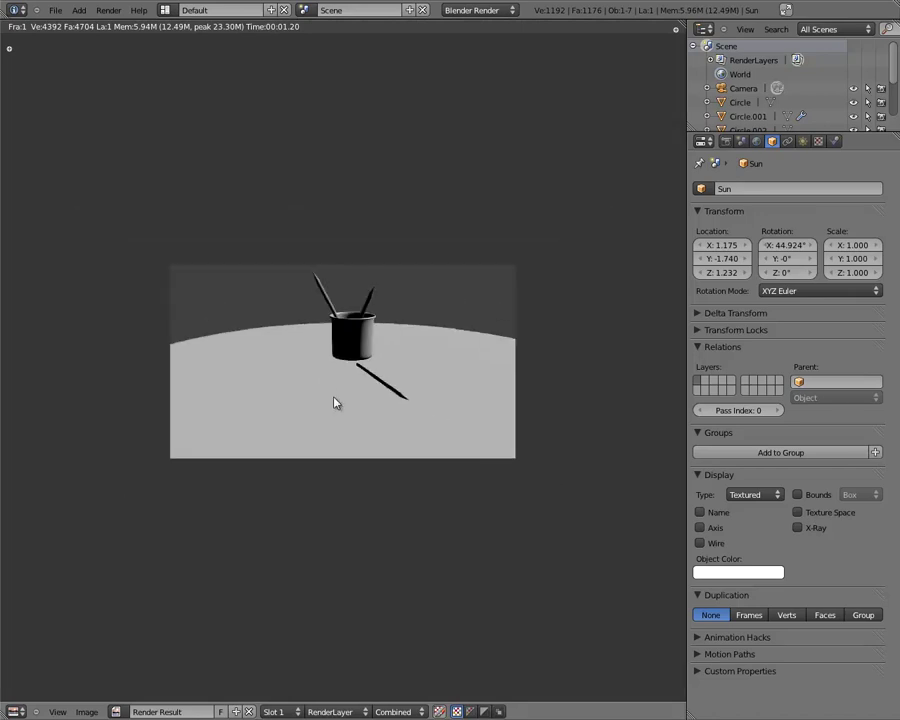
scroll(360, 432, up, 4)
scroll(359, 435, down, 2)
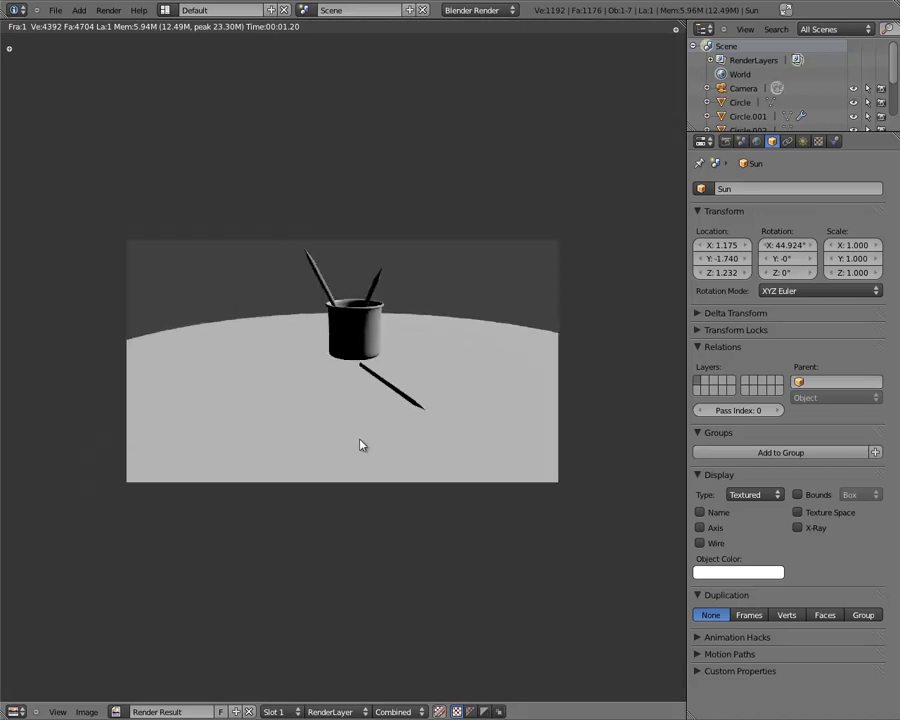
scroll(378, 449, up, 5)
key(shift+Home)
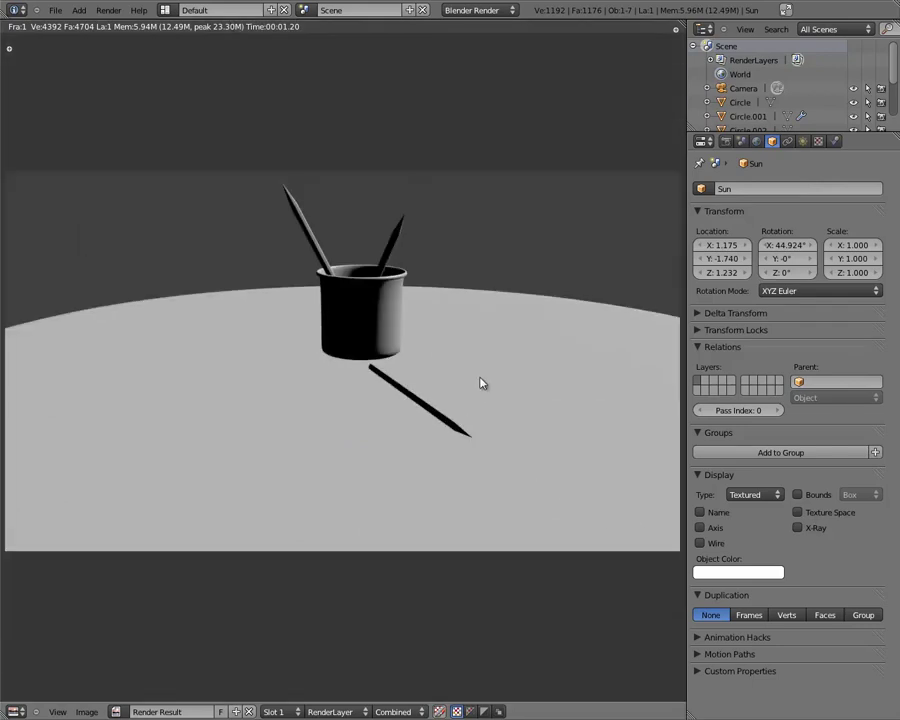
scroll(505, 478, up, 2)
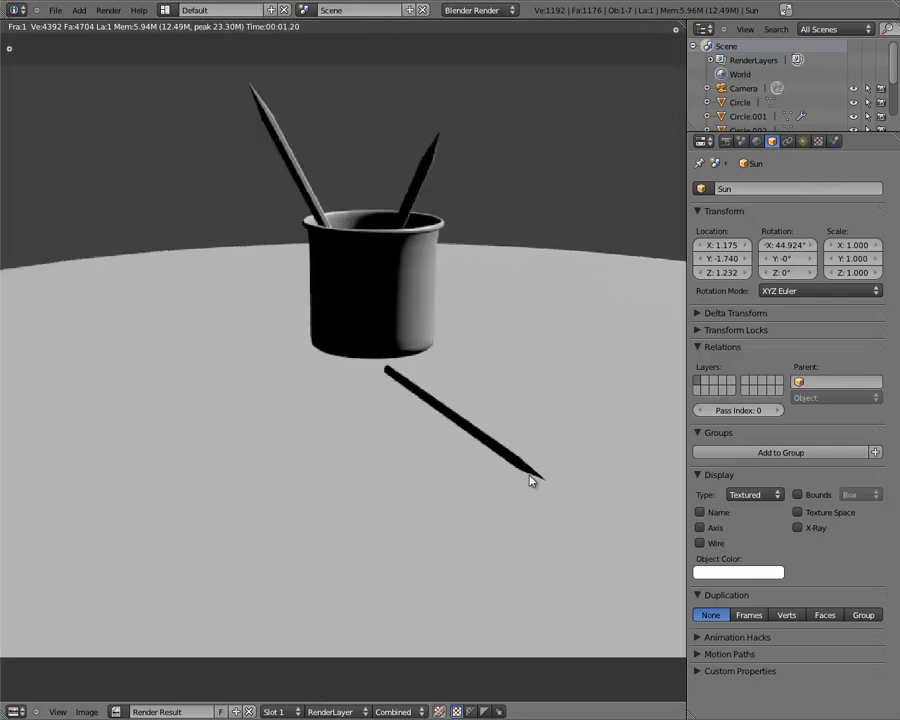
scroll(415, 297, down, 1)
scroll(415, 297, down, 1)
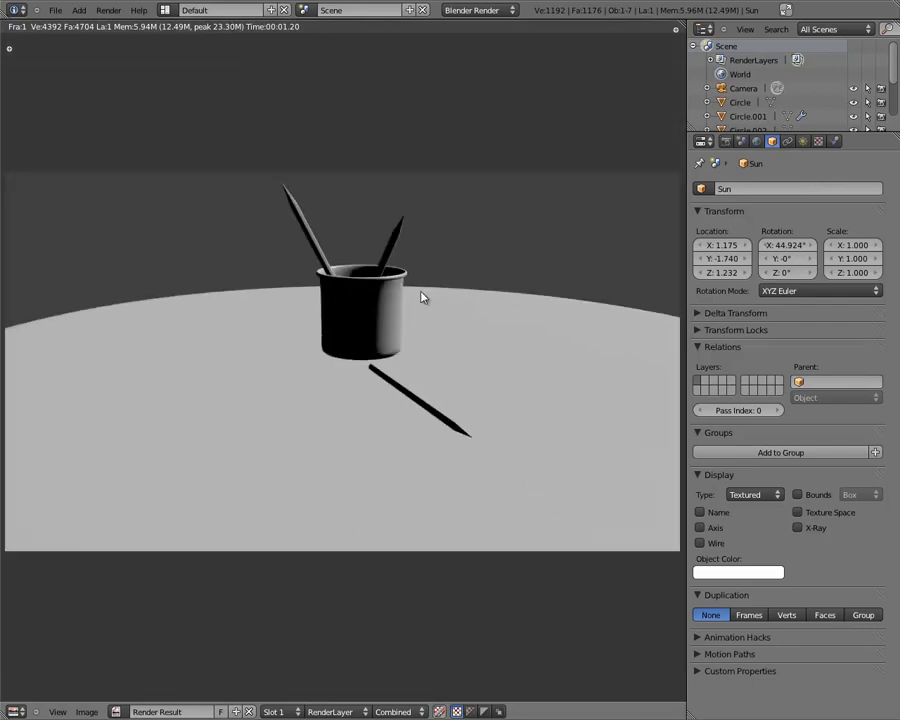
scroll(464, 301, down, 4)
key(Escape)
Select the sun lamp and set its shadow type to Ray Shadow in the lamp settings.
scroll(422, 327, down, 4)
middle_drag(422, 327, 442, 325)
shift+middle_drag(550, 262, 516, 260)
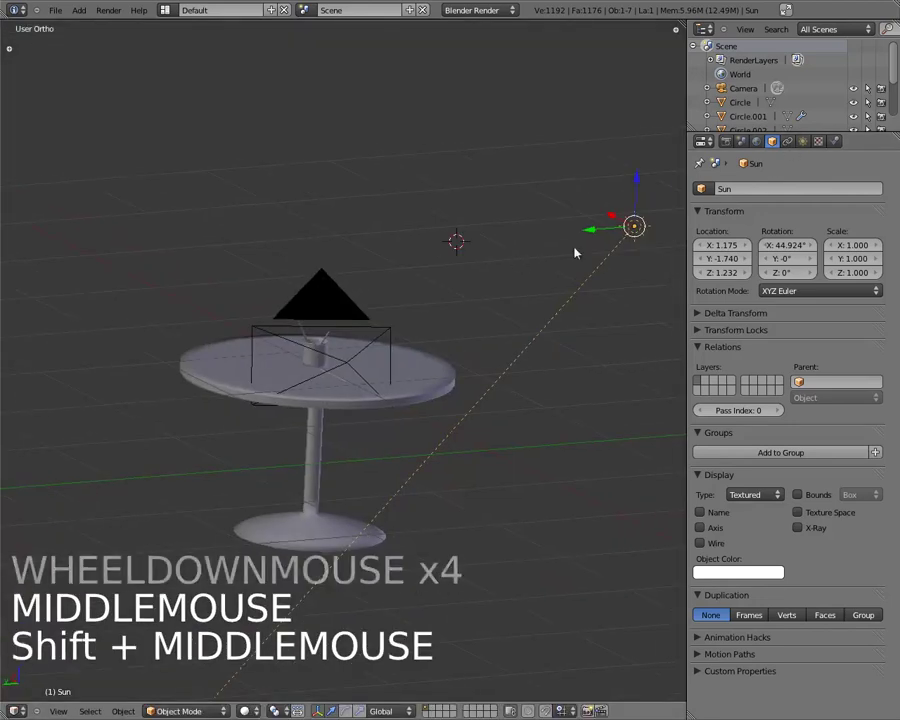
key(a)
right_click(634, 228)
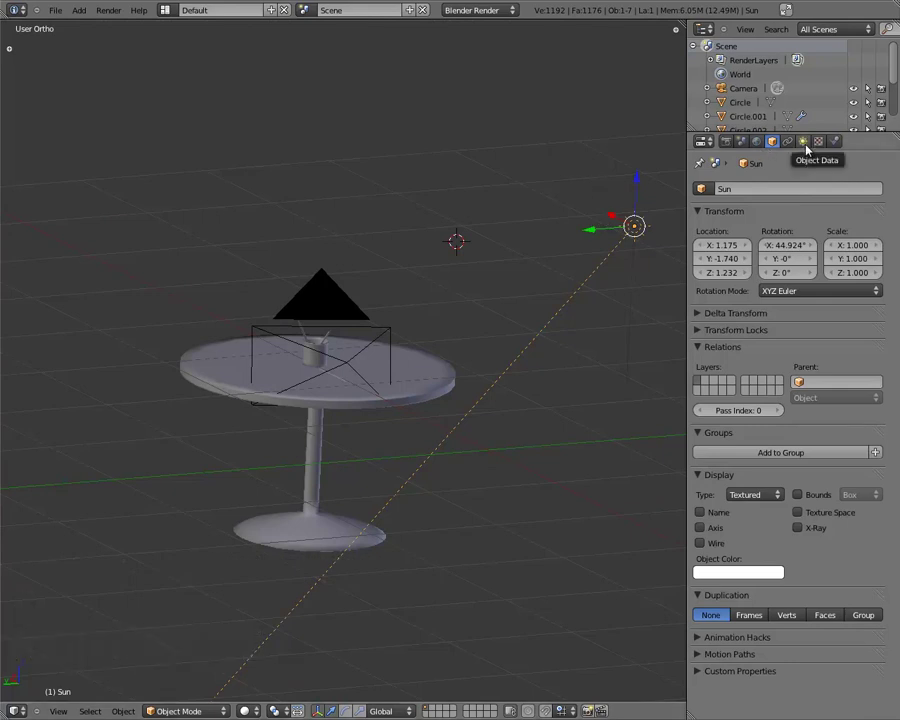
click(804, 142)
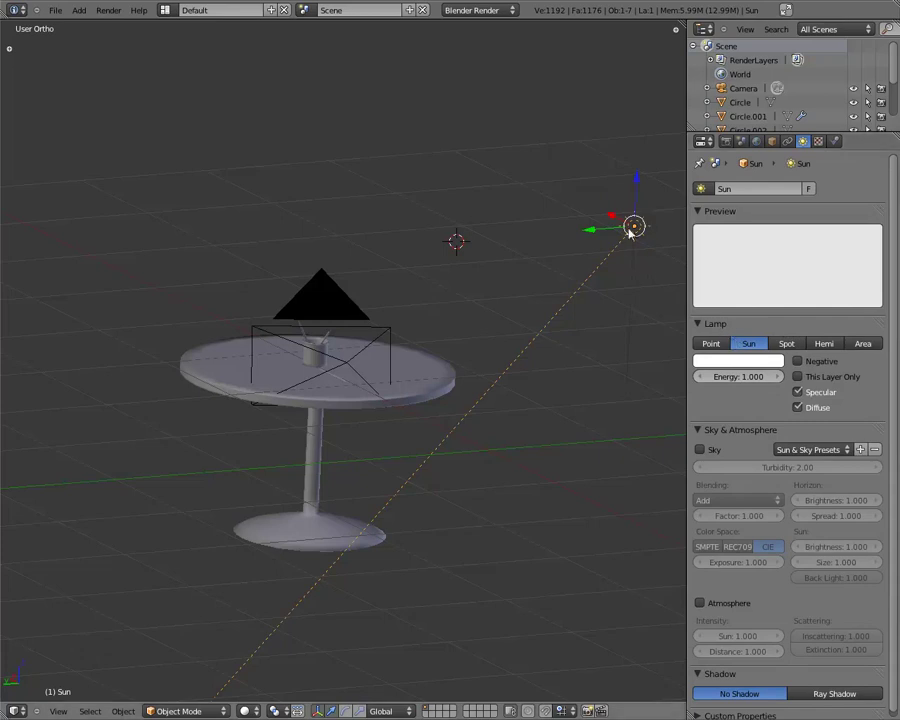
scroll(745, 622, down, 2)
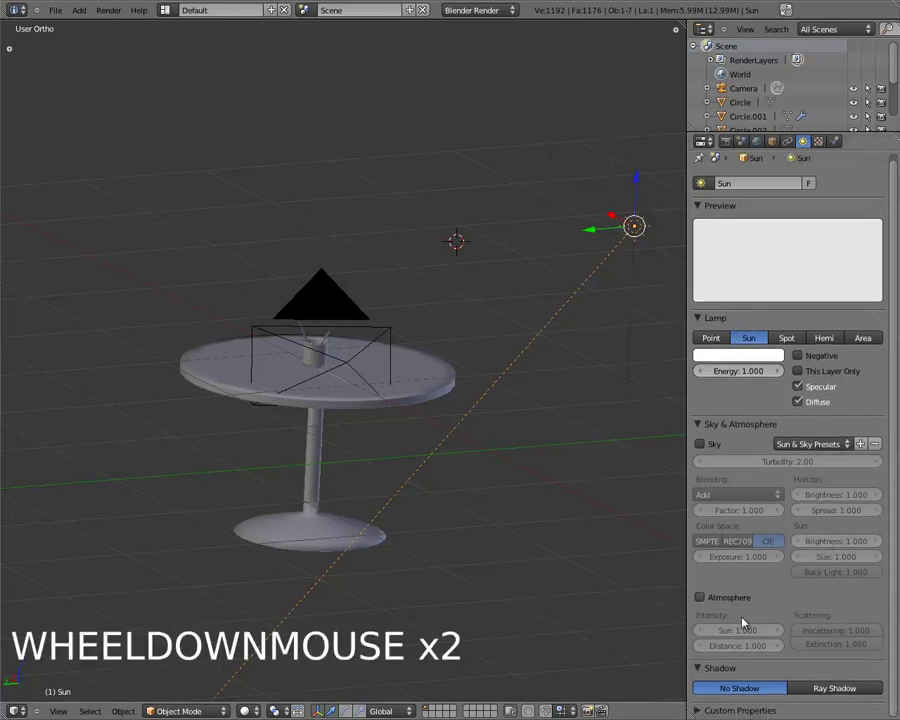
click(835, 689)
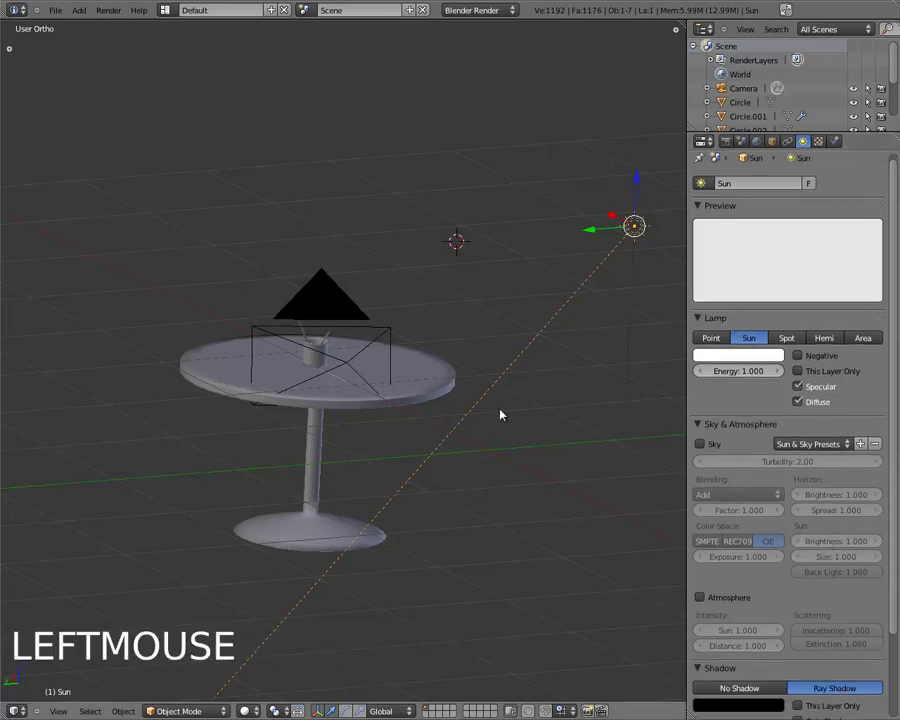
Render the scene, examine the ray-traced shadows of the cup and pencils on the tabletop up close, and close the render.
key(F12)
scroll(365, 389, up, 2)
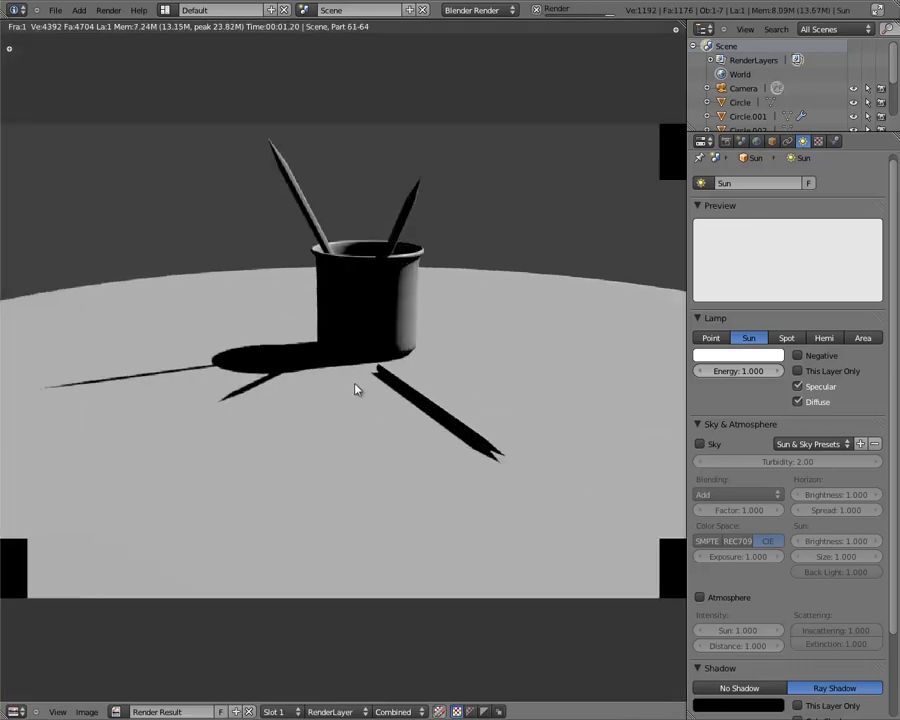
scroll(365, 389, up, 2)
middle_drag(226, 405, 125, 313)
scroll(370, 405, up, 3)
scroll(370, 405, up, 1)
scroll(565, 458, down, 3)
middle_drag(223, 207, 394, 376)
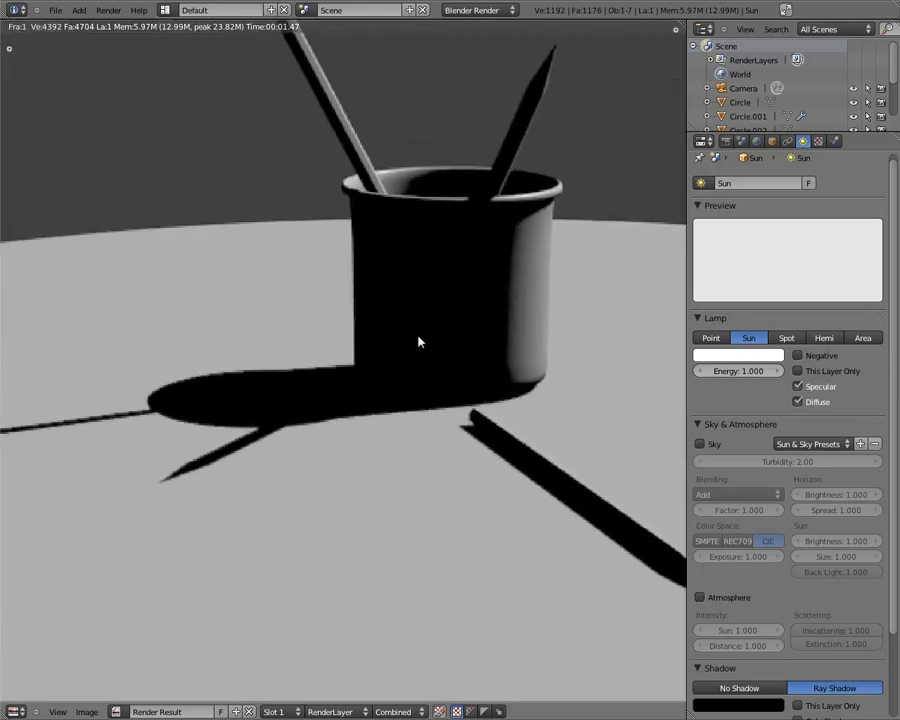
scroll(193, 390, down, 3)
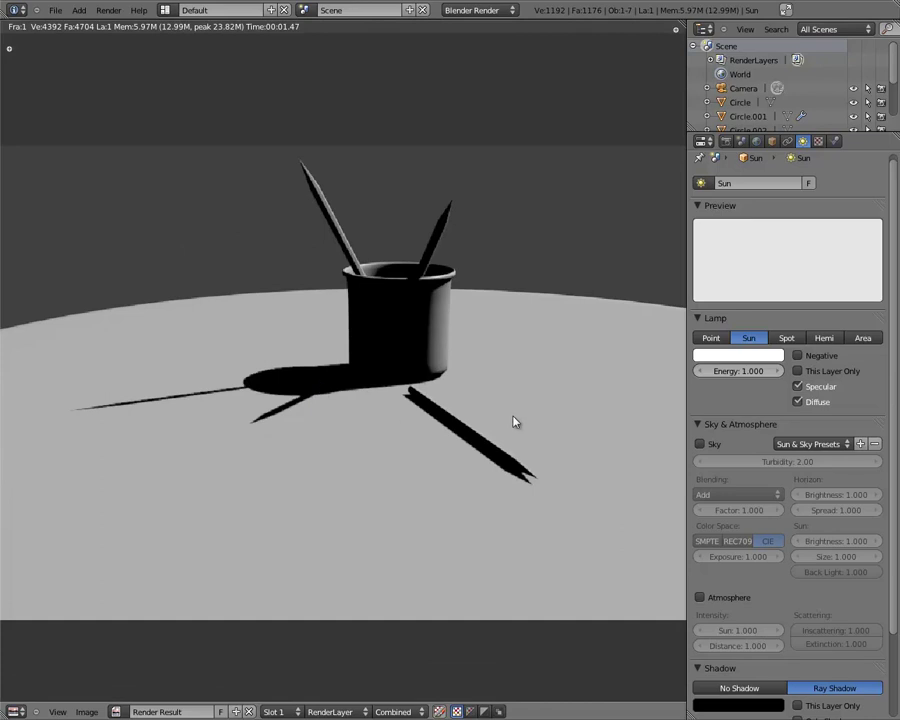
key(Escape)
Examine the sun lamp's position and light direction relative to the table, cup and pencils.
scroll(628, 296, up, 2)
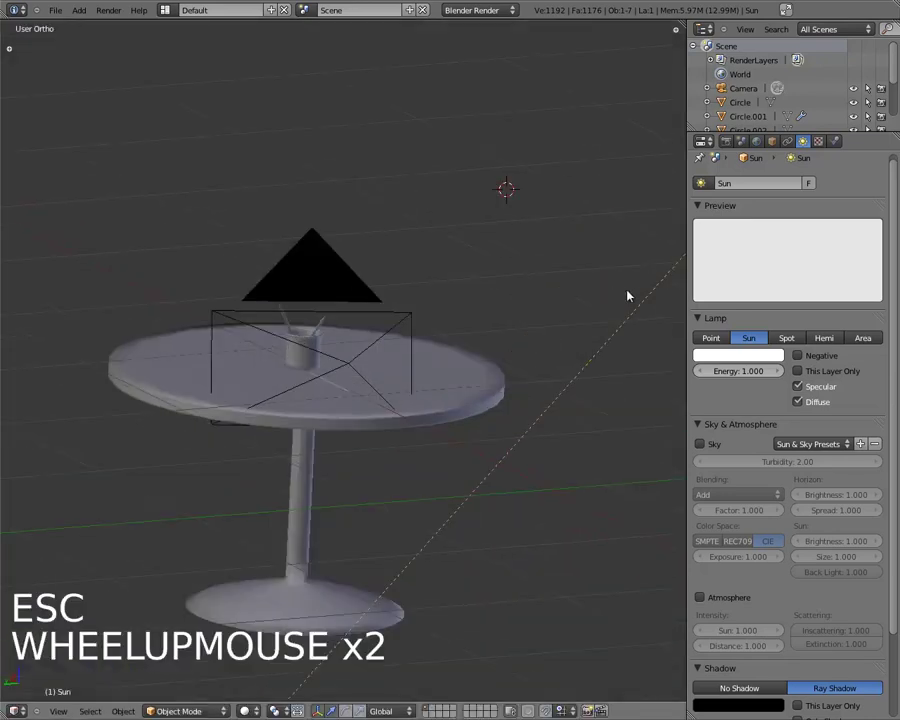
shift+middle_drag(627, 295, 499, 275)
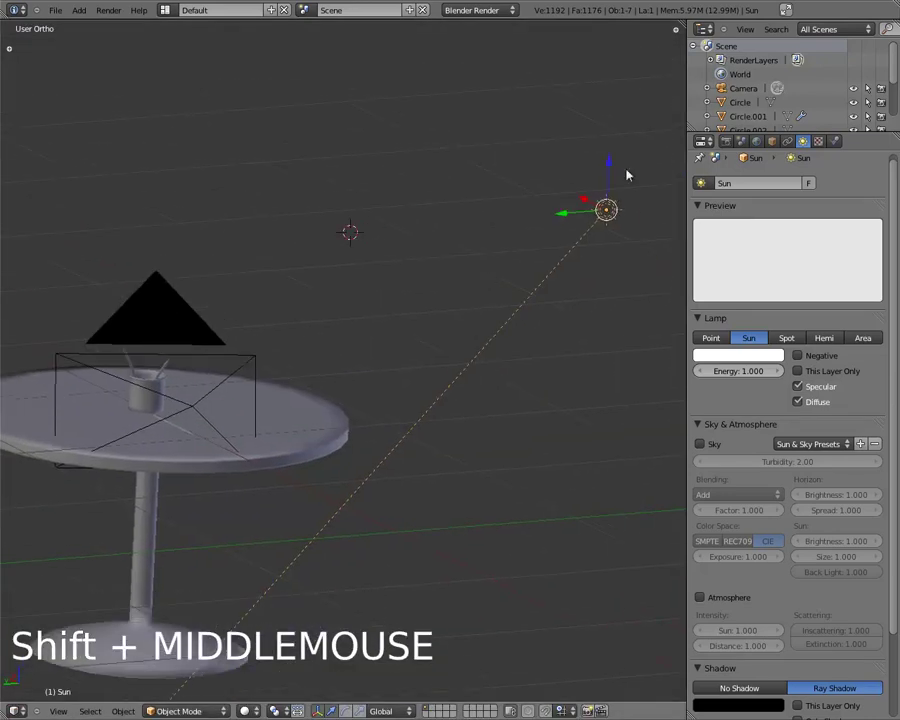
shift+middle_drag(156, 394, 338, 364)
scroll(335, 365, up, 4)
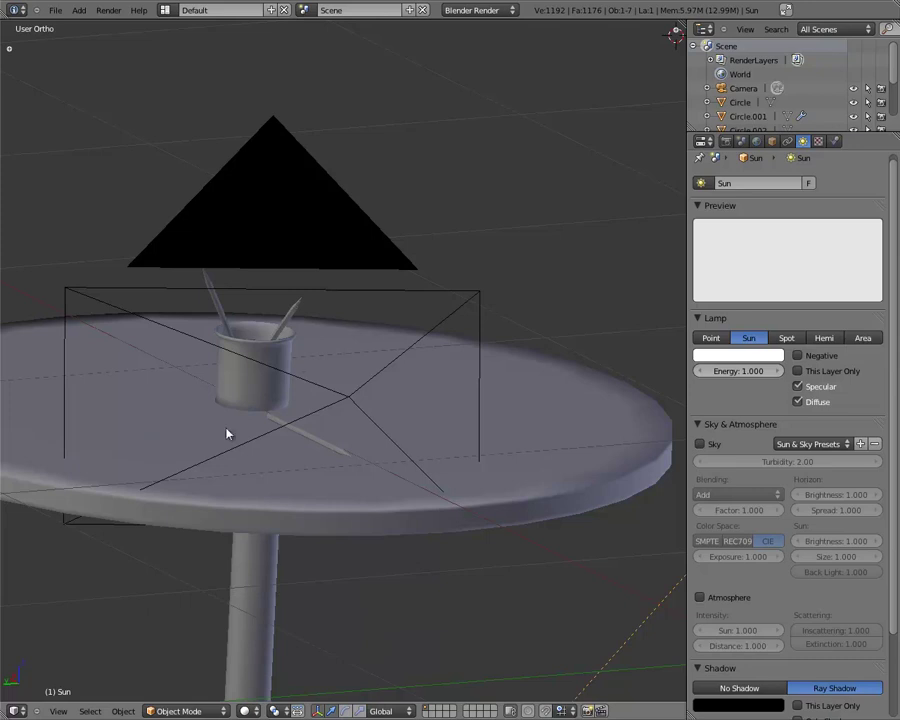
scroll(404, 331, down, 9)
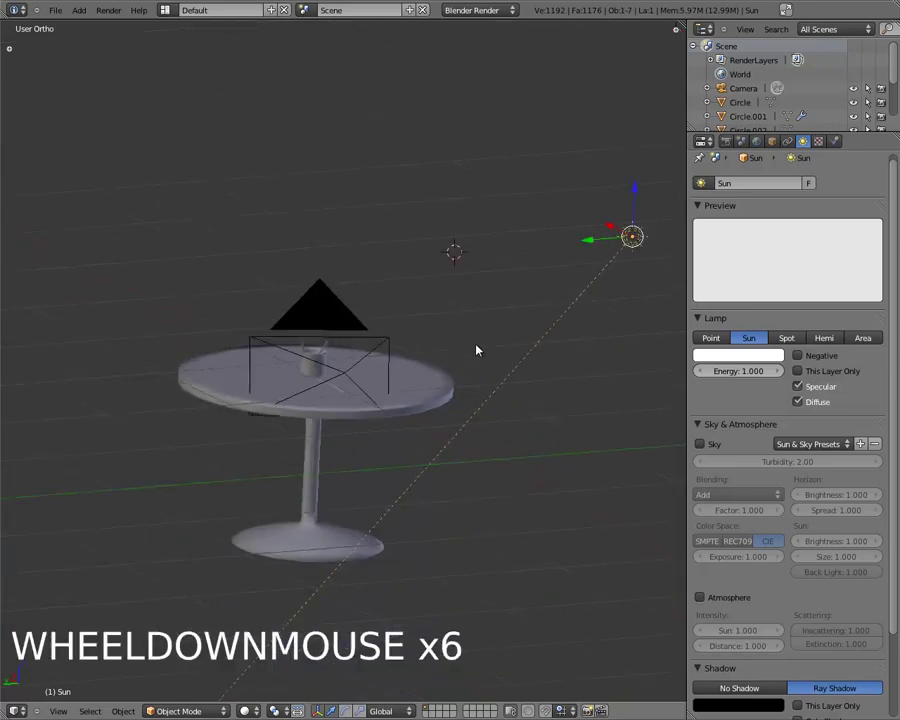
scroll(496, 426, up, 6)
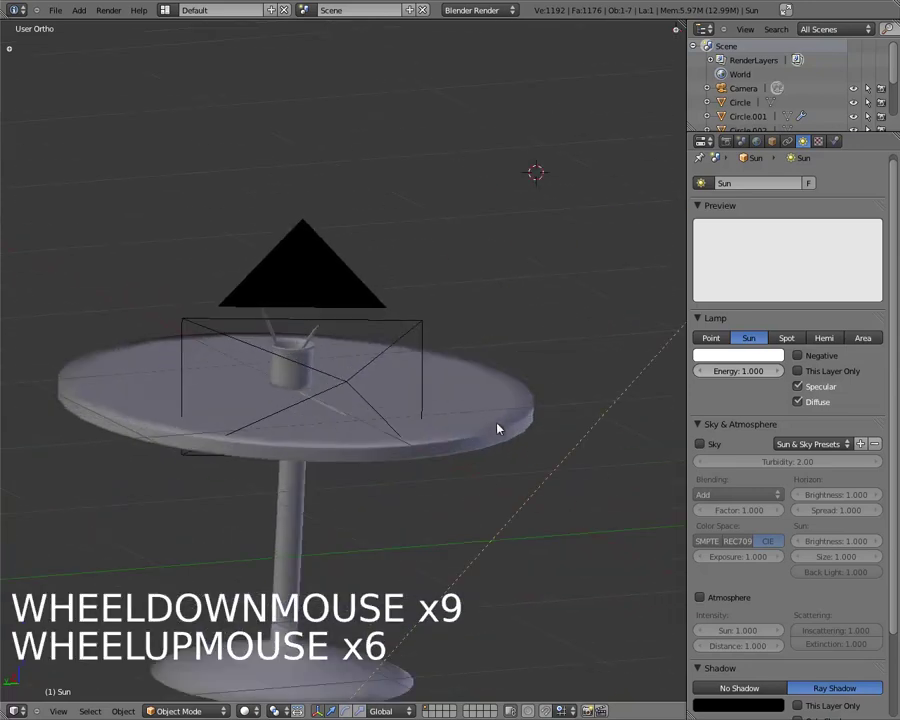
scroll(492, 380, down, 1)
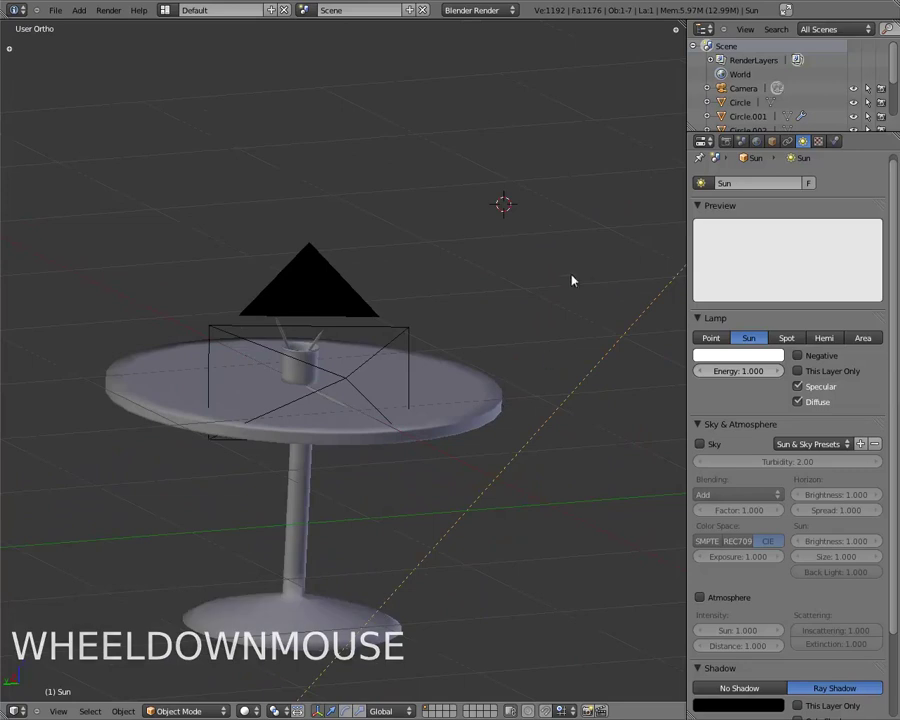
scroll(570, 282, down, 3)
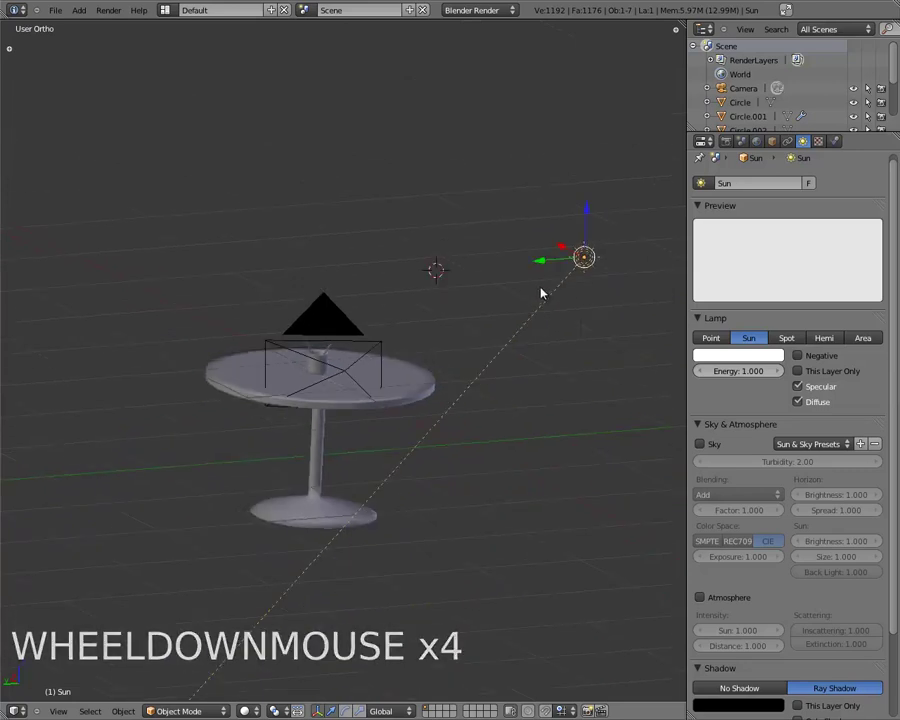
scroll(501, 301, up, 4)
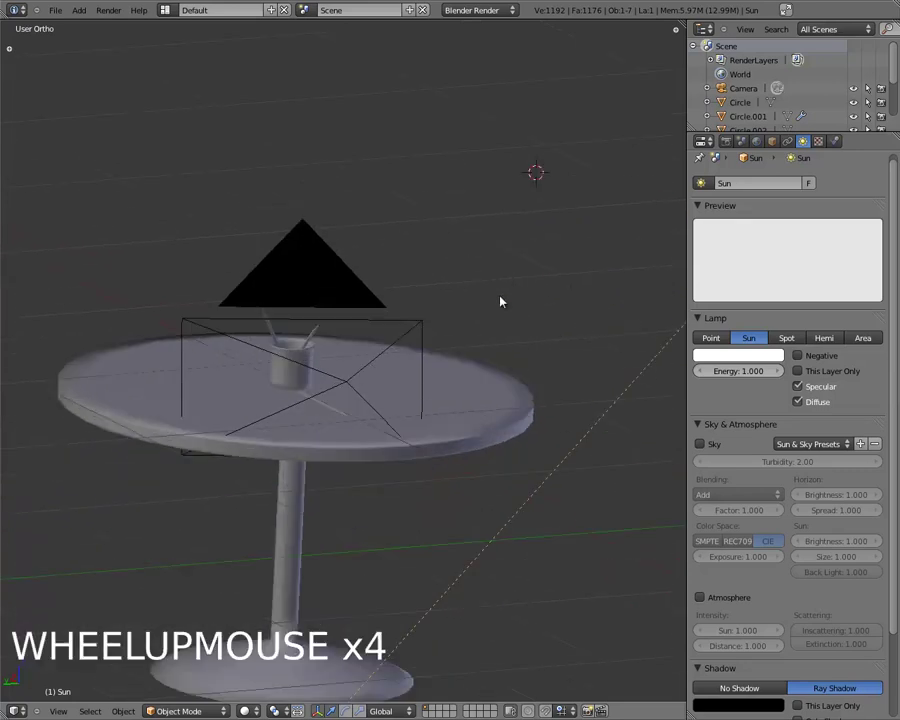
scroll(501, 301, down, 2)
shift+middle_drag(500, 301, 400, 310)
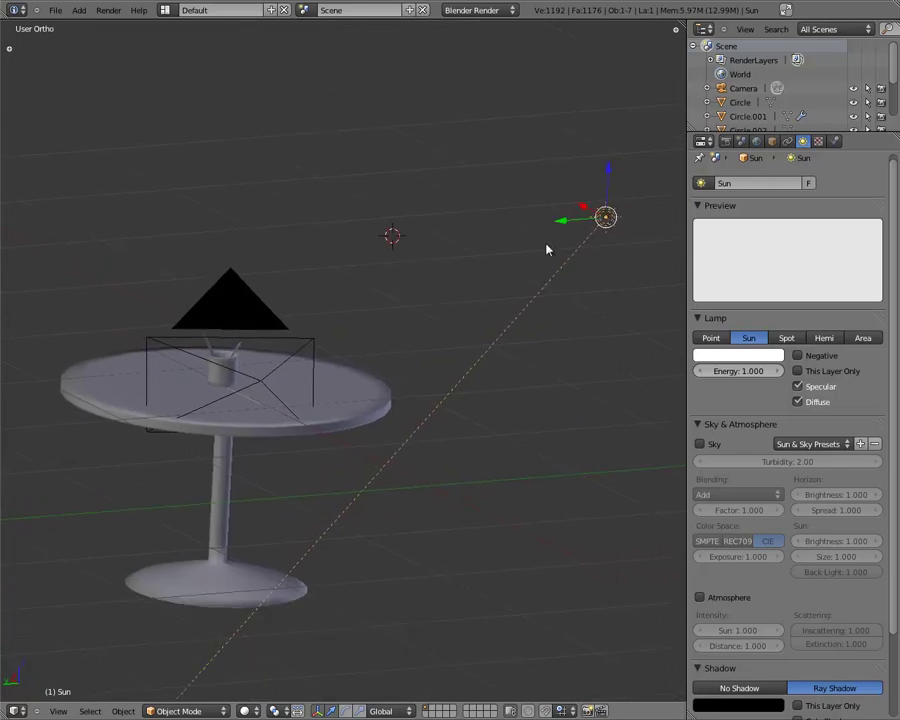
right_click(605, 217)
scroll(444, 335, up, 4)
shift+middle_drag(444, 335, 597, 247)
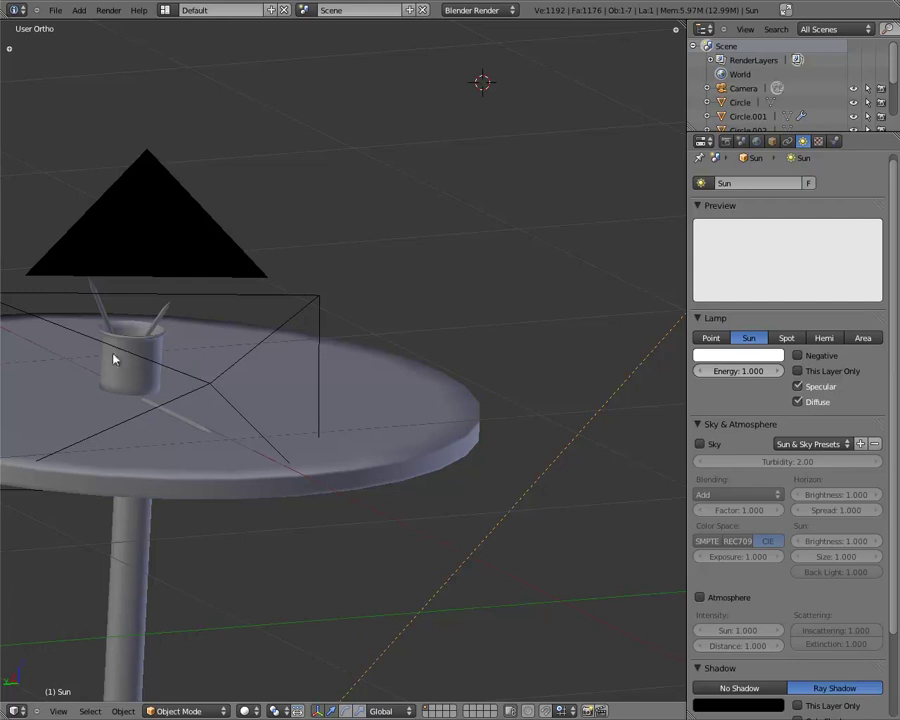
shift+middle_drag(203, 392, 363, 378)
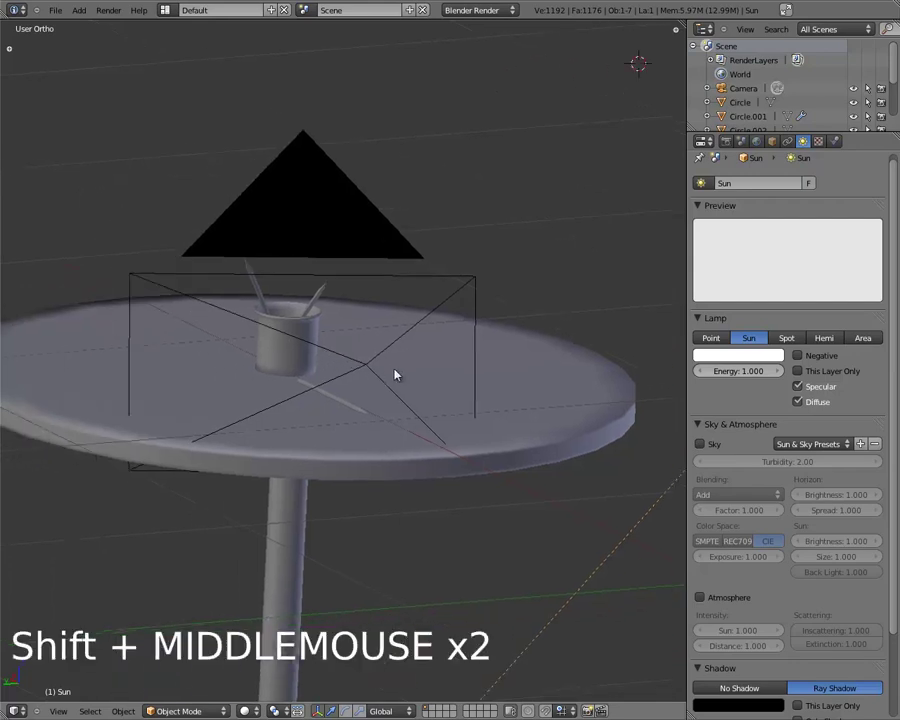
scroll(402, 376, up, 4)
scroll(400, 376, down, 2)
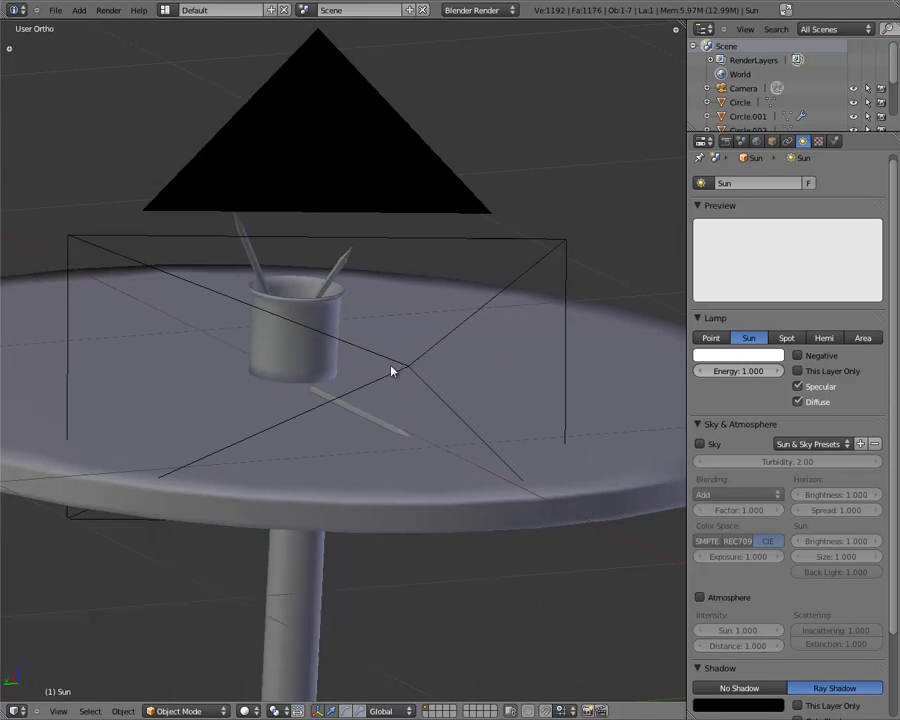
Enable Ambient Occlusion in the world settings and set its factor to 0.75.
click(755, 144)
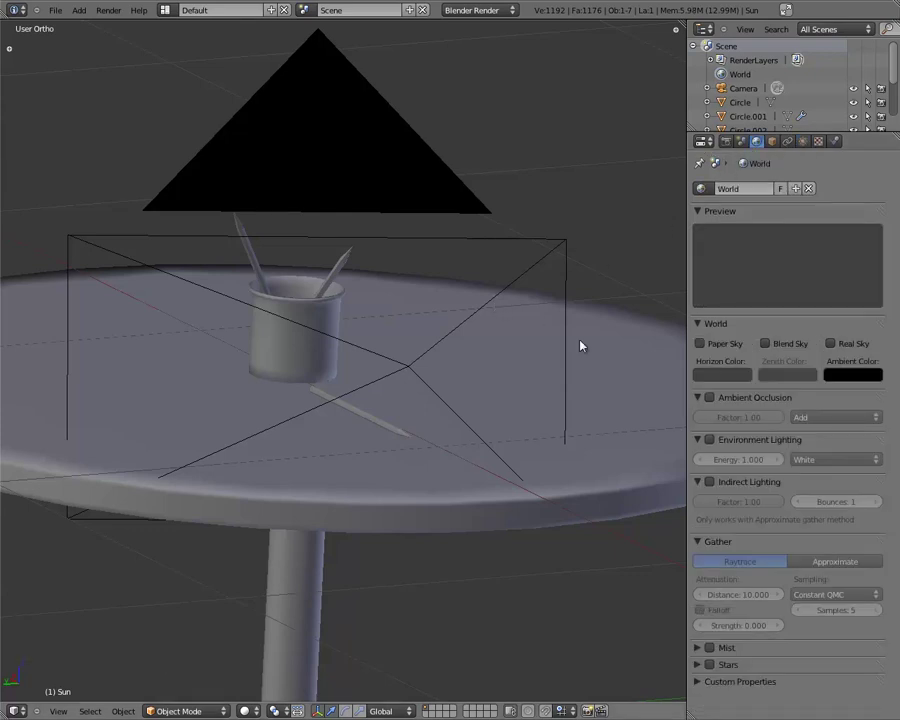
click(709, 397)
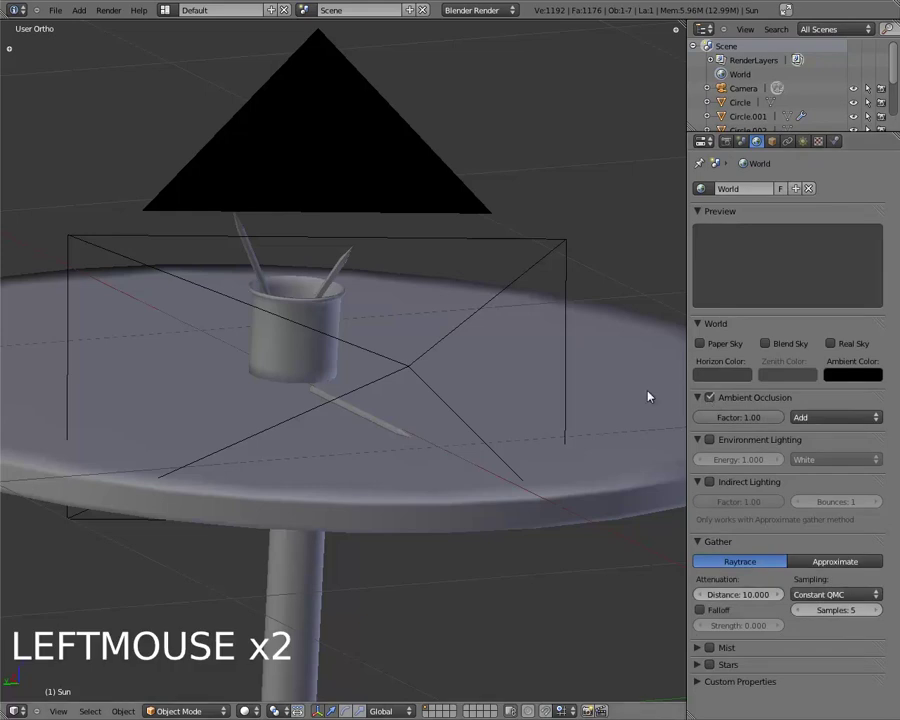
click(709, 397)
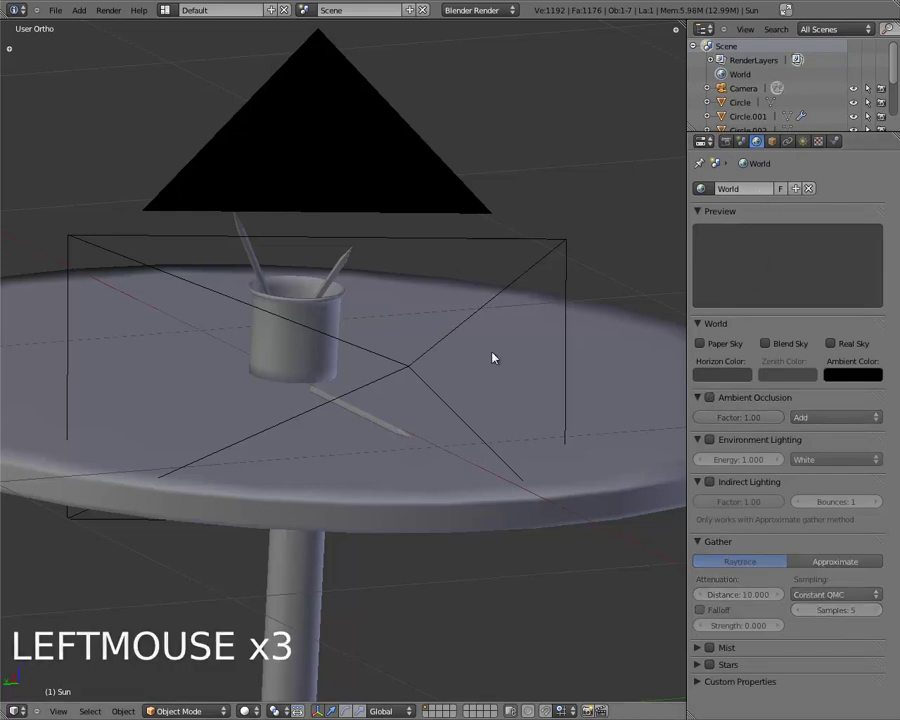
scroll(552, 333, down, 2)
scroll(583, 301, up, 5)
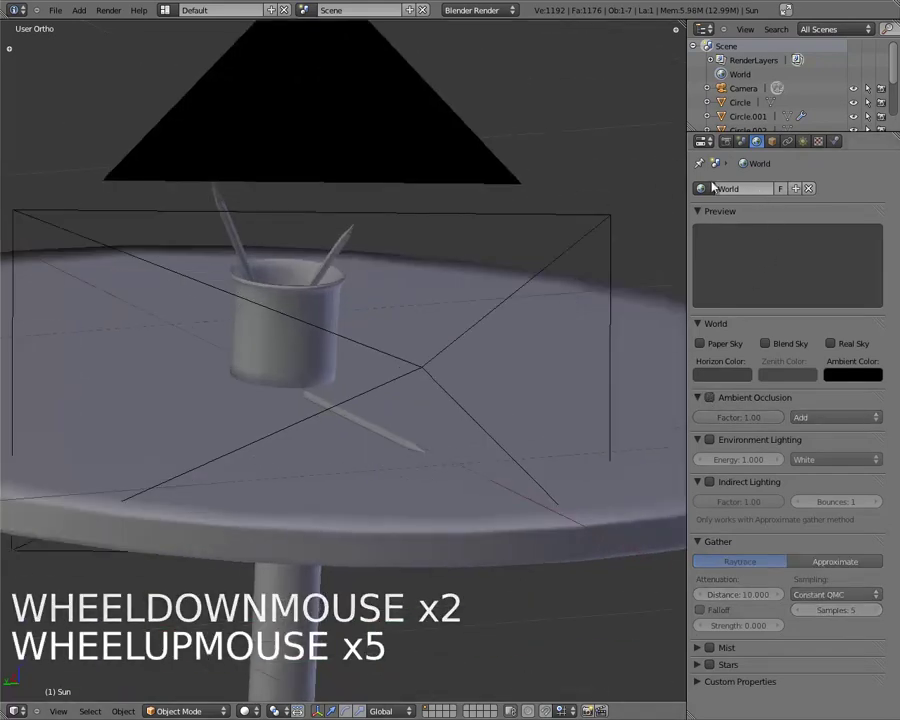
click(758, 144)
click(758, 144)
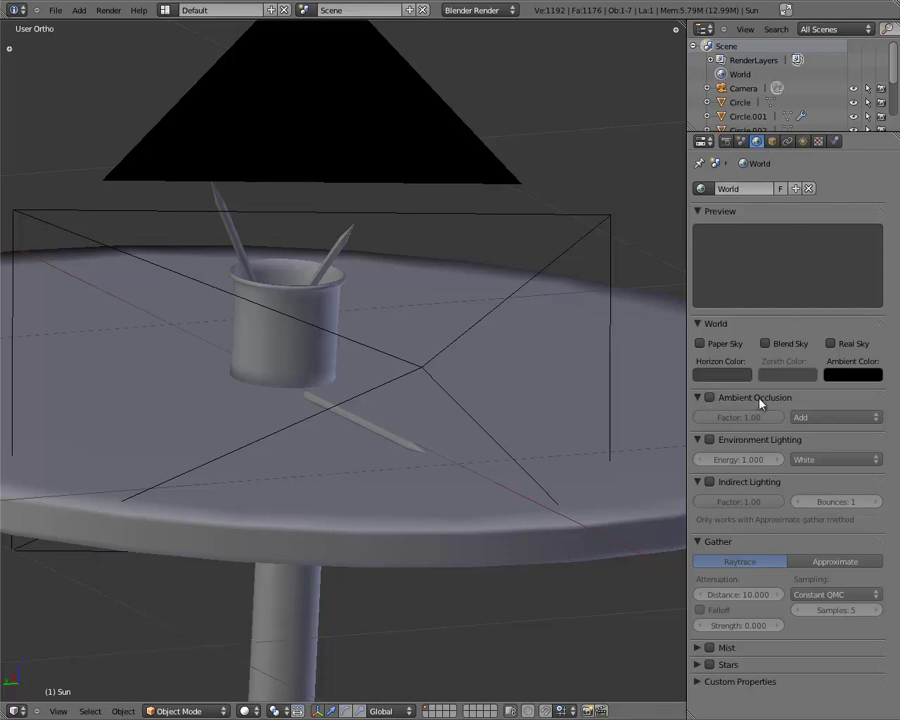
click(709, 397)
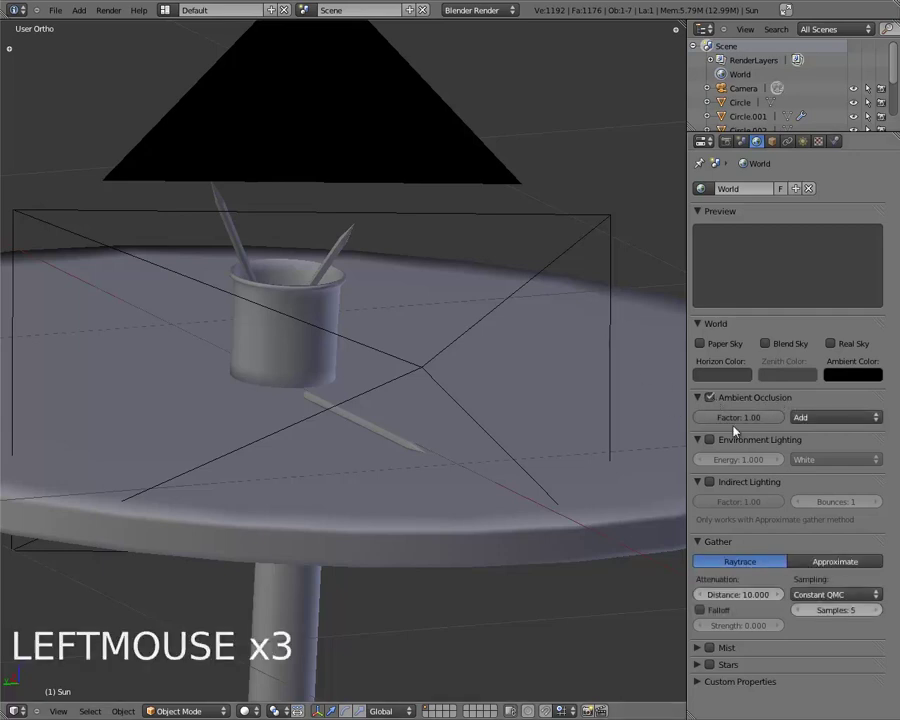
click(763, 422)
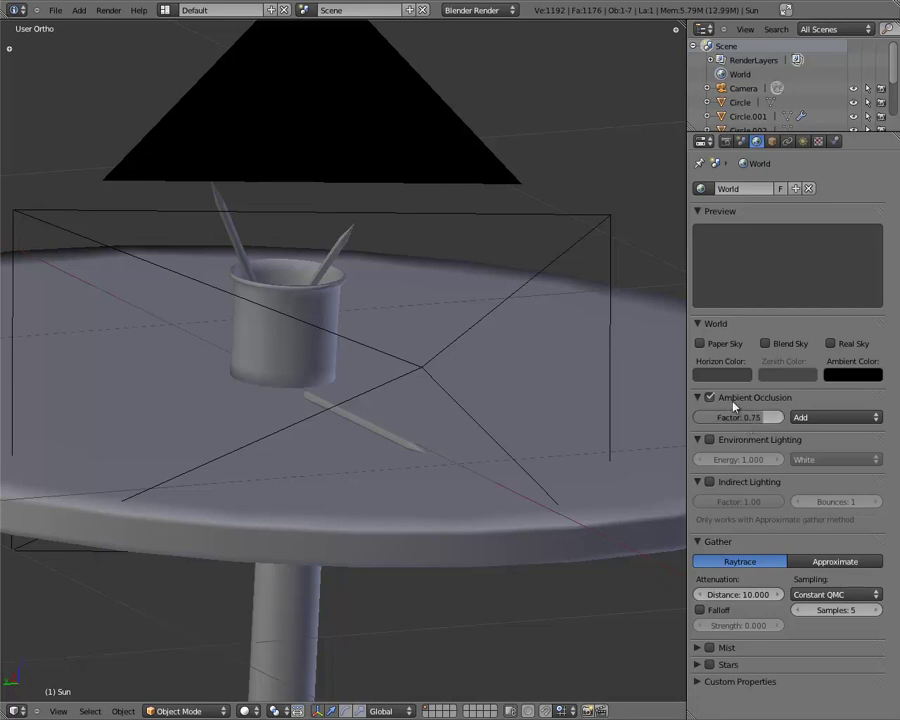
Render the scene with ambient occlusion and examine the shading and graininess on the cup, pencils and cast shadows.
scroll(415, 296, down, 2)
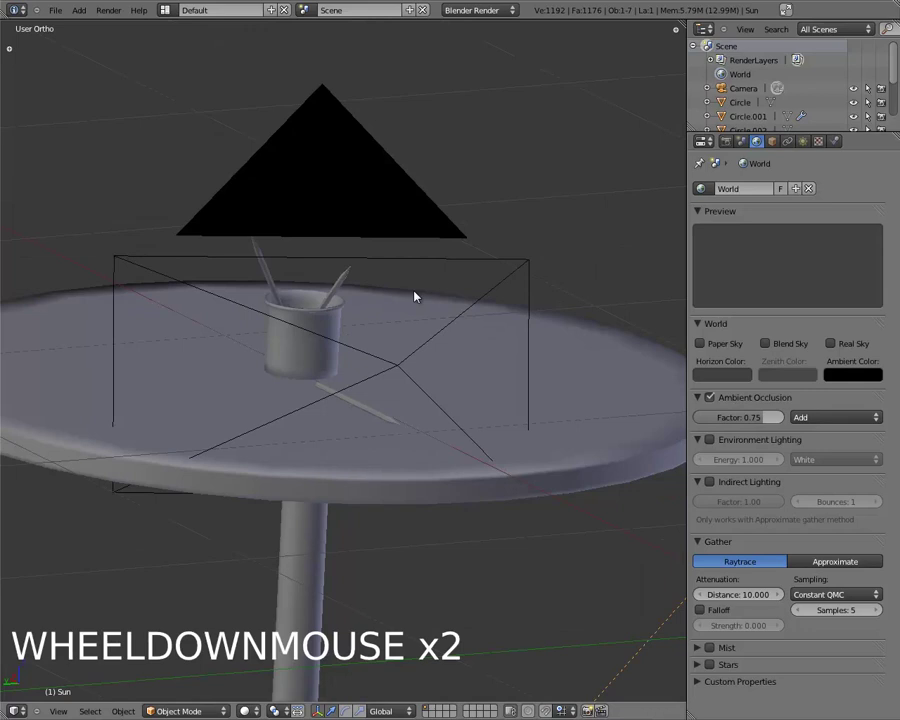
key(F12)
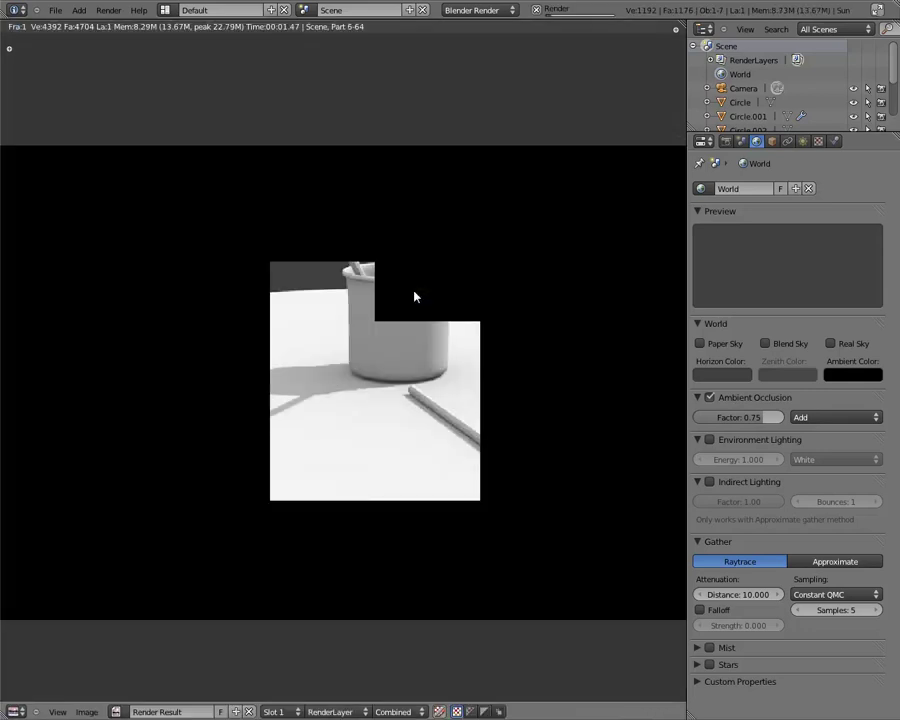
scroll(414, 291, up, 3)
middle_drag(502, 222, 535, 238)
scroll(229, 489, down, 3)
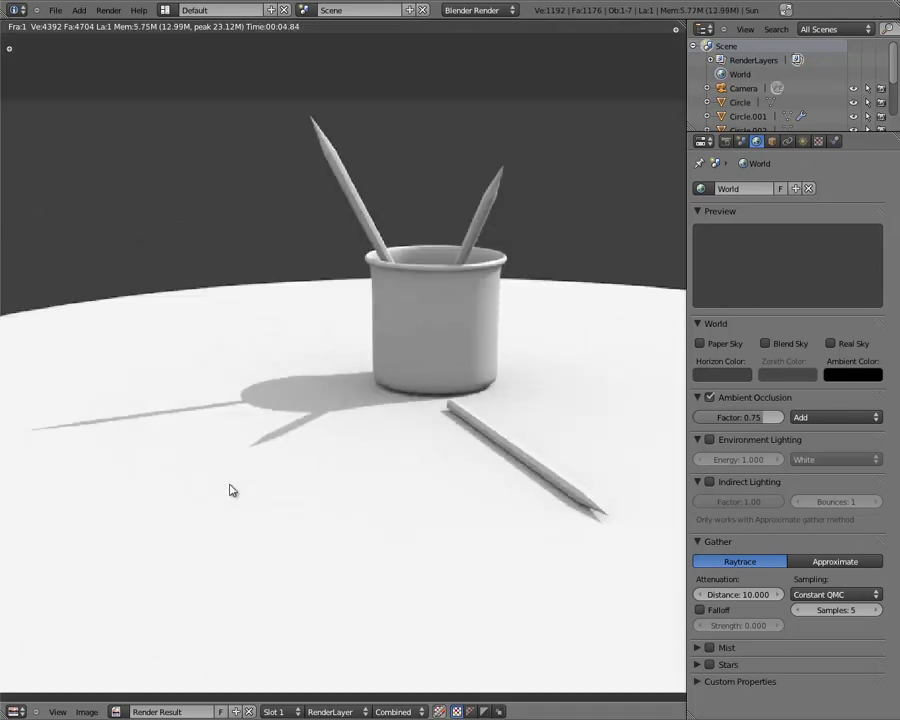
scroll(590, 530, up, 3)
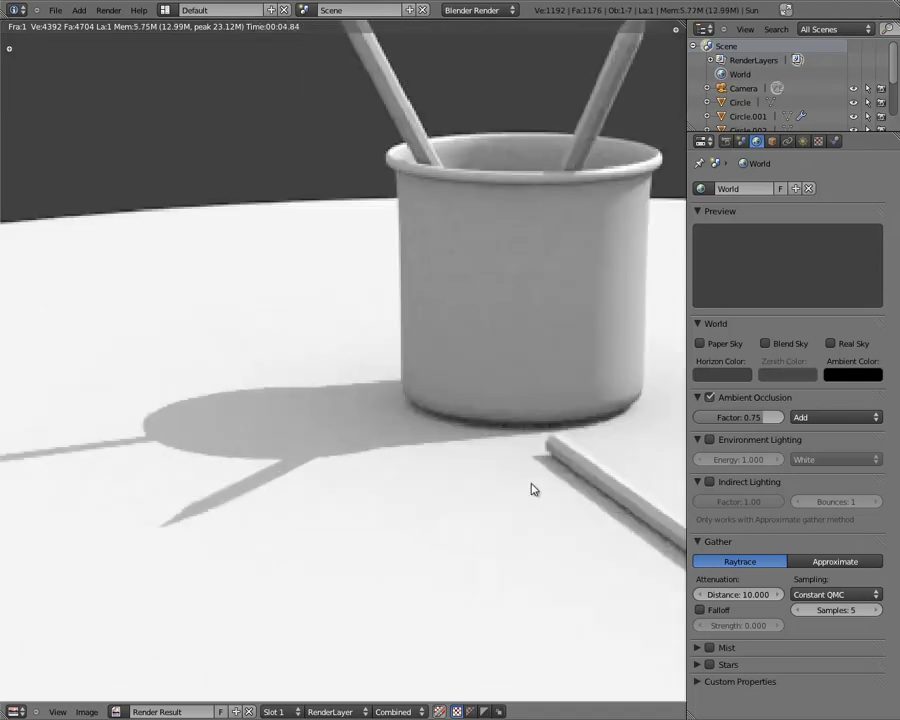
middle_drag(631, 426, 502, 418)
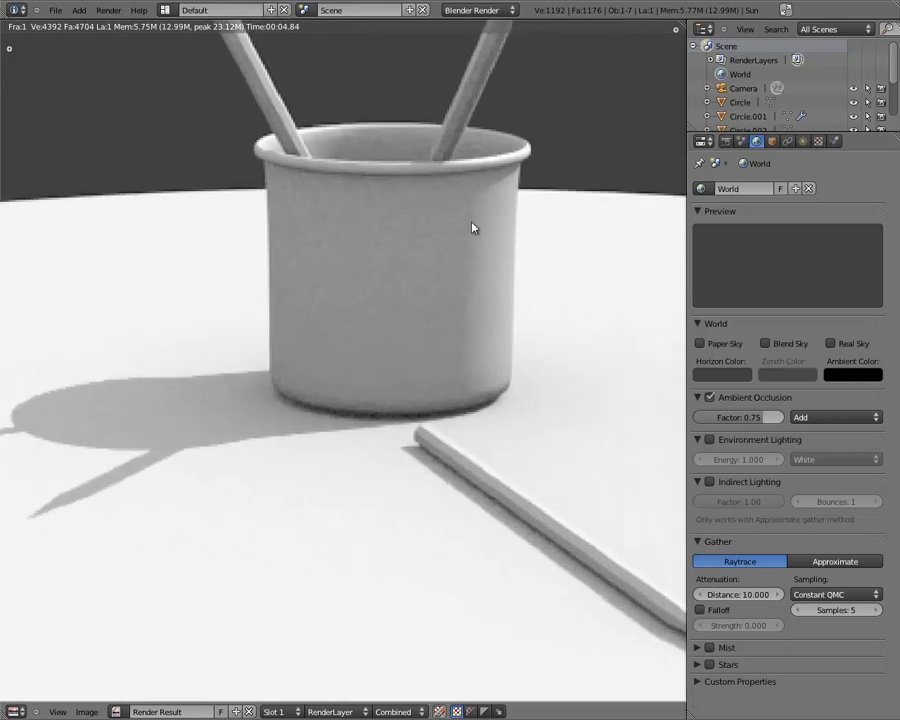
scroll(490, 230, down, 2)
scroll(456, 350, down, 3)
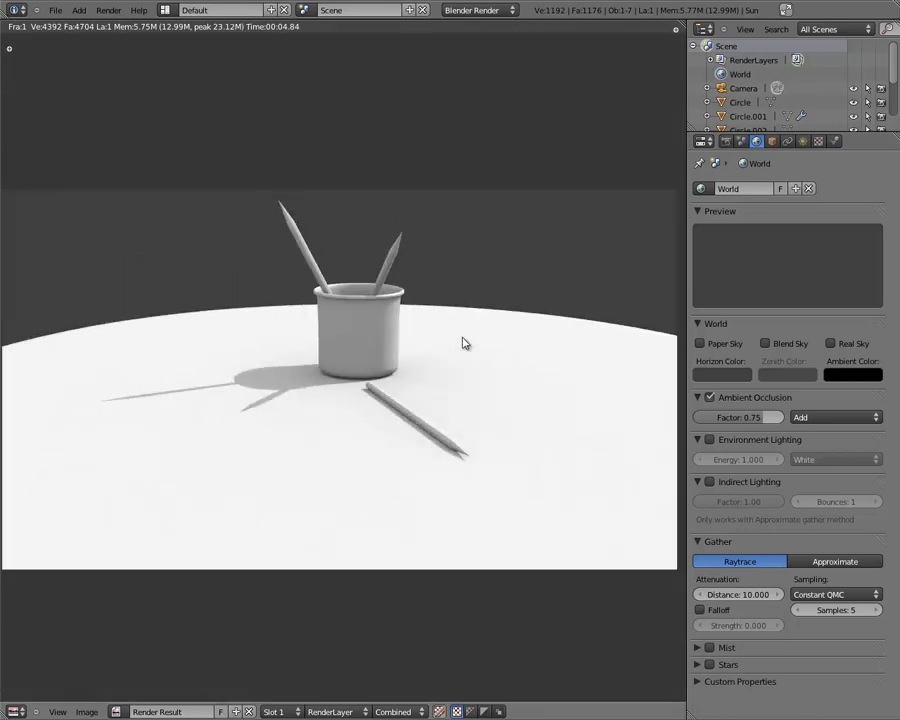
scroll(462, 345, up, 2)
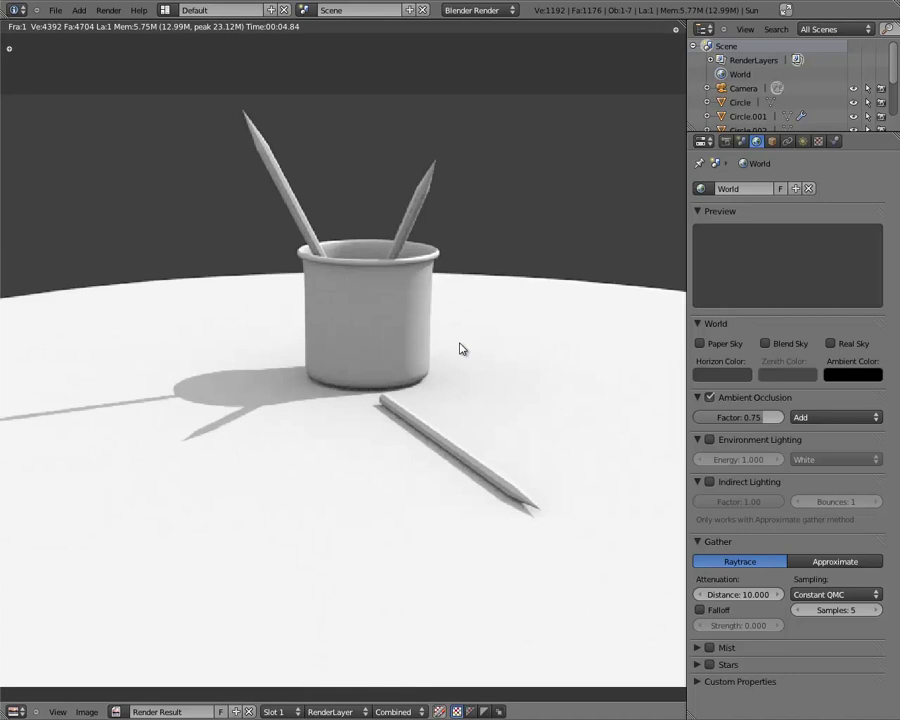
scroll(460, 348, up, 5)
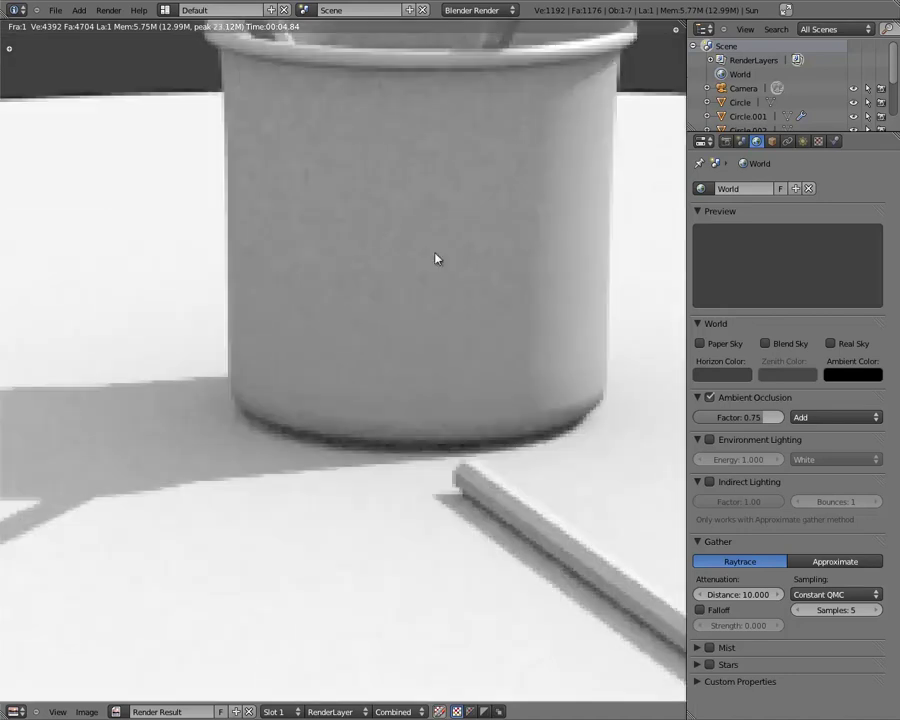
middle_drag(482, 319, 526, 371)
mouse_move(216, 502)
middle_down()
mouse_move(327, 416)
mouse_move(497, 329)
mouse_move(288, 404)
mouse_move(271, 473)
middle_up()
scroll(452, 400, down, 3)
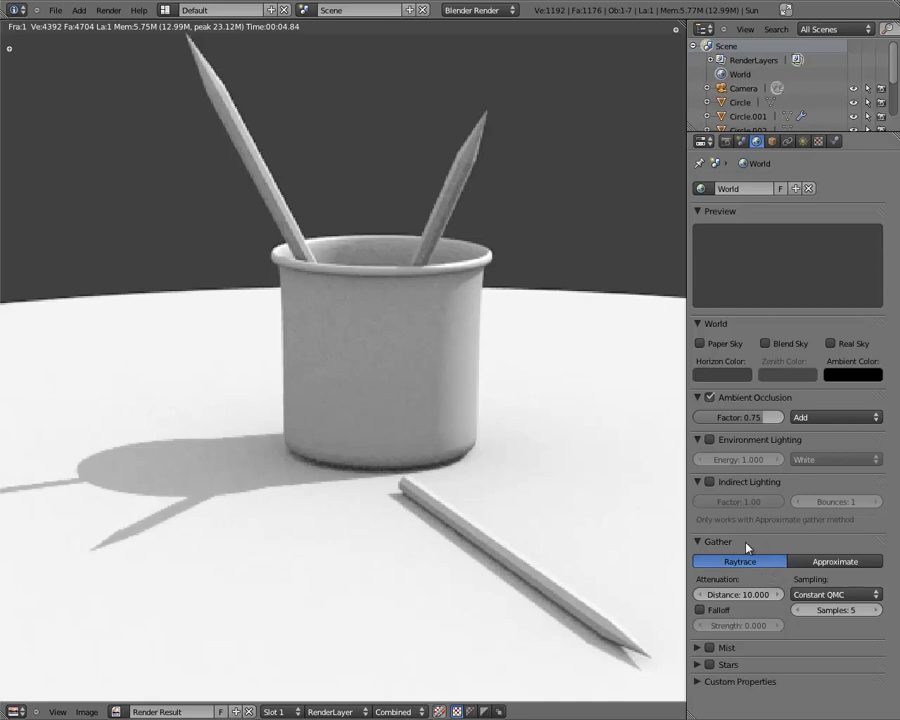
scroll(510, 288, down, 4)
Switch the world's gather method to Approximate and render the scene again.
click(834, 563)
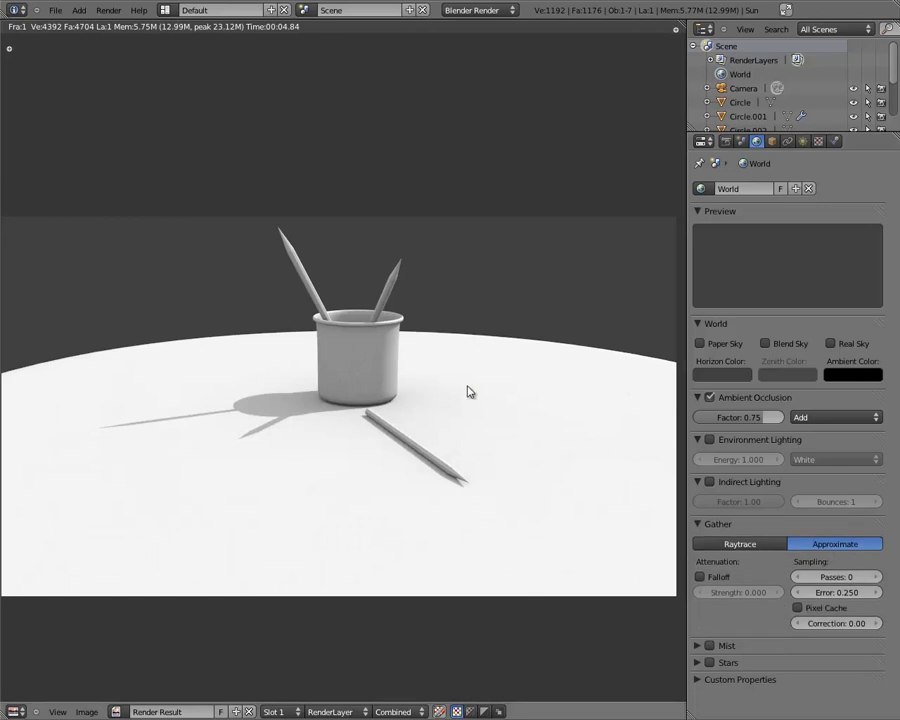
scroll(460, 395, up, 3)
key(F12)
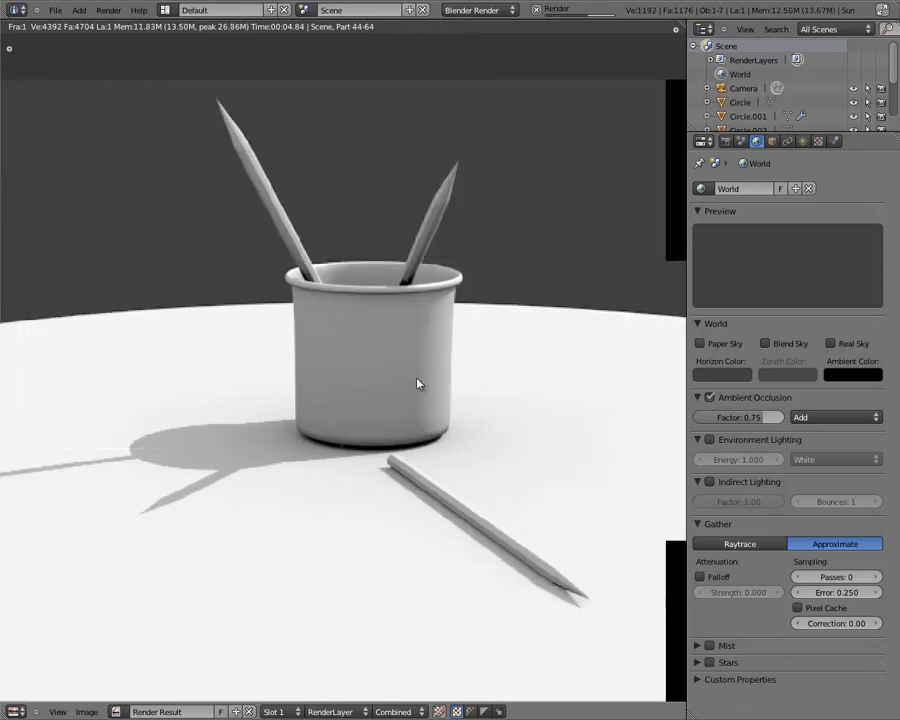
Examine the approximate ambient occlusion render up close and as a whole, checking the cup's base, the cast shadows and the pencils.
middle_drag(289, 386, 392, 370)
middle_drag(498, 504, 397, 394)
scroll(370, 362, up, 1)
middle_drag(275, 346, 295, 347)
scroll(295, 347, up, 4)
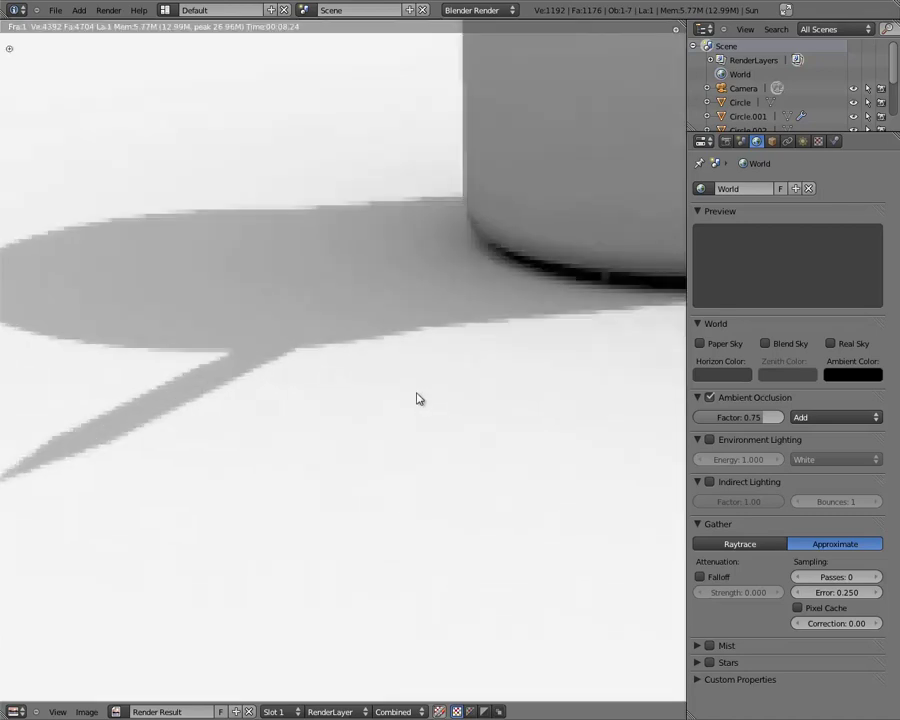
scroll(295, 297, down, 2)
scroll(442, 390, down, 4)
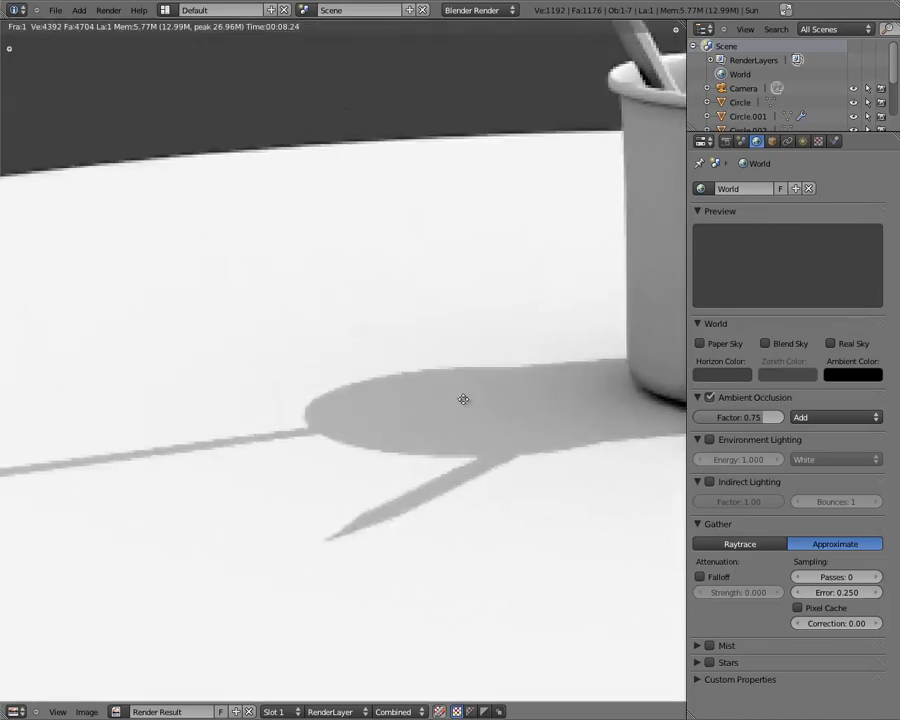
mouse_move(484, 460)
middle_down()
mouse_move(315, 404)
mouse_move(198, 465)
mouse_move(367, 404)
middle_up()
scroll(367, 404, down, 3)
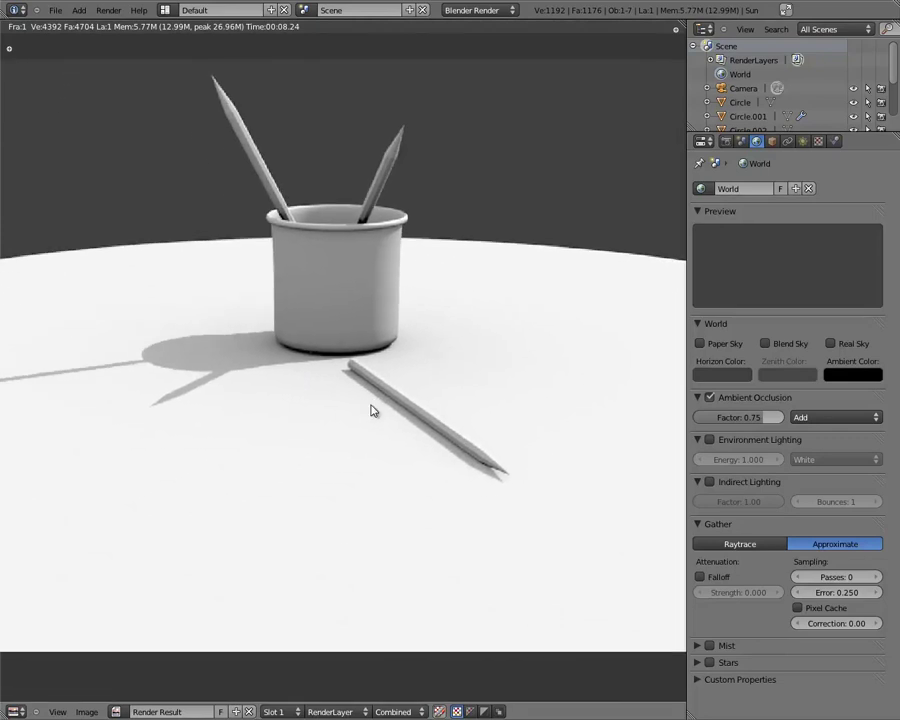
scroll(470, 382, up, 4)
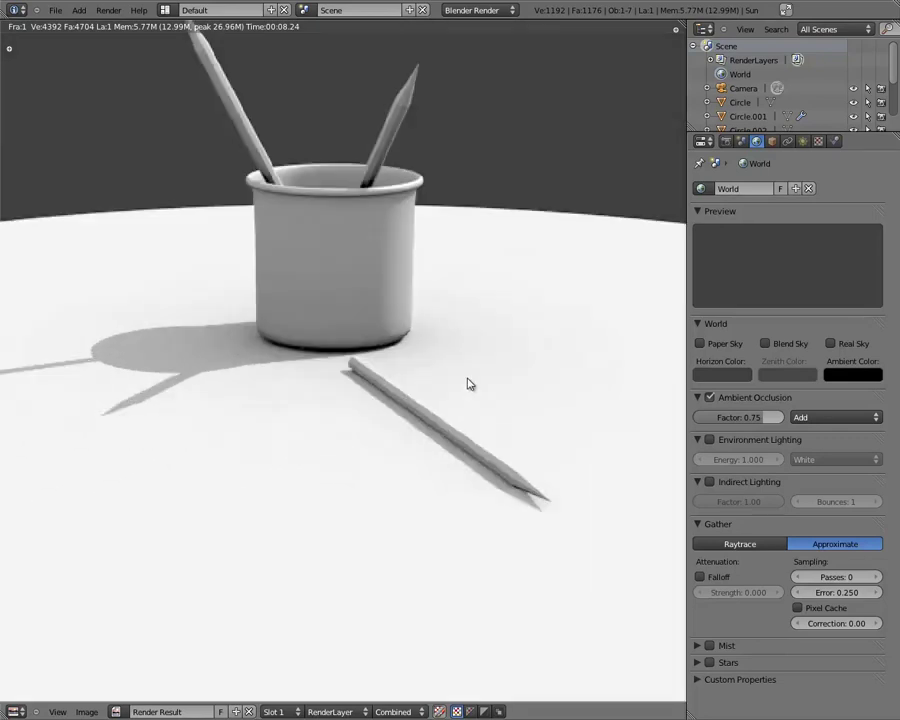
scroll(408, 386, down, 3)
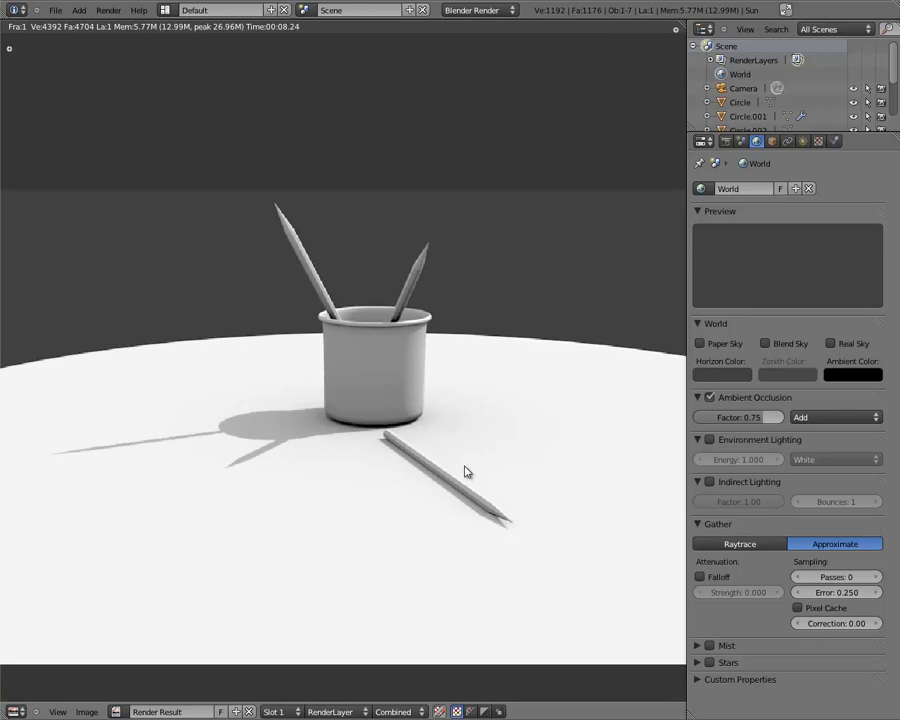
click(699, 647)
middle_drag(474, 405, 538, 384)
scroll(537, 389, down, 2)
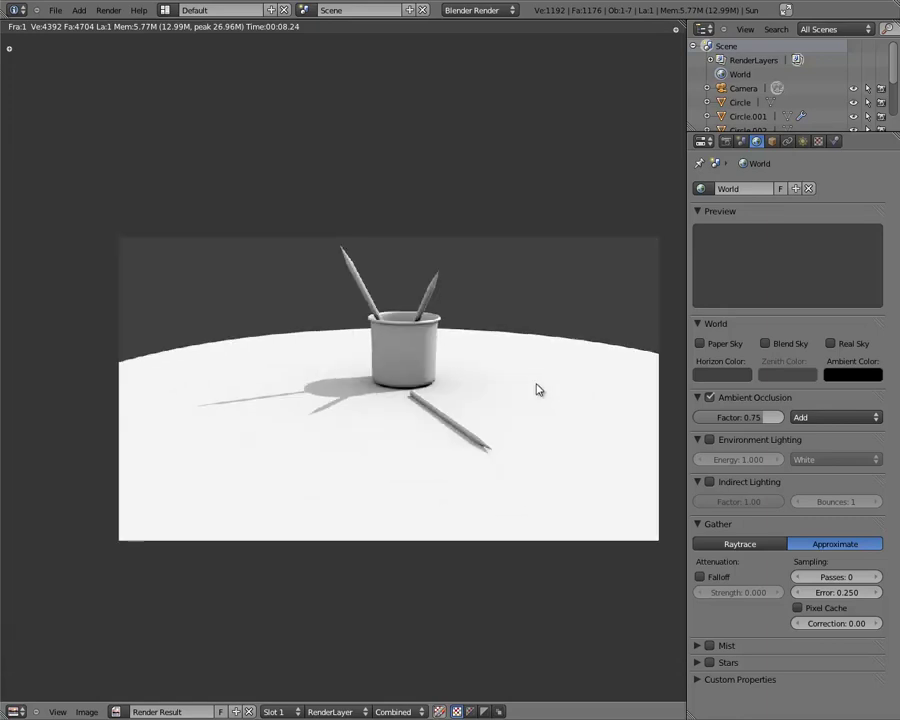
scroll(483, 447, up, 1)
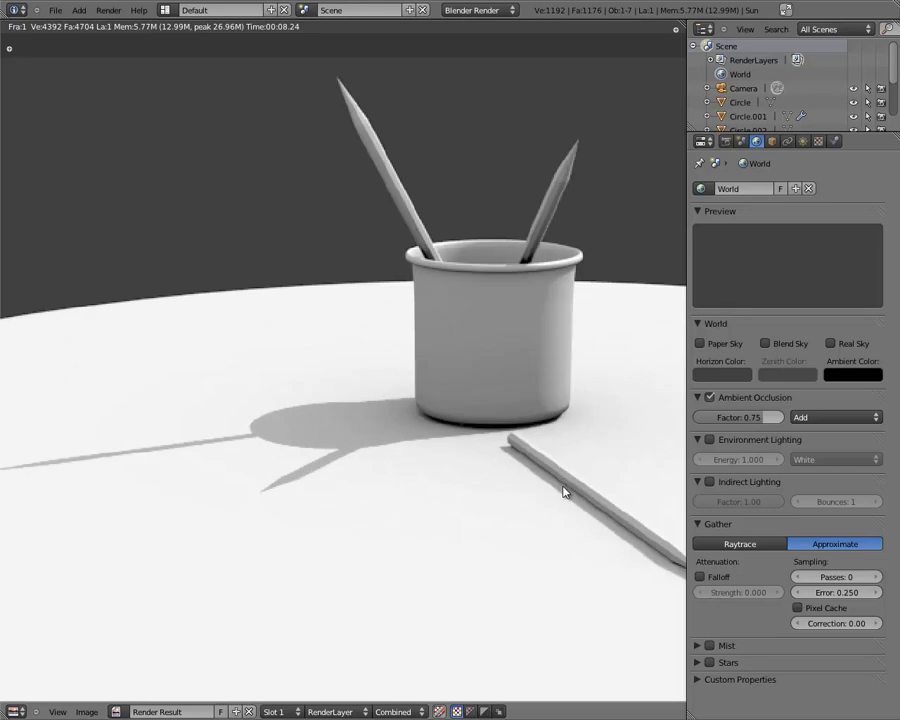
middle_drag(598, 355, 454, 317)
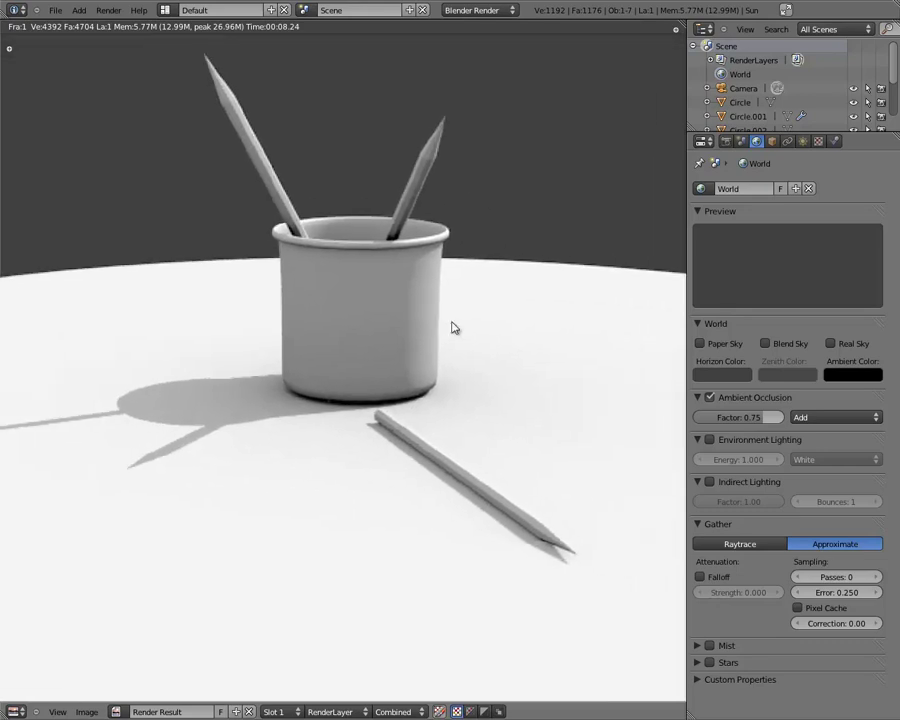
scroll(376, 342, down, 2)
scroll(375, 342, down, 1)
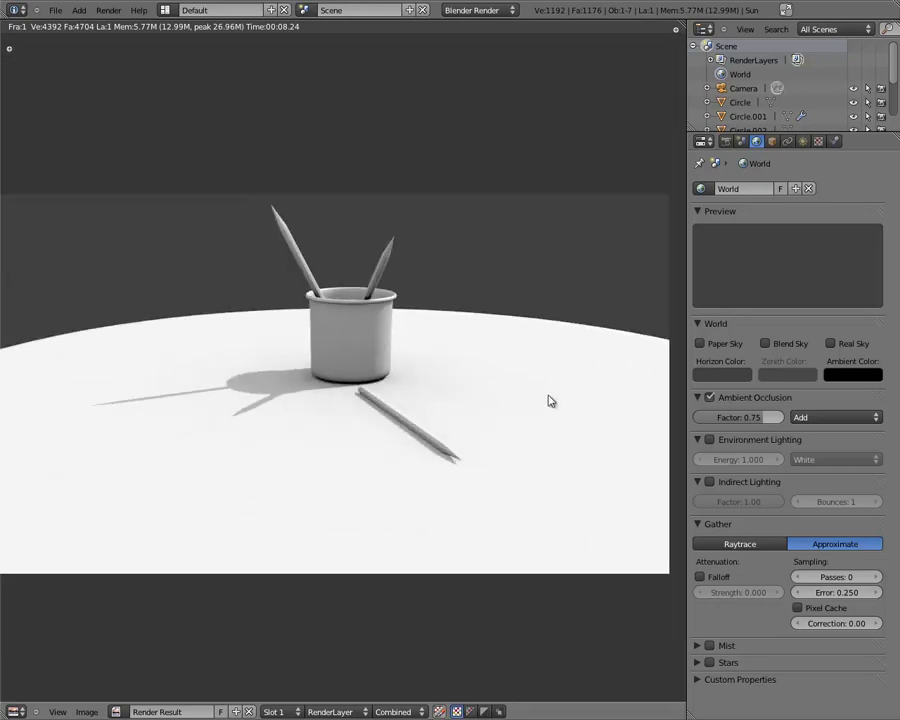
scroll(530, 425, down, 3)
scroll(476, 466, up, 2)
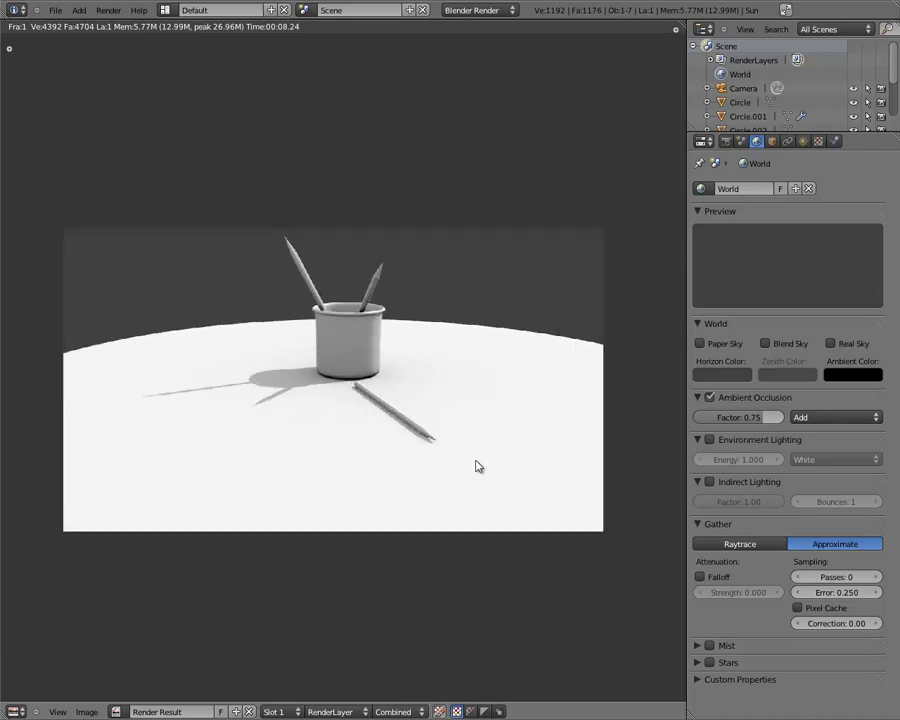
Close the render result to return to the 3D scene and take the program window out of full screen.
key(Escape)
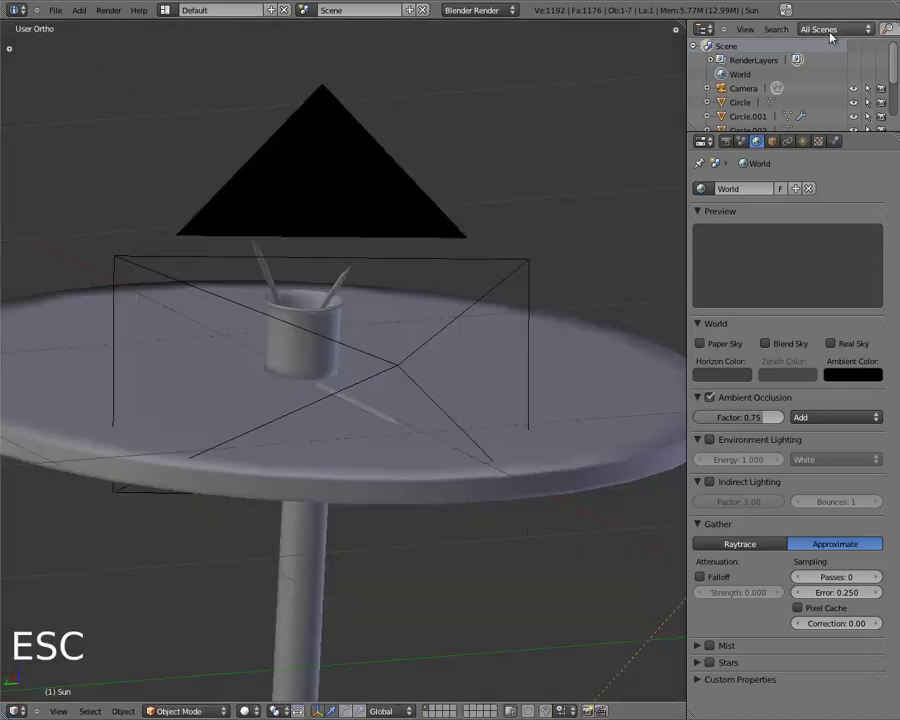
click(888, 9)
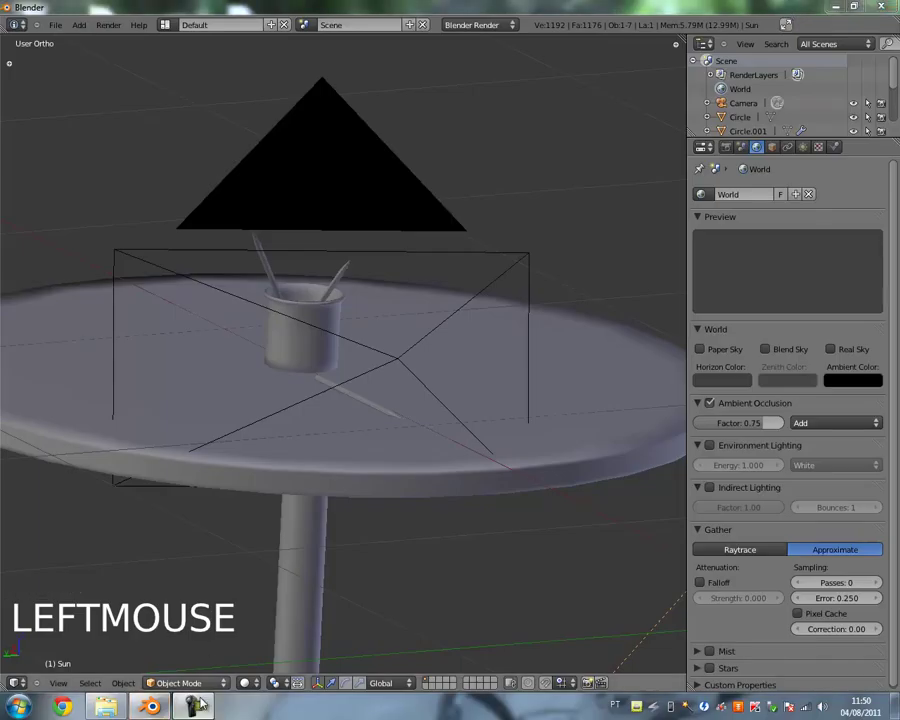